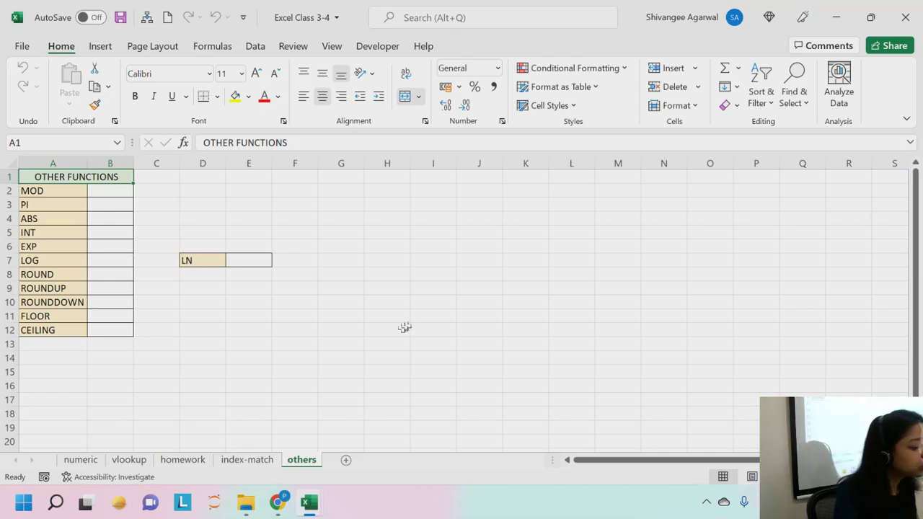
- Open the homework sheet and examine the empty Supplier column and the supplier-item lookup table in J5:K10
{"action": "left_click", "coordinate": [165, 469]}
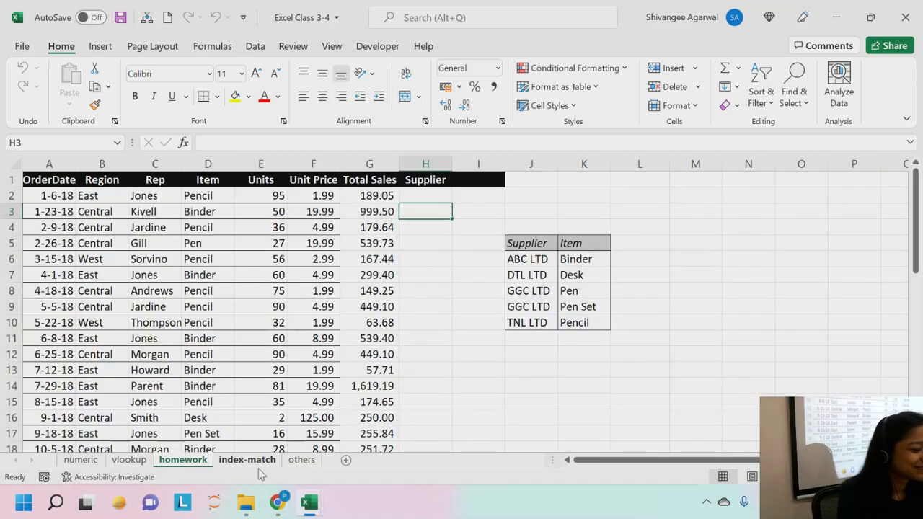
{"action": "left_click", "coordinate": [433, 195]}
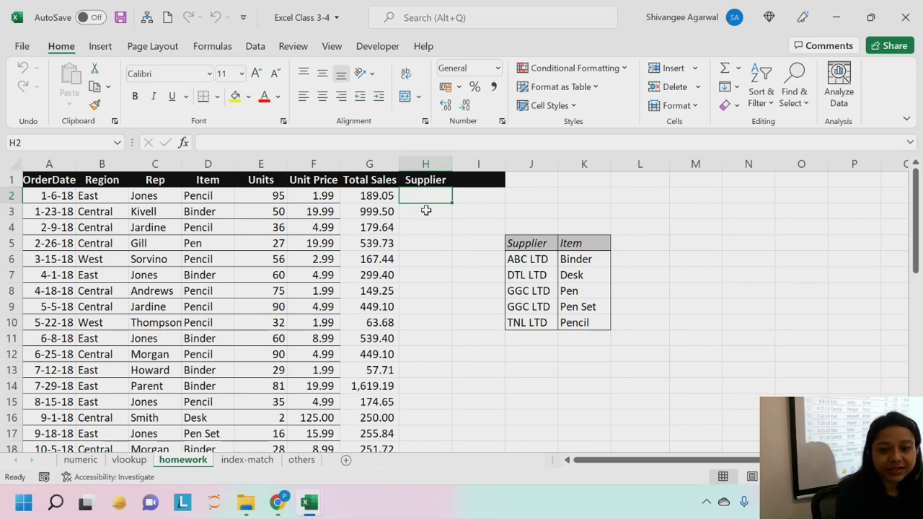
{"action": "left_click_drag", "start_coordinate": [522, 244], "coordinate": [591, 322]}
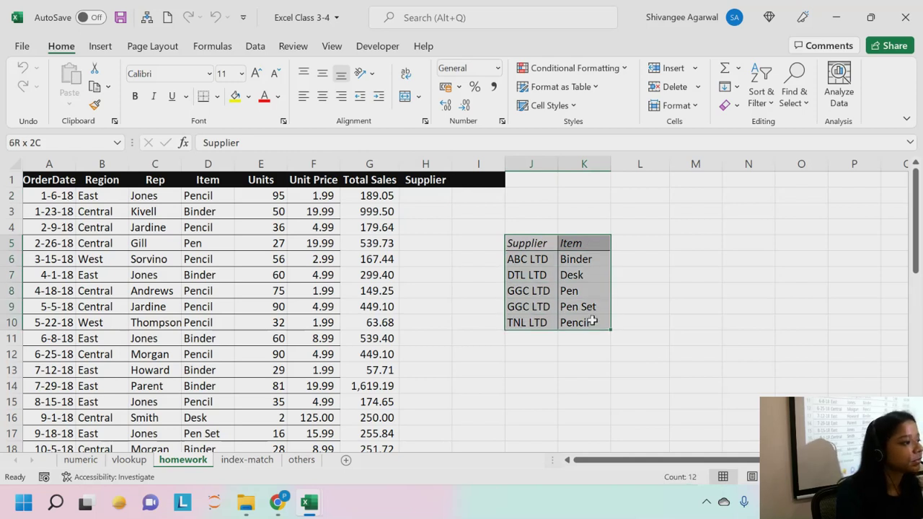
{"action": "left_click_drag", "start_coordinate": [591, 323], "coordinate": [590, 323]}
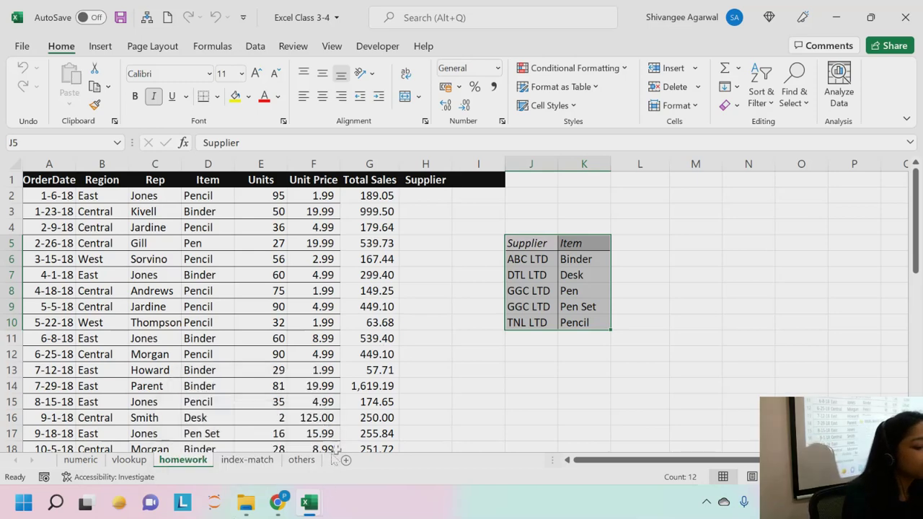
- Switch to the others sheet and look through the function names listed under OTHER FUNCTIONS
{"action": "left_click", "coordinate": [303, 462]}
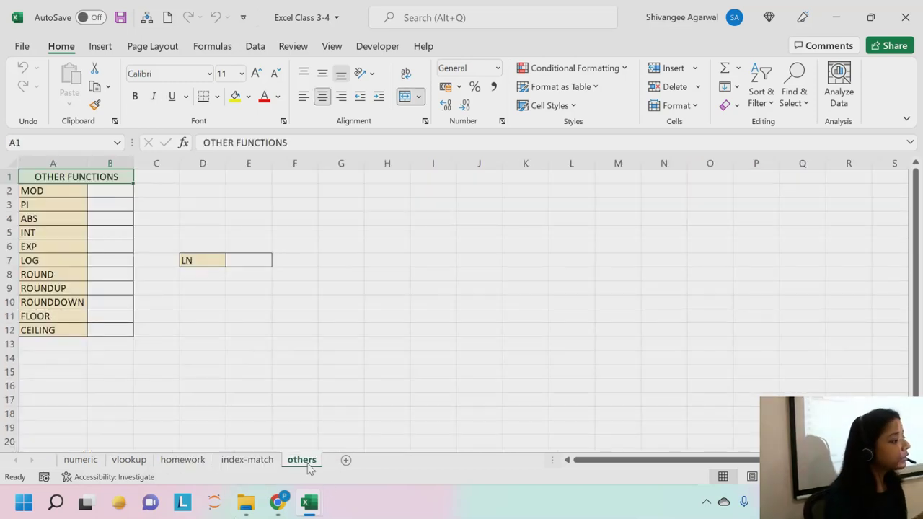
{"action": "scroll", "coordinate": [247, 281], "scroll_direction": "up", "scroll_amount": 2}
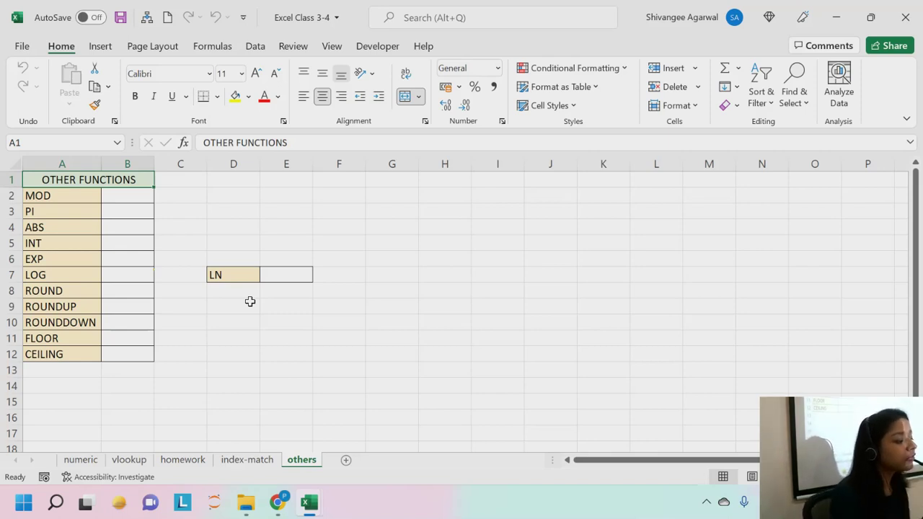
{"action": "left_click", "coordinate": [69, 203]}
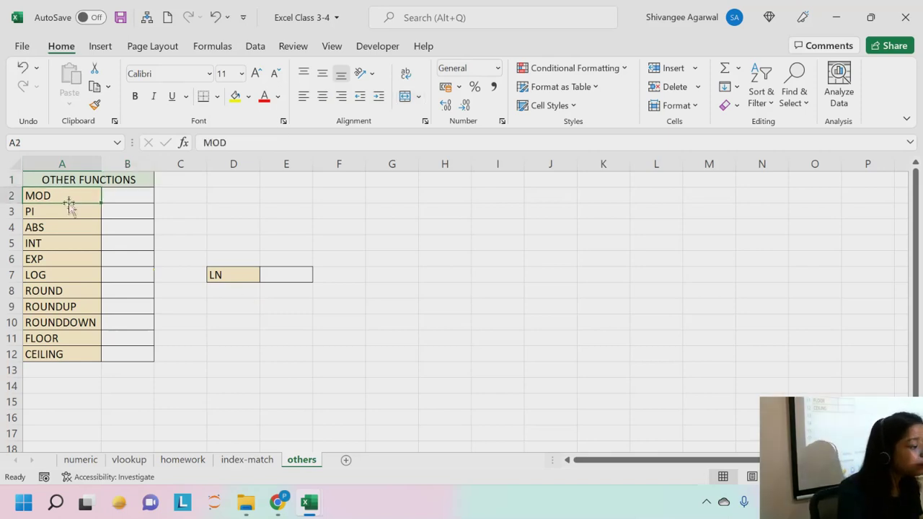
{"action": "left_click", "coordinate": [70, 227]}
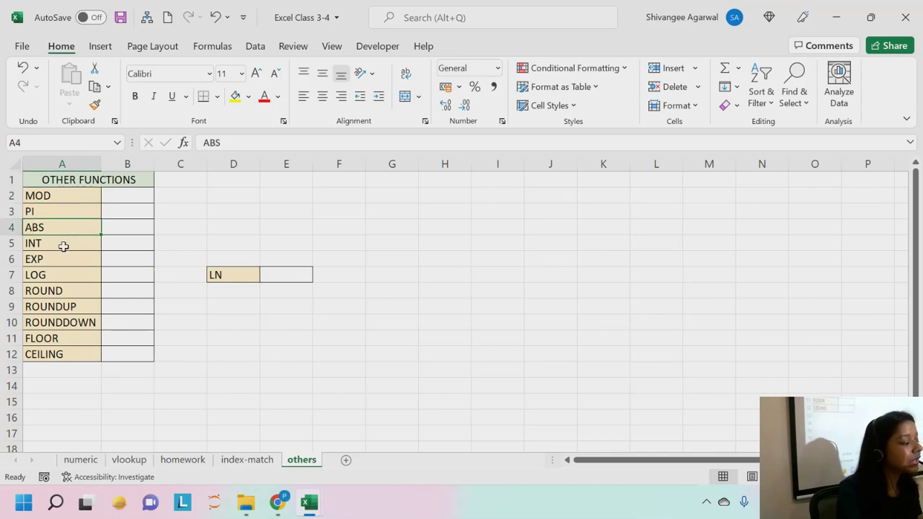
{"action": "left_click", "coordinate": [63, 246]}
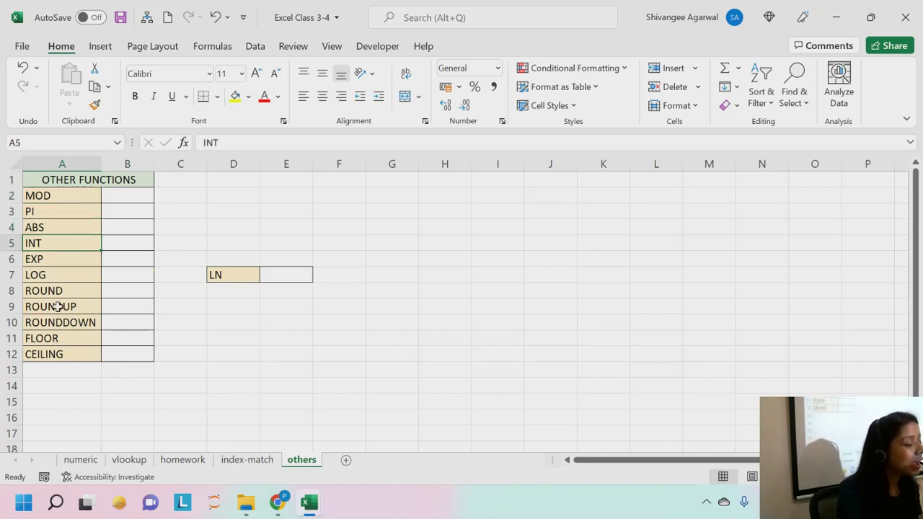
{"action": "left_click", "coordinate": [57, 292]}
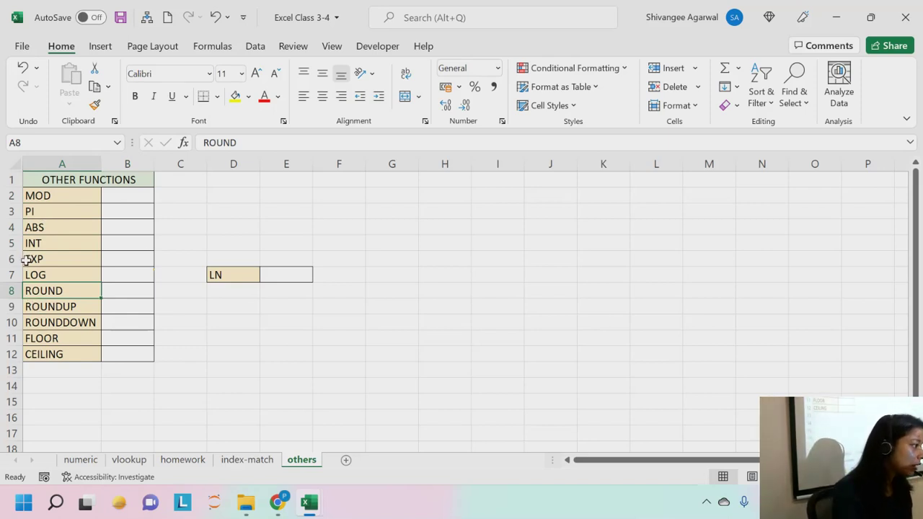
- Enter the formula =MOD(10,2) in cell B2 beside the MOD label
{"action": "left_click", "coordinate": [110, 201]}
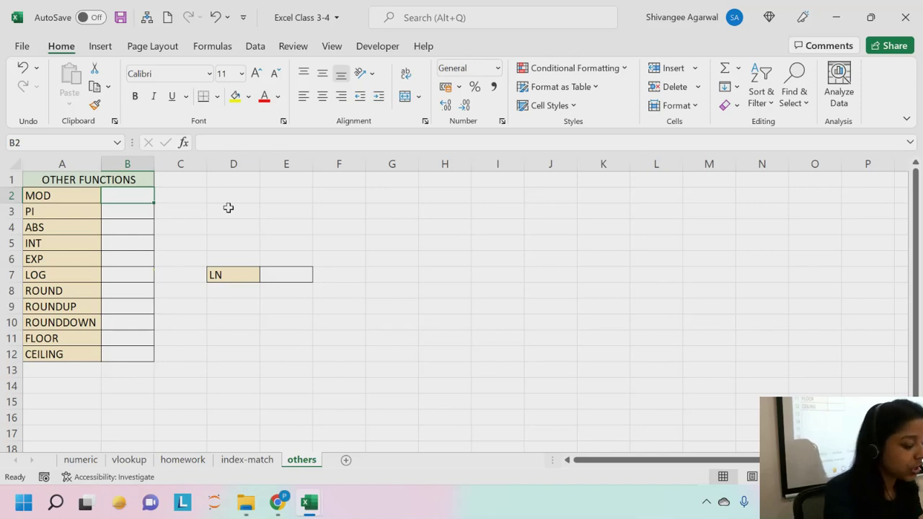
{"action": "type", "text": "=MOD"}
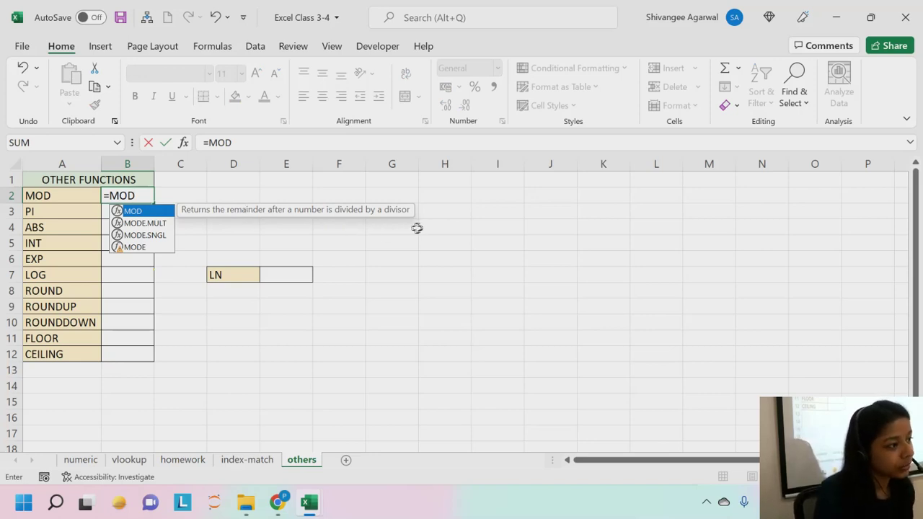
{"action": "type", "text": "("}
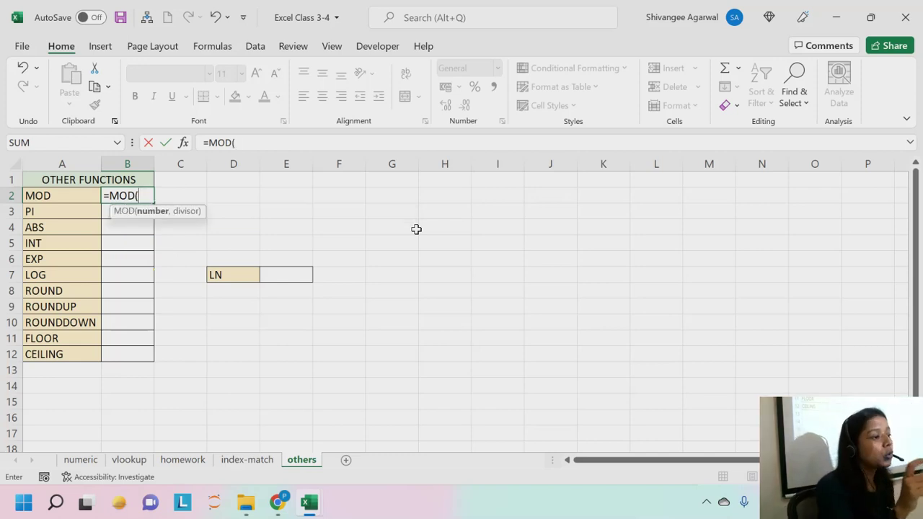
{"action": "type", "text": "10,2"}
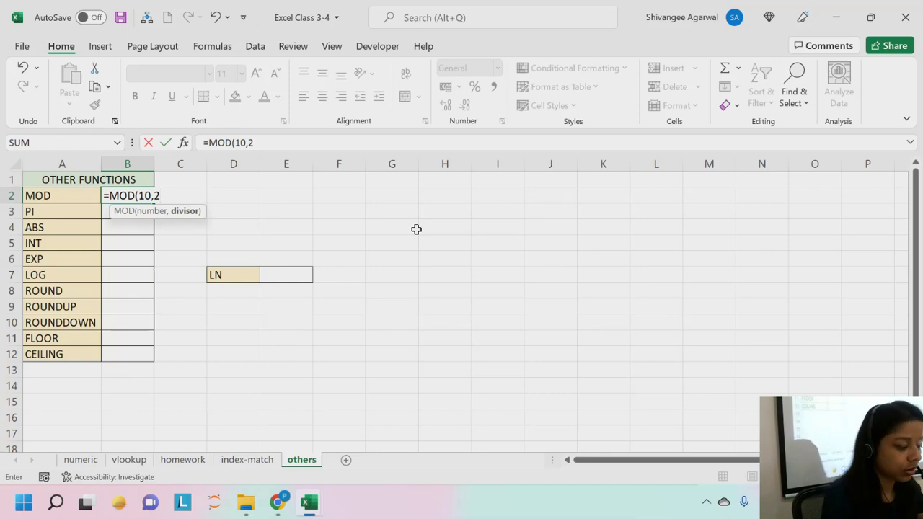
{"action": "type", "text": ")"}
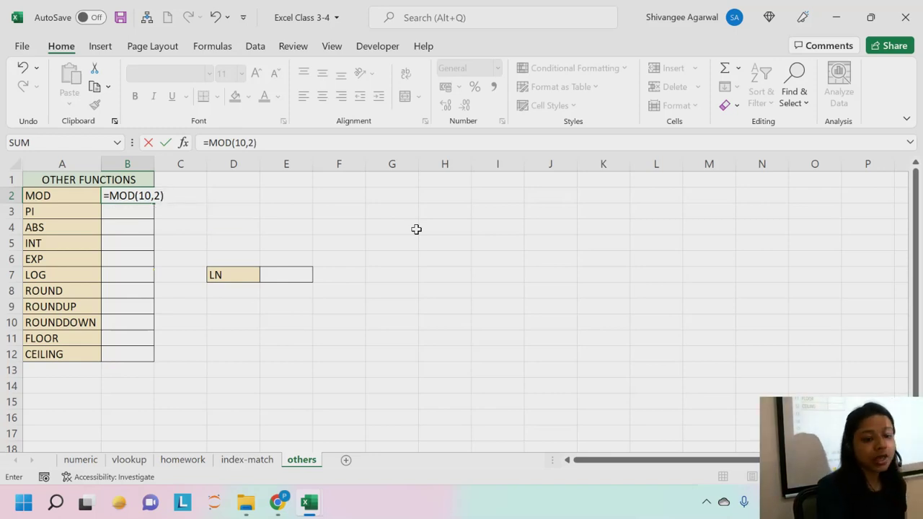
{"action": "key", "text": "Return"}
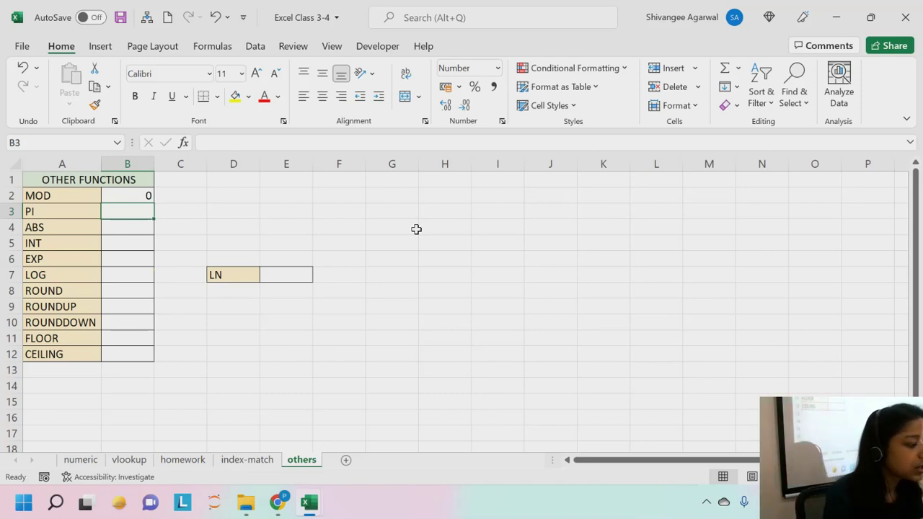
- Enter a second remainder example, =MOD(11,2), in cell C2
{"action": "key", "text": "Right"}
{"action": "key", "text": "Up"}
{"action": "type", "text": "=MOD("}
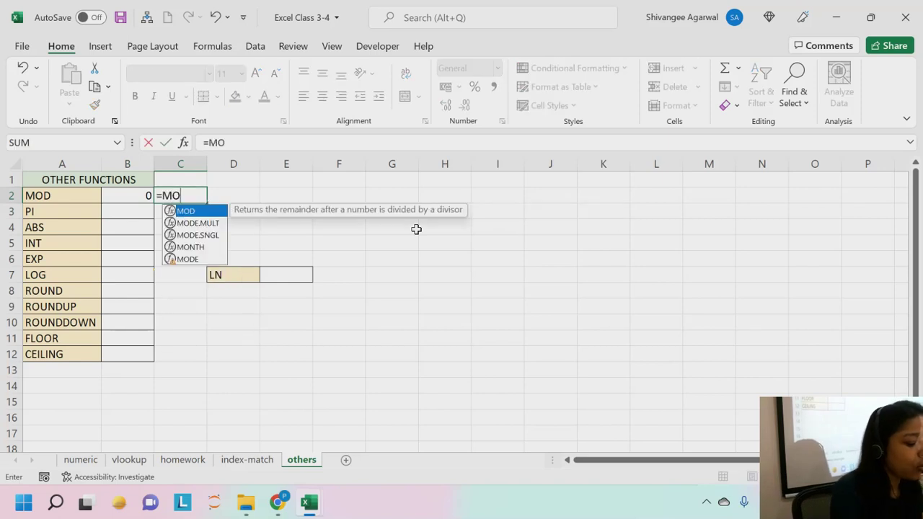
{"action": "type", "text": ",2"}
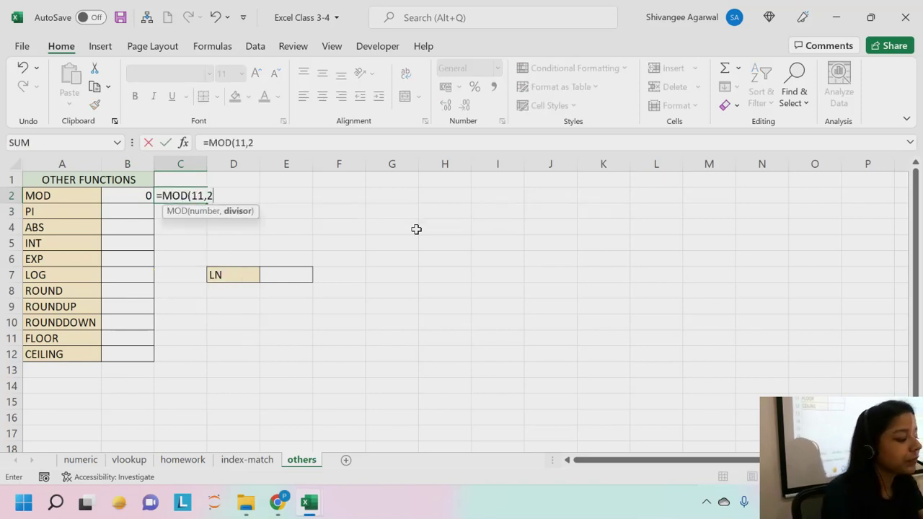
{"action": "type", "text": ")"}
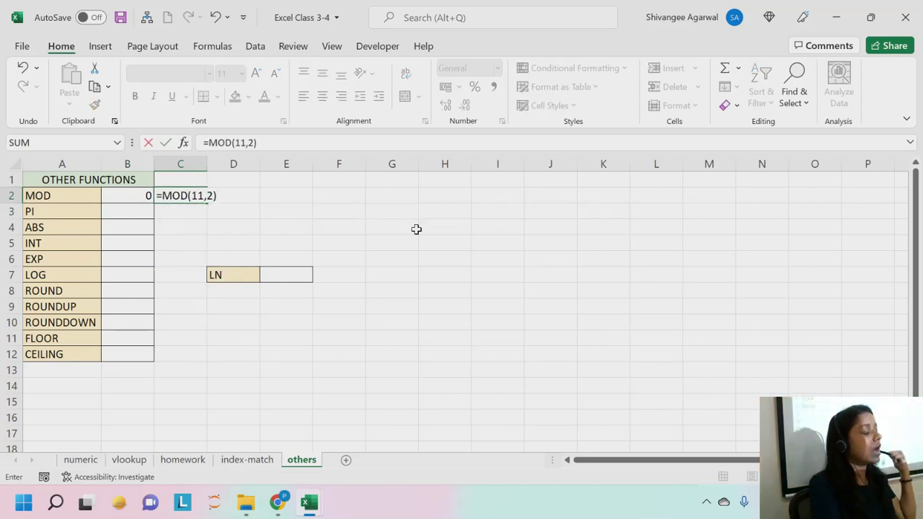
{"action": "key", "text": "Return"}
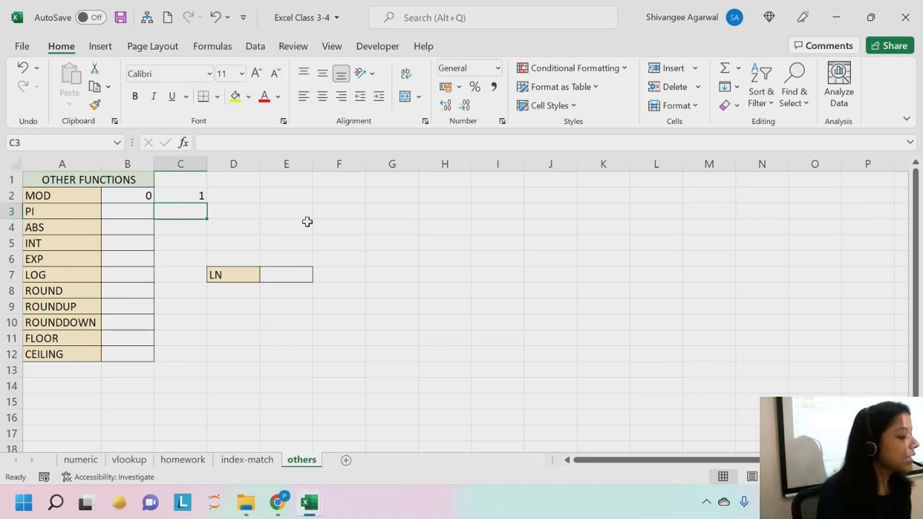
- Enter the formula =PI() in cell B3 beside the PI label
{"action": "key", "text": "Left"}
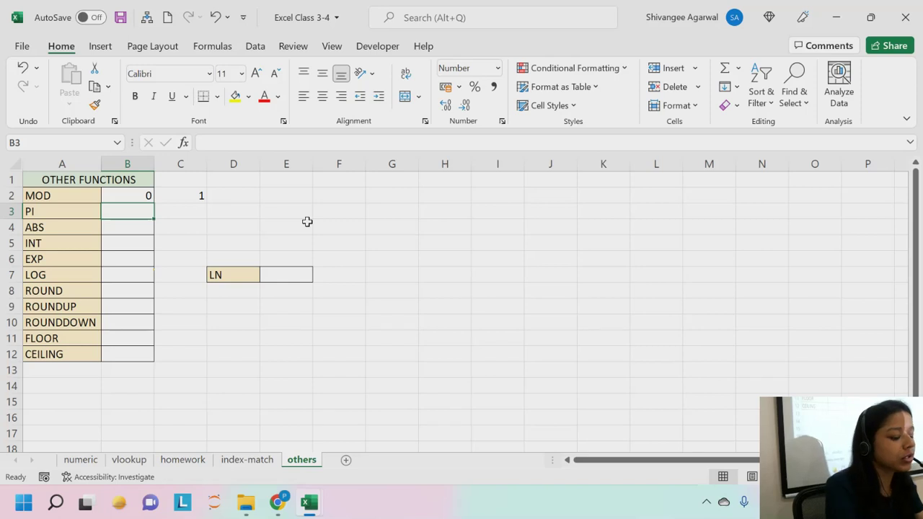
{"action": "type", "text": "=PI"}
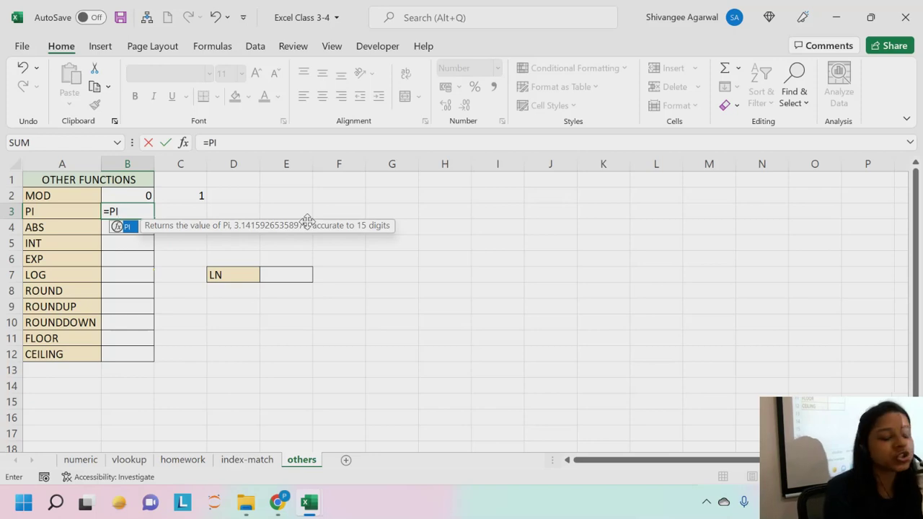
{"action": "type", "text": "()"}
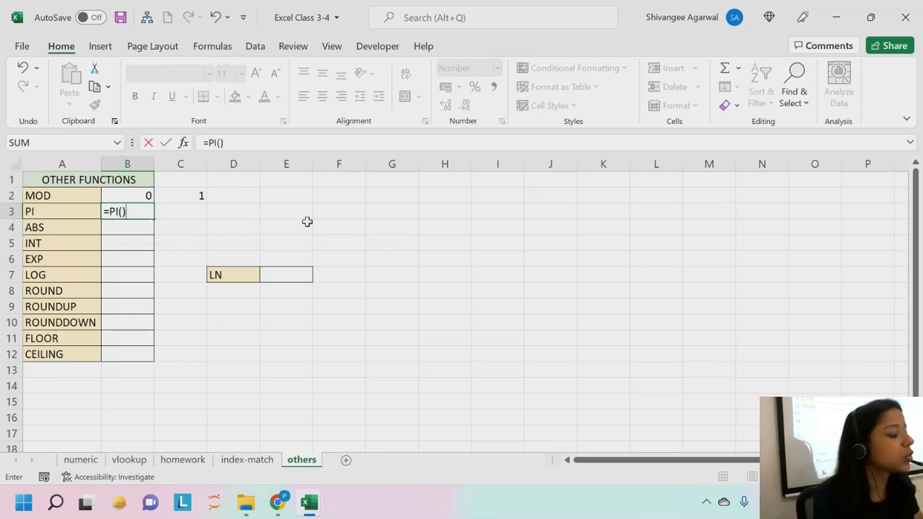
{"action": "key", "text": "BackSpace"}
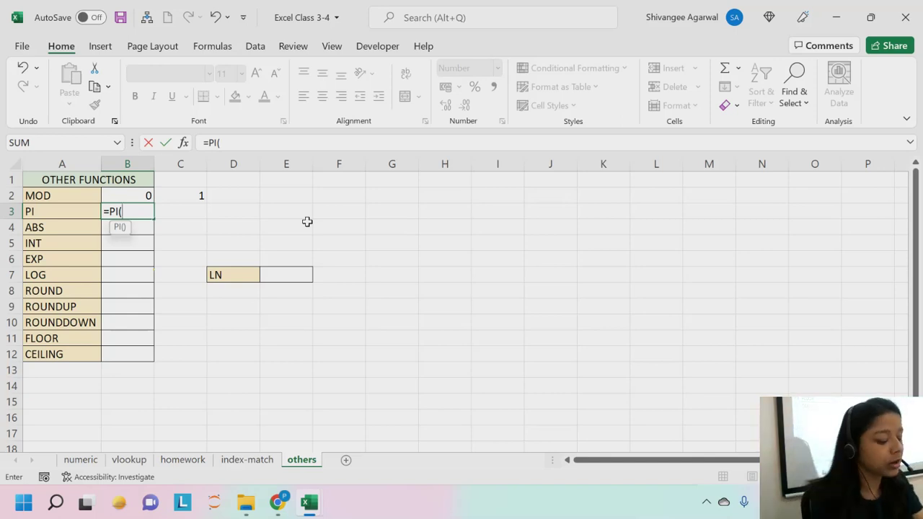
{"action": "type", "text": ")"}
{"action": "key", "text": "Return"}
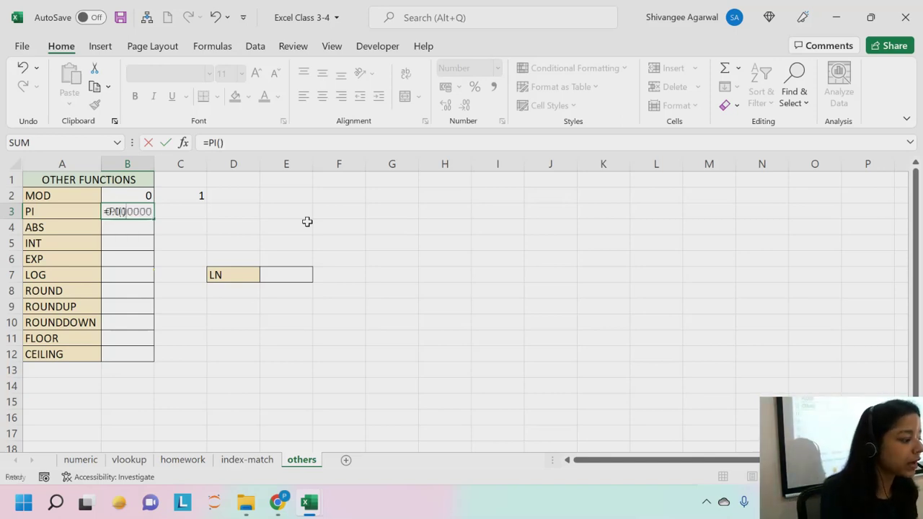
- Increase the number format of the PI value in B3 to 11 decimal places
{"action": "scroll", "coordinate": [308, 222], "scroll_direction": "up", "scroll_amount": 5}
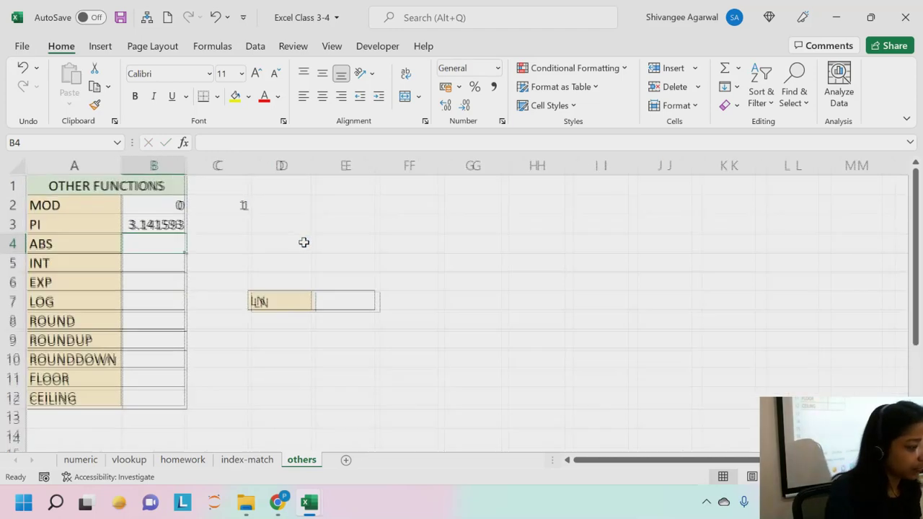
{"action": "left_click", "coordinate": [192, 240]}
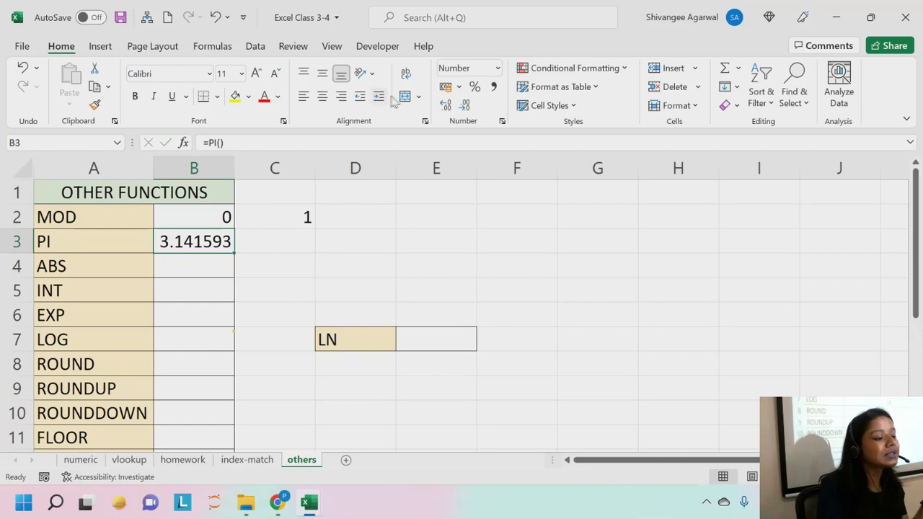
{"action": "left_click", "coordinate": [446, 106]}
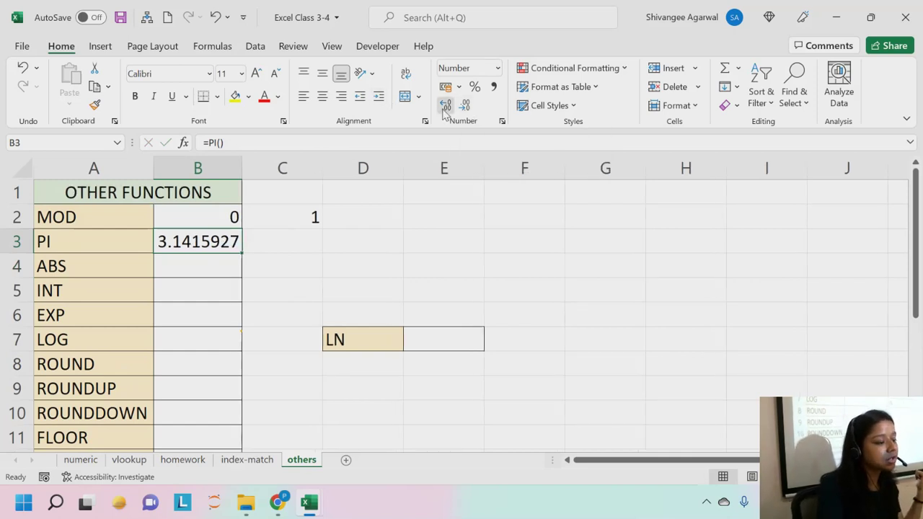
{"action": "left_click", "coordinate": [446, 105]}
{"action": "left_click", "coordinate": [445, 105]}
{"action": "left_click", "coordinate": [445, 105]}
{"action": "left_click", "coordinate": [445, 105]}
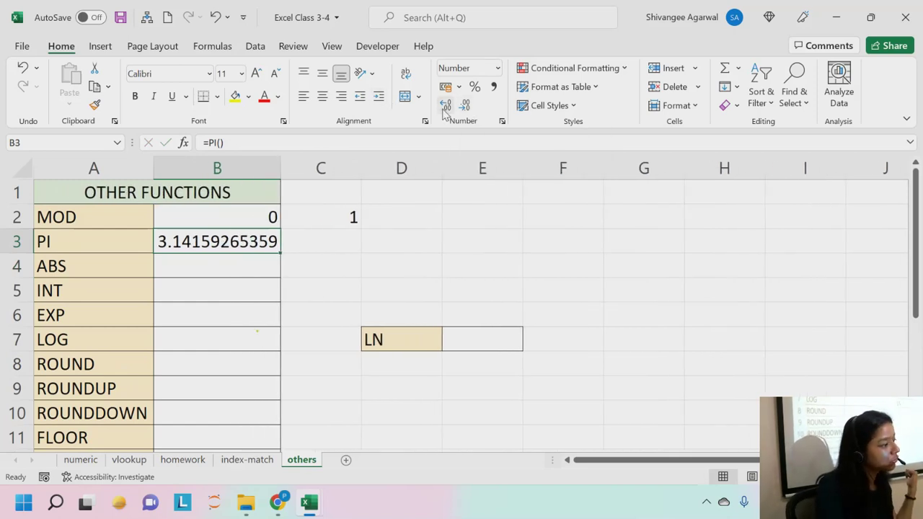
- Reduce the PI value in B3 to seven decimal places and narrow column B to fit it
{"action": "left_click", "coordinate": [465, 106]}
{"action": "left_click", "coordinate": [465, 106]}
{"action": "left_click", "coordinate": [465, 105]}
{"action": "left_click", "coordinate": [465, 106]}
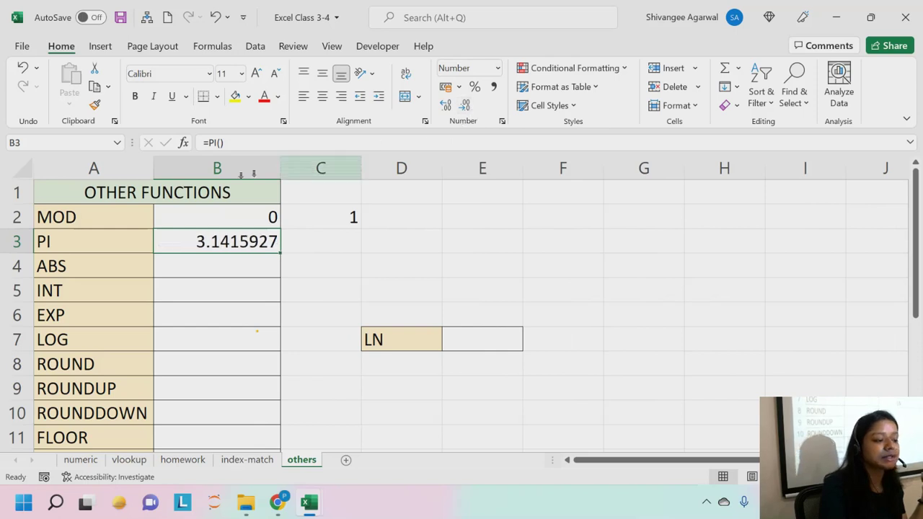
{"action": "left_click_drag", "start_coordinate": [280, 167], "coordinate": [242, 175]}
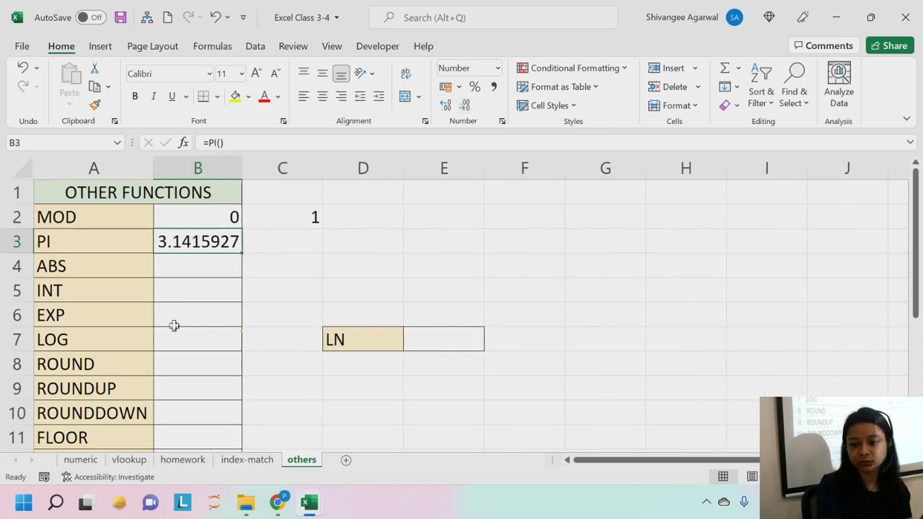
- Enter the absolute value formula =ABS(-7) in cell B4 beside the ABS label
{"action": "left_click", "coordinate": [168, 265]}
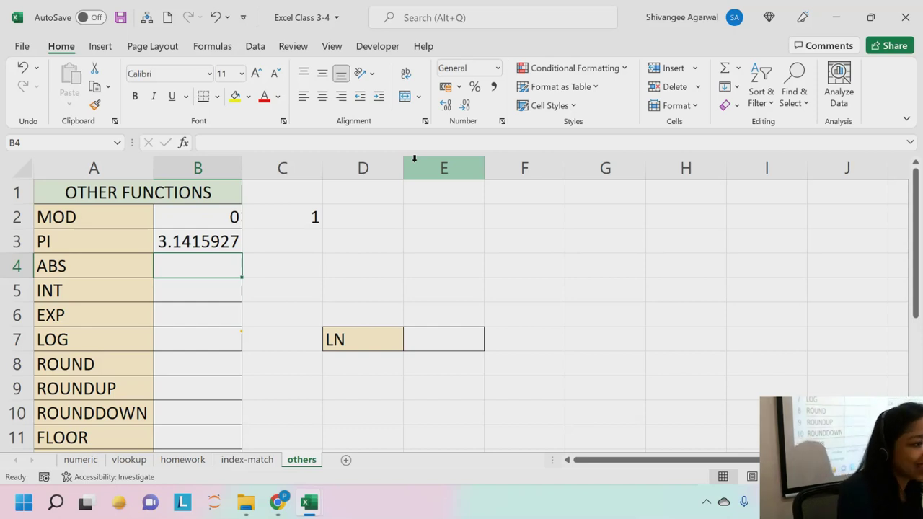
{"action": "type", "text": "=ABS"}
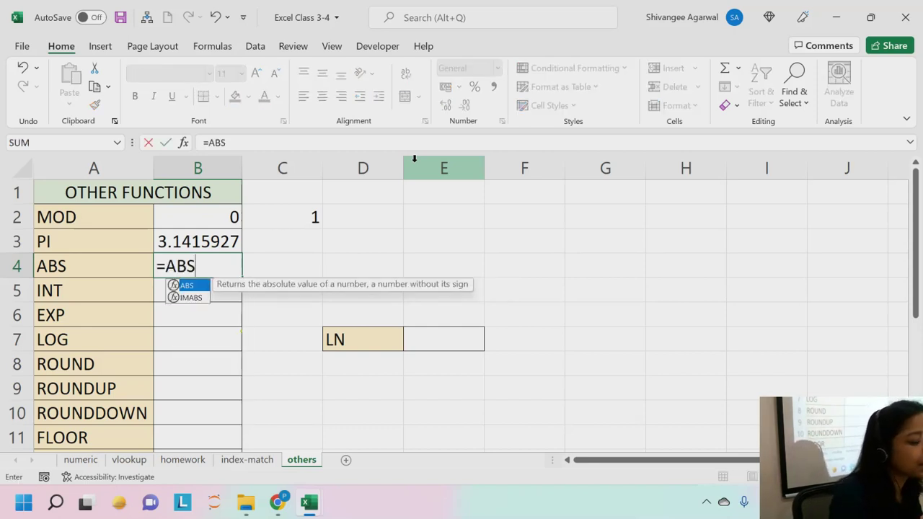
{"action": "type", "text": "("}
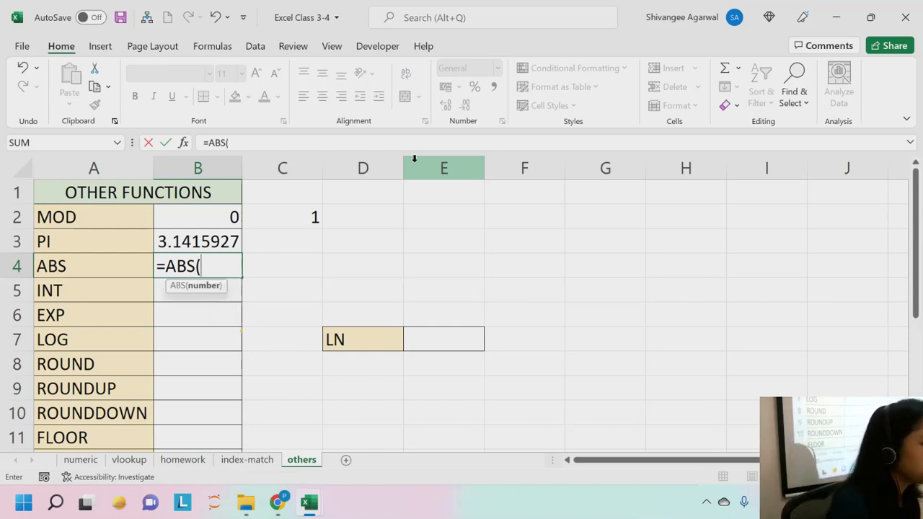
{"action": "type", "text": "-7"}
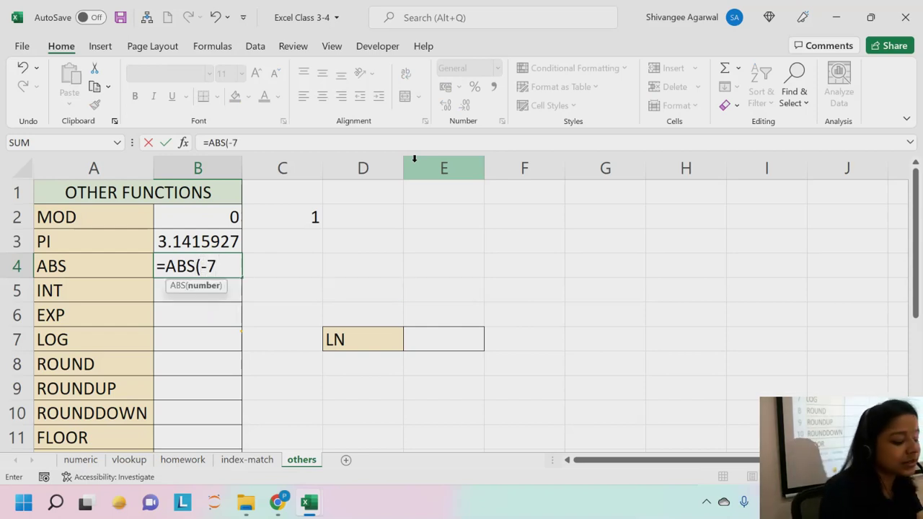
{"action": "type", "text": ")"}
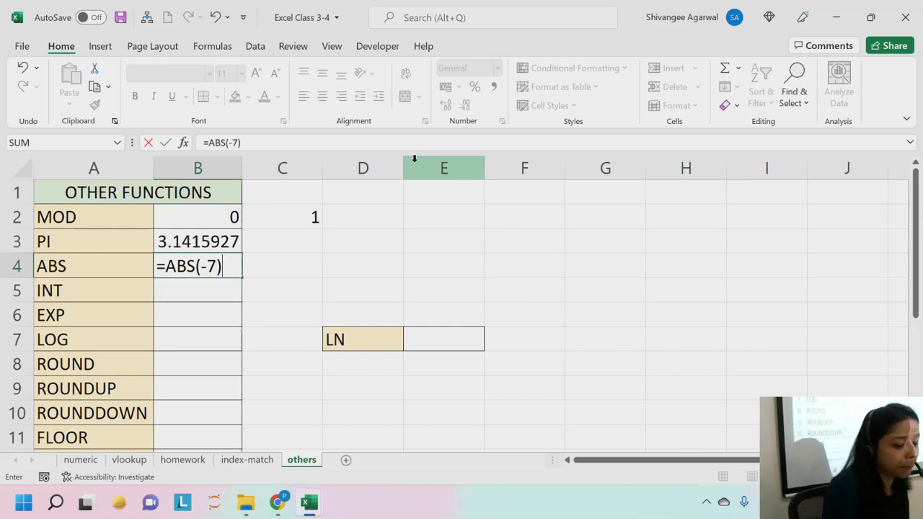
{"action": "key", "text": "Return"}
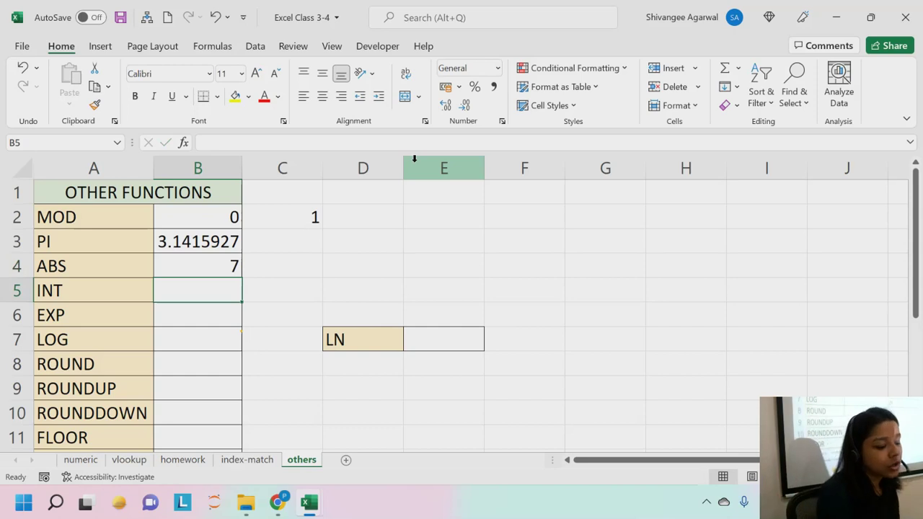
- Enter the negative number -100.67 in cell D4 as input for a second ABS example
{"action": "key", "text": "Up"}
{"action": "key", "text": "Right"}
{"action": "key", "text": "Up"}
{"action": "key", "text": "Right"}
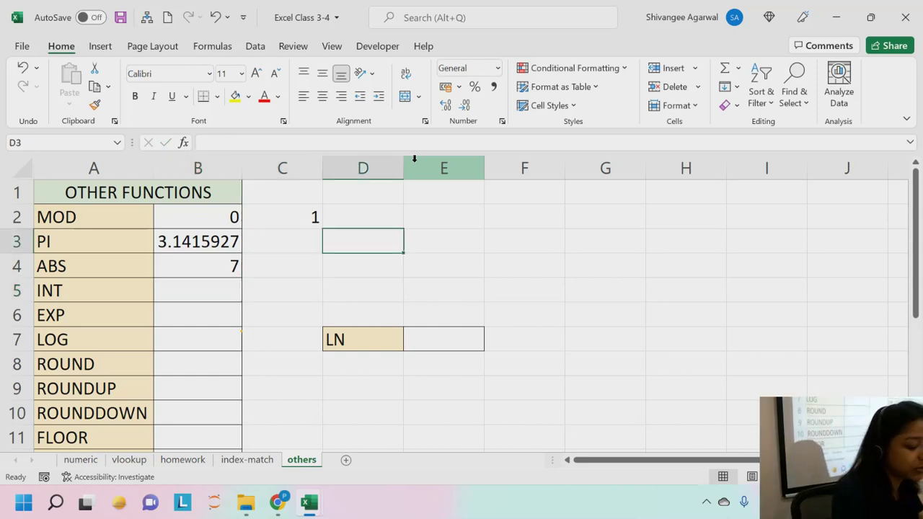
{"action": "key", "text": "Down"}
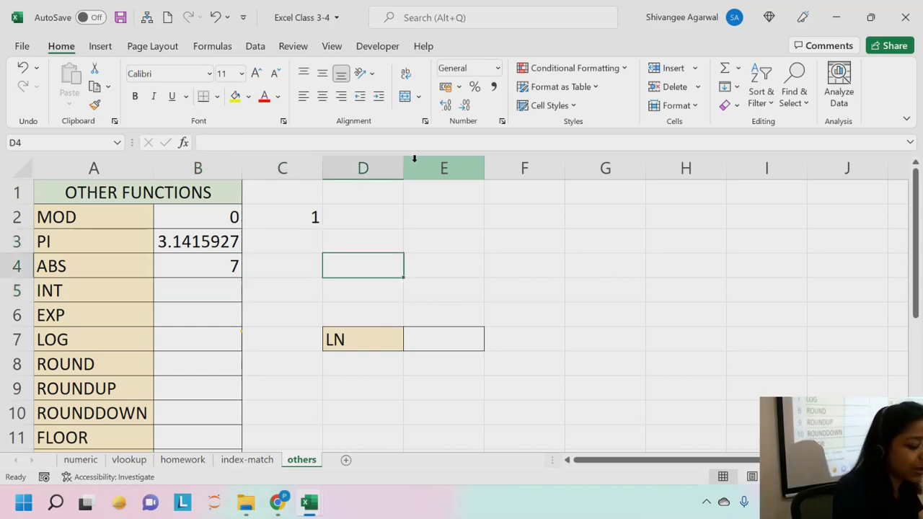
{"action": "type", "text": "-100.67"}
{"action": "key", "text": "Left"}
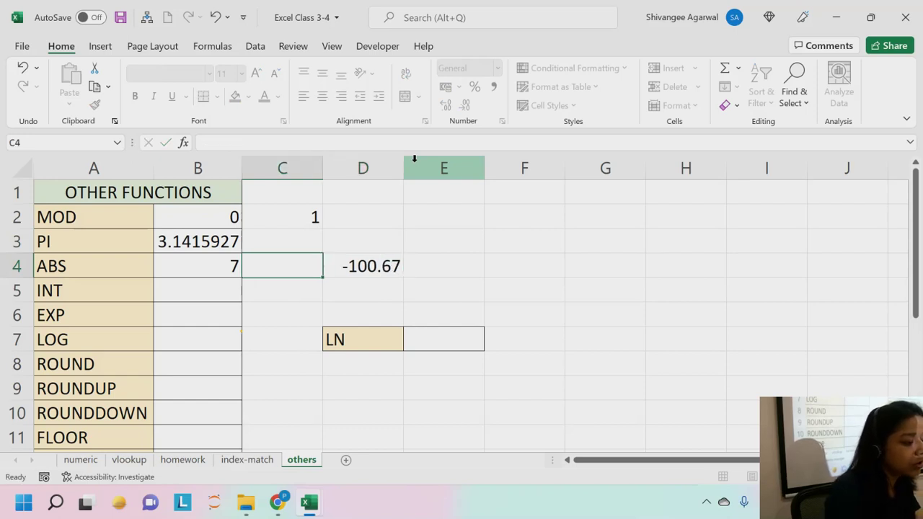
- Enter the formula =ABS(D4) in cell C4 to get the absolute value of the number beside it
{"action": "type", "text": "=ABS"}
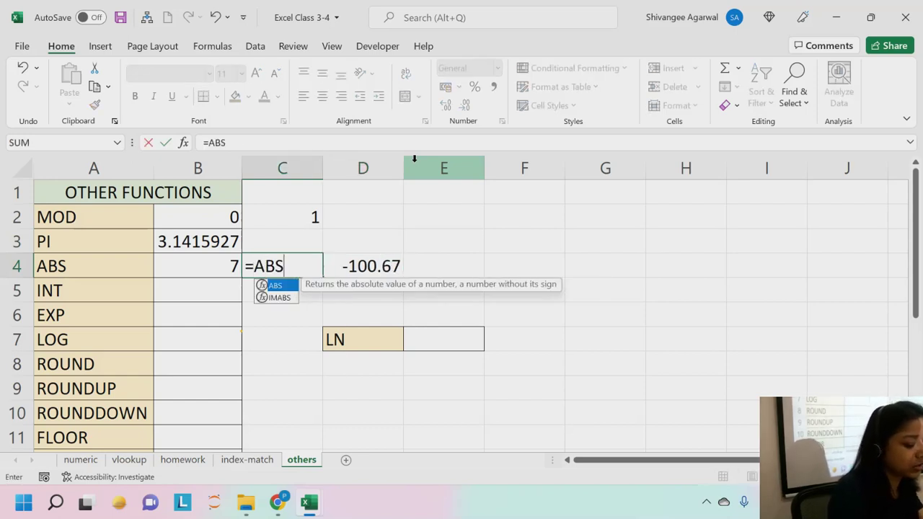
{"action": "type", "text": "(D4)"}
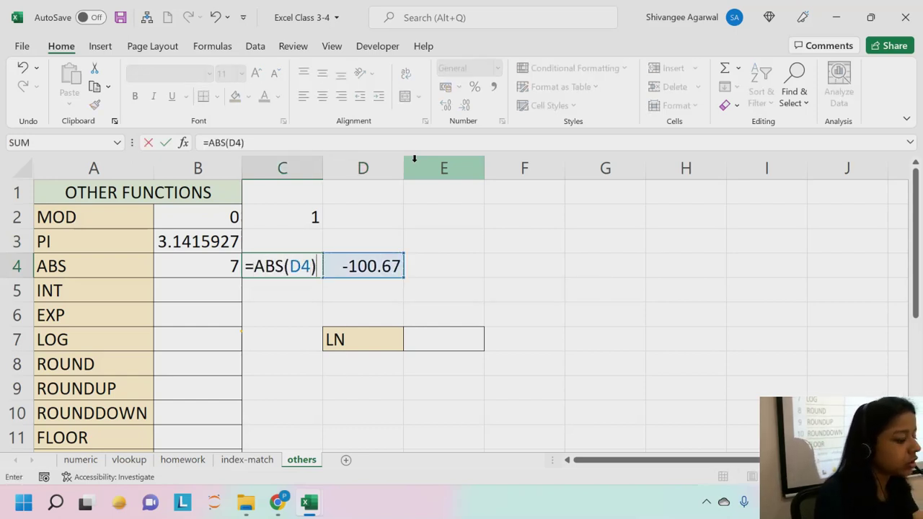
{"action": "key", "text": "Return"}
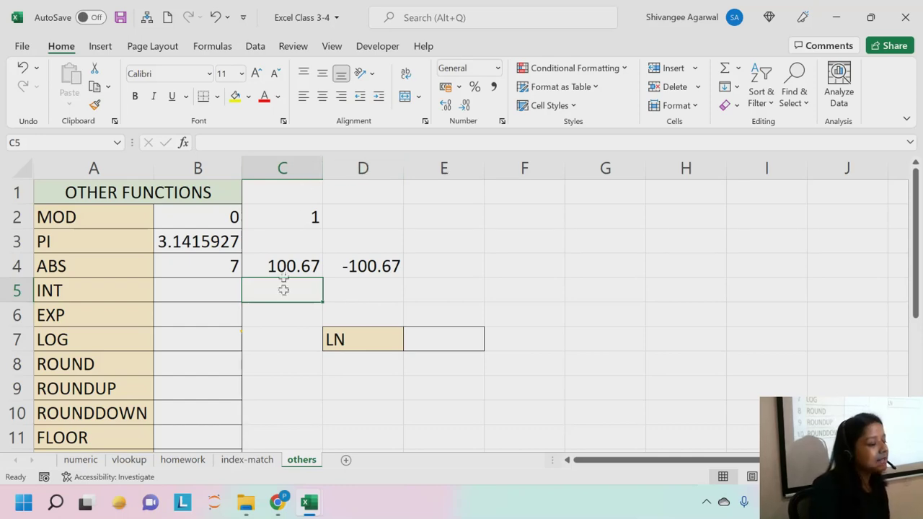
- Enter 1/12 without an equals sign in cell G5, off to the side of the INT row
{"action": "scroll", "coordinate": [281, 290], "scroll_direction": "down", "scroll_amount": 1}
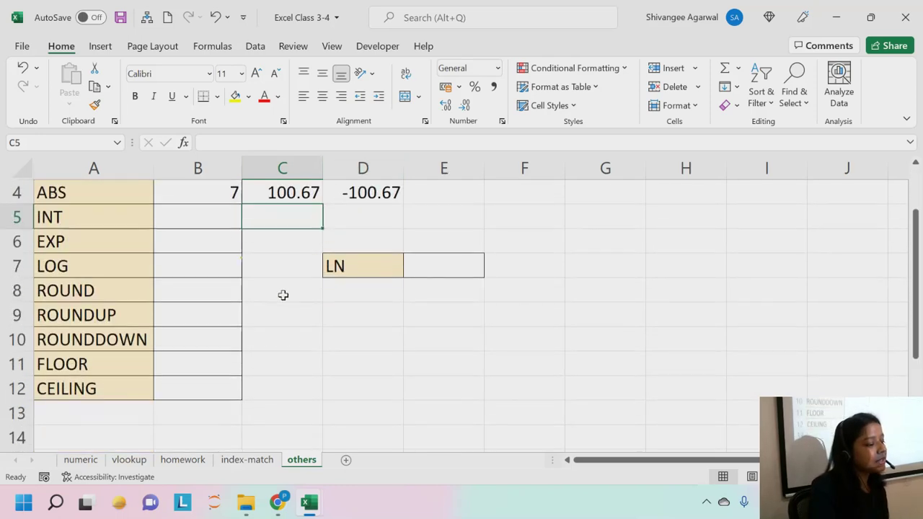
{"action": "left_click", "coordinate": [207, 215]}
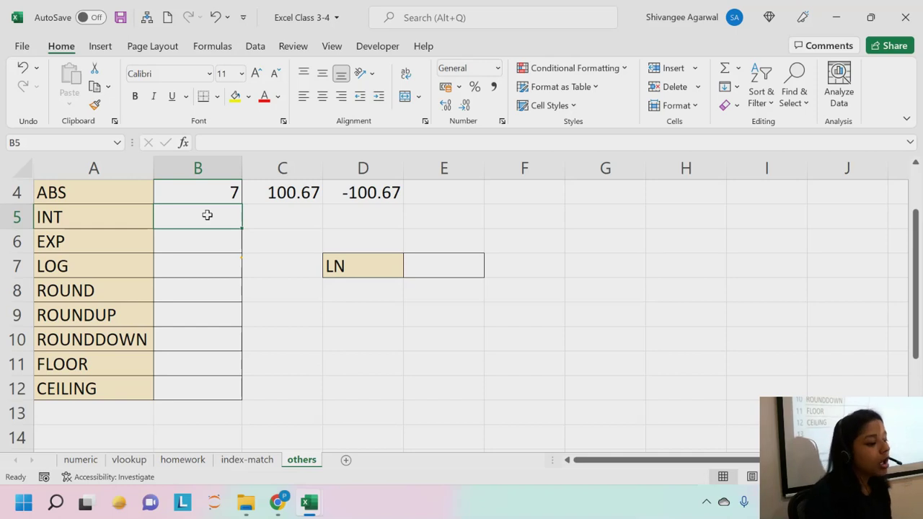
{"action": "key", "text": "Right"}
{"action": "key", "text": "Right"}
{"action": "key", "text": "Right"}
{"action": "key", "text": "Right"}
{"action": "key", "text": "Right"}
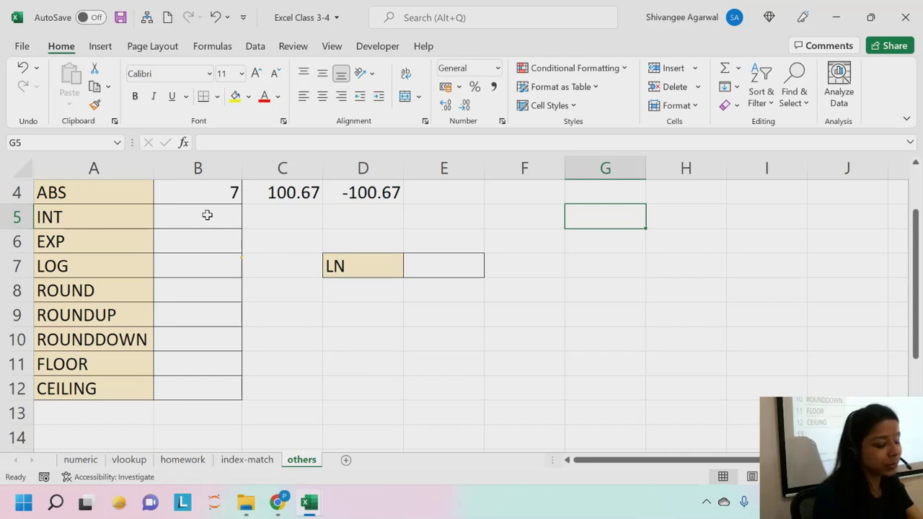
{"action": "type", "text": "1/12"}
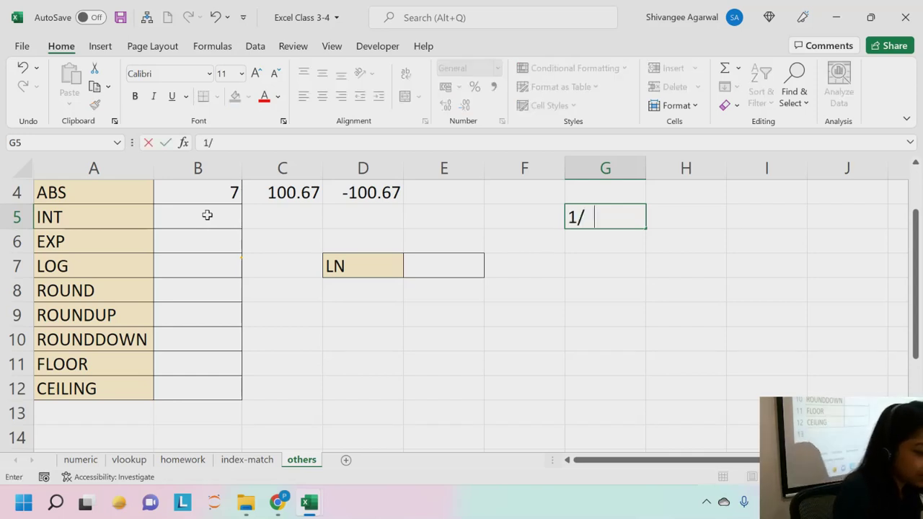
{"action": "key", "text": "Return"}
{"action": "key", "text": "Up"}
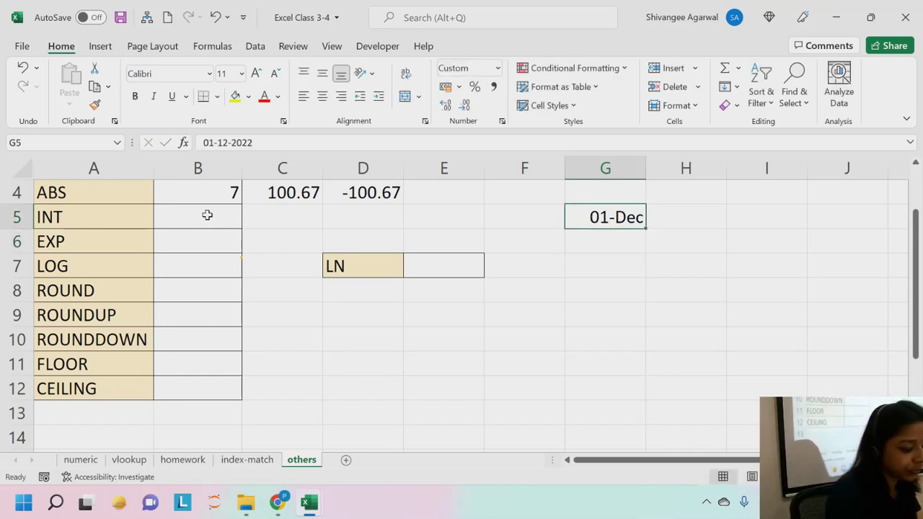
- Replace the entry in cell G5 with the formula =1/12
{"action": "type", "text": "=1/12"}
{"action": "key", "text": "Return"}
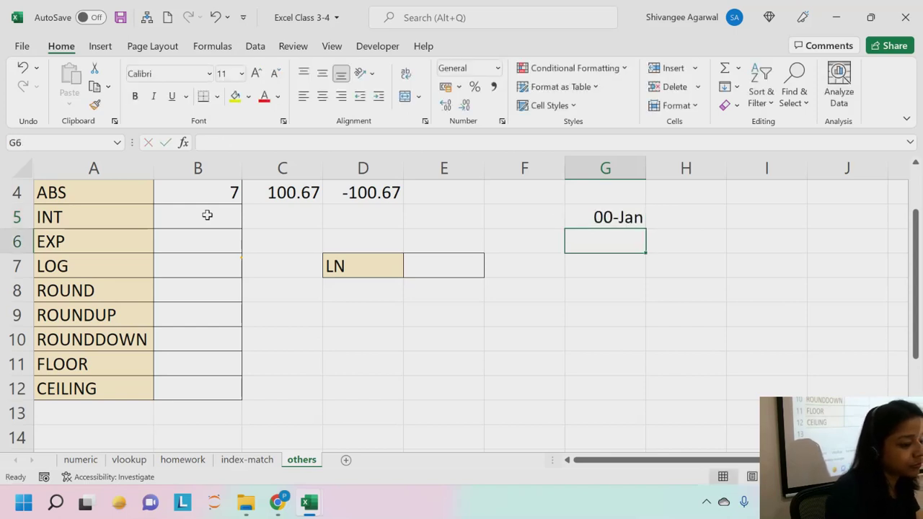
{"action": "key", "text": "Up"}
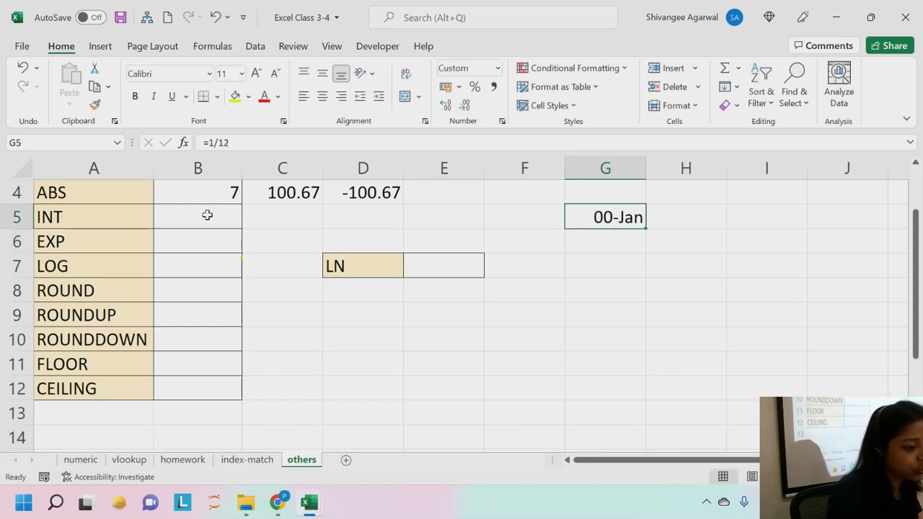
- Apply the Number format to the whole of column G
{"action": "left_click", "coordinate": [626, 166]}
{"action": "left_click", "coordinate": [497, 67]}
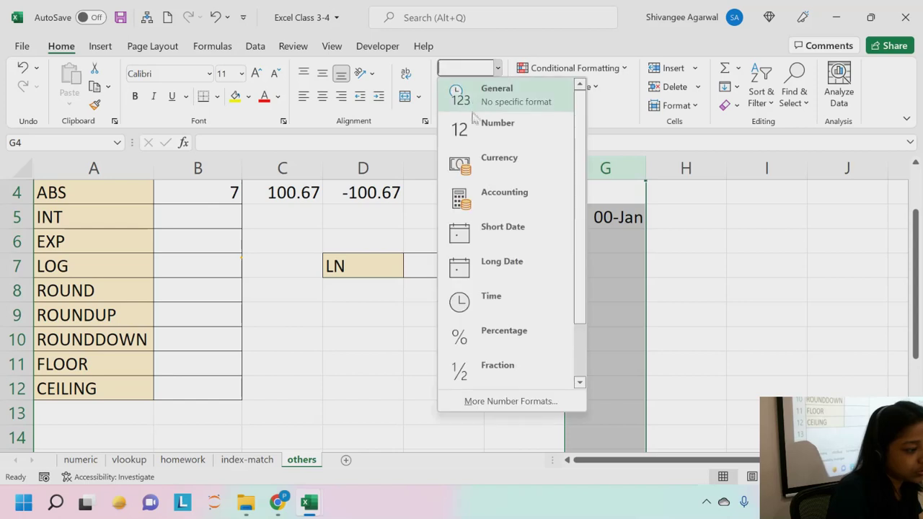
{"action": "left_click", "coordinate": [495, 123]}
{"action": "left_click", "coordinate": [606, 224]}
- Enter the running formula =G5+1/12 in cell G6 and fill it down to G11
{"action": "key", "text": "Down"}
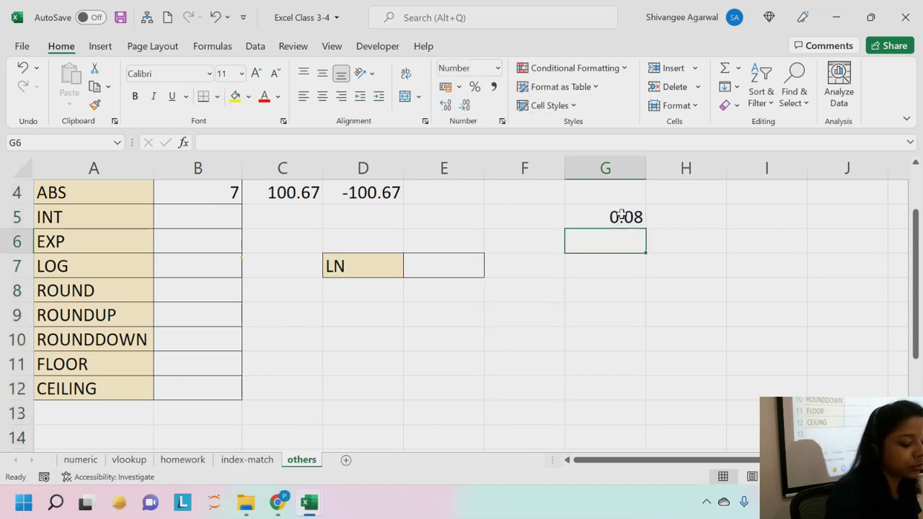
{"action": "type", "text": "="}
{"action": "left_click", "coordinate": [622, 215]}
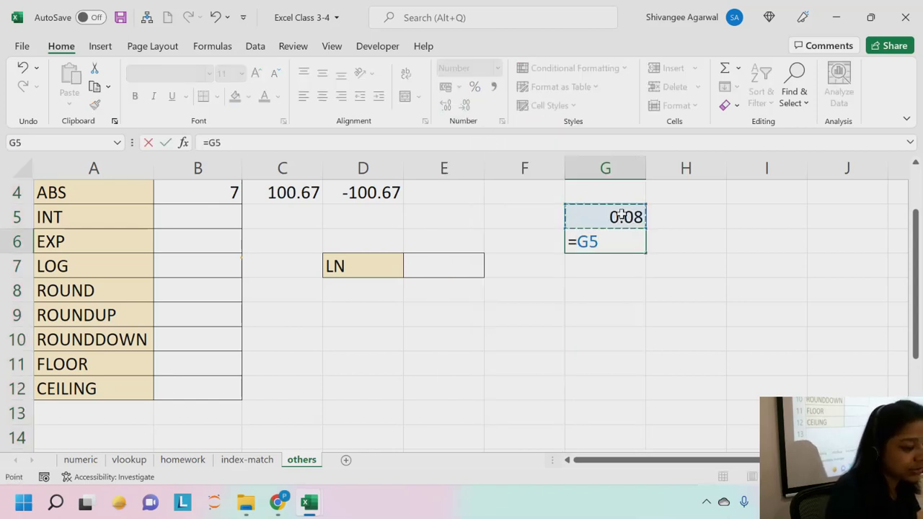
{"action": "type", "text": "+1/12"}
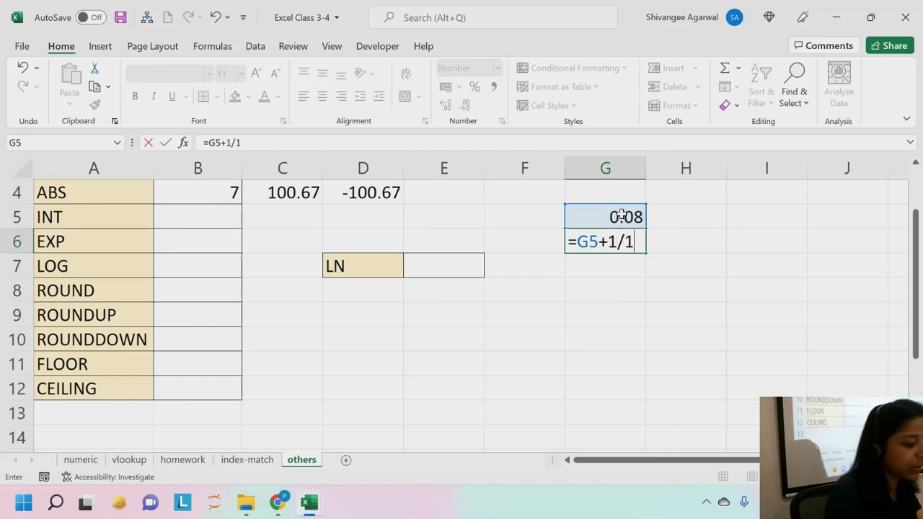
{"action": "key", "text": "Return"}
{"action": "left_click", "coordinate": [616, 235]}
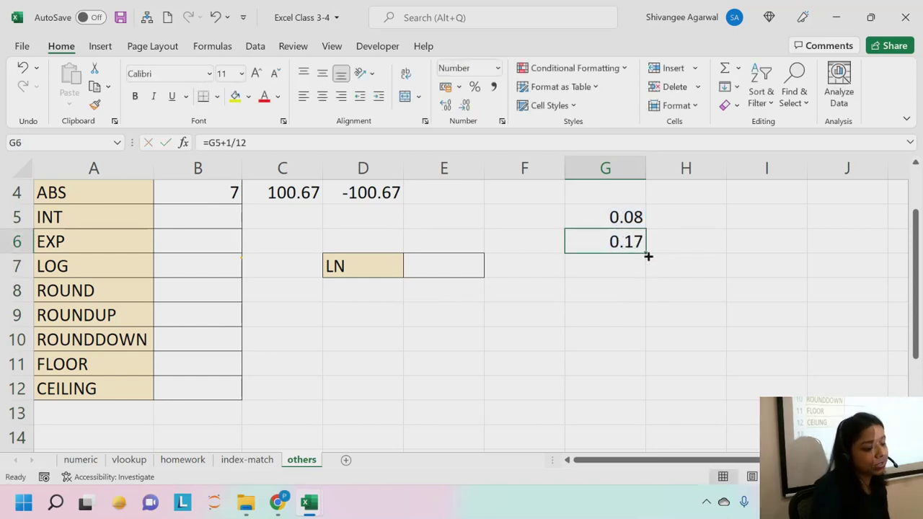
{"action": "left_click_drag", "start_coordinate": [647, 255], "coordinate": [641, 376]}
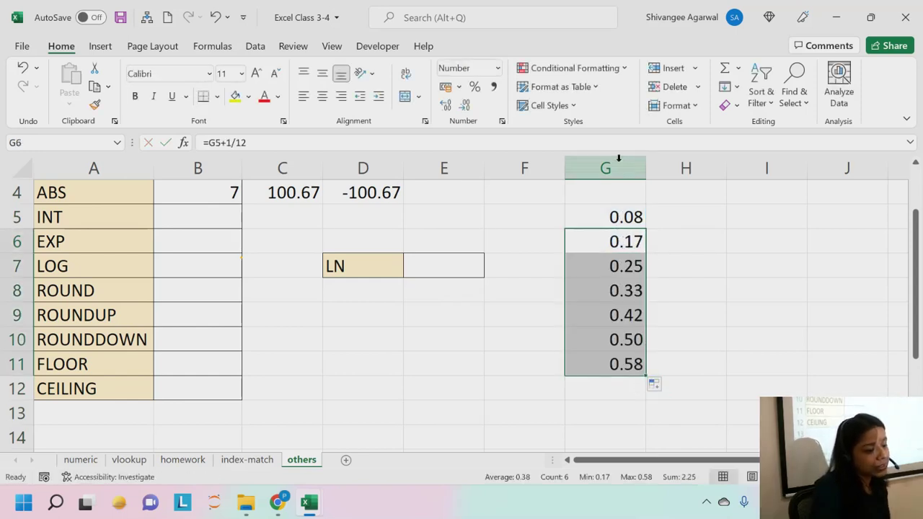
- Examine the series values and their formulas cell by cell from G5 to G9
{"action": "left_click", "coordinate": [618, 217]}
{"action": "left_click", "coordinate": [618, 241]}
{"action": "left_click", "coordinate": [618, 263]}
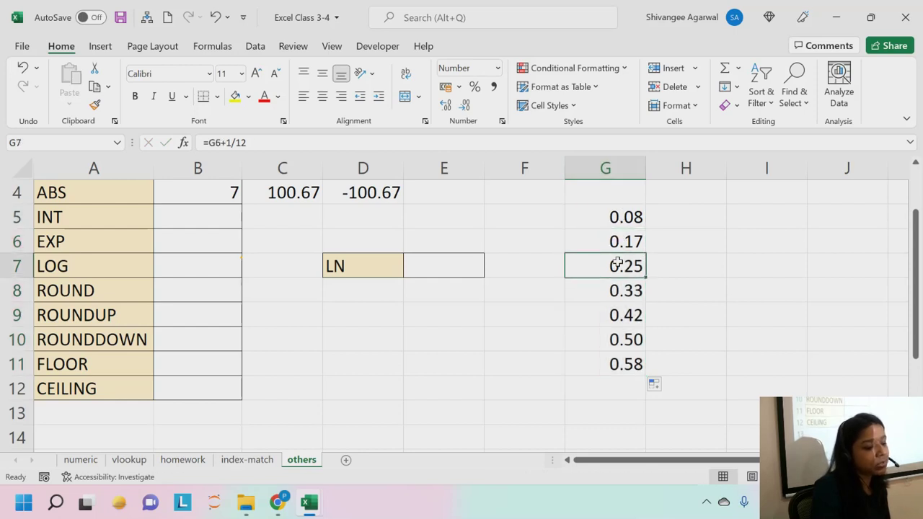
{"action": "left_click", "coordinate": [591, 210]}
{"action": "left_click", "coordinate": [596, 244]}
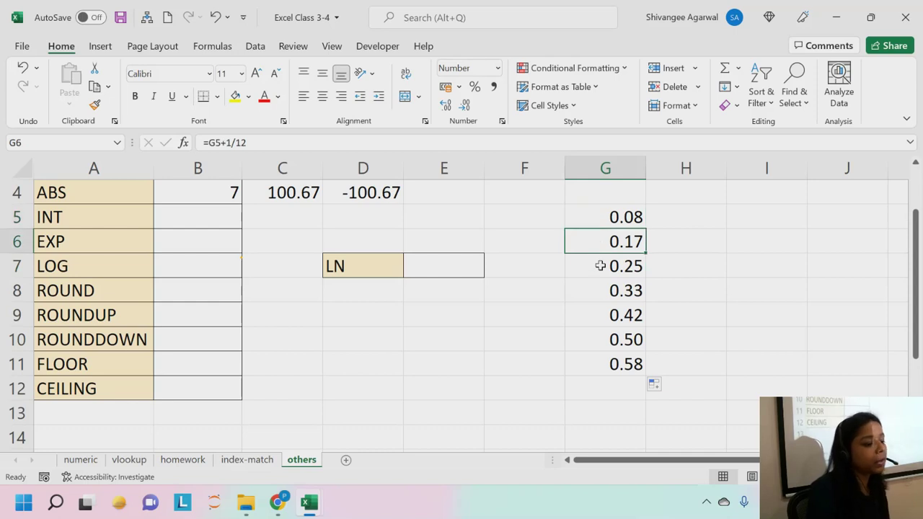
{"action": "left_click", "coordinate": [600, 266]}
{"action": "left_click", "coordinate": [602, 290]}
{"action": "left_click", "coordinate": [604, 317]}
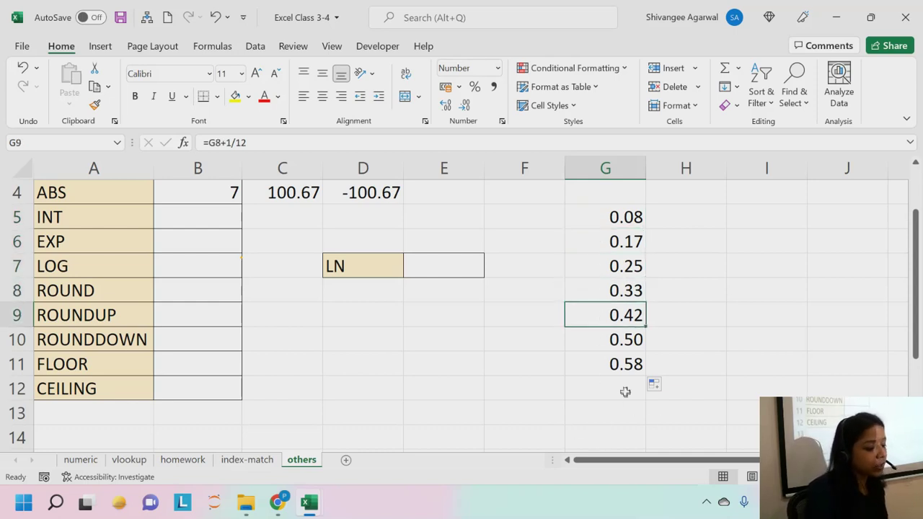
- Extend the +1/12 series in column G by filling it from G11 down to G16
{"action": "left_click", "coordinate": [629, 366]}
{"action": "left_click_drag", "start_coordinate": [647, 374], "coordinate": [654, 440]}
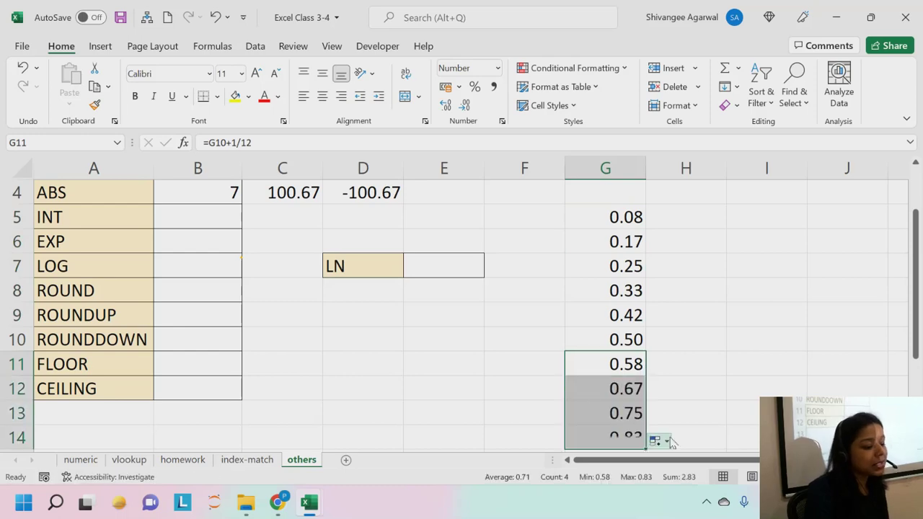
{"action": "scroll", "coordinate": [663, 422], "scroll_direction": "down", "scroll_amount": 1}
{"action": "left_click_drag", "start_coordinate": [644, 377], "coordinate": [650, 423]}
- Review the completed series in G5:G16, including the formulas in G7 and G5
{"action": "scroll", "coordinate": [638, 374], "scroll_direction": "up", "scroll_amount": 2}
{"action": "scroll", "coordinate": [638, 374], "scroll_direction": "down", "scroll_amount": 2}
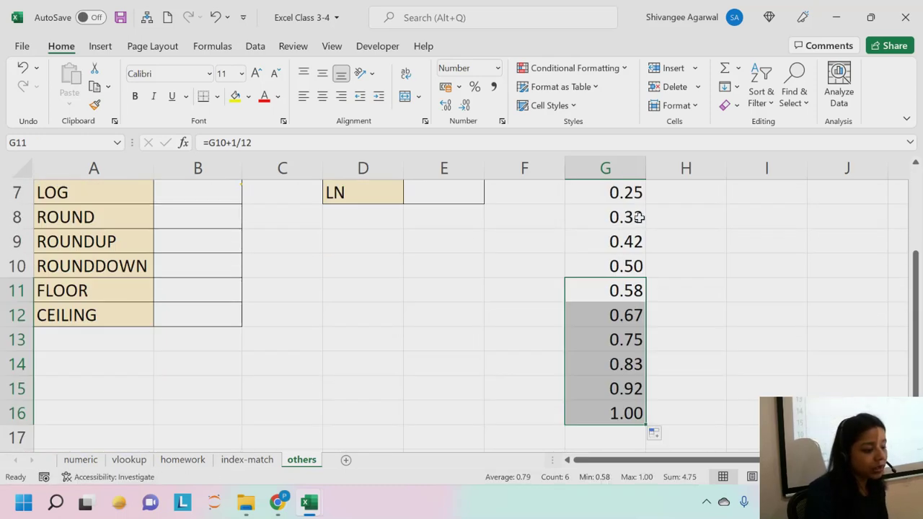
{"action": "scroll", "coordinate": [649, 383], "scroll_direction": "up", "scroll_amount": 1}
{"action": "scroll", "coordinate": [626, 354], "scroll_direction": "down", "scroll_amount": 1}
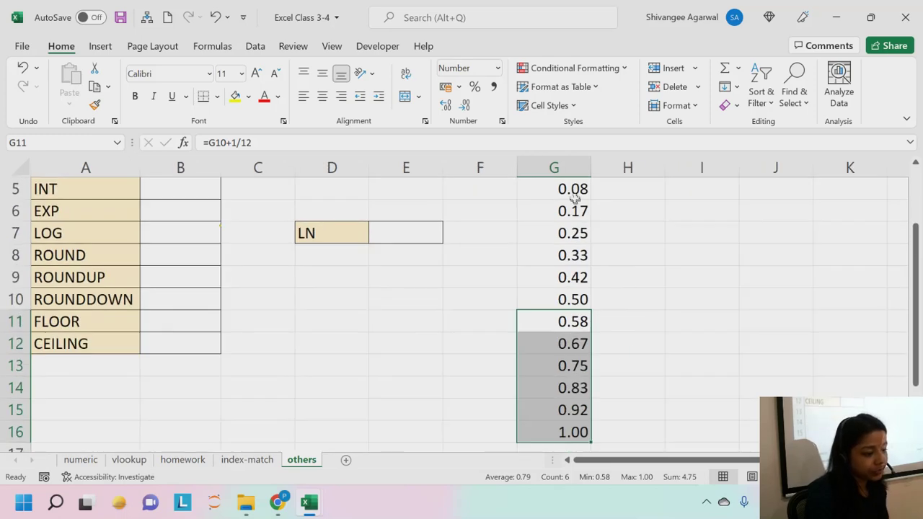
{"action": "left_click_drag", "start_coordinate": [573, 192], "coordinate": [566, 433]}
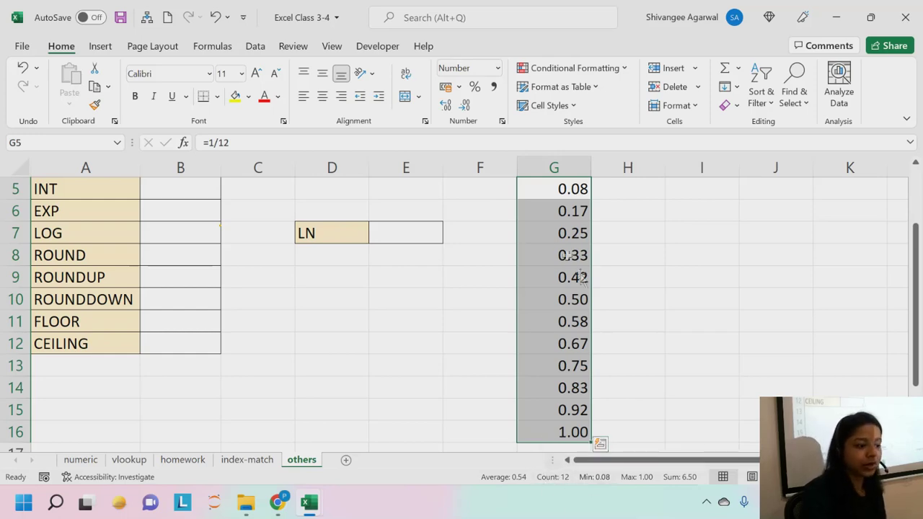
{"action": "left_click", "coordinate": [570, 233]}
{"action": "scroll", "coordinate": [567, 252], "scroll_direction": "up", "scroll_amount": 1}
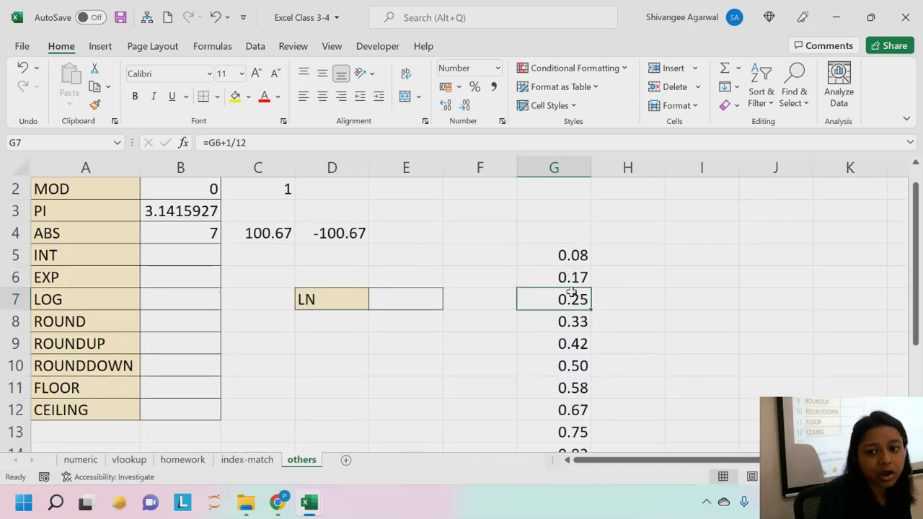
{"action": "scroll", "coordinate": [570, 295], "scroll_direction": "up", "scroll_amount": 1}
{"action": "scroll", "coordinate": [618, 289], "scroll_direction": "down", "scroll_amount": 1}
{"action": "scroll", "coordinate": [622, 267], "scroll_direction": "up", "scroll_amount": 1}
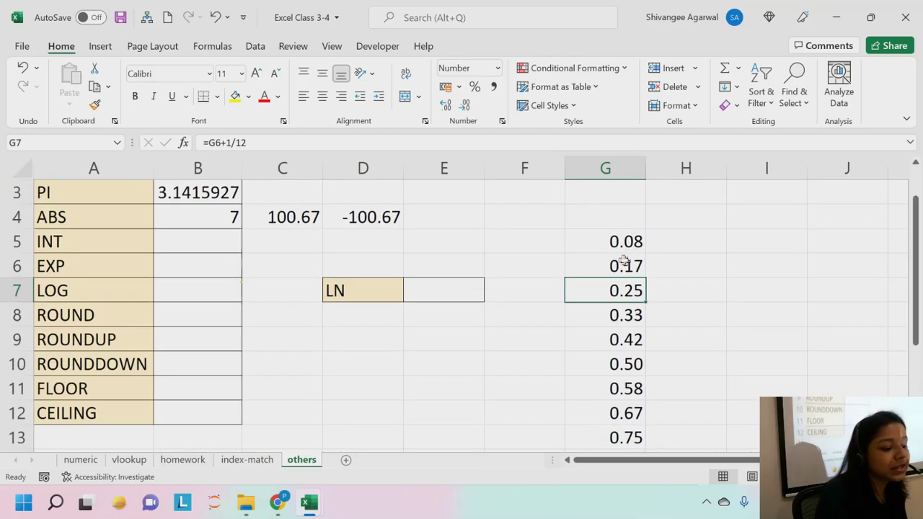
{"action": "left_click", "coordinate": [618, 249]}
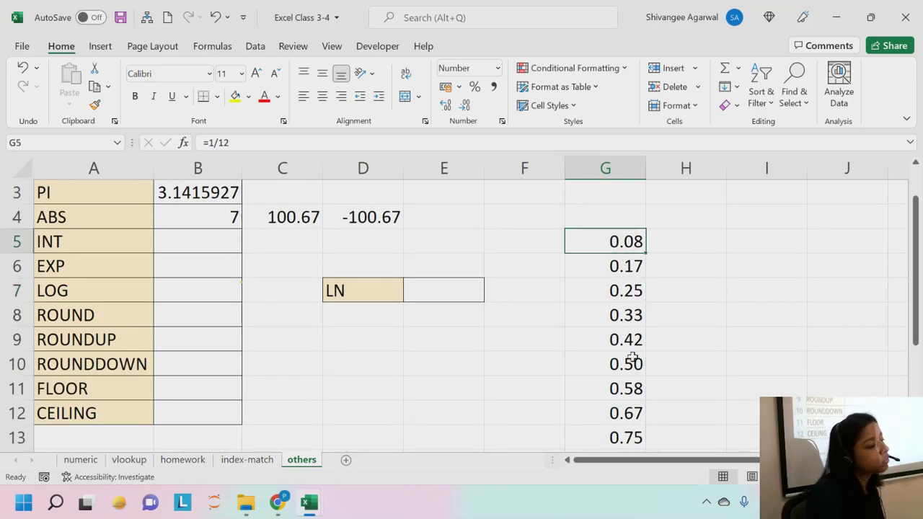
- Check the end of the twelfths series in G16, and delete the whole of column G
{"action": "scroll", "coordinate": [629, 370], "scroll_direction": "down", "scroll_amount": 3}
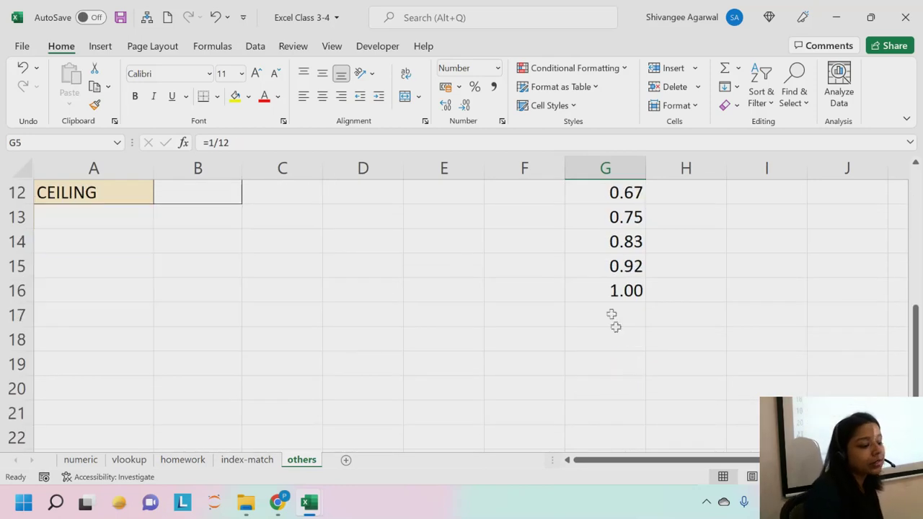
{"action": "left_click", "coordinate": [600, 283]}
{"action": "scroll", "coordinate": [713, 399], "scroll_direction": "up", "scroll_amount": 2}
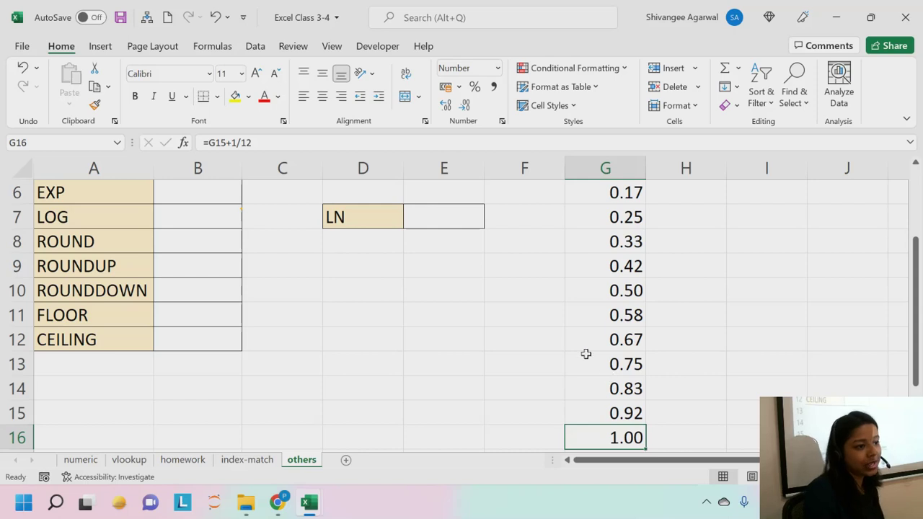
{"action": "scroll", "coordinate": [577, 360], "scroll_direction": "up", "scroll_amount": 2}
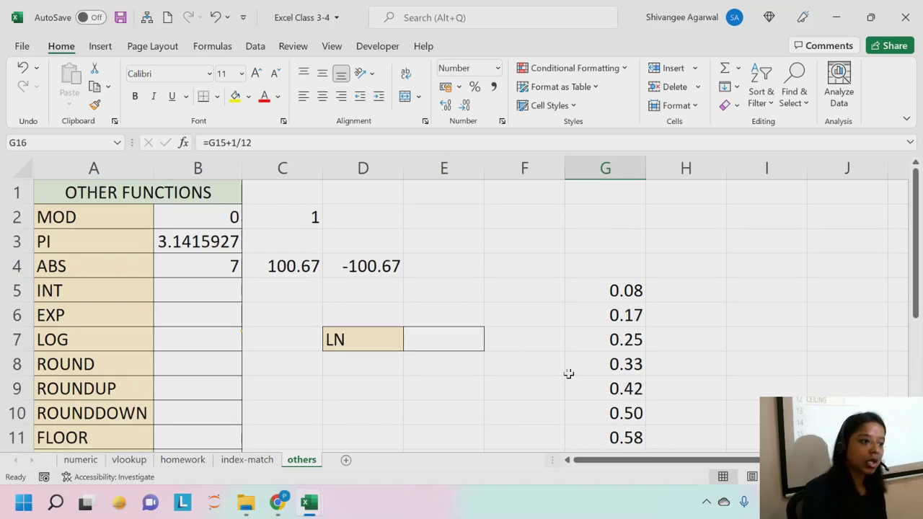
{"action": "left_click", "coordinate": [605, 167]}
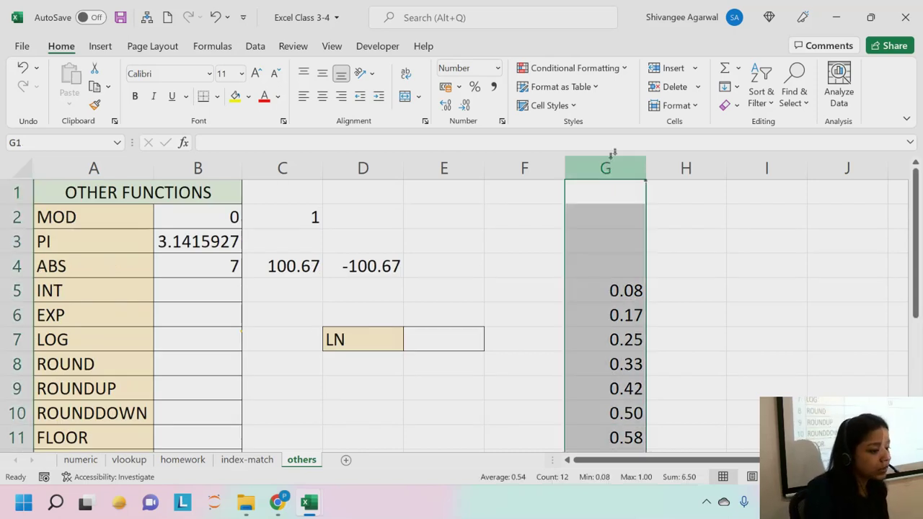
{"action": "left_click", "coordinate": [671, 86]}
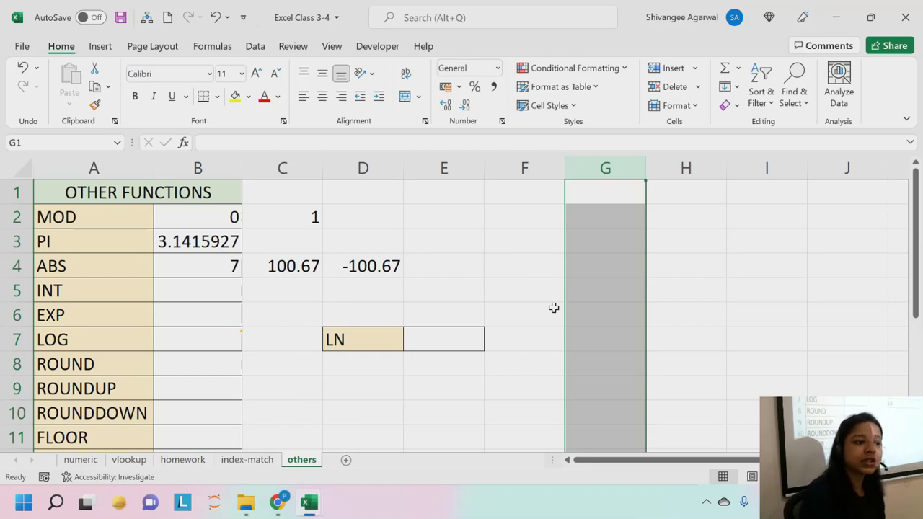
- Enter =INT(D4) in cell B5 to demonstrate INT on the negative number from the ABS row
{"action": "left_click", "coordinate": [234, 286]}
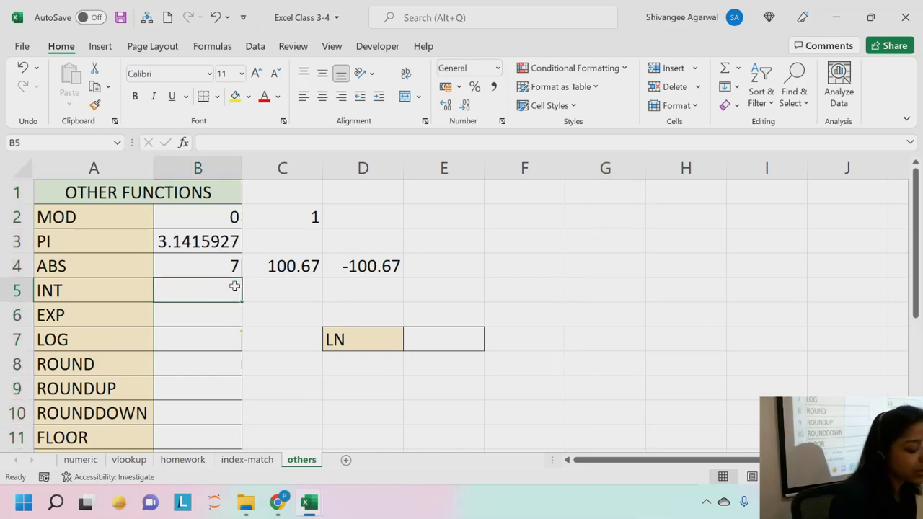
{"action": "type", "text": "=INT("}
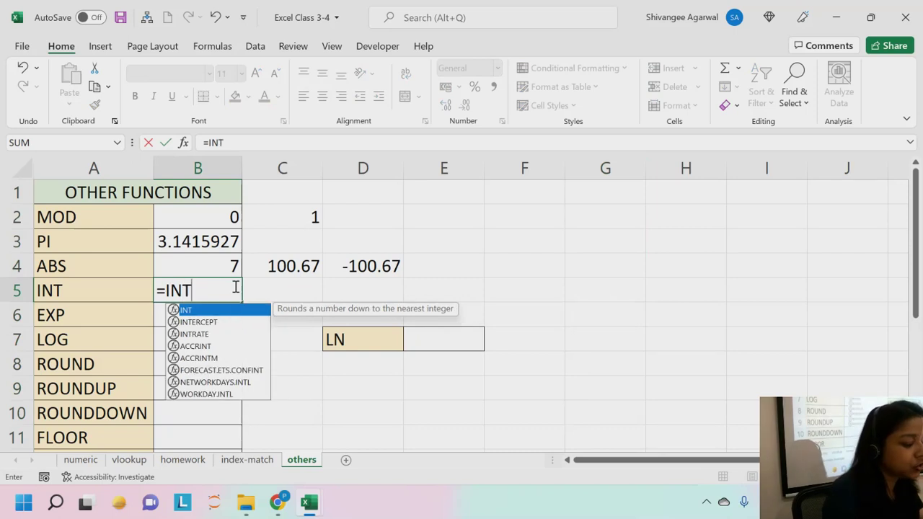
{"action": "key", "text": "Right"}
{"action": "key", "text": "Right"}
{"action": "key", "text": "Up"}
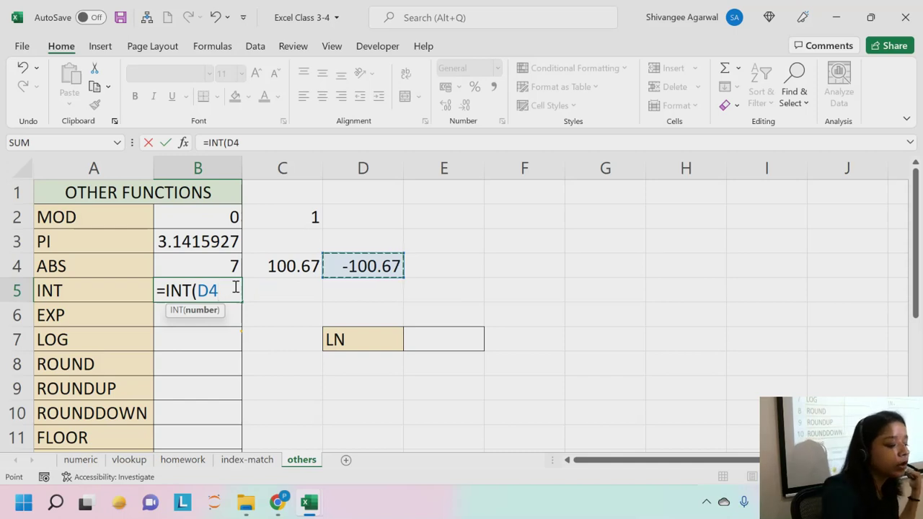
{"action": "type", "text": ")"}
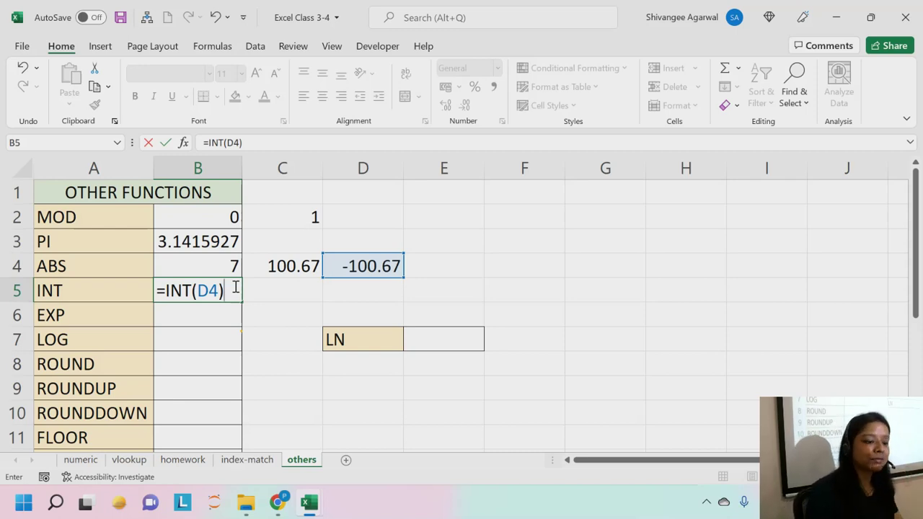
{"action": "key", "text": "Return"}
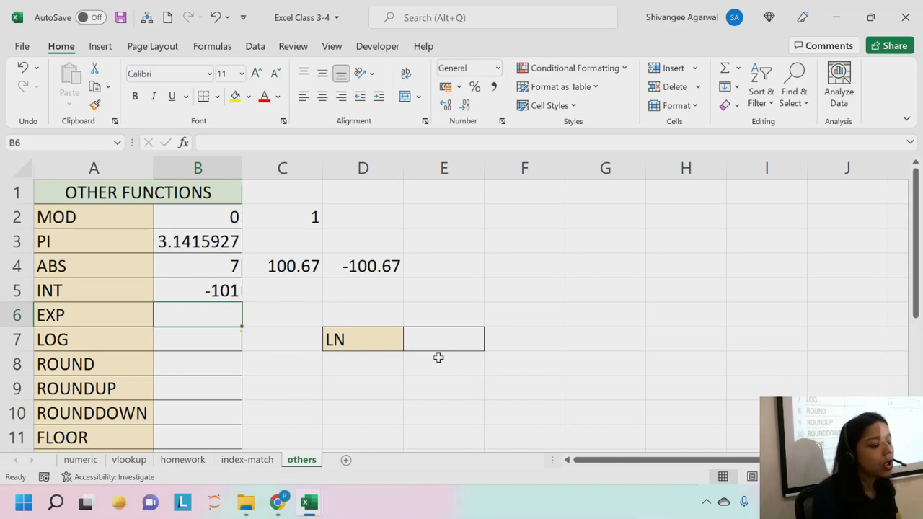
- Enter a second INT example, =INT(3.45), in cell C5 and check its formula
{"action": "key", "text": "Right"}
{"action": "key", "text": "Up"}
{"action": "type", "text": "=IN"}
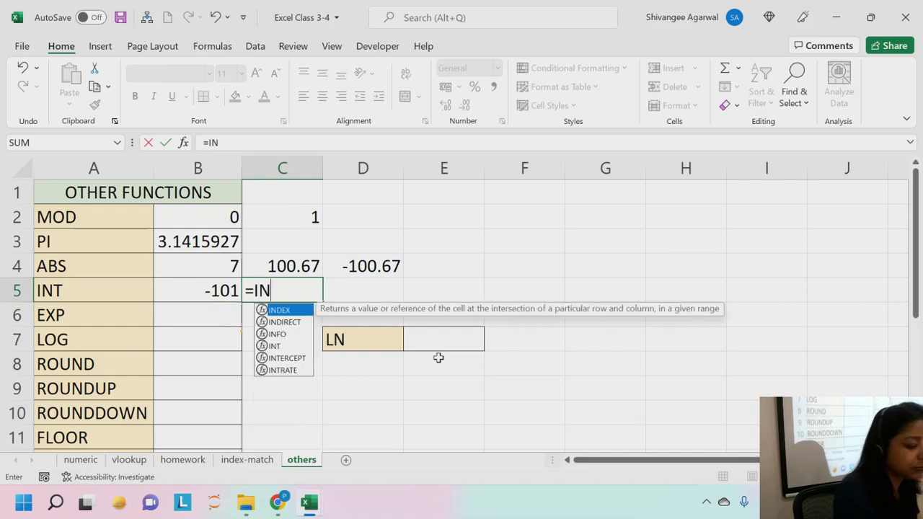
{"action": "type", "text": "T("}
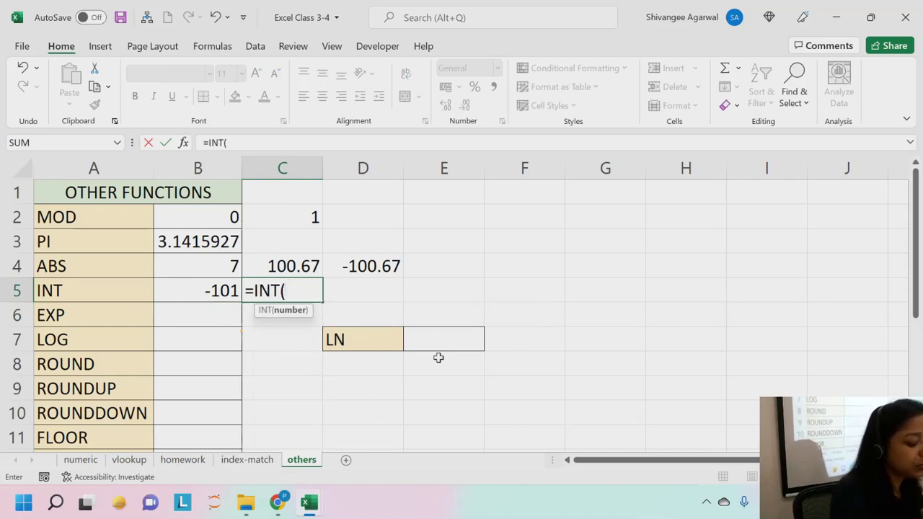
{"action": "type", "text": "3.45"}
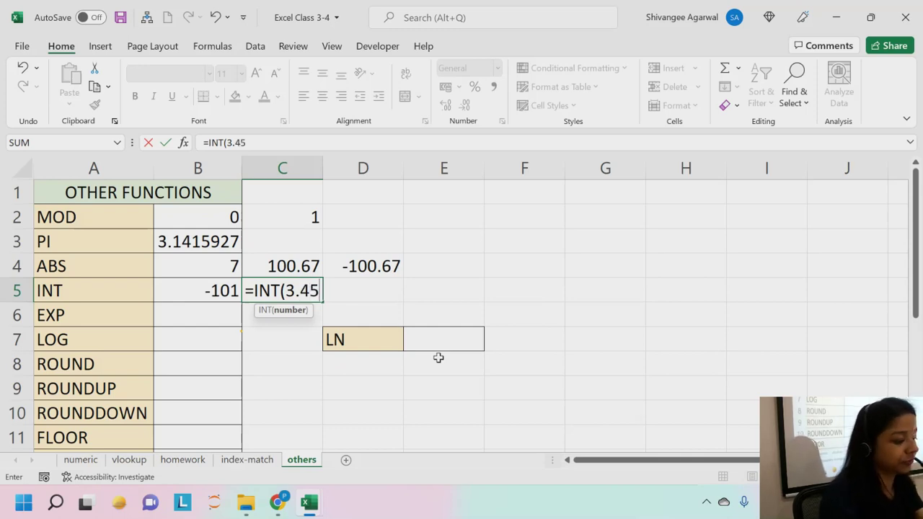
{"action": "type", "text": ")"}
{"action": "key", "text": "Return"}
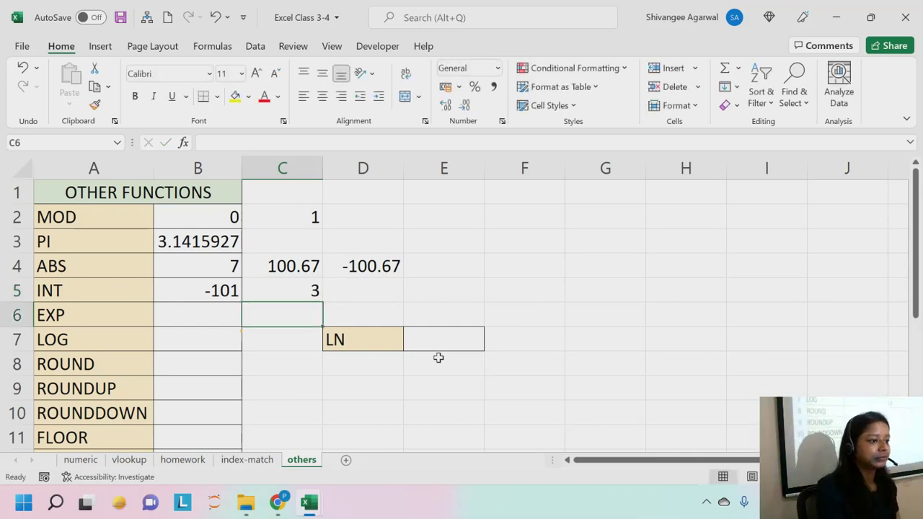
{"action": "key", "text": "Up"}
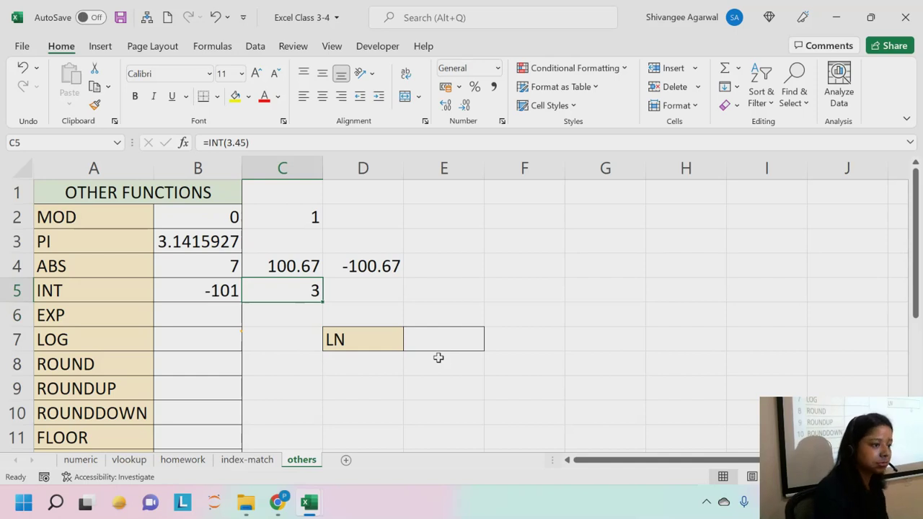
- Enter =EXP(2) in cell B6 as the EXP example and check its formula
{"action": "key", "text": "Down"}
{"action": "key", "text": "Left"}
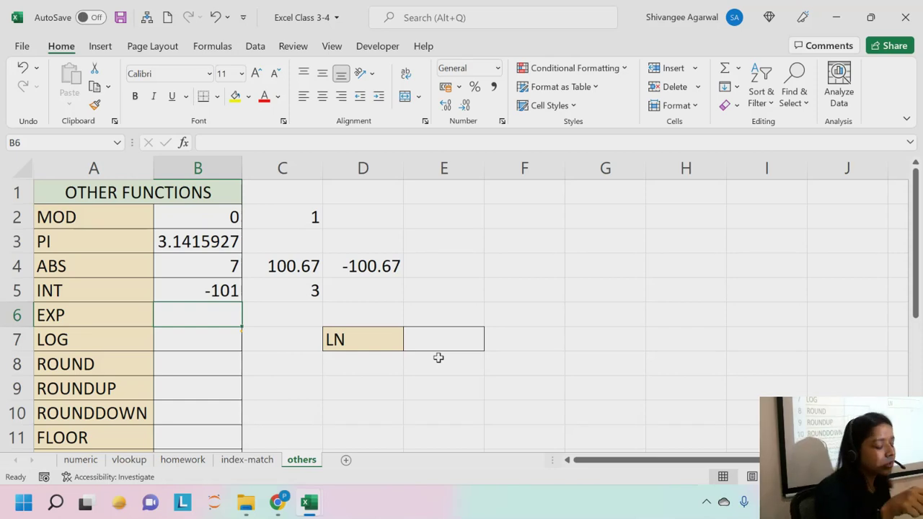
{"action": "type", "text": "=EX"}
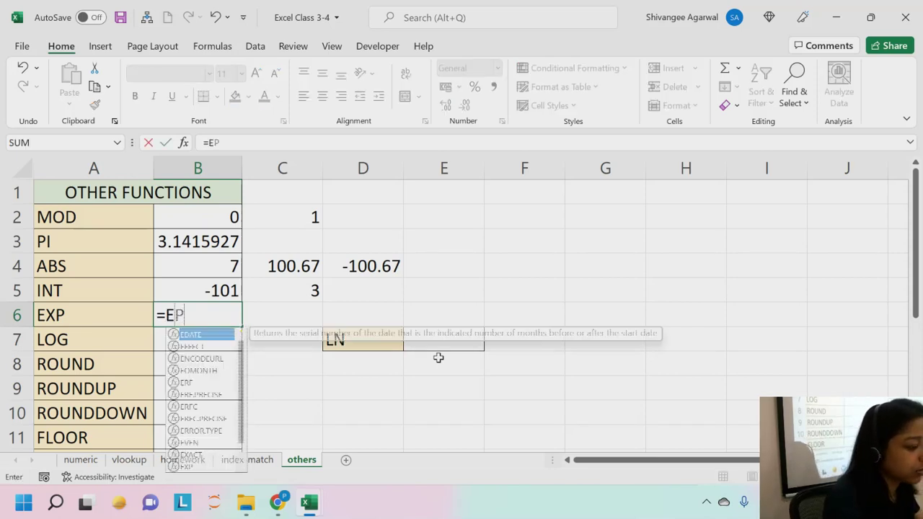
{"action": "type", "text": "P("}
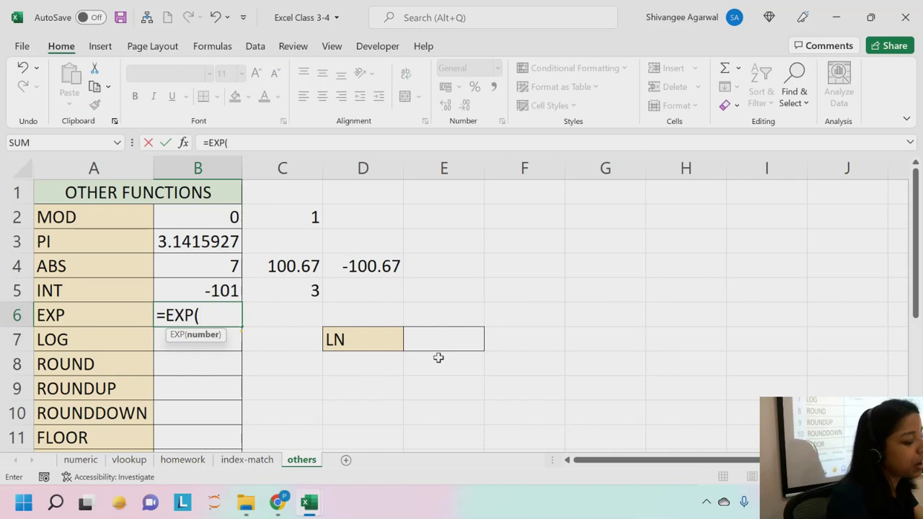
{"action": "type", "text": "2)"}
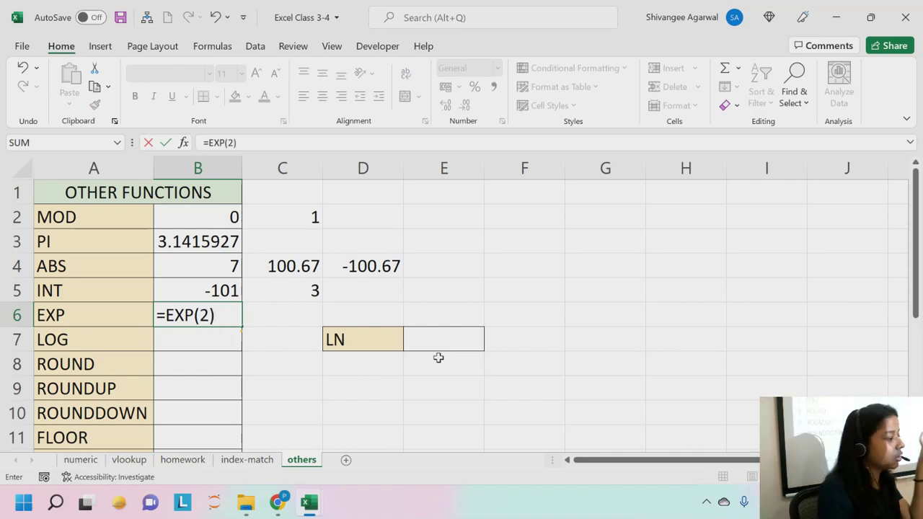
{"action": "key", "text": "Return"}
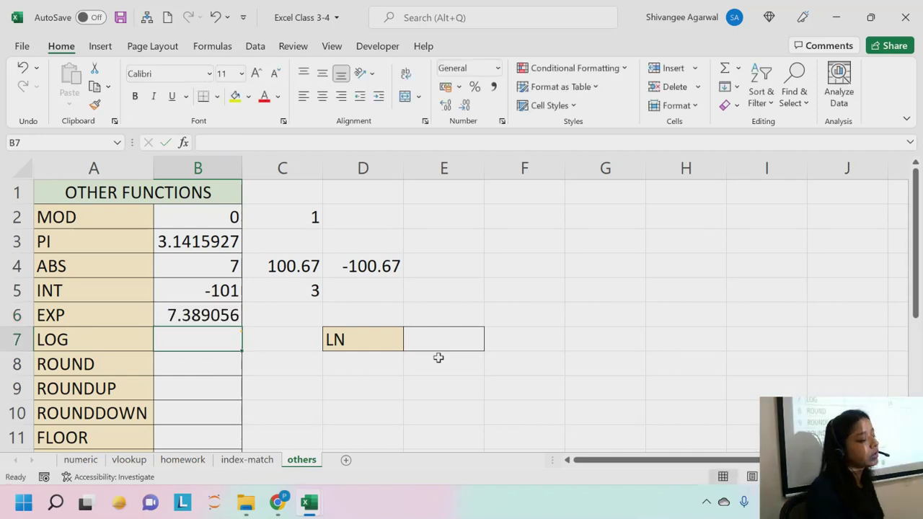
{"action": "key", "text": "Up"}
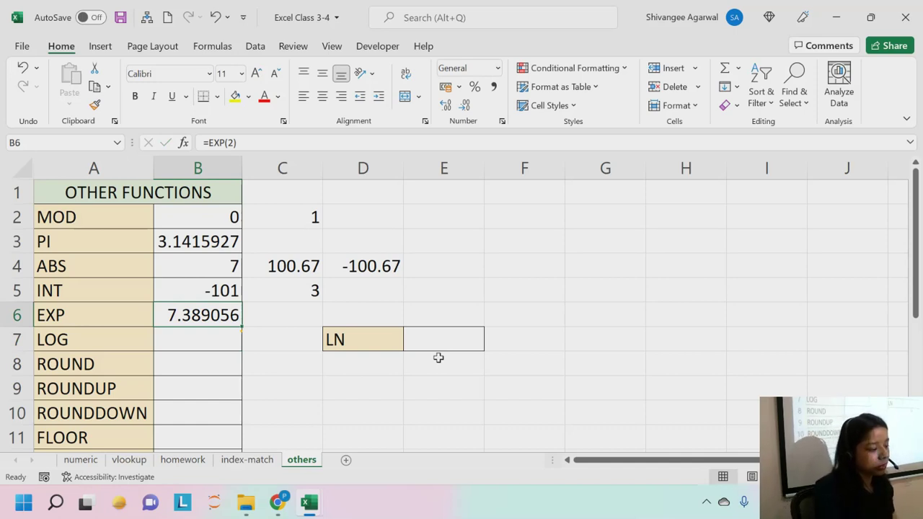
- Compare the LOG and LN entries in row 7, and enter =LOG(10,10) in cell B7
{"action": "key", "text": "Down"}
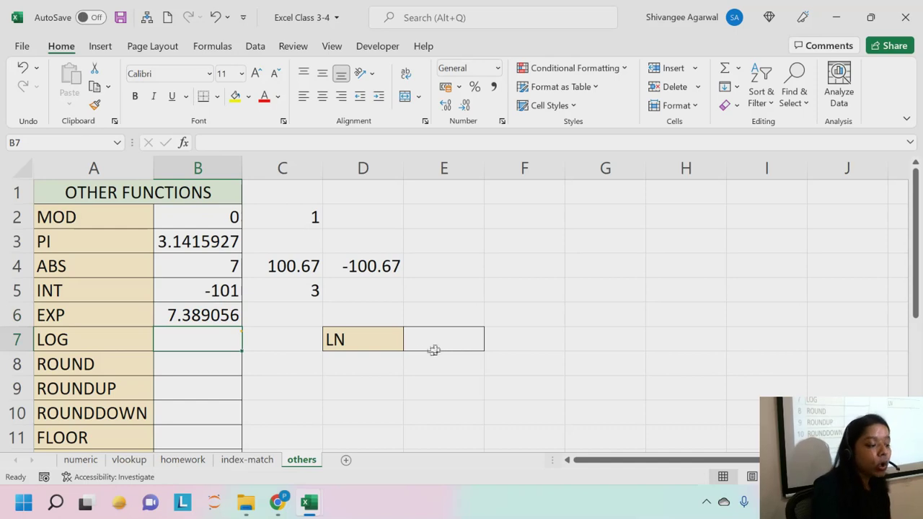
{"action": "left_click", "coordinate": [109, 343]}
{"action": "left_click", "coordinate": [331, 344]}
{"action": "left_click", "coordinate": [187, 343]}
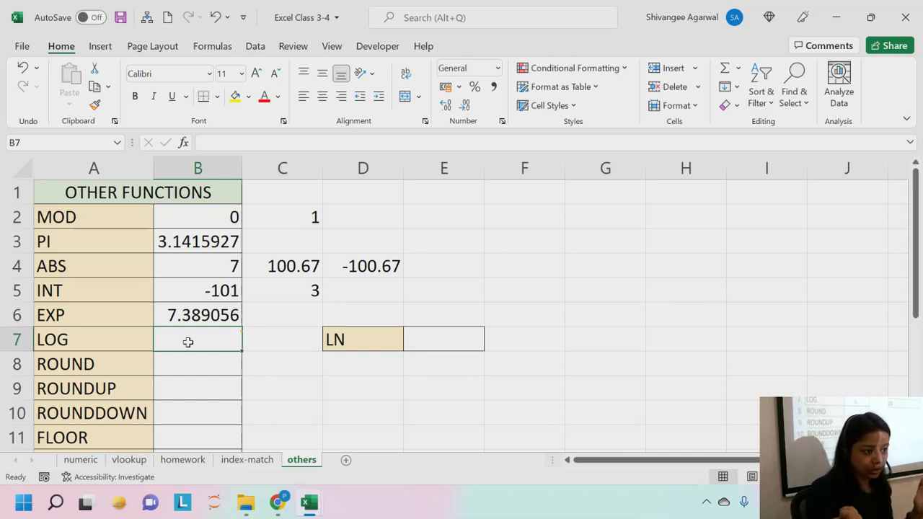
{"action": "left_click", "coordinate": [322, 340]}
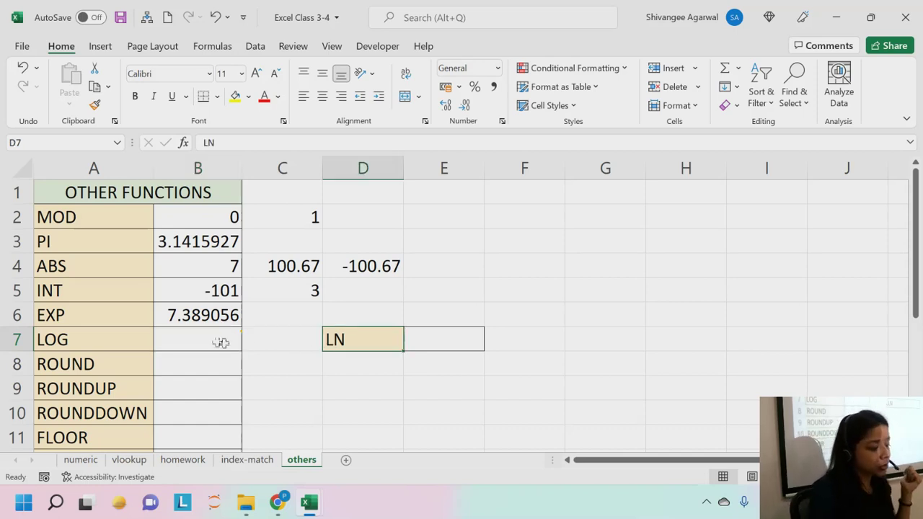
{"action": "left_click", "coordinate": [207, 340]}
{"action": "type", "text": "=LOG"}
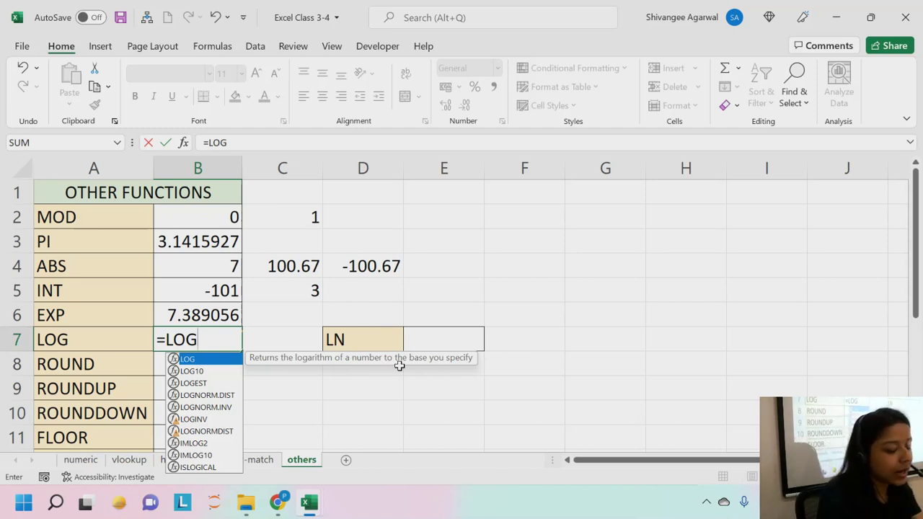
{"action": "type", "text": "("}
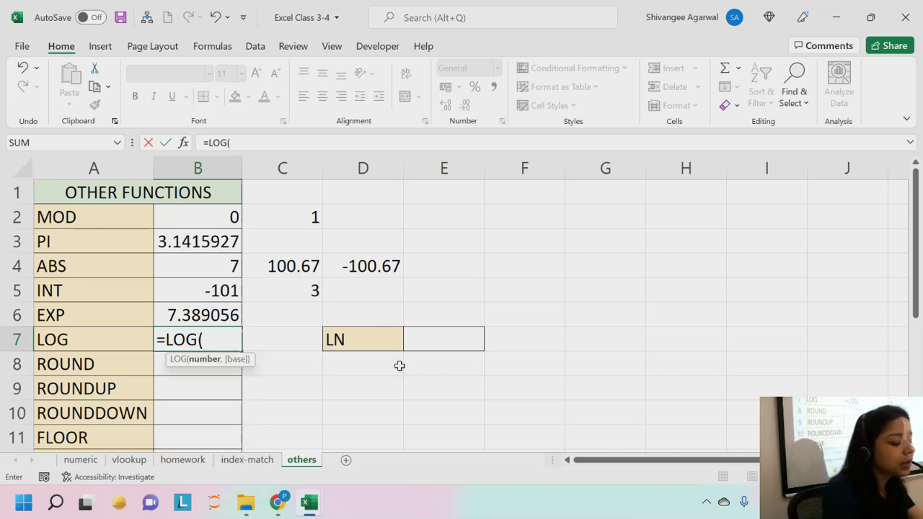
{"action": "type", "text": "10,"}
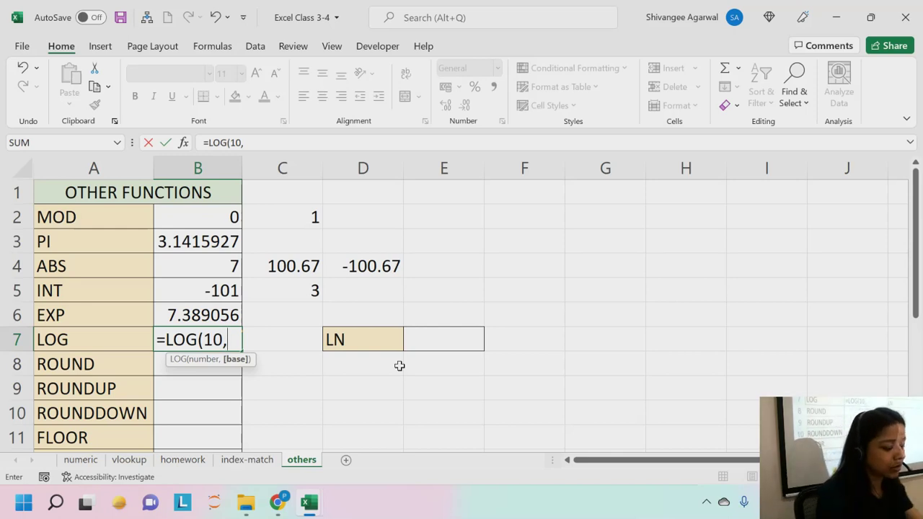
{"action": "type", "text": "10)"}
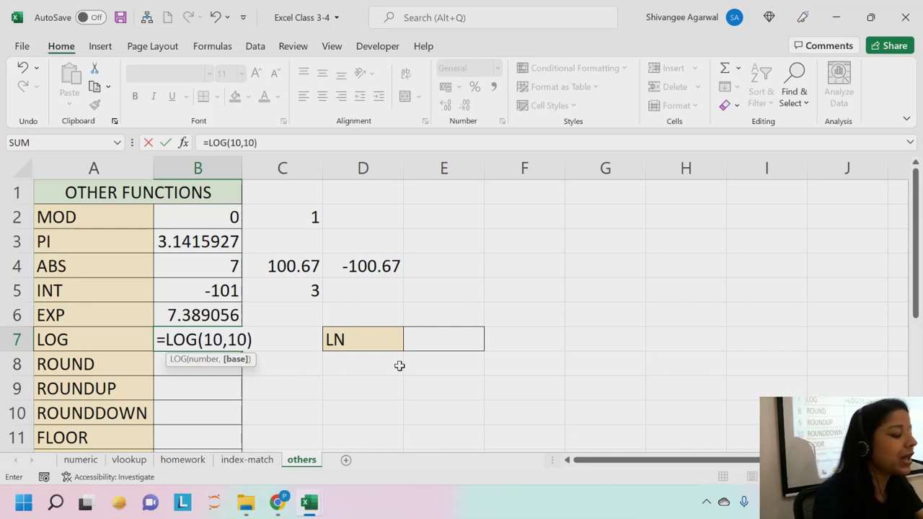
{"action": "key", "text": "Return"}
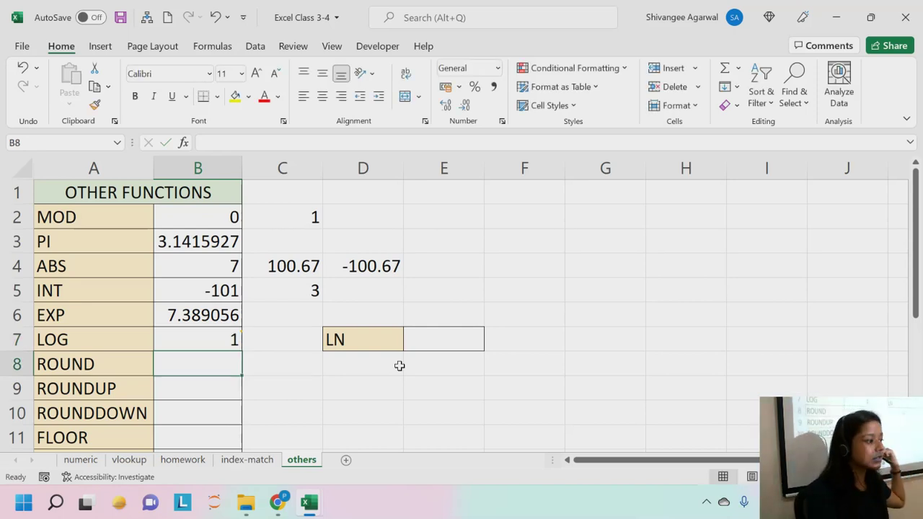
- Enter =LN(2) in cell E7 beside the LN label and open the formula for editing
{"action": "key", "text": "Up"}
{"action": "key", "text": "Right"}
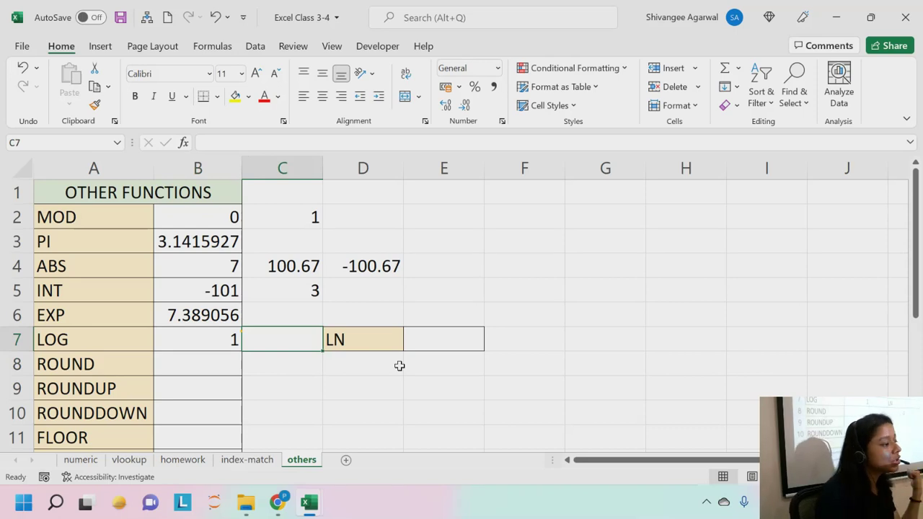
{"action": "key", "text": "Right"}
{"action": "type", "text": "=LN"}
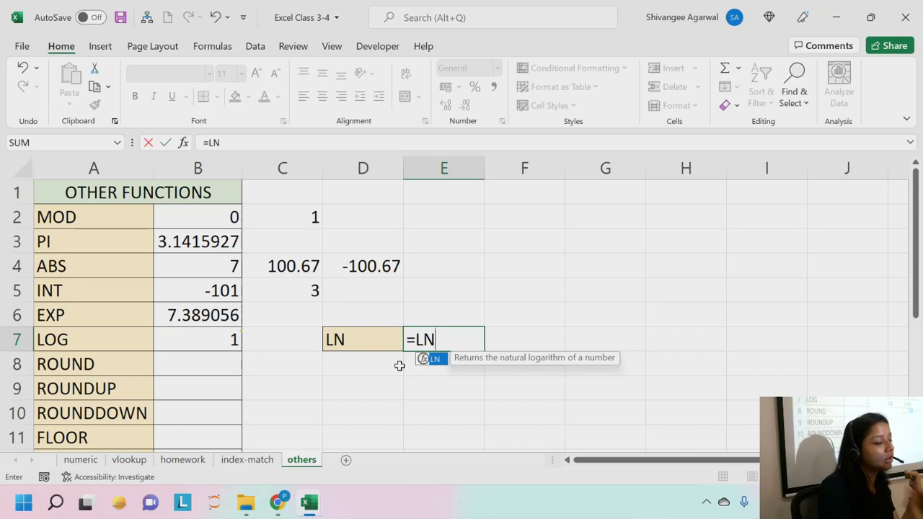
{"action": "type", "text": "(2"}
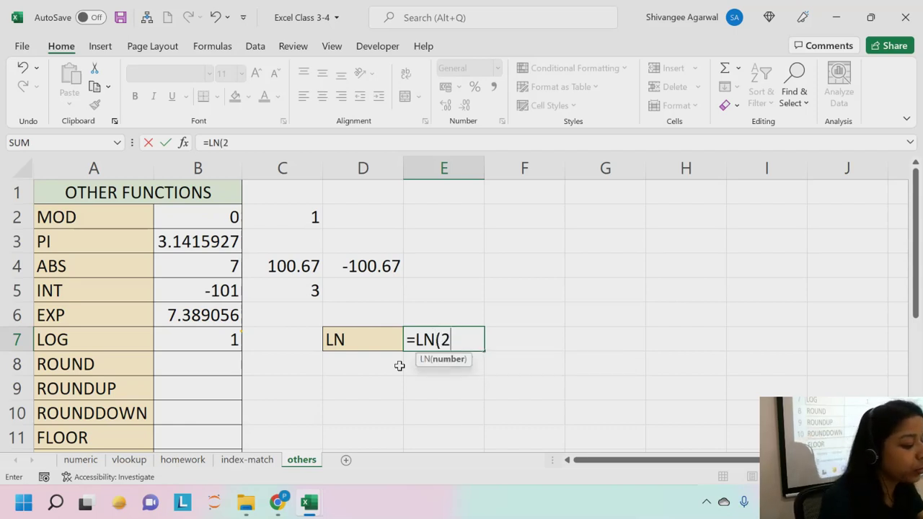
{"action": "type", "text": ")"}
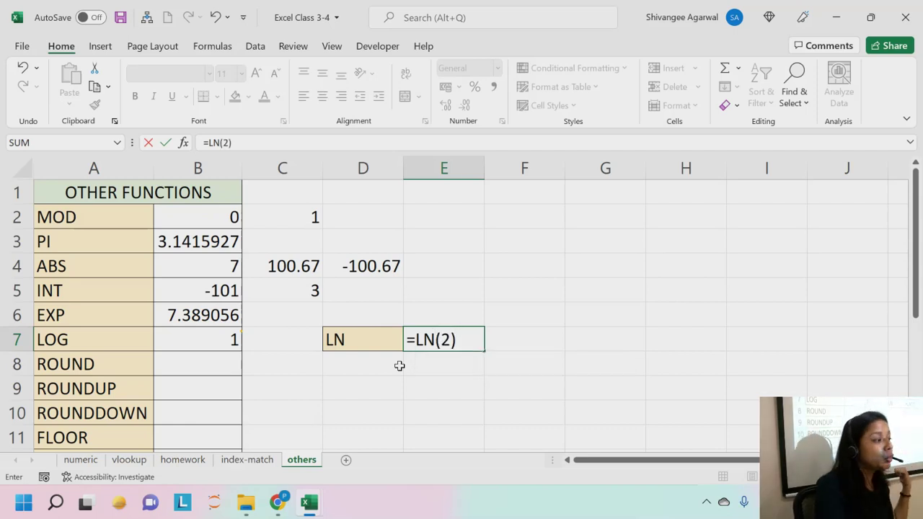
{"action": "key", "text": "Return"}
{"action": "key", "text": "Up"}
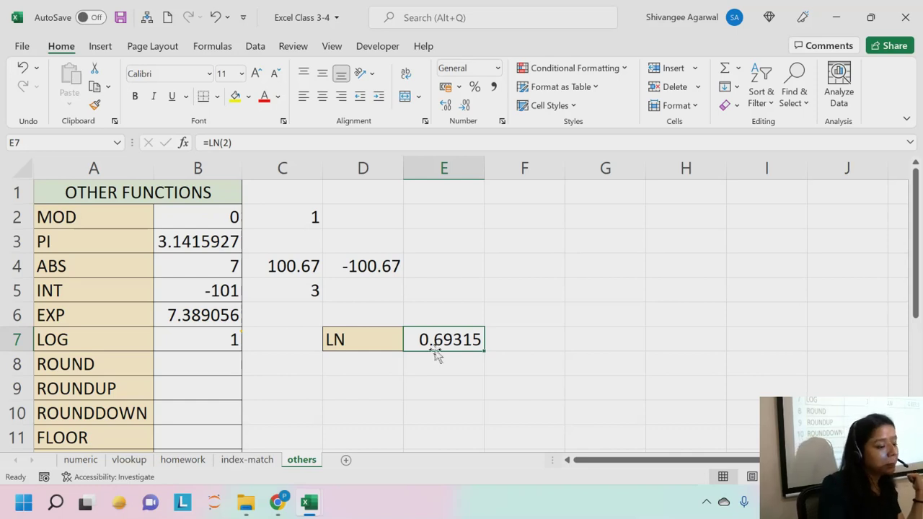
{"action": "double_click", "coordinate": [468, 344]}
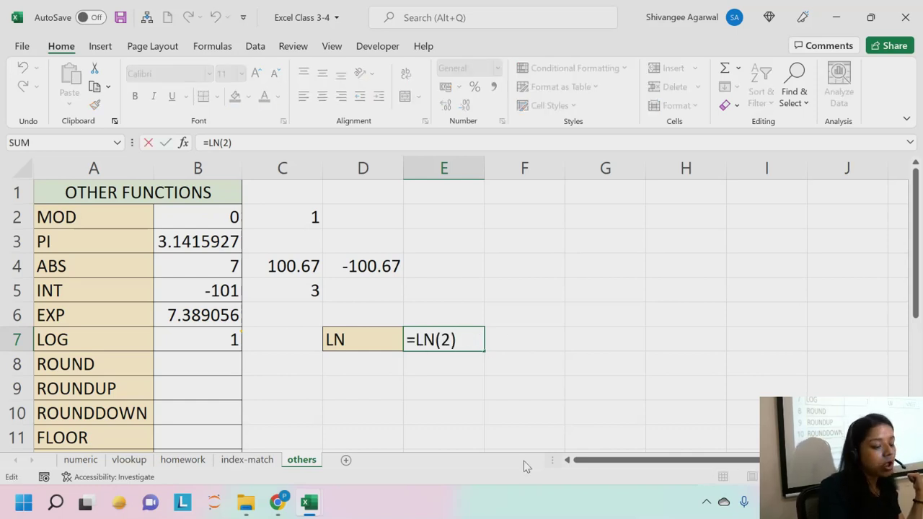
- Enter =LN(EXP(1)) in cell F7 as a second LN example
{"action": "key", "text": "Return"}
{"action": "key", "text": "Up"}
{"action": "key", "text": "Right"}
{"action": "type", "text": "=LN("}
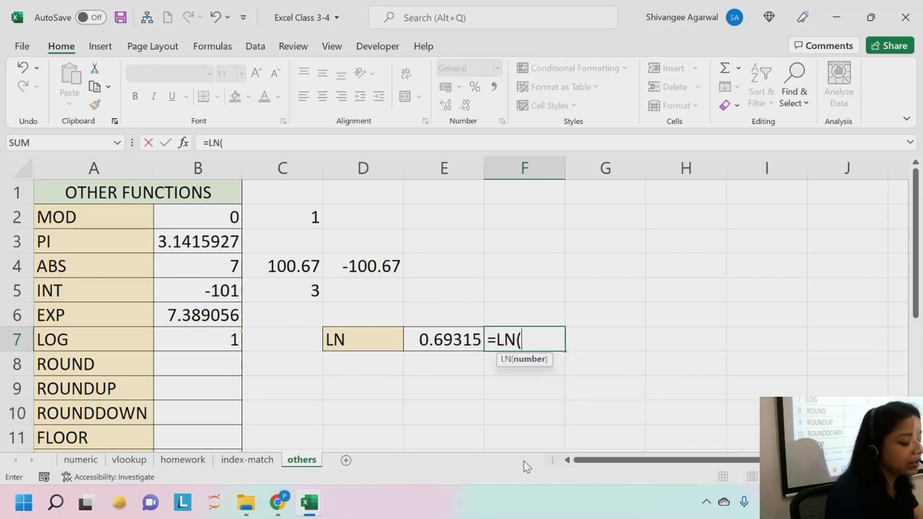
{"action": "type", "text": "EXP(1))"}
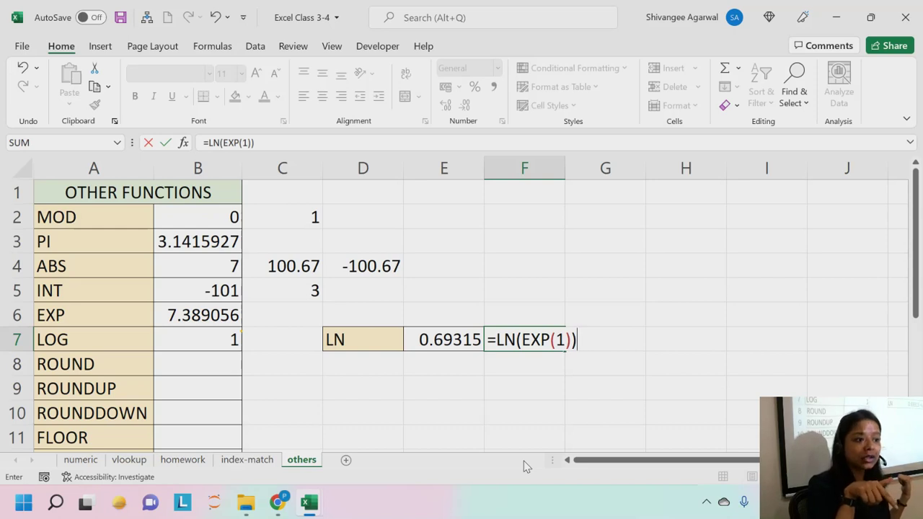
{"action": "key", "text": "ctrl+Return"}
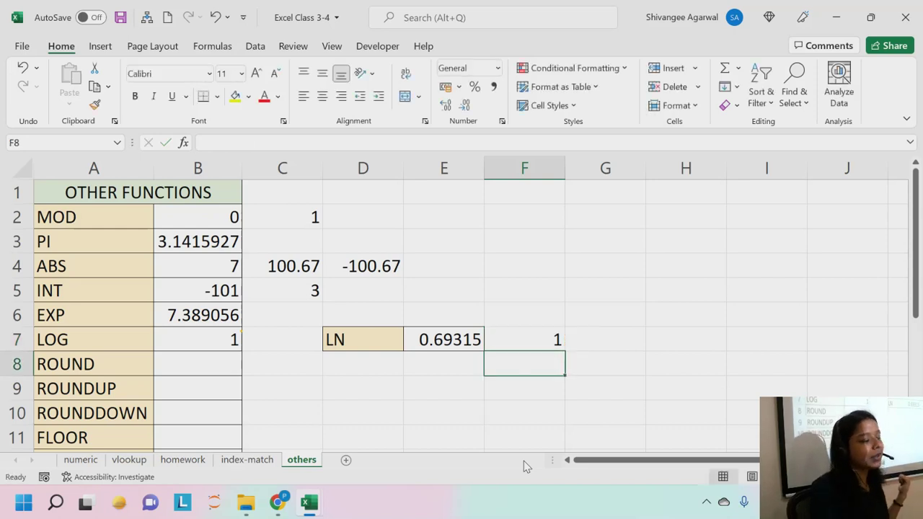
{"action": "key", "text": "Up"}
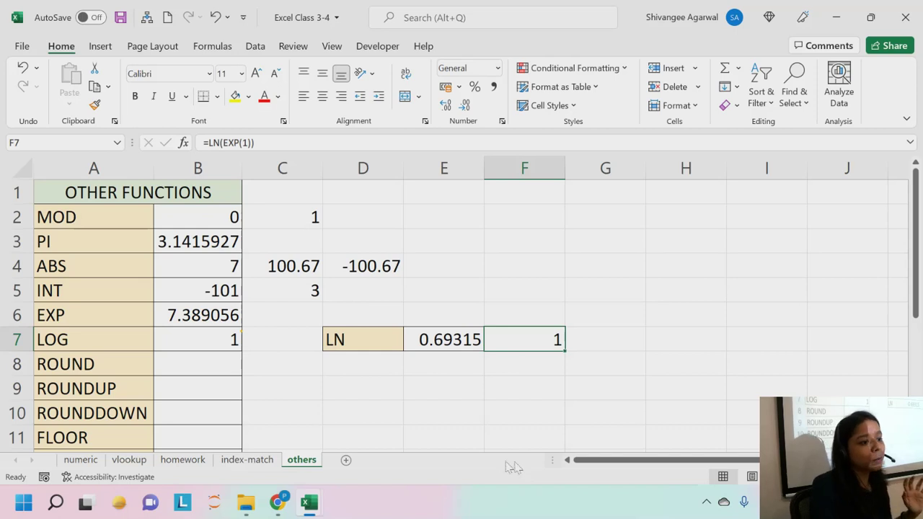
- Examine the nested EXP argument of the LN formula in F7, and compare it with the LN formula in E7
{"action": "double_click", "coordinate": [532, 342]}
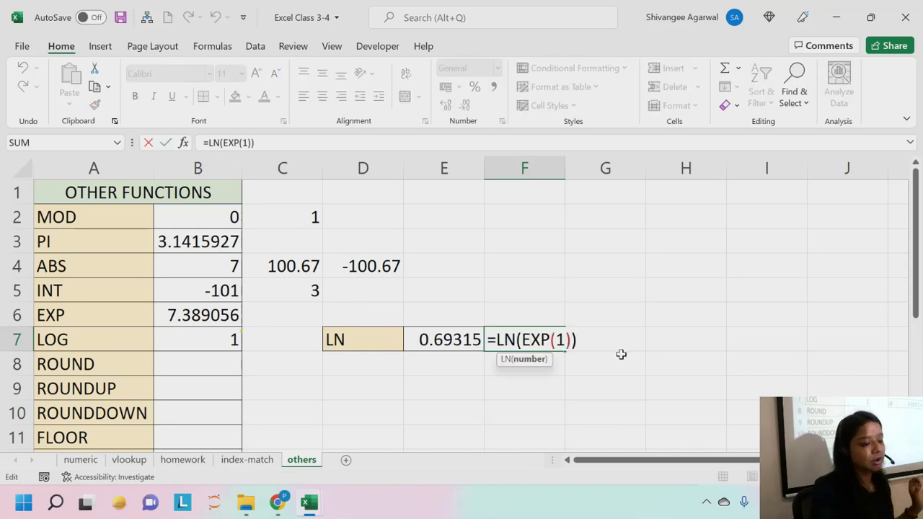
{"action": "left_click_drag", "start_coordinate": [522, 339], "coordinate": [565, 339]}
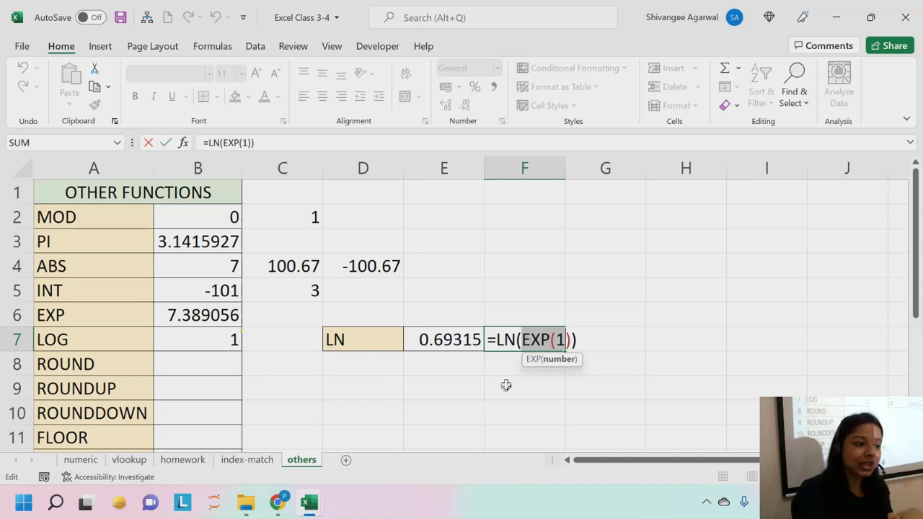
{"action": "key", "text": "Return"}
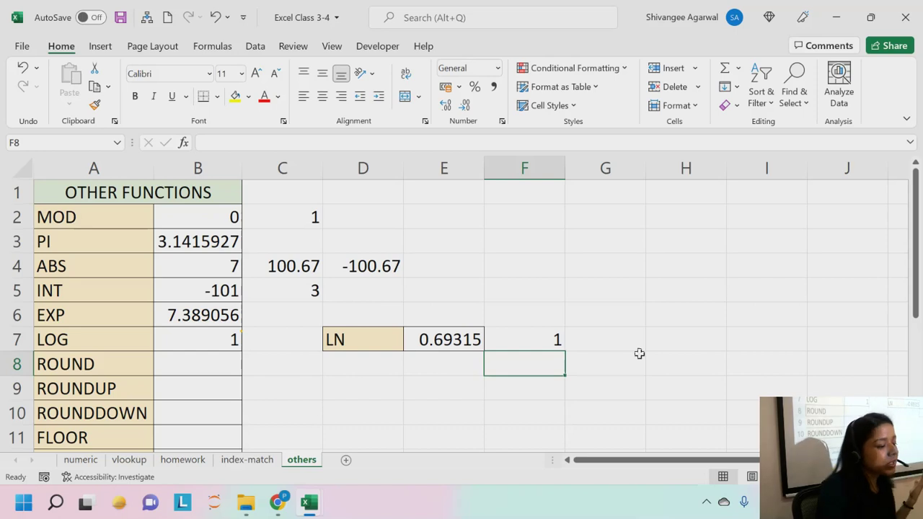
{"action": "left_click", "coordinate": [507, 329]}
{"action": "key", "text": "ctrl+Up"}
{"action": "left_click", "coordinate": [509, 320]}
{"action": "double_click", "coordinate": [513, 340]}
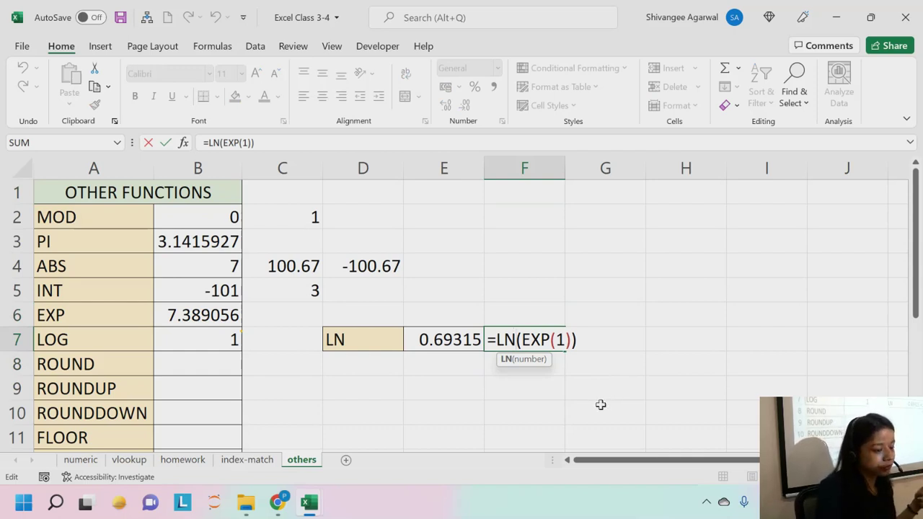
{"action": "left_click_drag", "start_coordinate": [496, 340], "coordinate": [574, 342]}
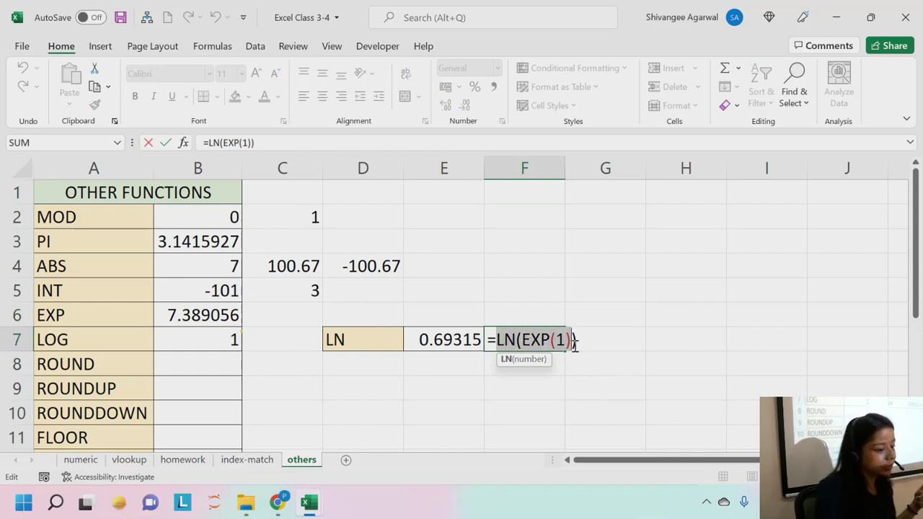
{"action": "key", "text": "Return"}
{"action": "double_click", "coordinate": [469, 341]}
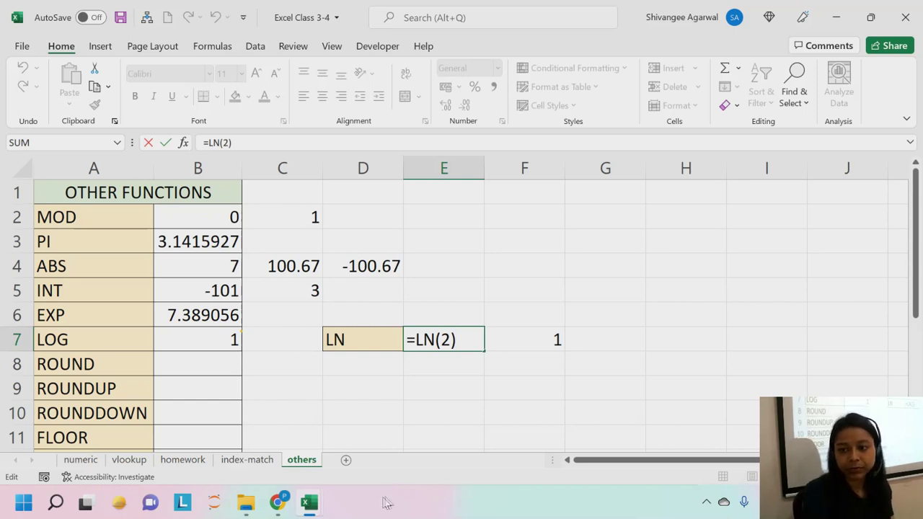
{"action": "key", "text": "Return"}
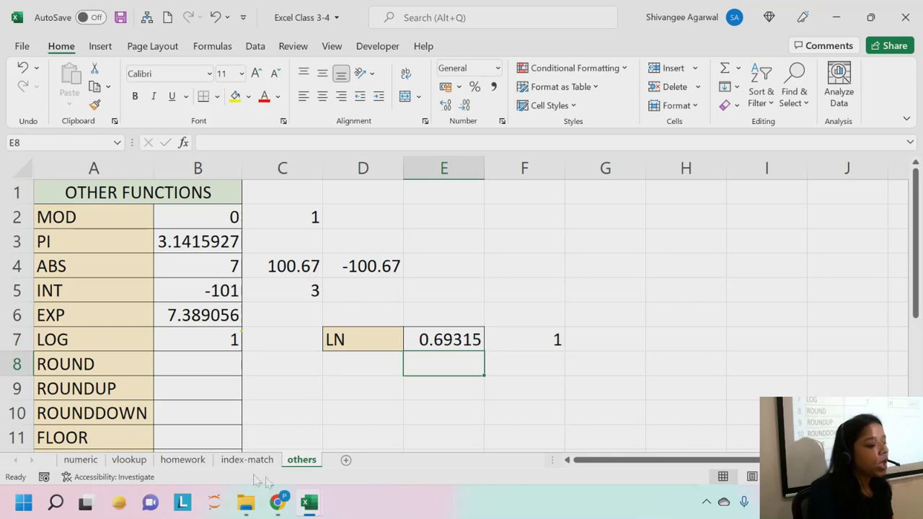
{"action": "scroll", "coordinate": [202, 290], "scroll_direction": "down", "scroll_amount": 1}
{"action": "left_click", "coordinate": [203, 290]}
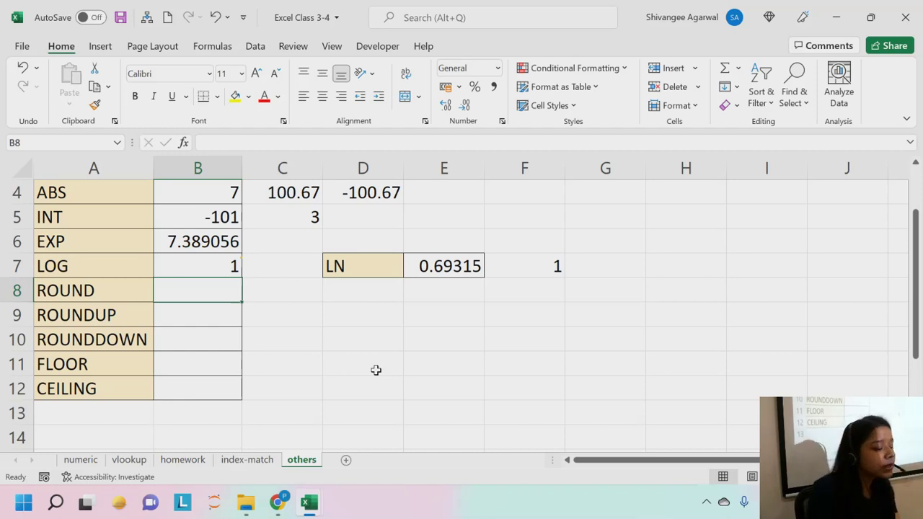
{"action": "type", "text": "=R"}
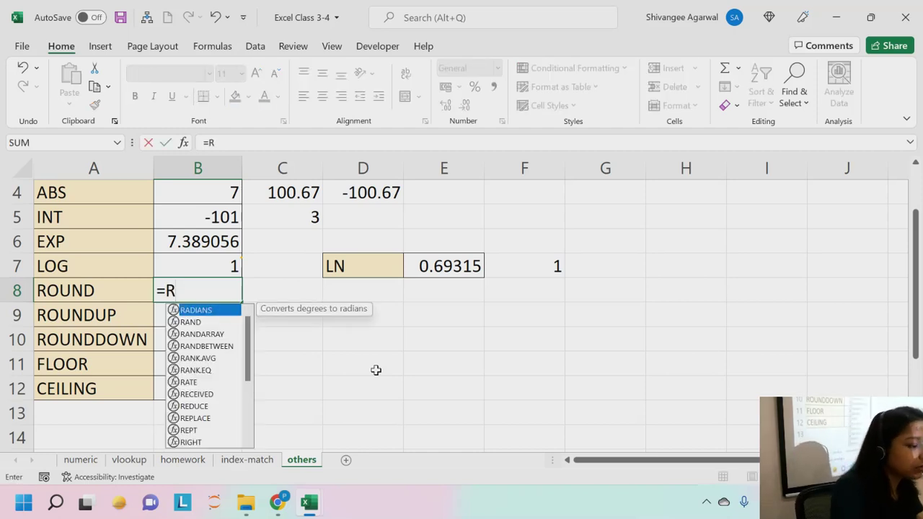
{"action": "type", "text": "OUND("}
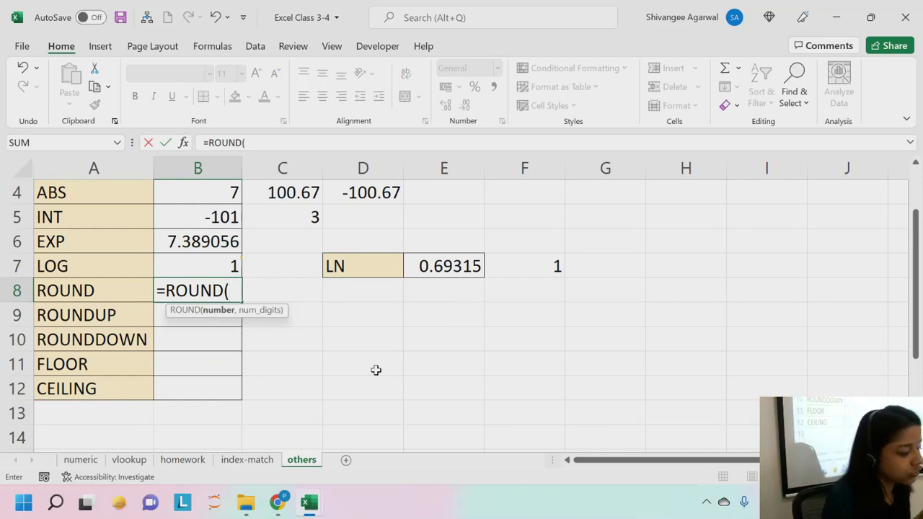
{"action": "key", "text": "BackSpace"}
{"action": "key", "text": "Escape"}
- Enter the sample number 100.45342 in cell C8 and fit column C's width to its contents
{"action": "key", "text": "Right"}
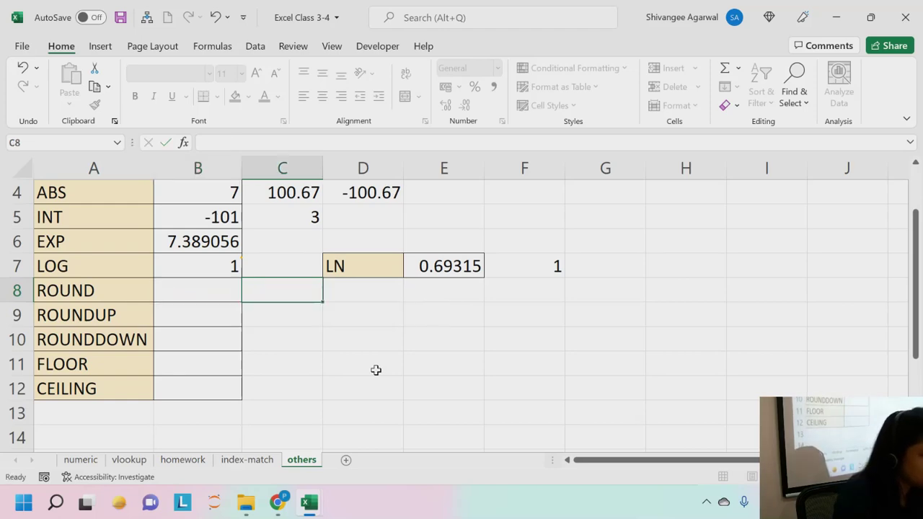
{"action": "scroll", "coordinate": [376, 370], "scroll_direction": "down", "scroll_amount": 1}
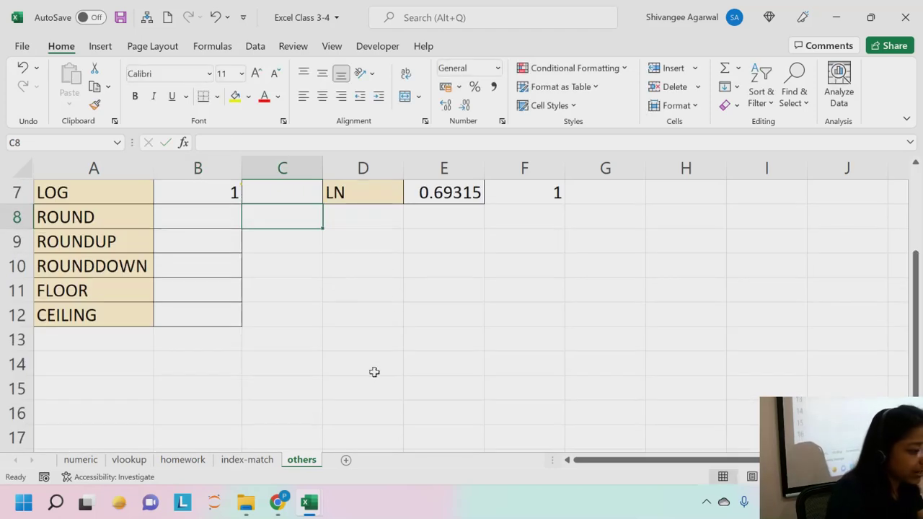
{"action": "type", "text": "100.7"}
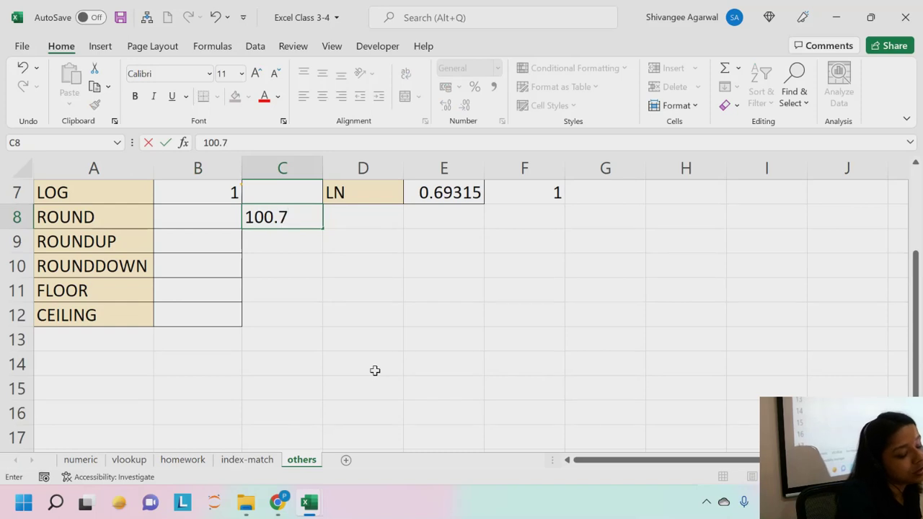
{"action": "key", "text": "BackSpace"}
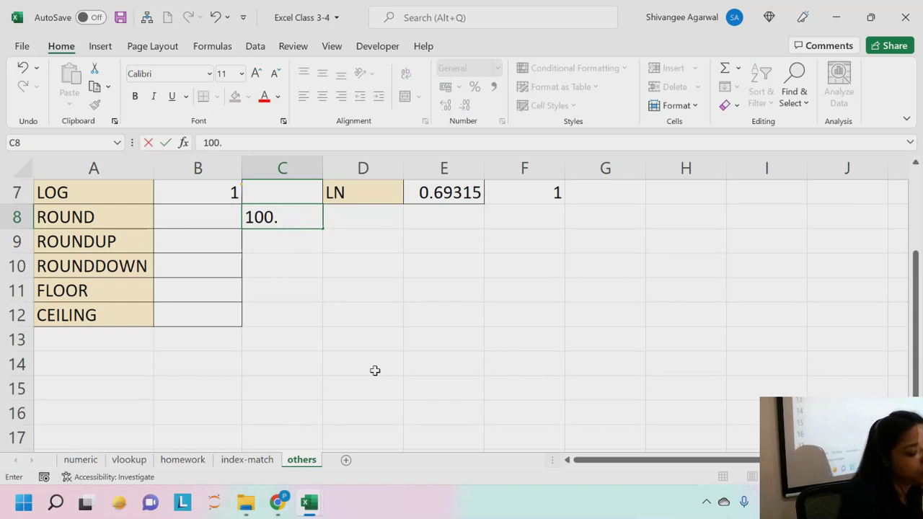
{"action": "type", "text": "45342"}
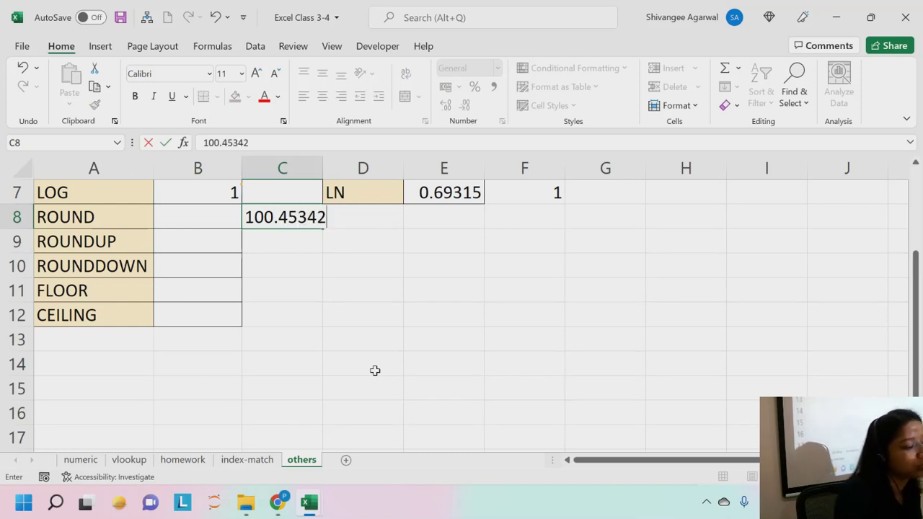
{"action": "key", "text": "Return"}
{"action": "left_click", "coordinate": [249, 217]}
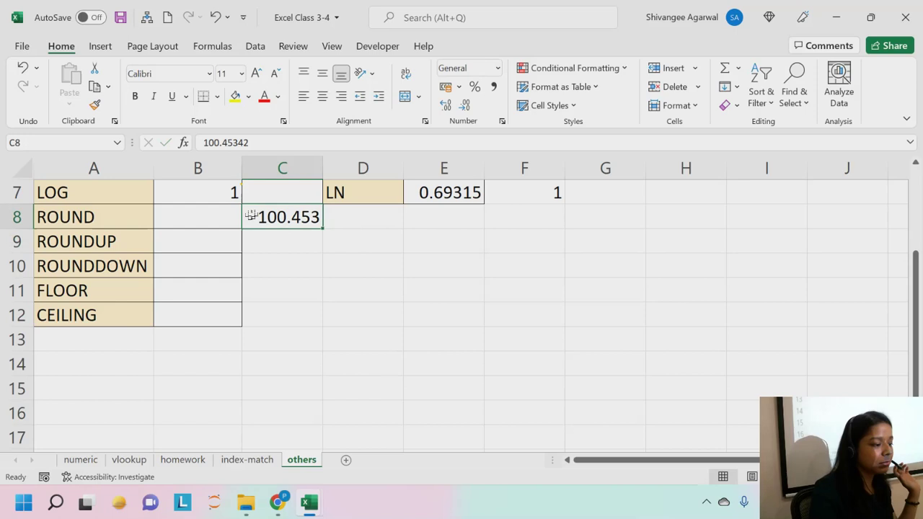
{"action": "double_click", "coordinate": [323, 175]}
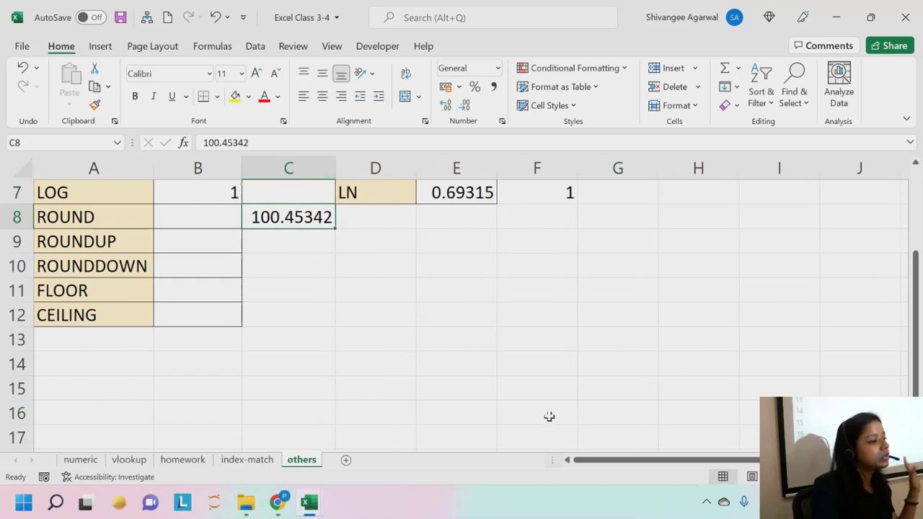
{"action": "left_click", "coordinate": [232, 222]}
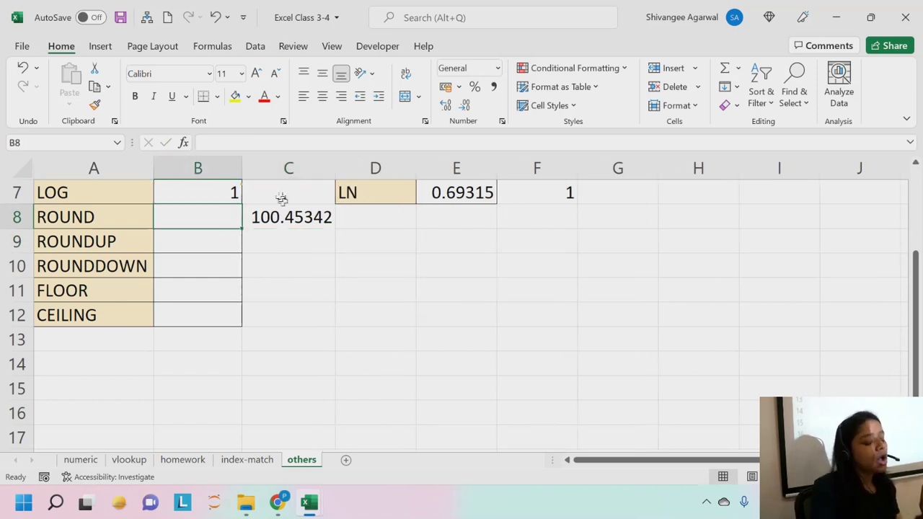
{"action": "type", "text": "=ROUND("}
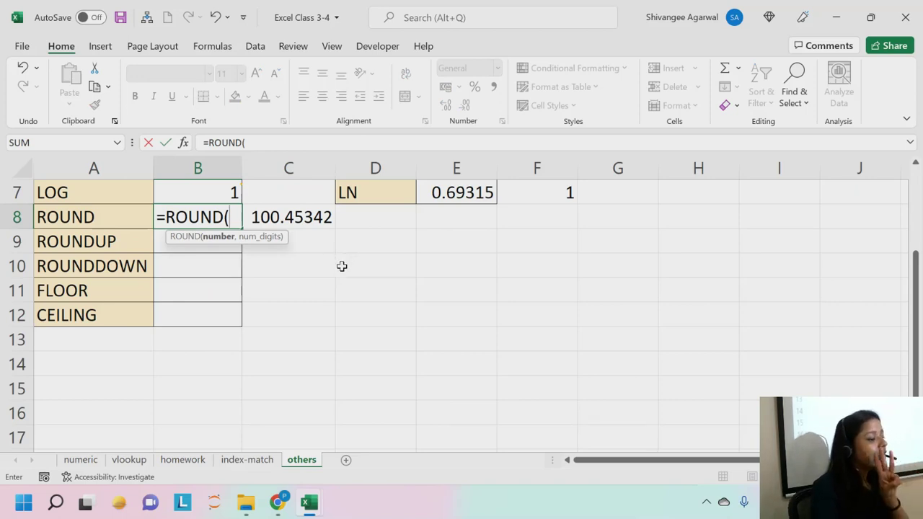
{"action": "key", "text": "BackSpace"}
{"action": "key", "text": "Escape"}
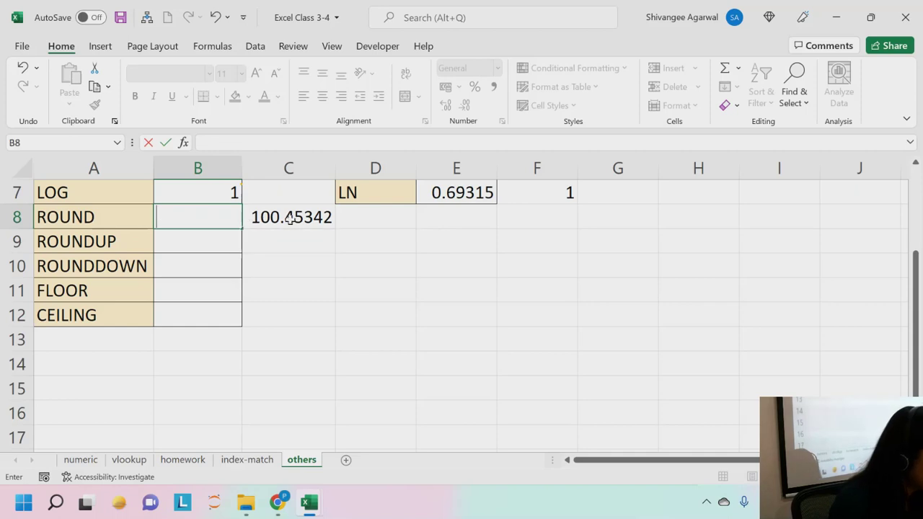
- Change the sample number in cell C8 to 100.45352
{"action": "left_click", "coordinate": [267, 216]}
{"action": "double_click", "coordinate": [251, 142]}
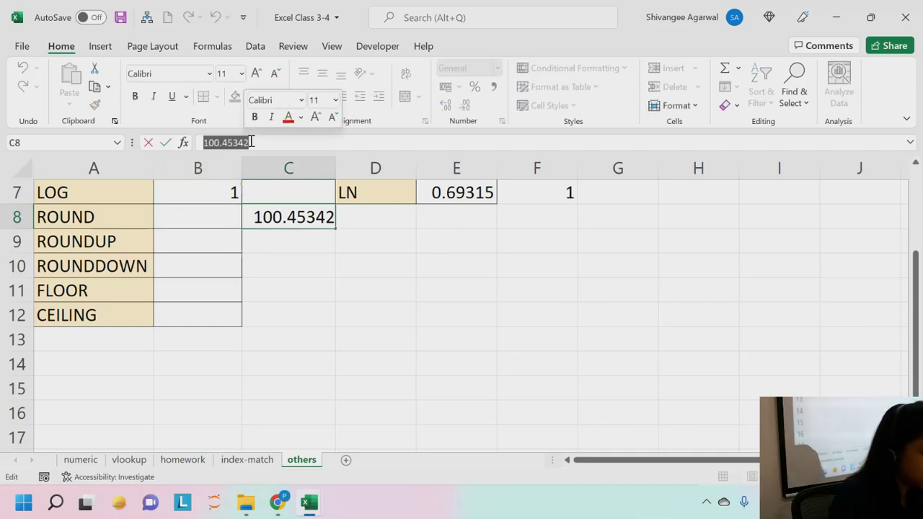
{"action": "left_click", "coordinate": [251, 142]}
{"action": "key", "text": "Left"}
{"action": "key", "text": "BackSpace"}
{"action": "type", "text": "5"}
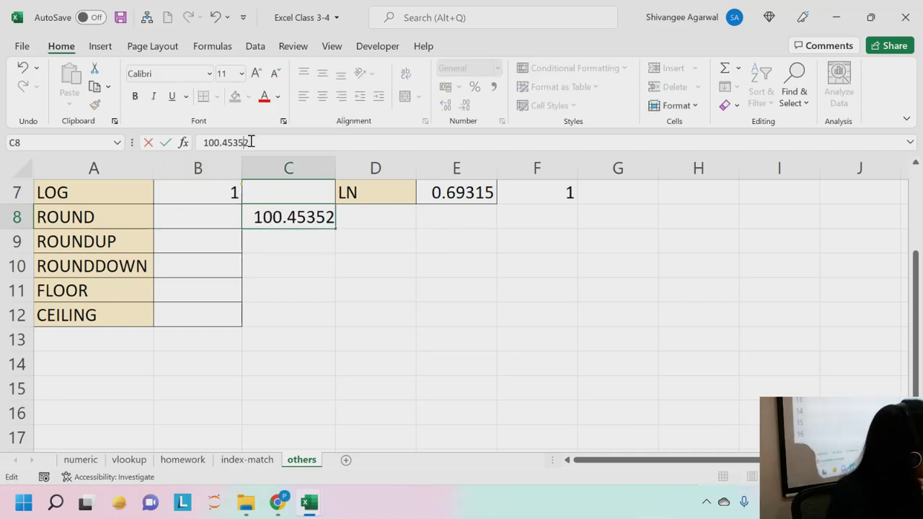
{"action": "key", "text": "Return"}
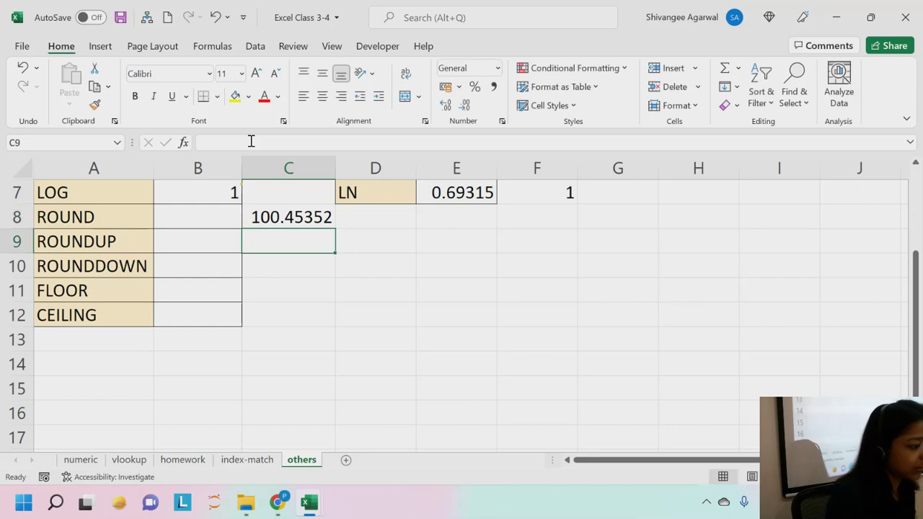
{"action": "left_click", "coordinate": [267, 221]}
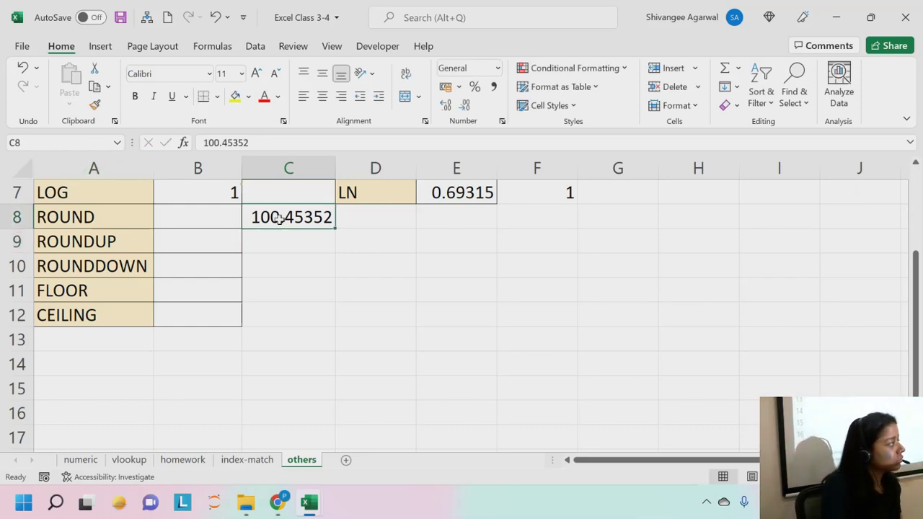
- Enter =ROUND(C8,3) in cell B8 to round the sample number to three decimal places
{"action": "left_click", "coordinate": [211, 215]}
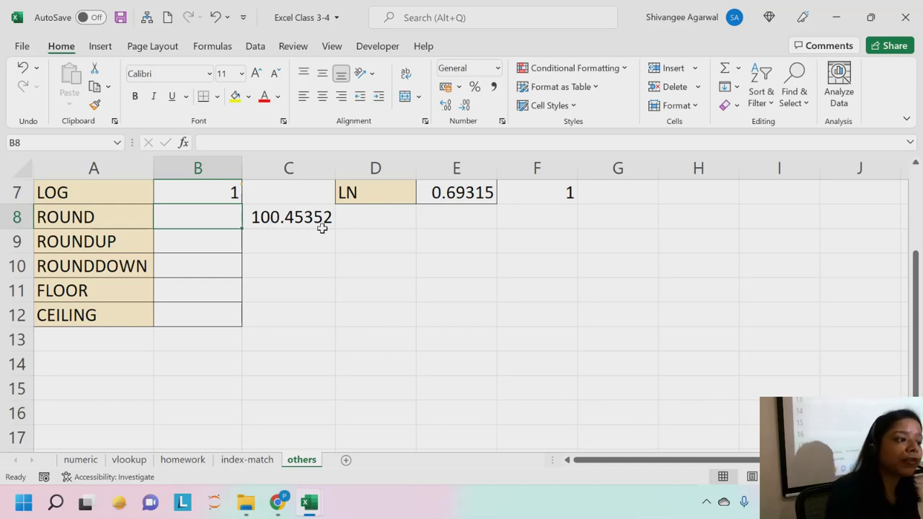
{"action": "type", "text": "="}
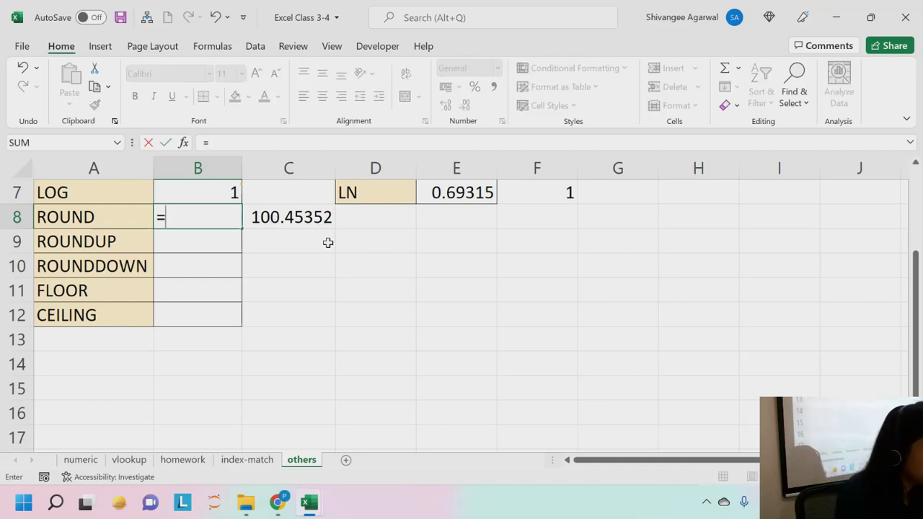
{"action": "type", "text": "ROUND("}
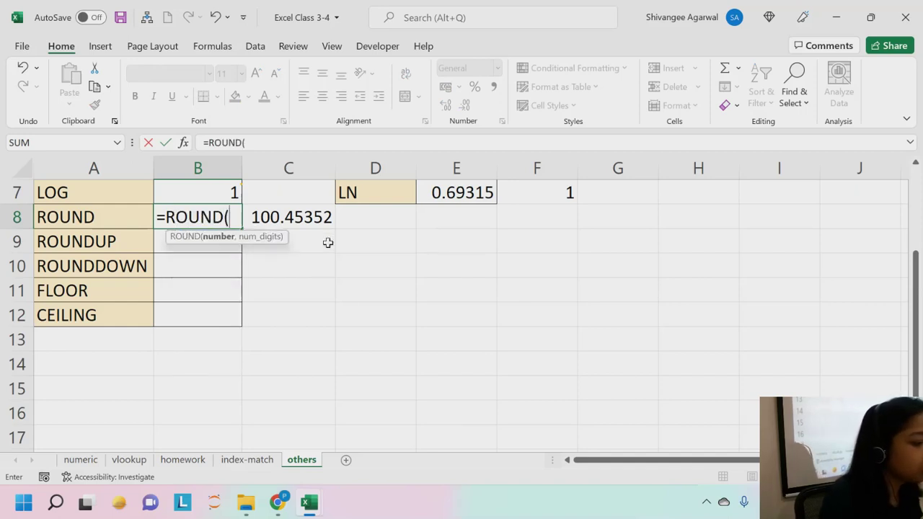
{"action": "key", "text": "Right"}
{"action": "type", "text": ","}
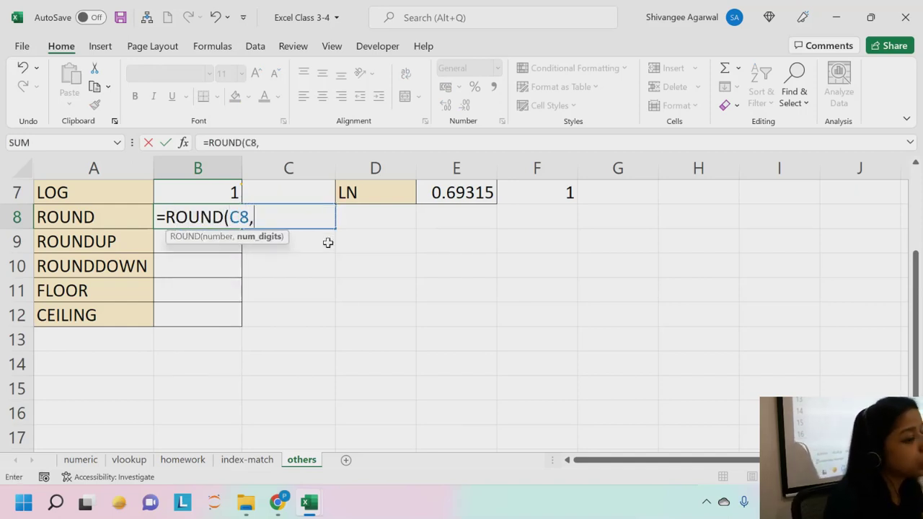
{"action": "type", "text": "3)"}
{"action": "key", "text": "Return"}
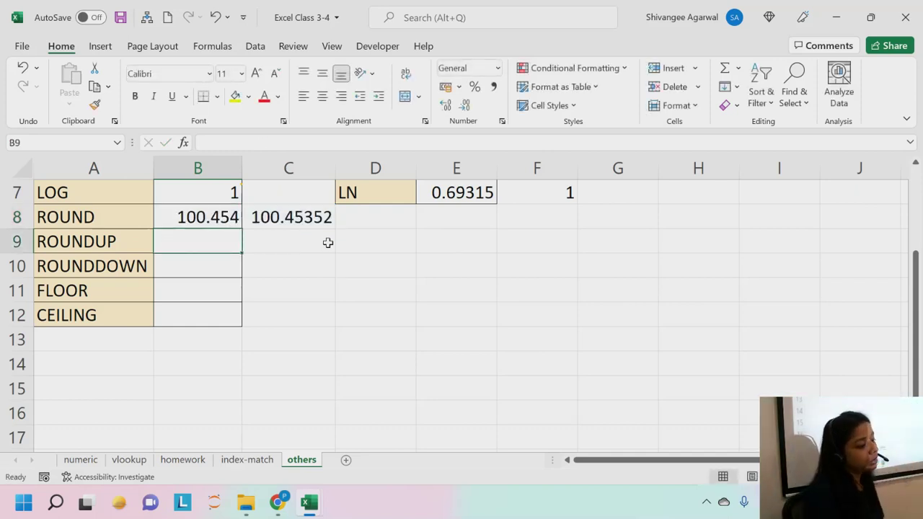
- Examine the number and num_digits arguments of the ROUND formula in B8 and the source number in C8
{"action": "double_click", "coordinate": [220, 213]}
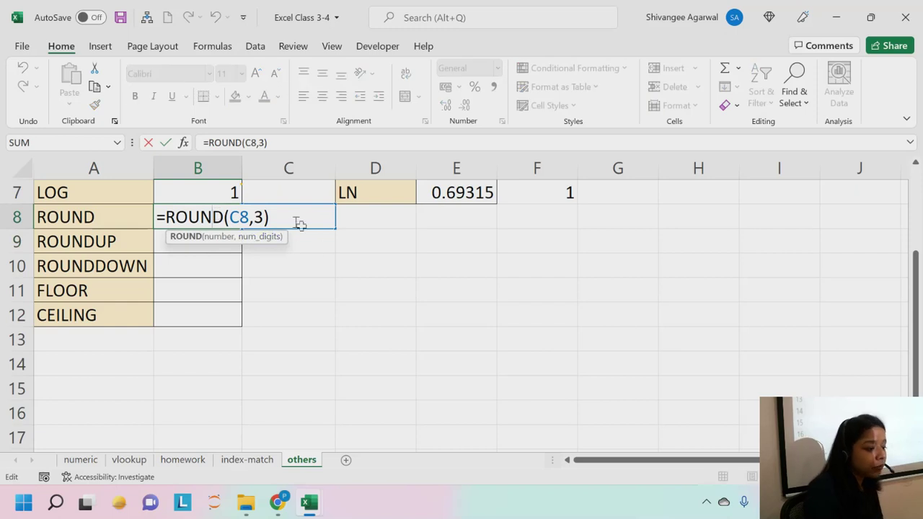
{"action": "double_click", "coordinate": [240, 214]}
{"action": "double_click", "coordinate": [259, 216]}
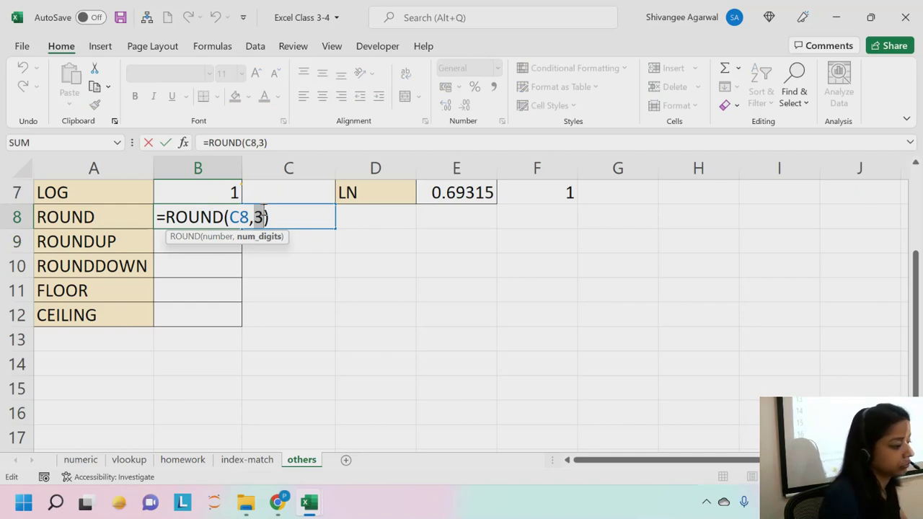
{"action": "key", "text": "ctrl+Return"}
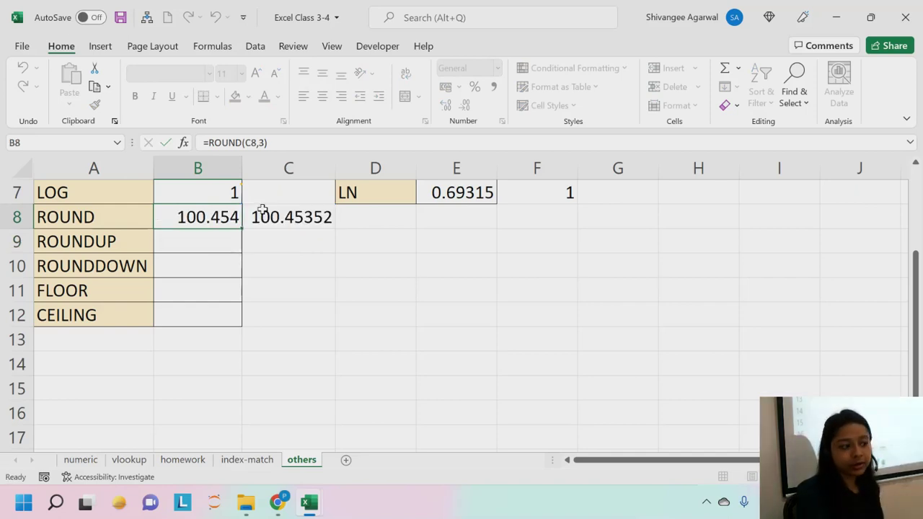
{"action": "key", "text": "Down"}
{"action": "key", "text": "Up"}
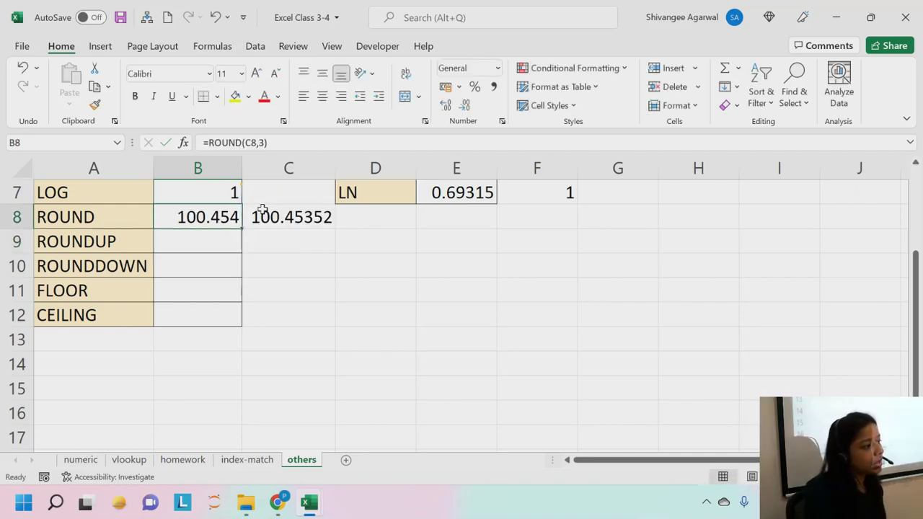
{"action": "key", "text": "Right"}
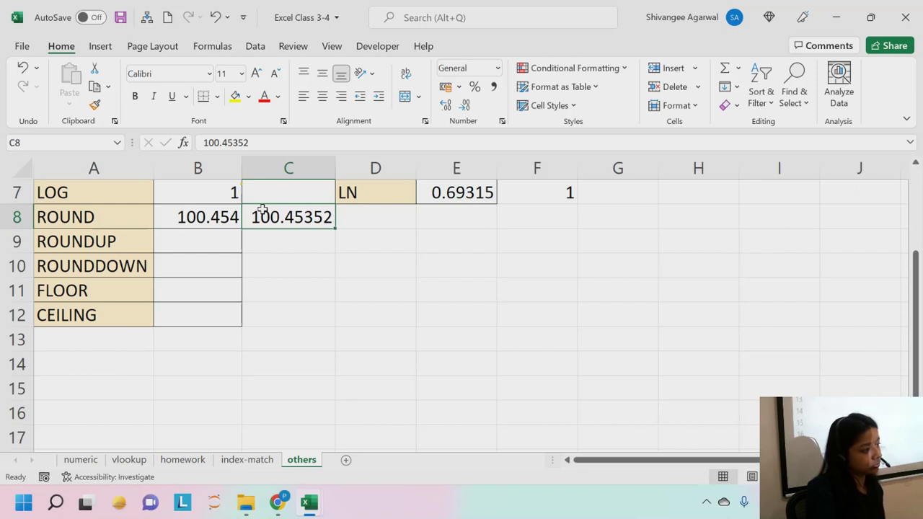
- Enter a second sample number, 100.1235, in cell D8 and fit column D's width to its contents
{"action": "key", "text": "Tab"}
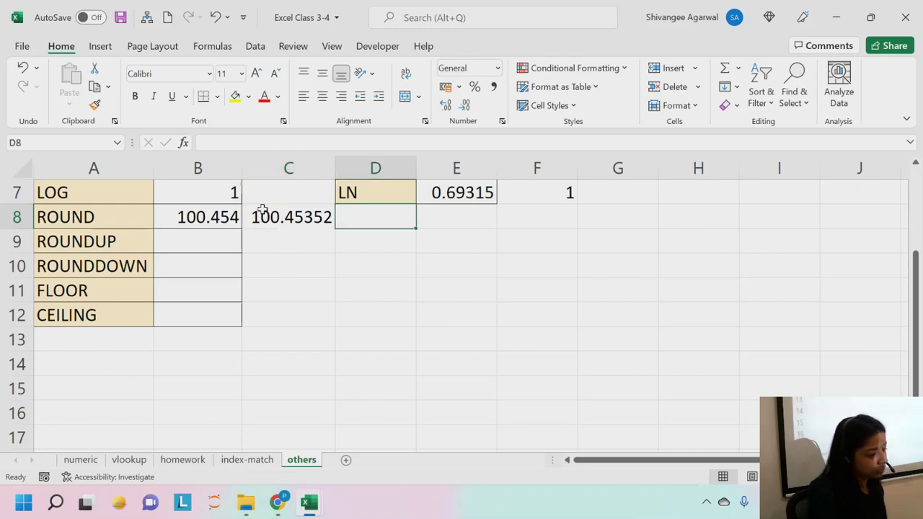
{"action": "type", "text": "100.1235"}
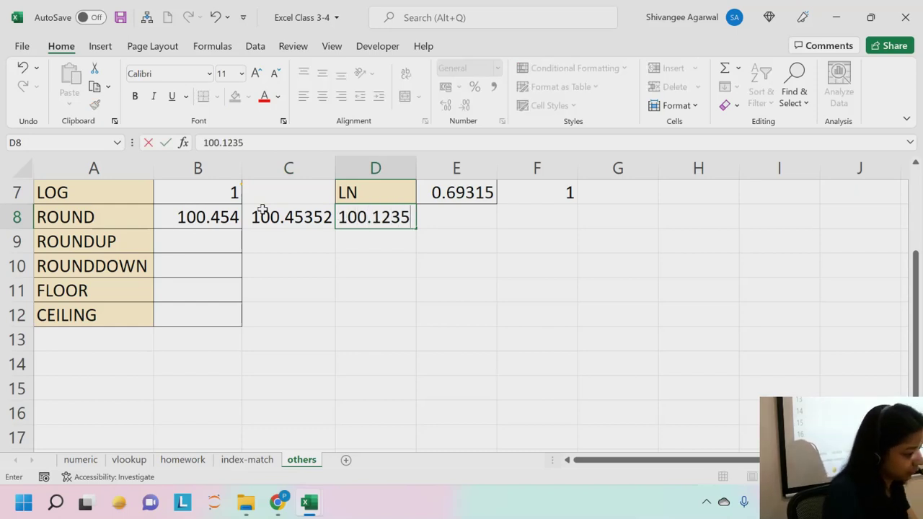
{"action": "key", "text": "Return"}
{"action": "key", "text": "Up"}
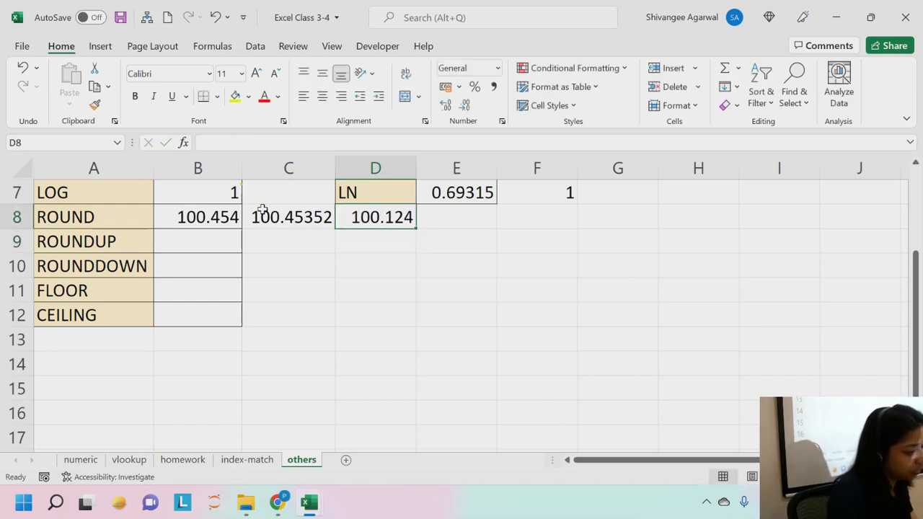
{"action": "double_click", "coordinate": [417, 164]}
{"action": "left_click", "coordinate": [448, 220]}
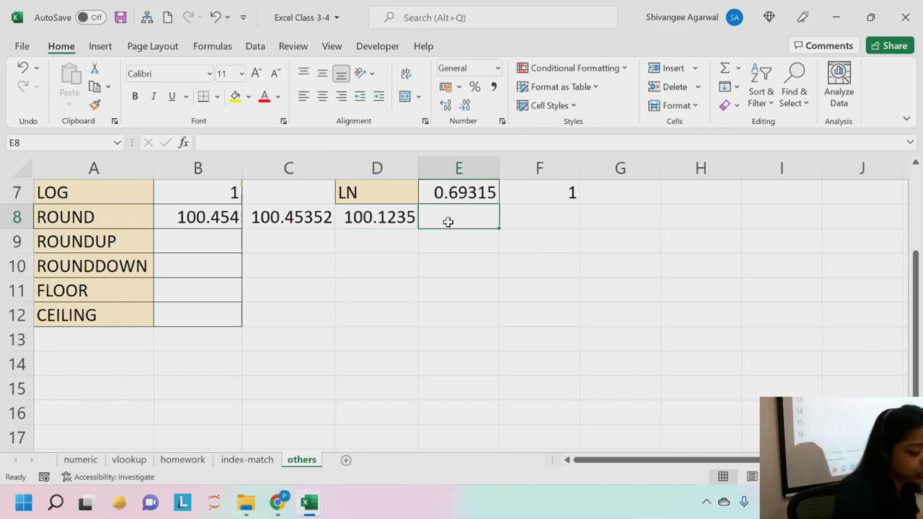
- Enter =ROUND(D8,3) in cell D9 to round the second sample number to three decimal places
{"action": "key", "text": "Down"}
{"action": "key", "text": "Left"}
{"action": "type", "text": "="}
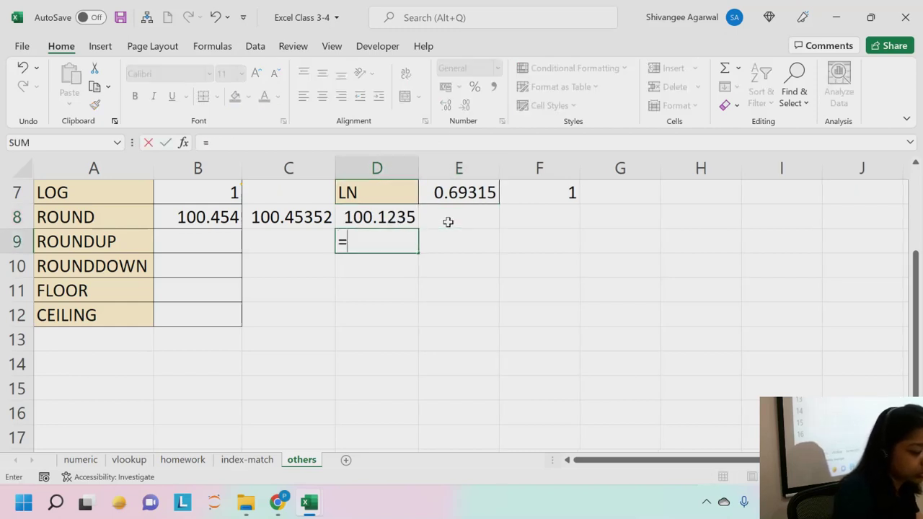
{"action": "type", "text": "ROUND(D8,3)"}
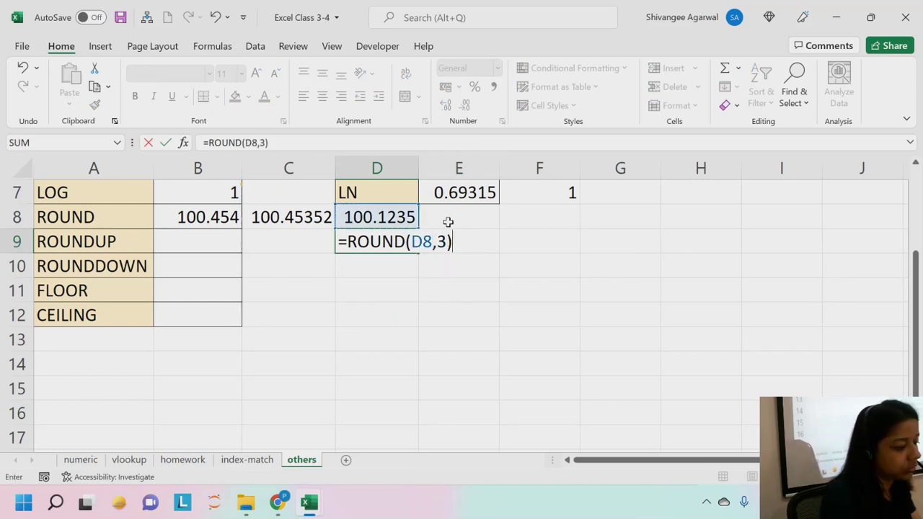
{"action": "key", "text": "Return"}
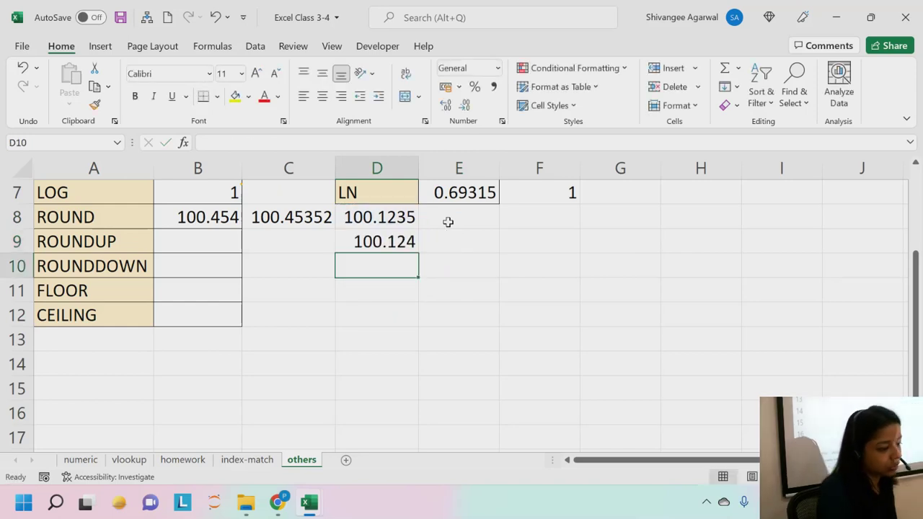
{"action": "key", "text": "Up"}
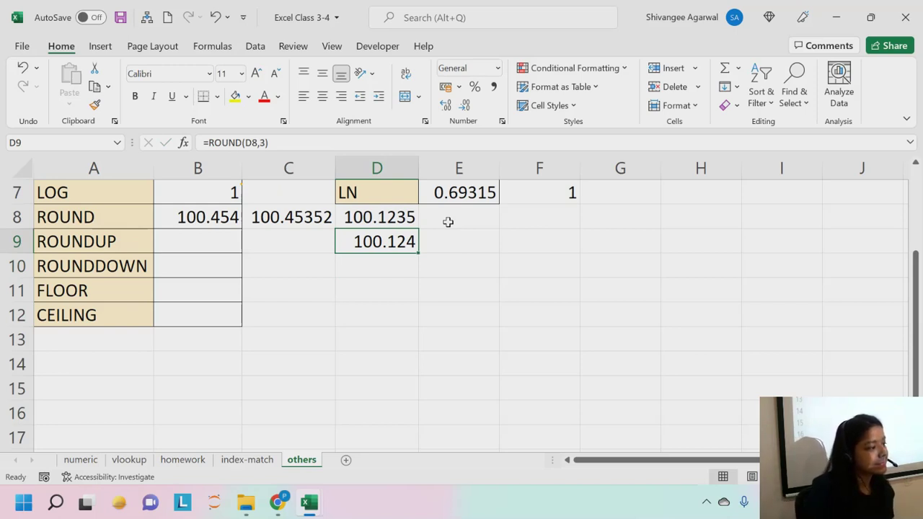
- Compare the sample number and rounded result in D8:D9 with the ROUND example in B8 and C8
{"action": "left_click_drag", "start_coordinate": [387, 217], "coordinate": [397, 247]}
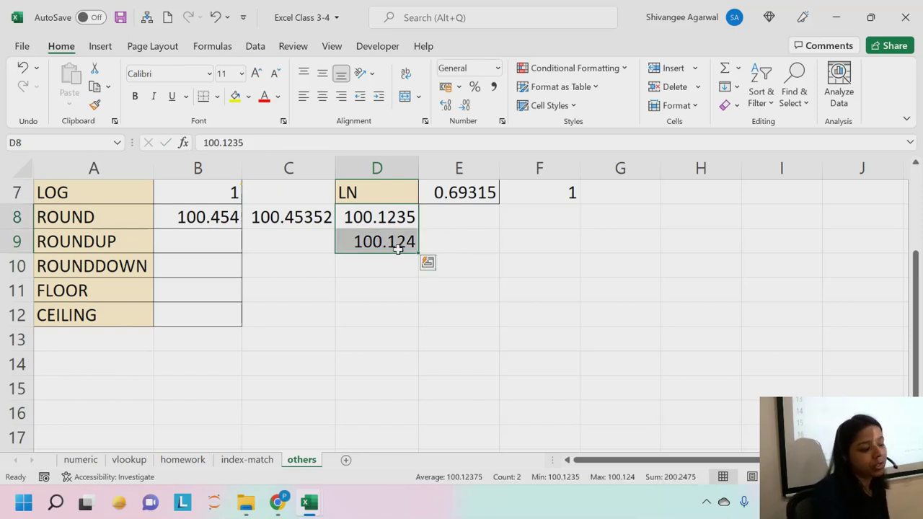
{"action": "key", "text": "Left"}
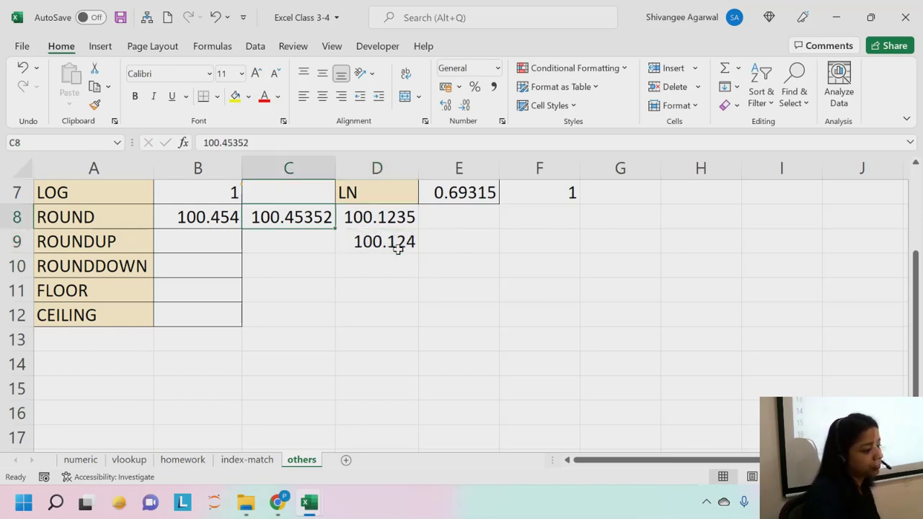
{"action": "key", "text": "Left"}
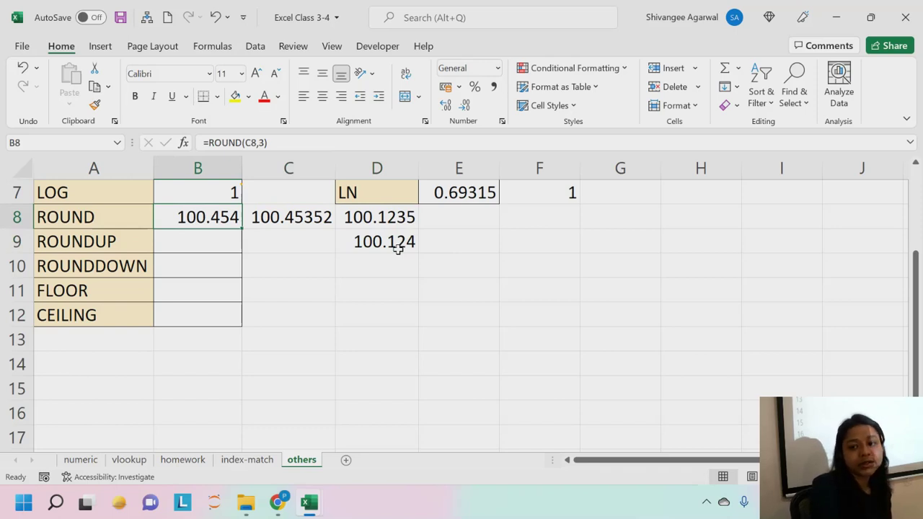
{"action": "key", "text": "Down"}
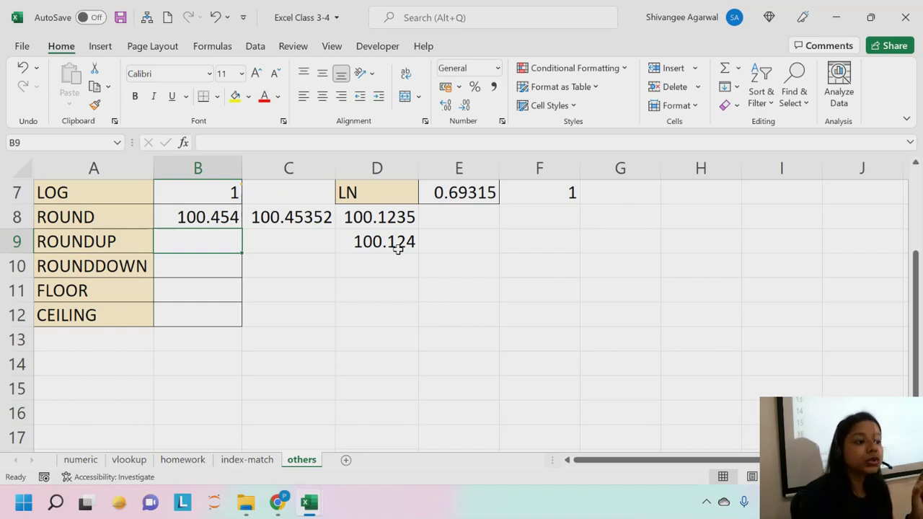
{"action": "key", "text": "Up"}
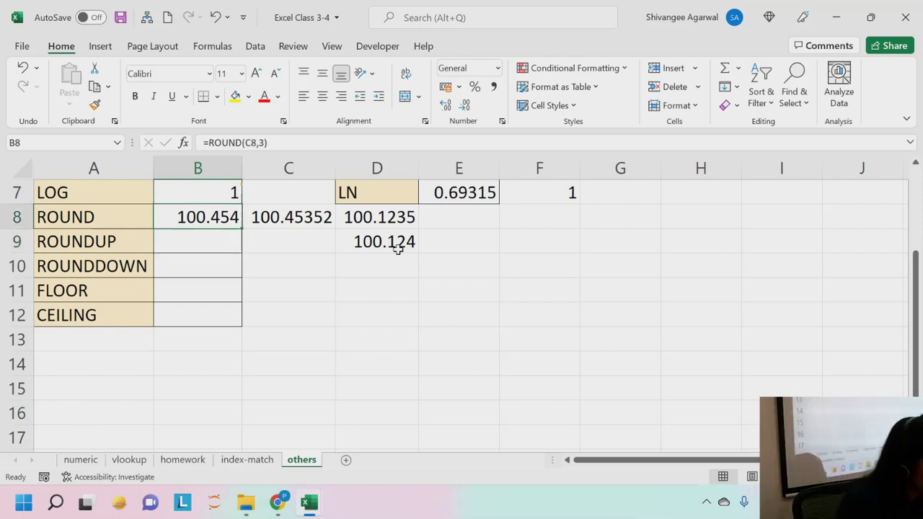
- Clear the second sample number and its ROUND formula from cells D8:D9
{"action": "left_click_drag", "start_coordinate": [384, 224], "coordinate": [381, 239]}
{"action": "key", "text": "Delete"}
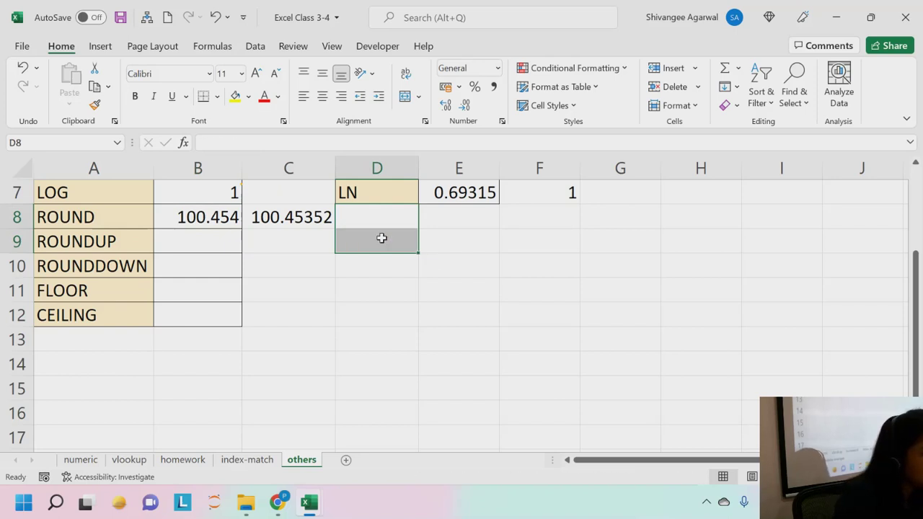
{"action": "key", "text": "Right"}
- Change the sample number in cell C8 to 100.45342 and check the ROUND result in B8
{"action": "key", "text": "Left"}
{"action": "key", "text": "Left"}
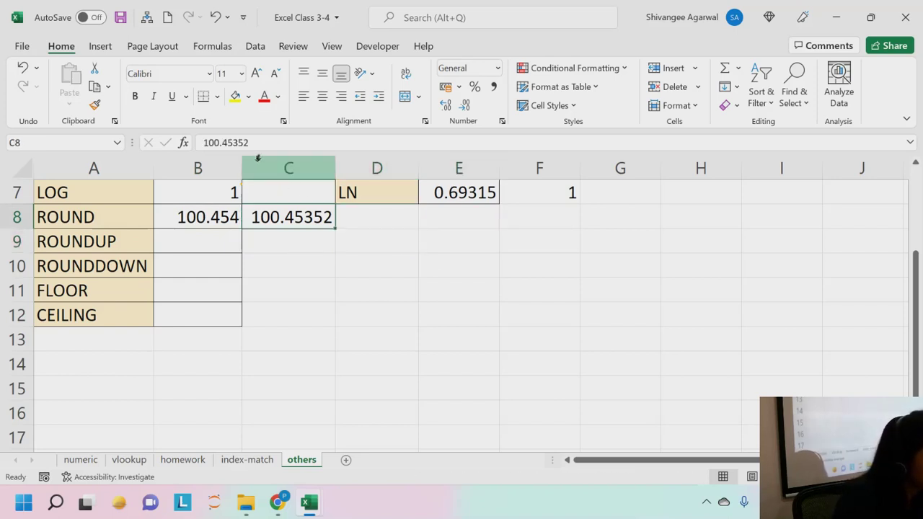
{"action": "left_click", "coordinate": [266, 137]}
{"action": "key", "text": "BackSpace"}
{"action": "key", "text": "BackSpace"}
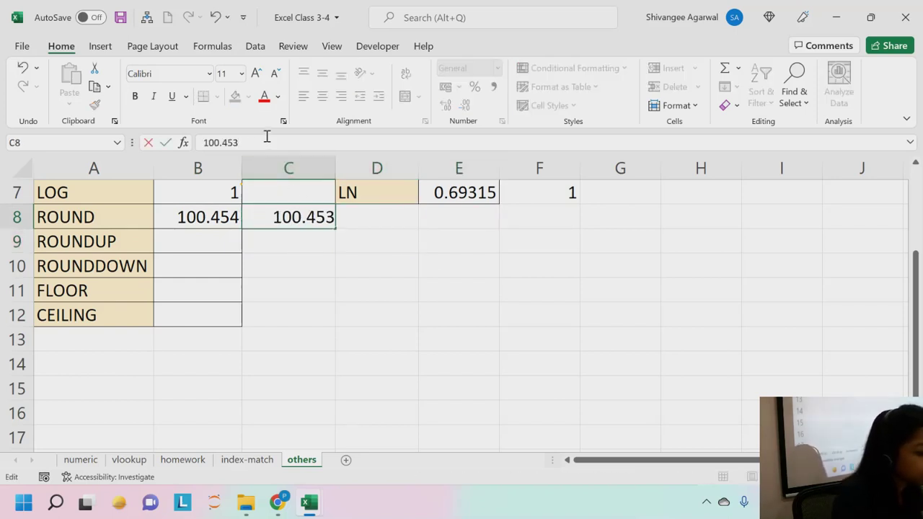
{"action": "type", "text": "42"}
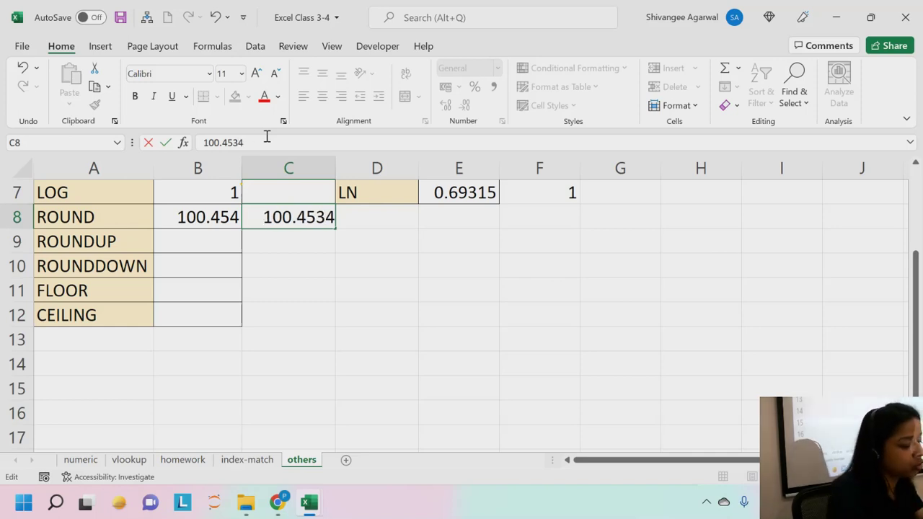
{"action": "key", "text": "Return"}
{"action": "left_click", "coordinate": [206, 216]}
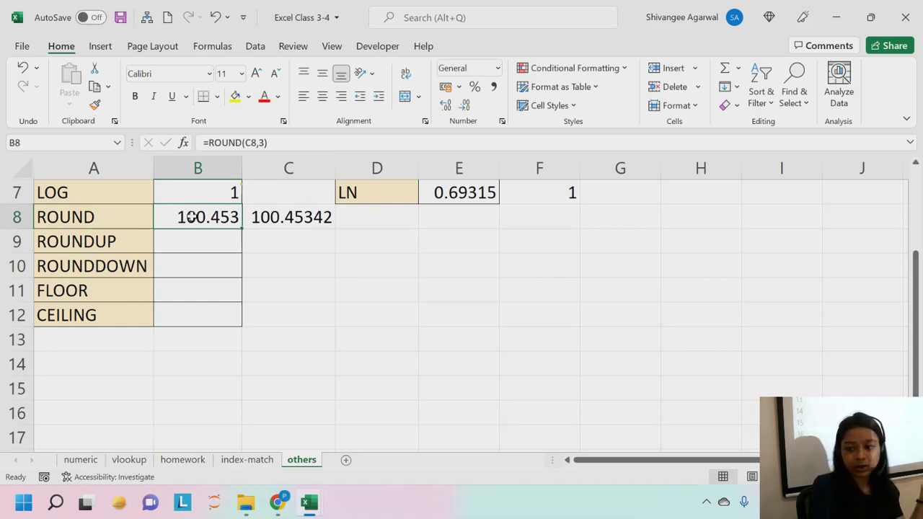
- Enter =ROUNDUP(C8,3) in cell B9 and compare its result with the ROUND result in B8
{"action": "key", "text": "Down"}
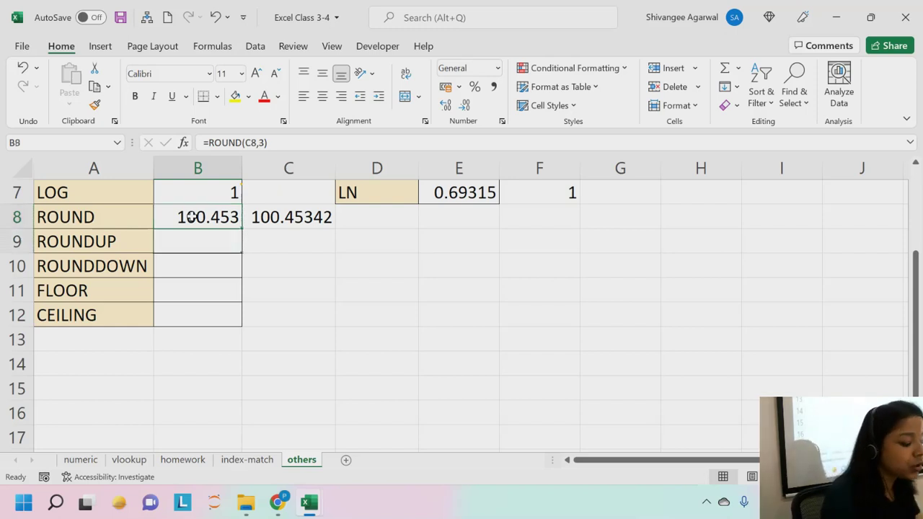
{"action": "type", "text": "=ROUNDU"}
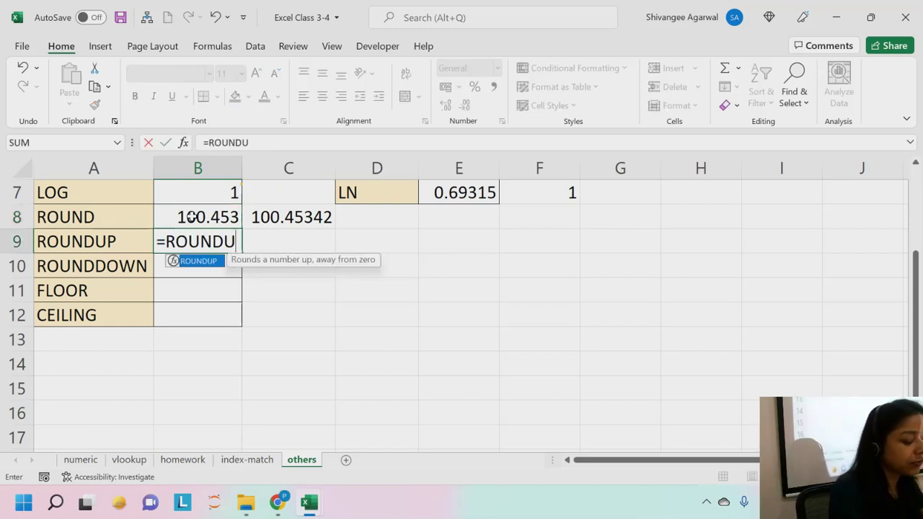
{"action": "type", "text": "P("}
{"action": "key", "text": "Up"}
{"action": "key", "text": "Right"}
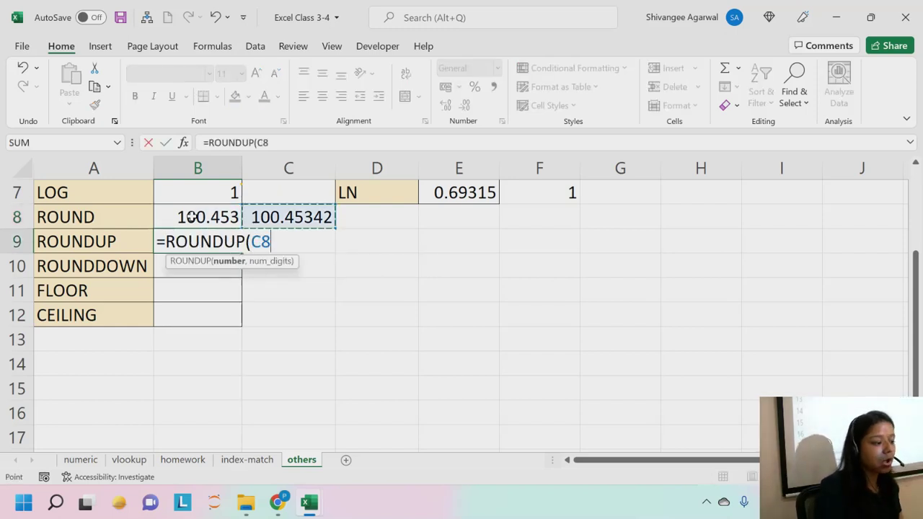
{"action": "type", "text": ","}
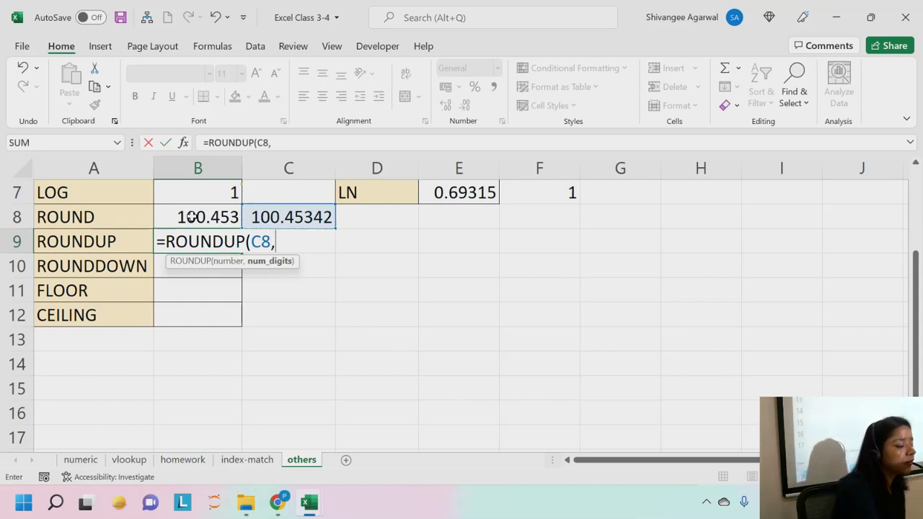
{"action": "type", "text": "3)"}
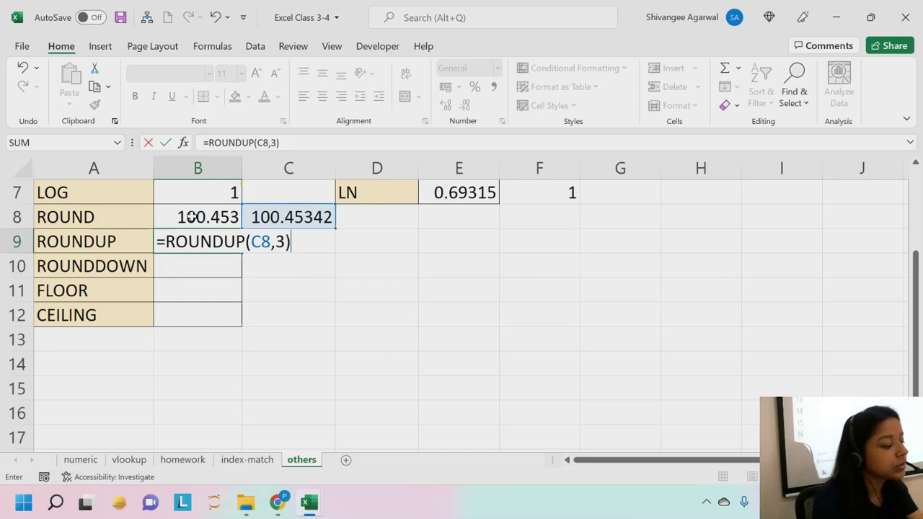
{"action": "key", "text": "Return"}
{"action": "key", "text": "Up"}
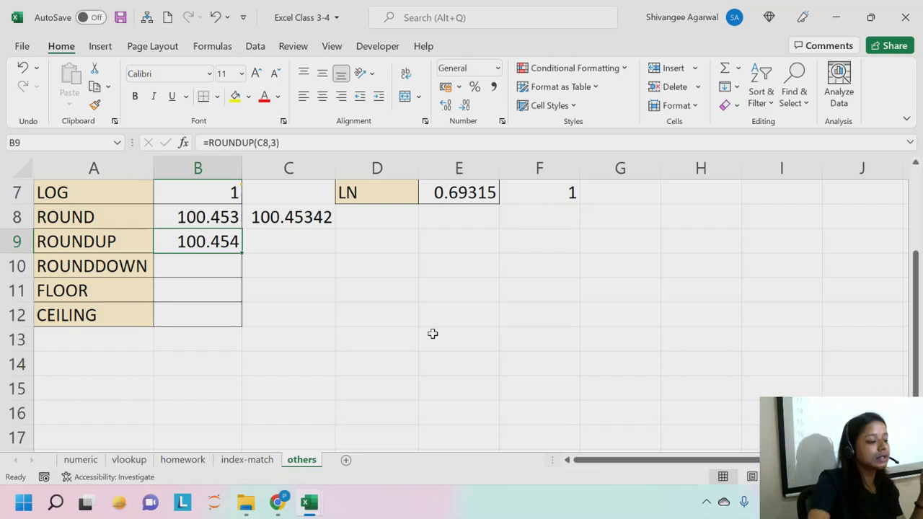
{"action": "left_click", "coordinate": [228, 210]}
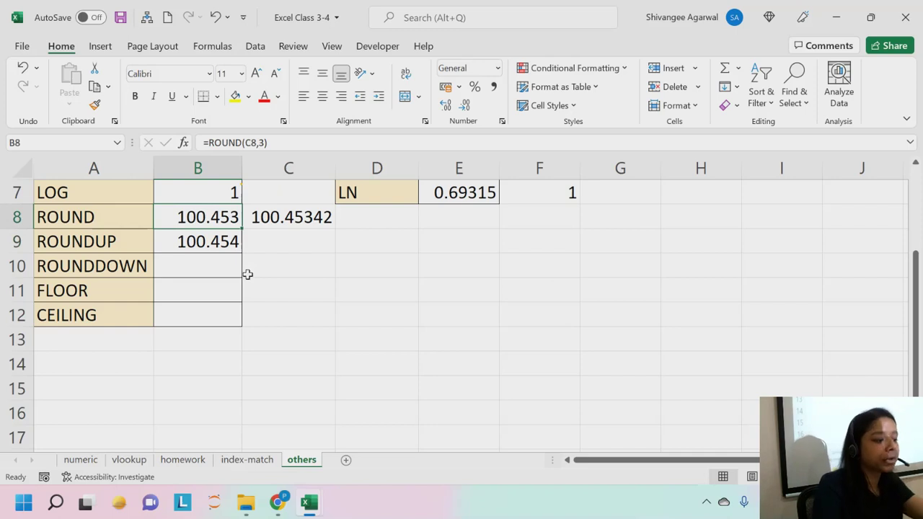
{"action": "left_click", "coordinate": [210, 249]}
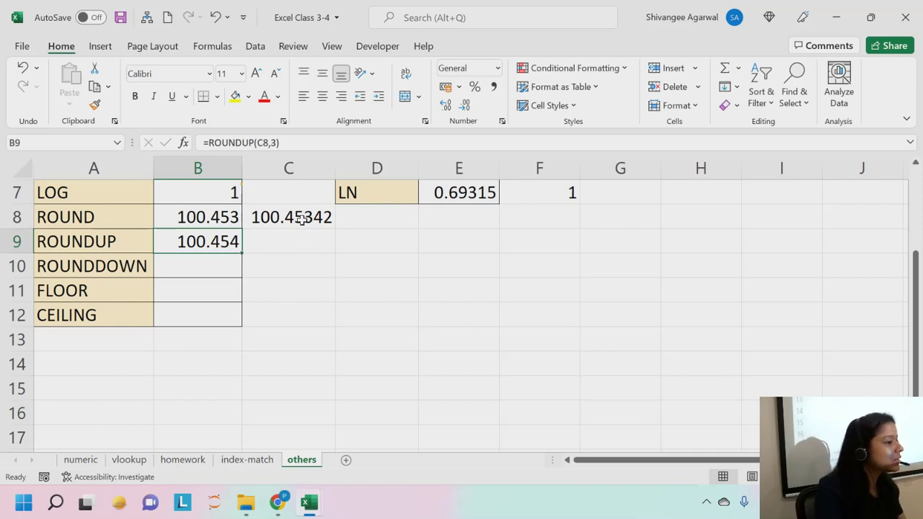
- Change the sample number in cell C8 to 100.45352 and check the ROUND result in B8
{"action": "left_click", "coordinate": [309, 212]}
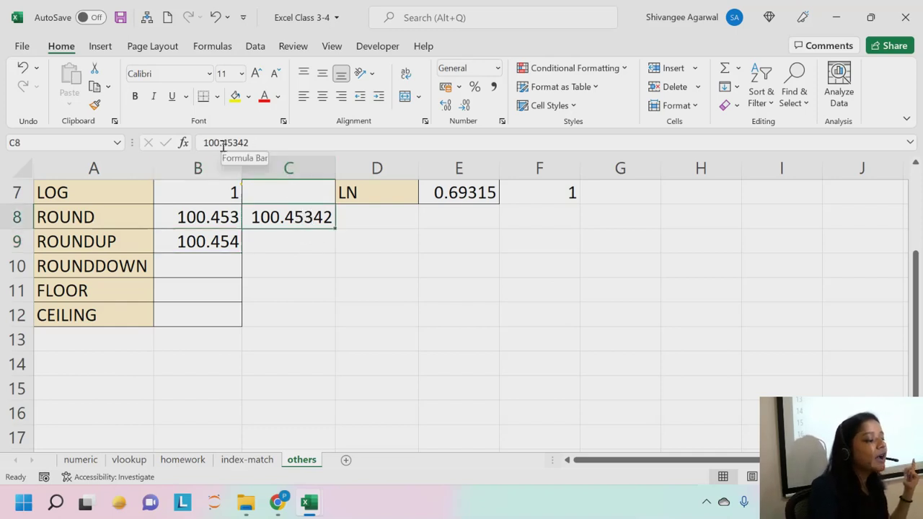
{"action": "left_click", "coordinate": [318, 137]}
{"action": "key", "text": "BackSpace"}
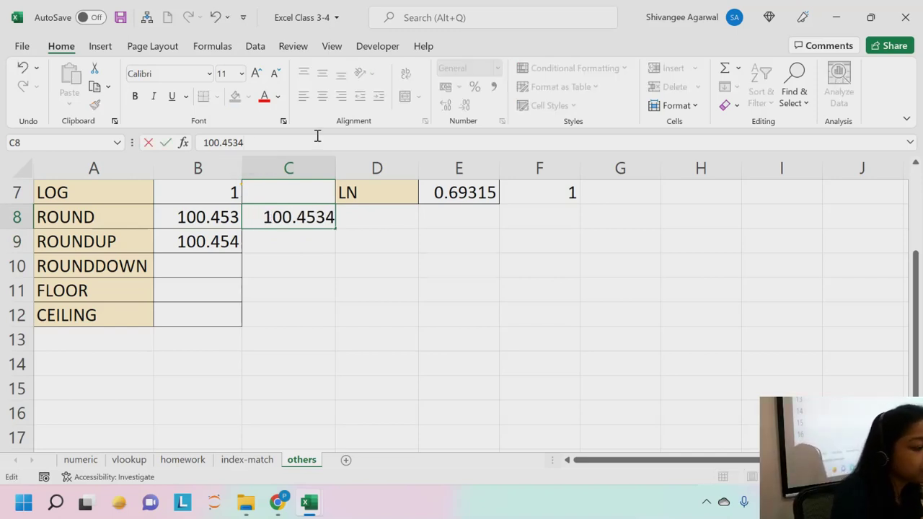
{"action": "key", "text": "BackSpace"}
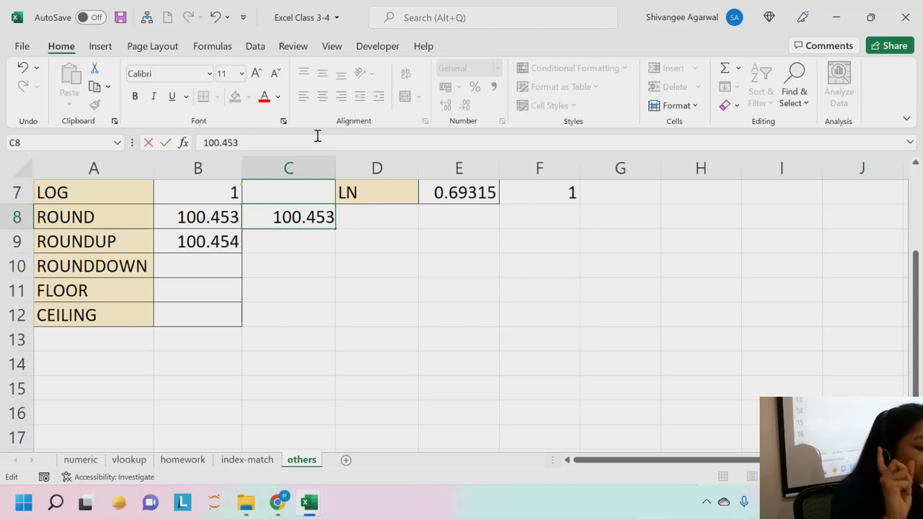
{"action": "type", "text": "52"}
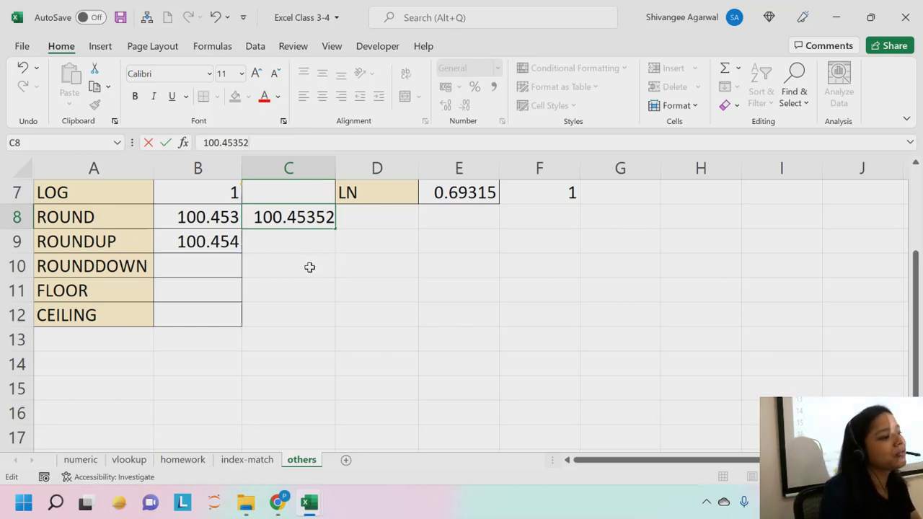
{"action": "key", "text": "Return"}
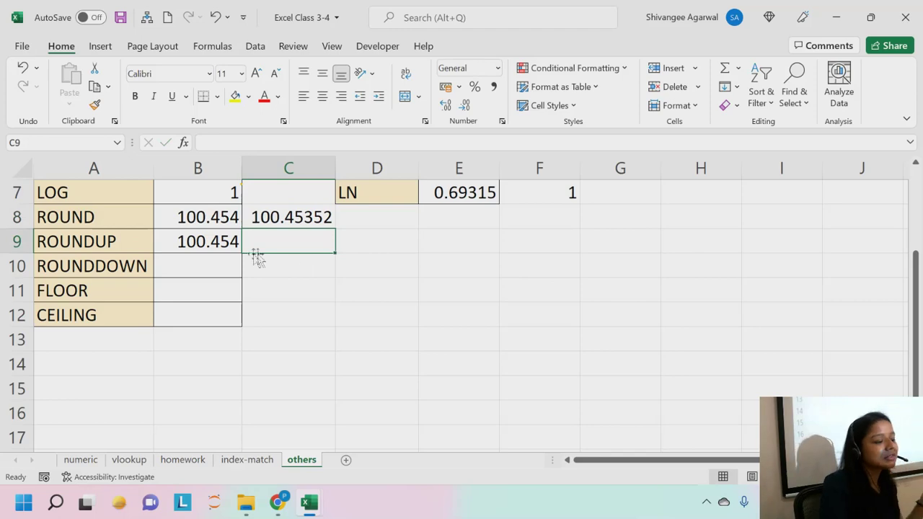
{"action": "left_click", "coordinate": [216, 222]}
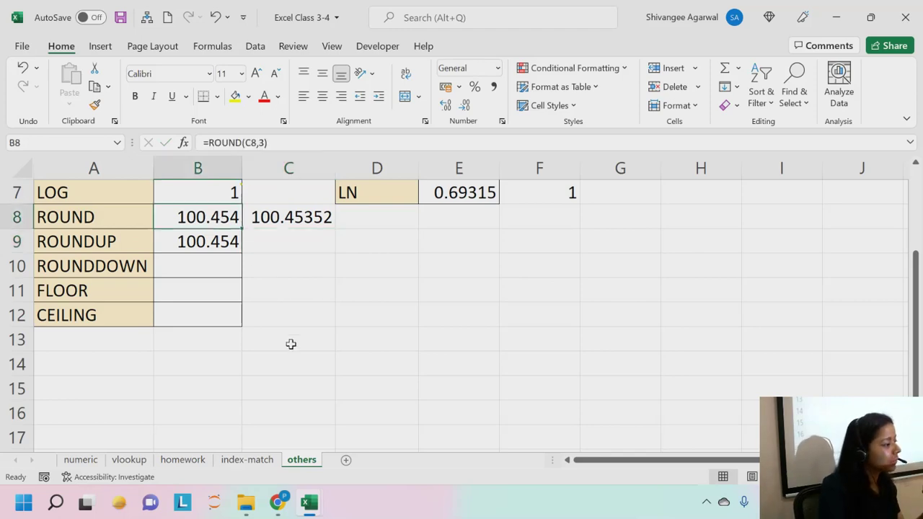
- Set the sample number in cell C8 back to 100.45342
{"action": "left_click", "coordinate": [303, 207]}
{"action": "scroll", "coordinate": [289, 202], "scroll_direction": "up", "scroll_amount": 2}
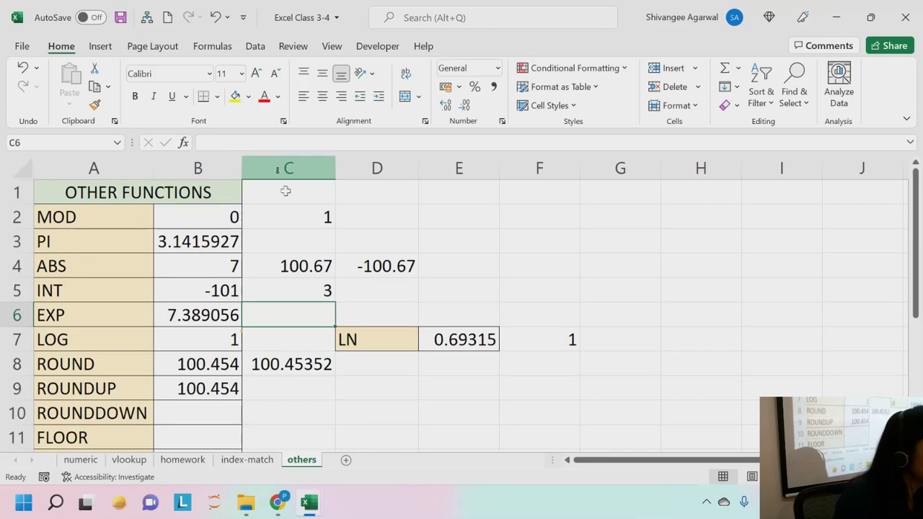
{"action": "scroll", "coordinate": [323, 368], "scroll_direction": "down", "scroll_amount": 2}
{"action": "left_click", "coordinate": [309, 219]}
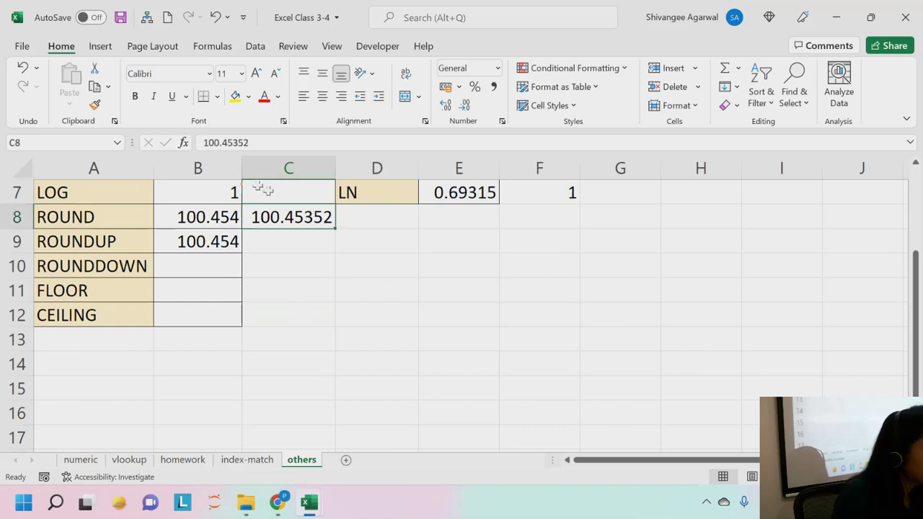
{"action": "left_click", "coordinate": [252, 143]}
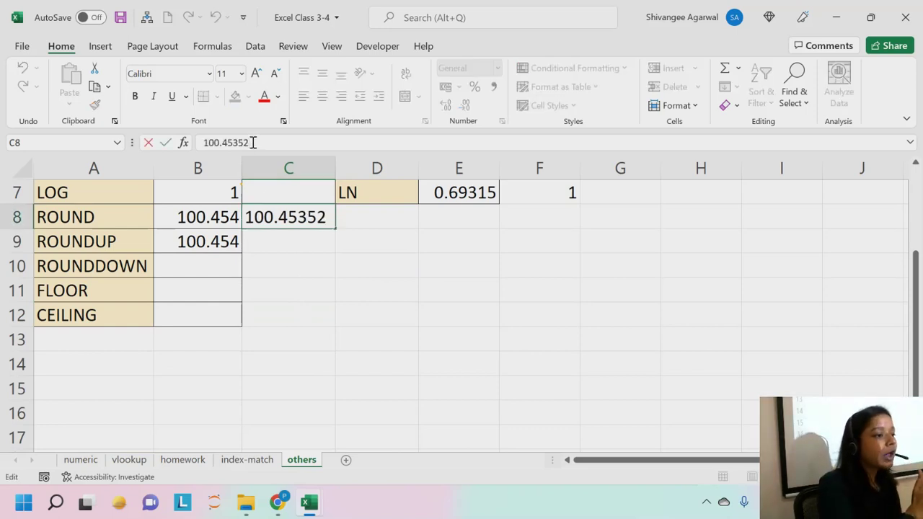
{"action": "key", "text": "BackSpace"}
{"action": "key", "text": "BackSpace"}
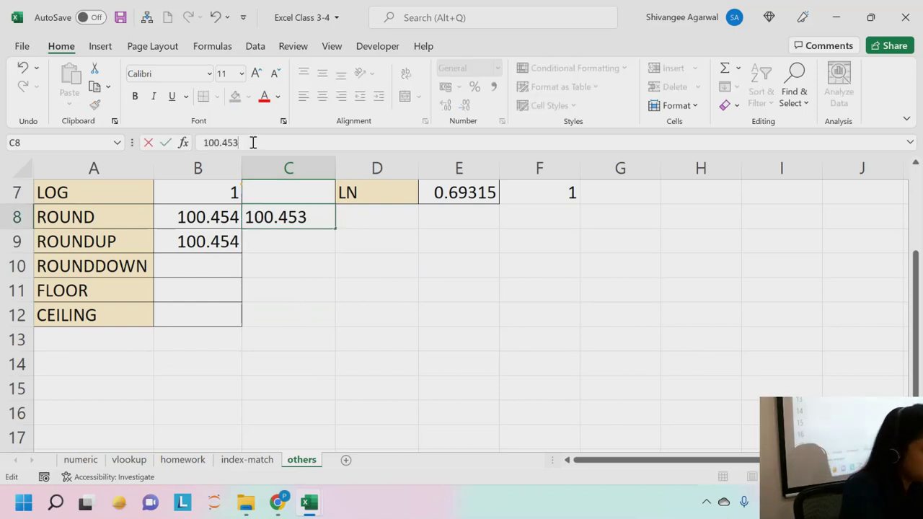
{"action": "type", "text": "42"}
{"action": "key", "text": "ctrl+Return"}
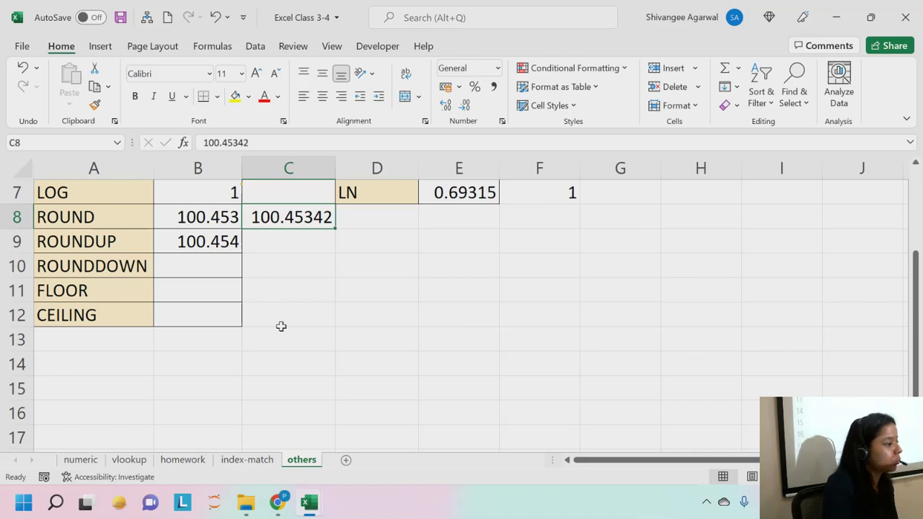
- Enter =ROUNDDOWN(C8,3) in cell B10 to round the sample number down to three decimals
{"action": "left_click", "coordinate": [205, 264]}
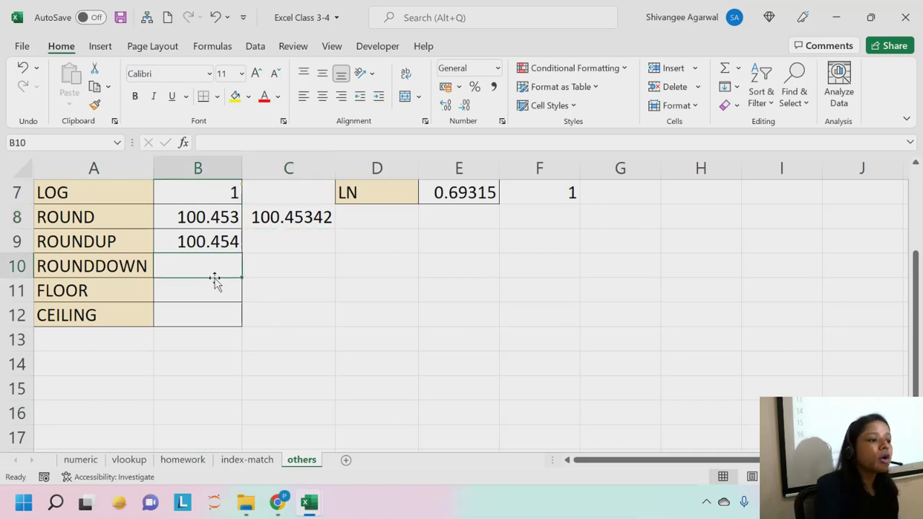
{"action": "type", "text": "="}
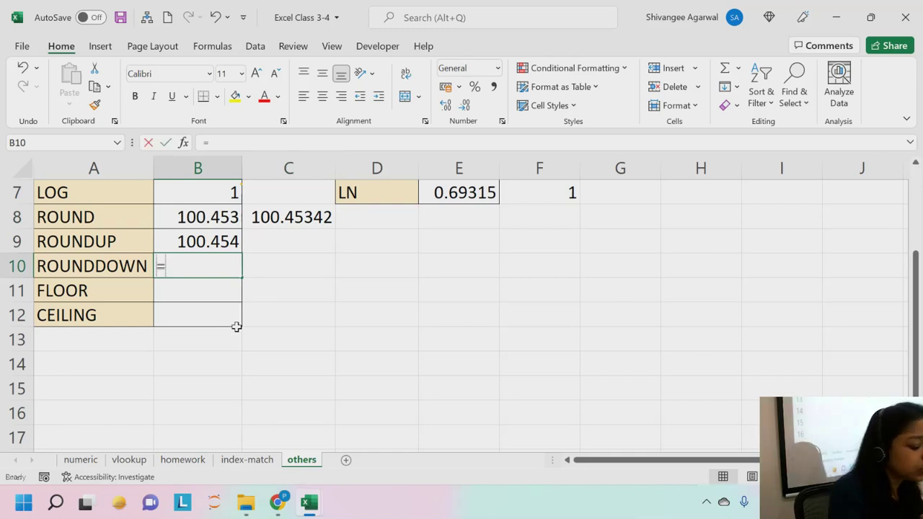
{"action": "type", "text": "ROUN"}
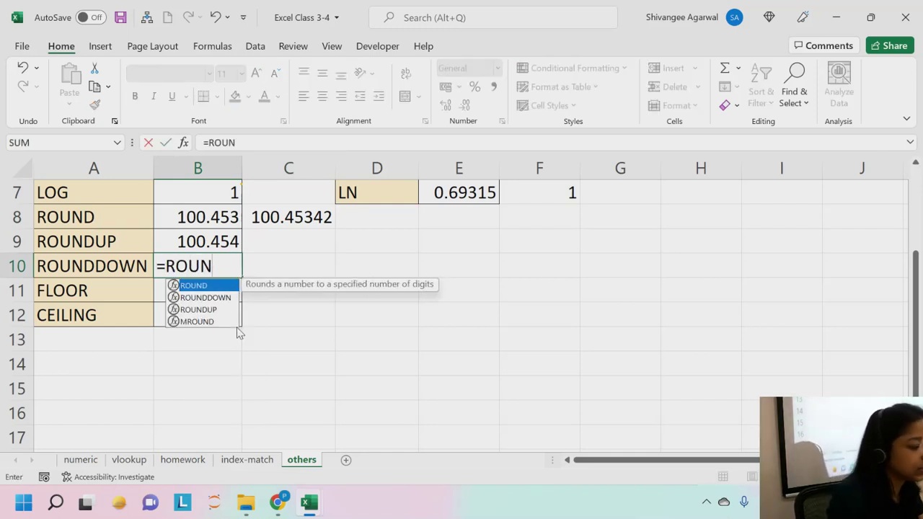
{"action": "left_click", "coordinate": [220, 301]}
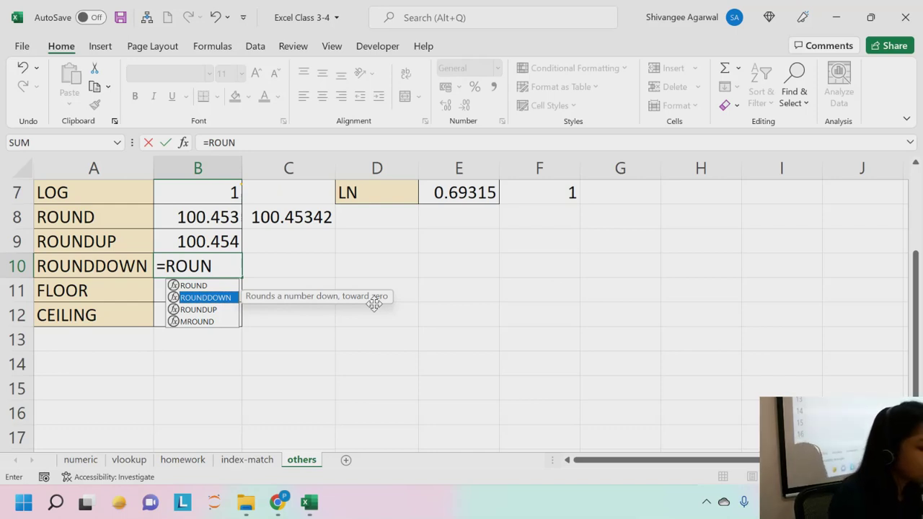
{"action": "key", "text": "Tab"}
{"action": "key", "text": "Up"}
{"action": "key", "text": "Up"}
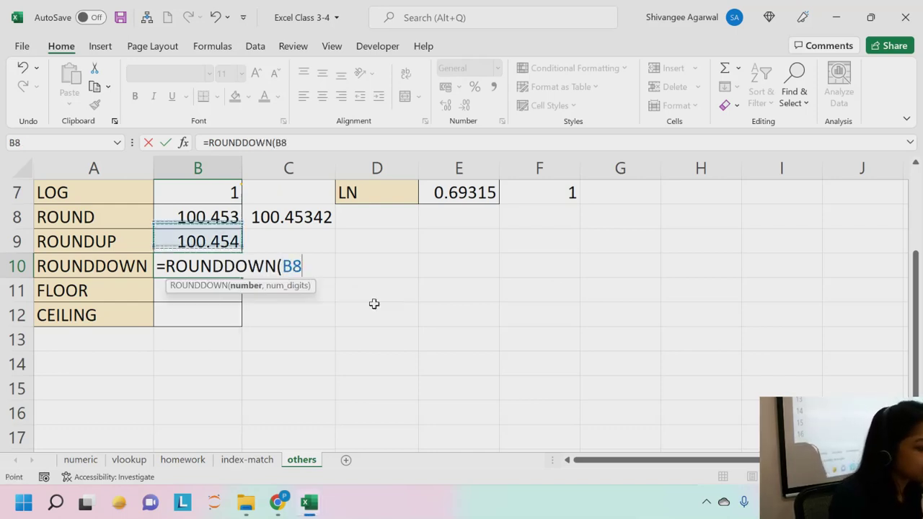
{"action": "key", "text": "Right"}
{"action": "type", "text": ","}
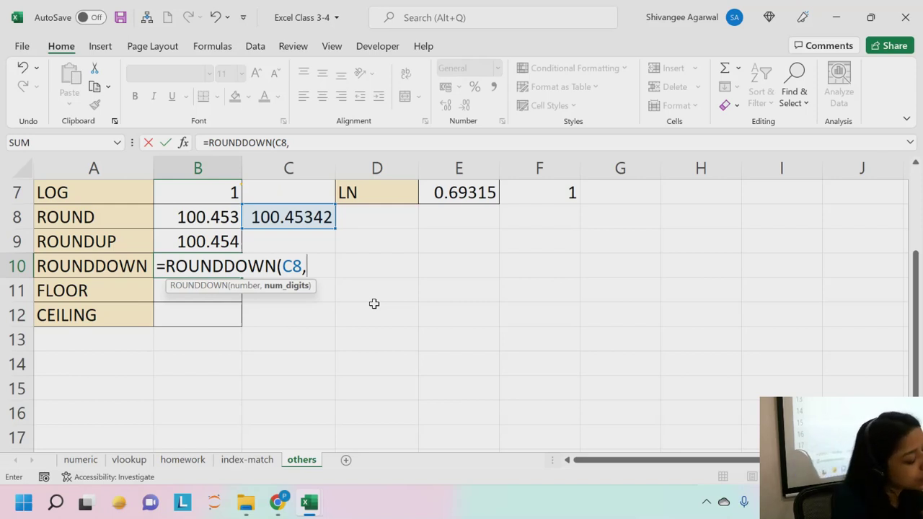
{"action": "type", "text": "3"}
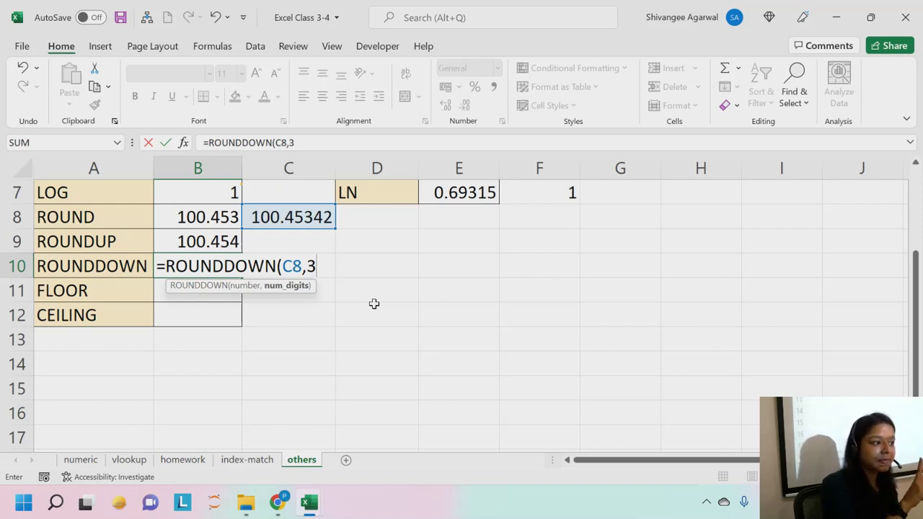
{"action": "key", "text": "Return"}
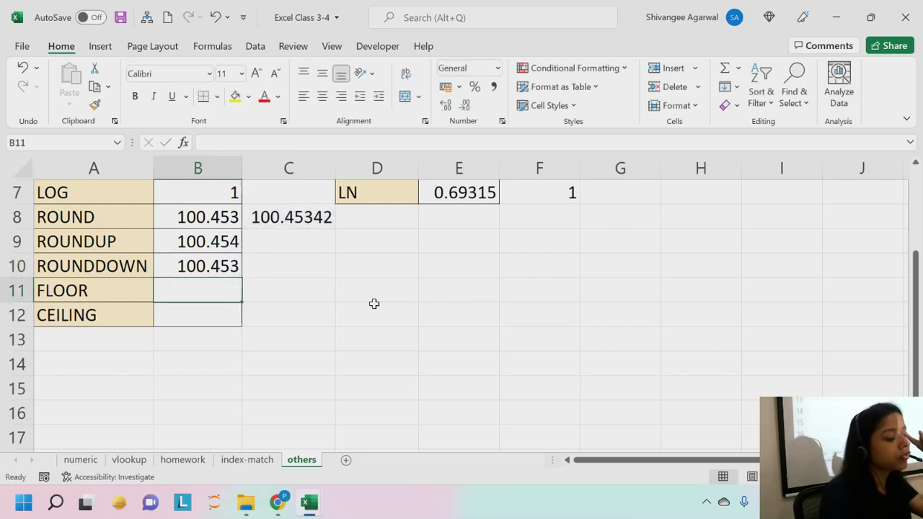
- Change the sample number in C8 to 100.45352 to test all three rounding formulas
{"action": "left_click", "coordinate": [319, 225]}
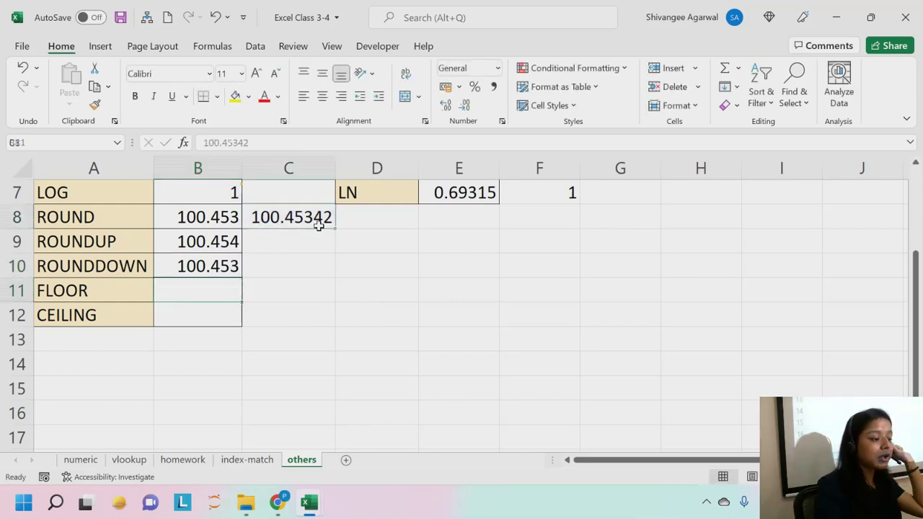
{"action": "double_click", "coordinate": [265, 143]}
{"action": "left_click", "coordinate": [264, 143]}
{"action": "key", "text": "BackSpace"}
{"action": "key", "text": "BackSpace"}
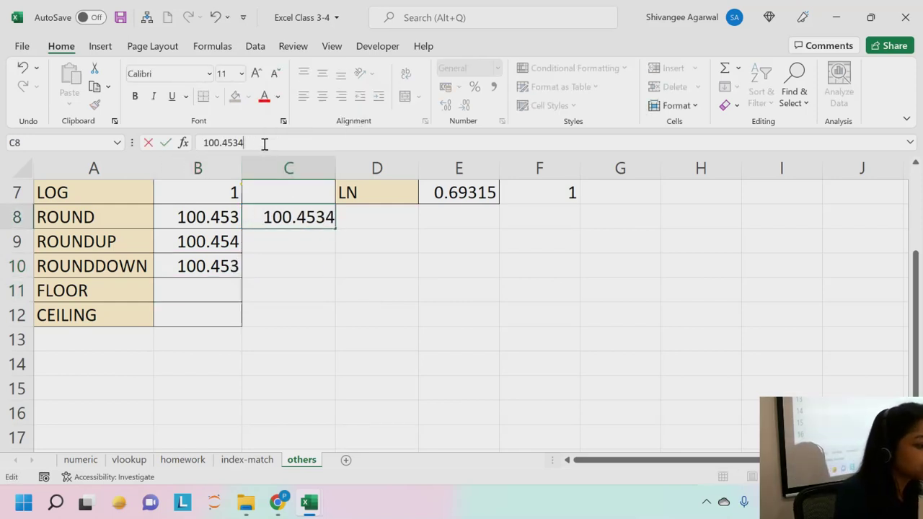
{"action": "type", "text": "5"}
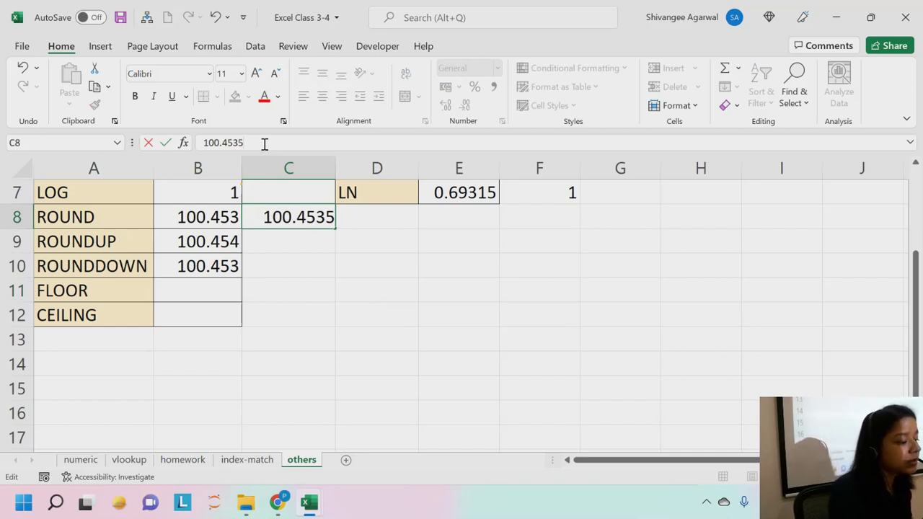
{"action": "type", "text": "2"}
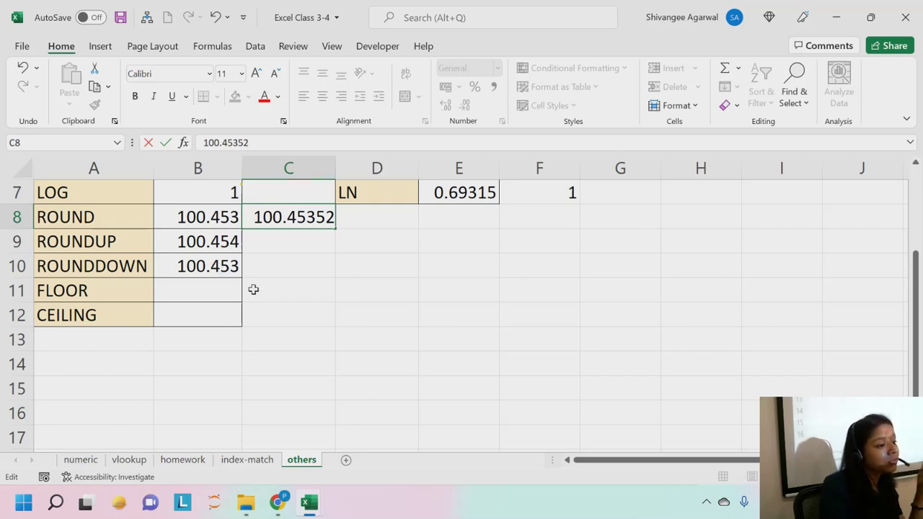
{"action": "key", "text": "Return"}
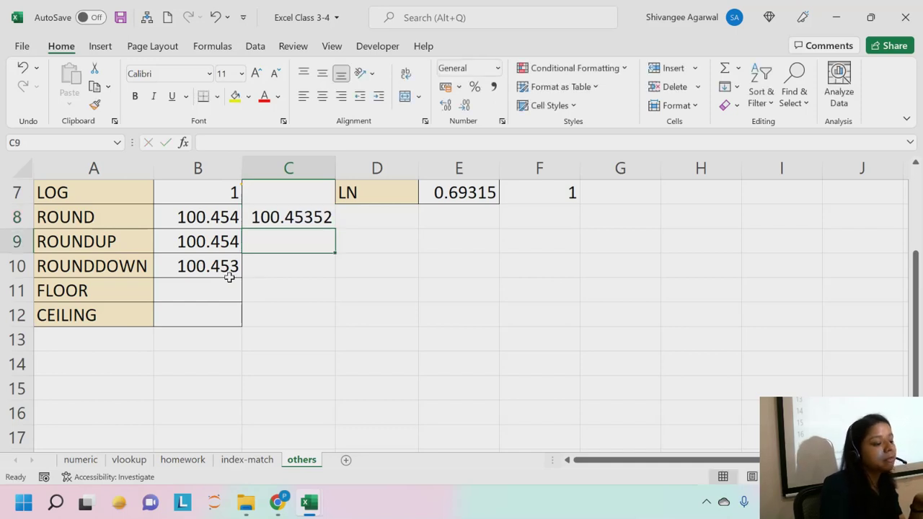
- Compare the ROUND, ROUNDUP and ROUNDDOWN results in B8:B10 with the sample number in C8
{"action": "left_click", "coordinate": [229, 274]}
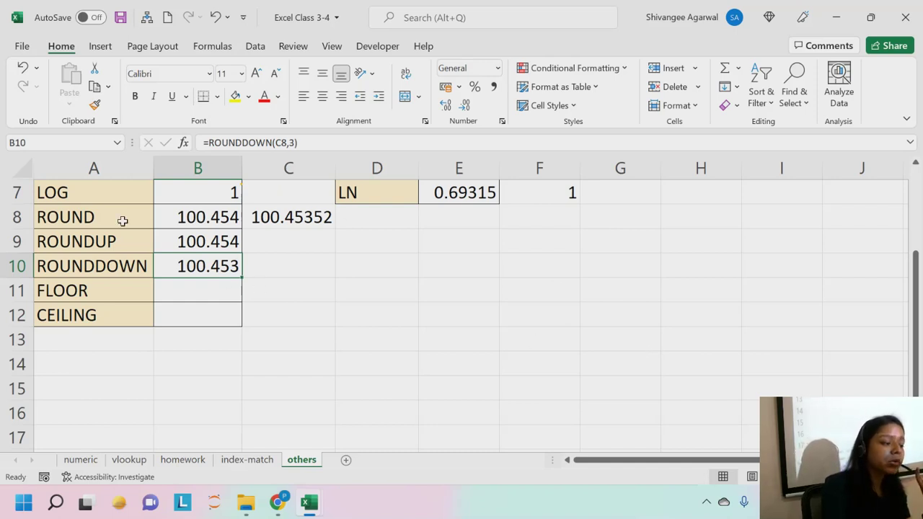
{"action": "left_click_drag", "start_coordinate": [120, 221], "coordinate": [170, 211]}
{"action": "left_click", "coordinate": [181, 245]}
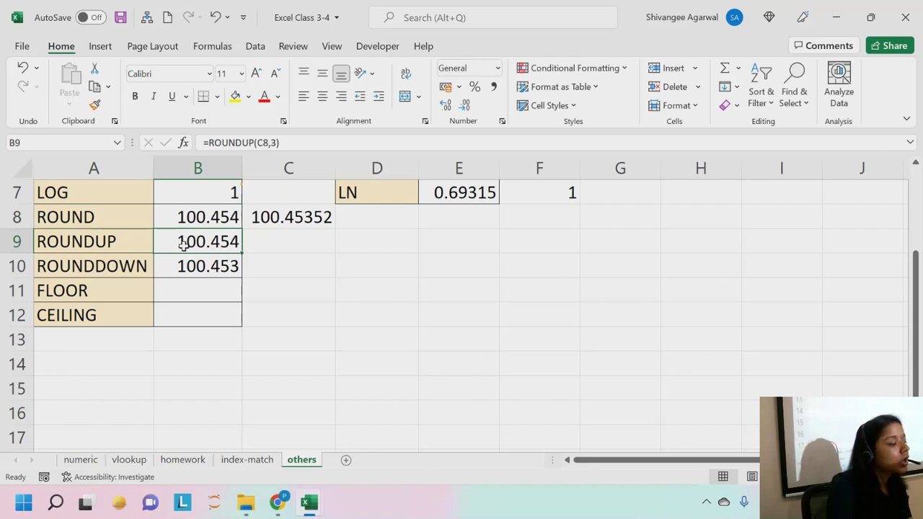
{"action": "left_click", "coordinate": [197, 264]}
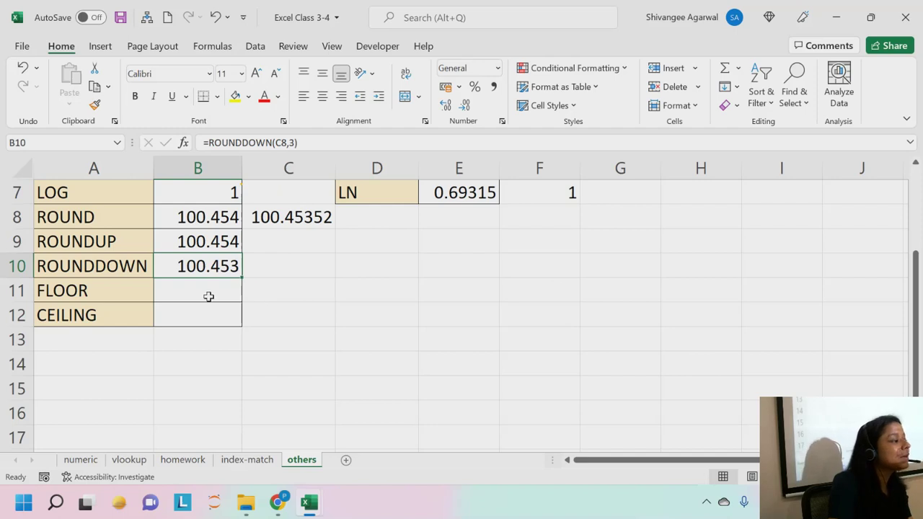
{"action": "left_click", "coordinate": [211, 245]}
{"action": "left_click", "coordinate": [314, 214]}
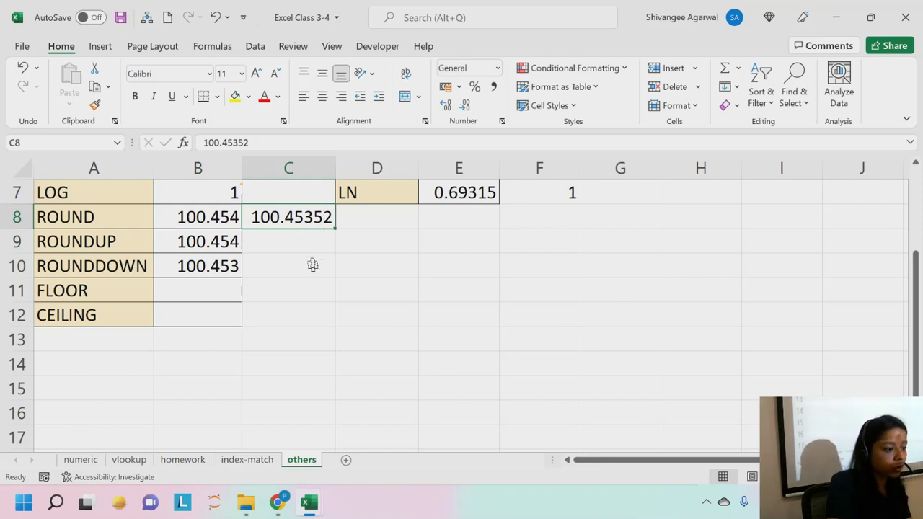
- Enter 10.45342 in cell C9 as a separate sample number for ROUNDUP
{"action": "left_click", "coordinate": [282, 240]}
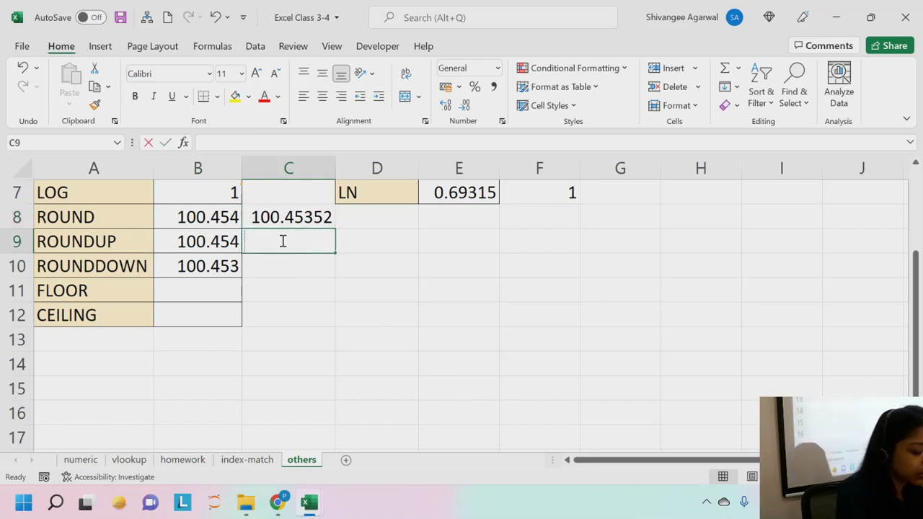
{"action": "type", "text": "10.45"}
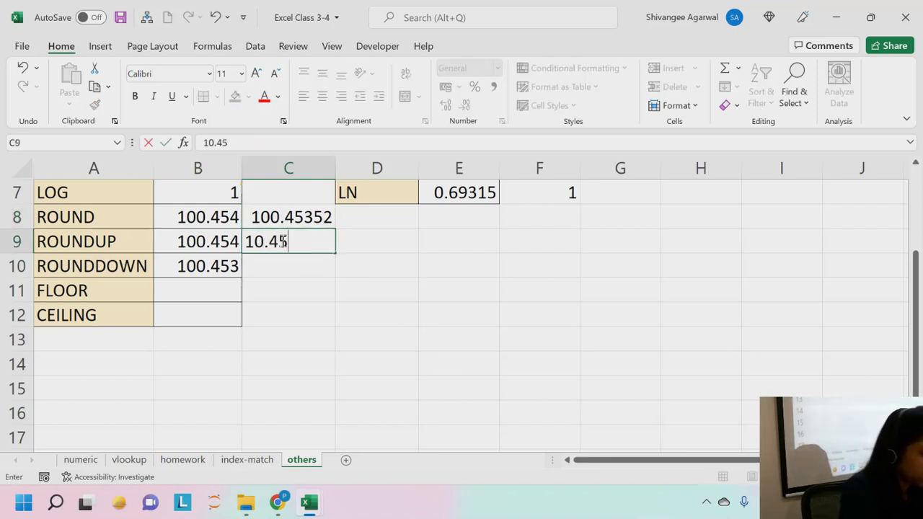
{"action": "type", "text": "342"}
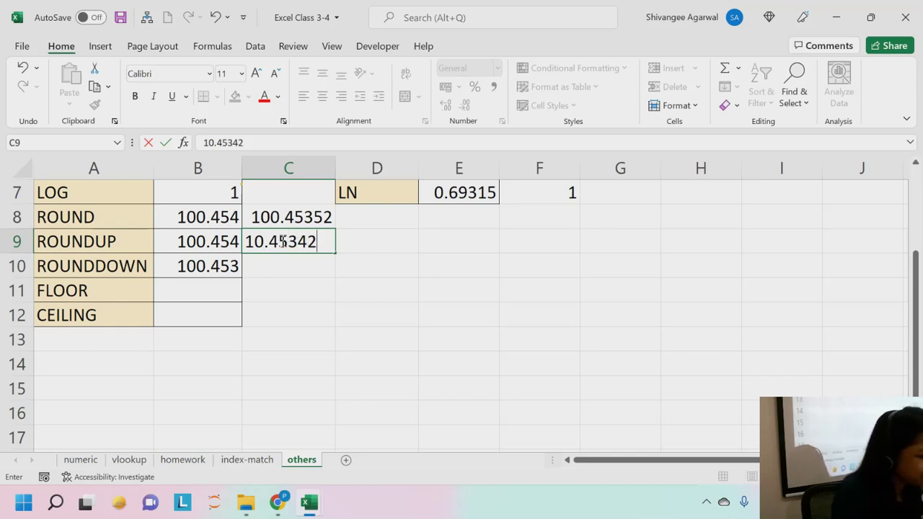
{"action": "key", "text": "Return"}
- Change the ROUNDUP formula in B9 to =ROUNDUP(C9,3) so it uses its own sample number
{"action": "left_click", "coordinate": [281, 242]}
{"action": "key", "text": "Left"}
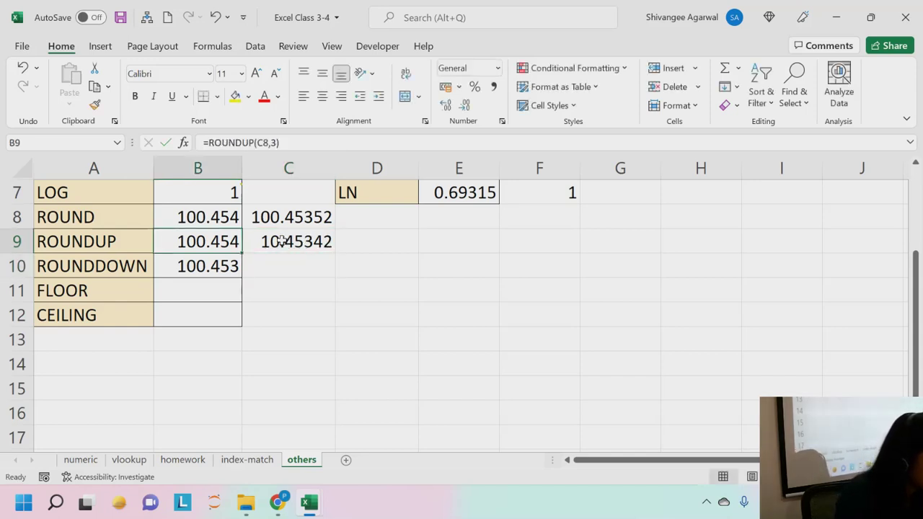
{"action": "double_click", "coordinate": [223, 243]}
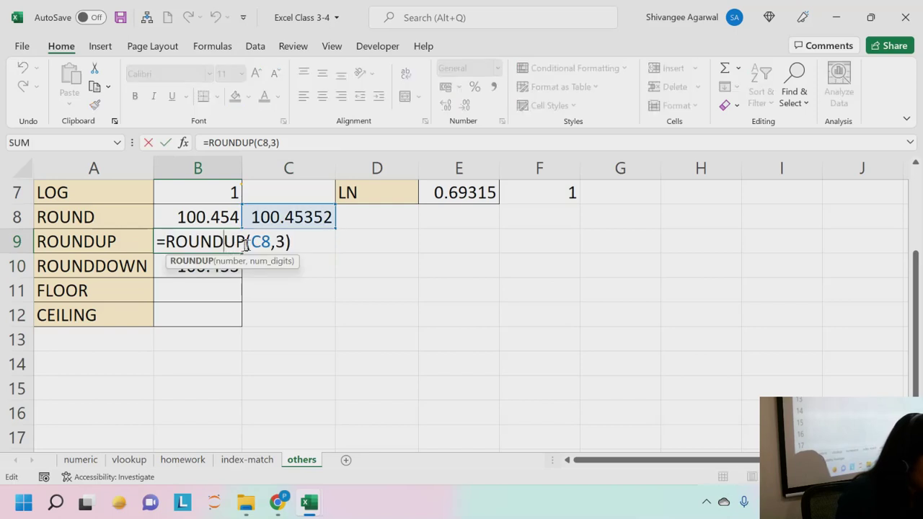
{"action": "left_click", "coordinate": [273, 241]}
{"action": "key", "text": "BackSpace"}
{"action": "key", "text": "BackSpace"}
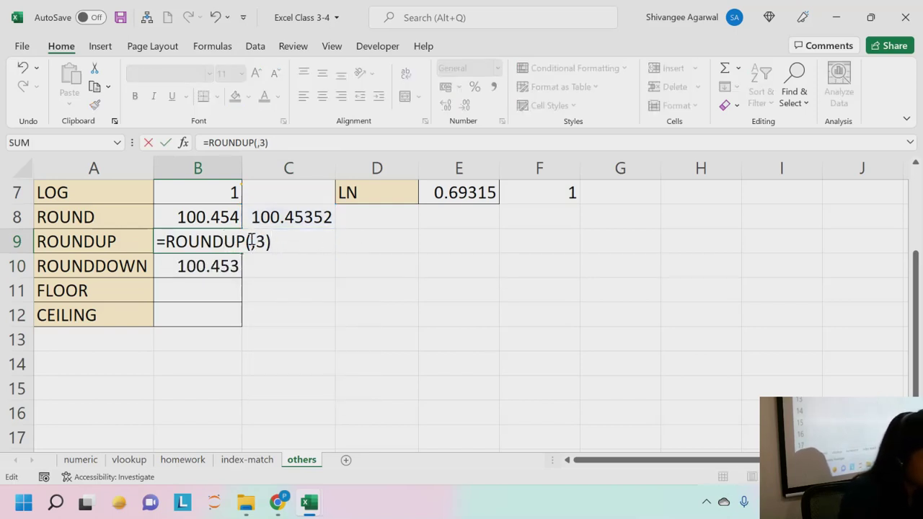
{"action": "left_click", "coordinate": [246, 243]}
{"action": "left_click", "coordinate": [370, 238]}
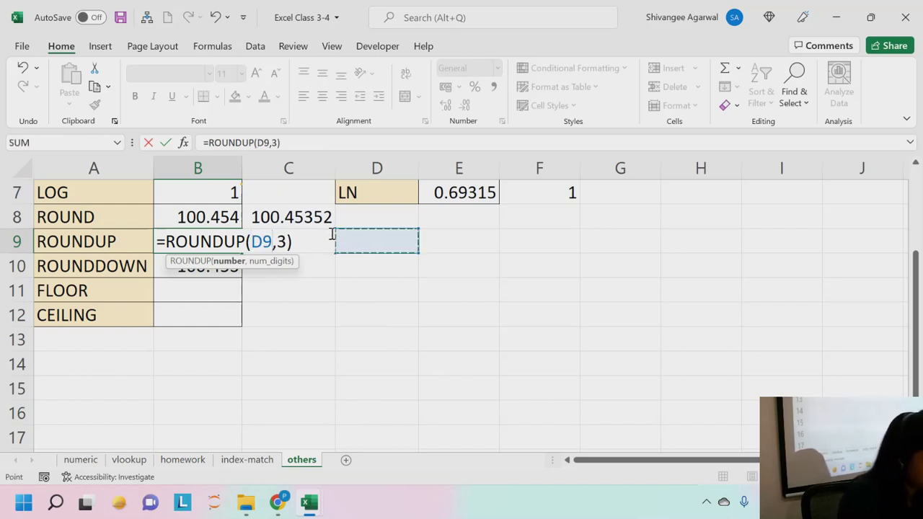
{"action": "key", "text": "BackSpace"}
{"action": "key", "text": "BackSpace"}
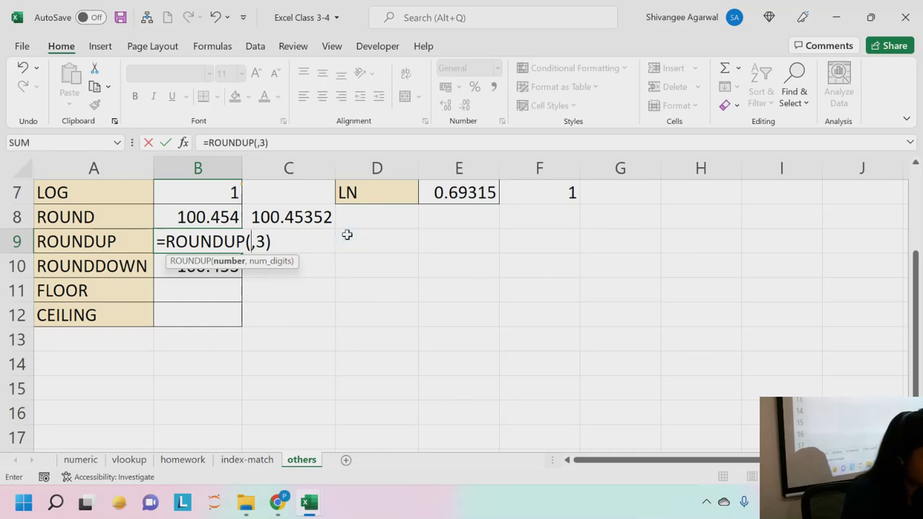
{"action": "type", "text": "C"}
{"action": "type", "text": "9"}
{"action": "key", "text": "Return"}
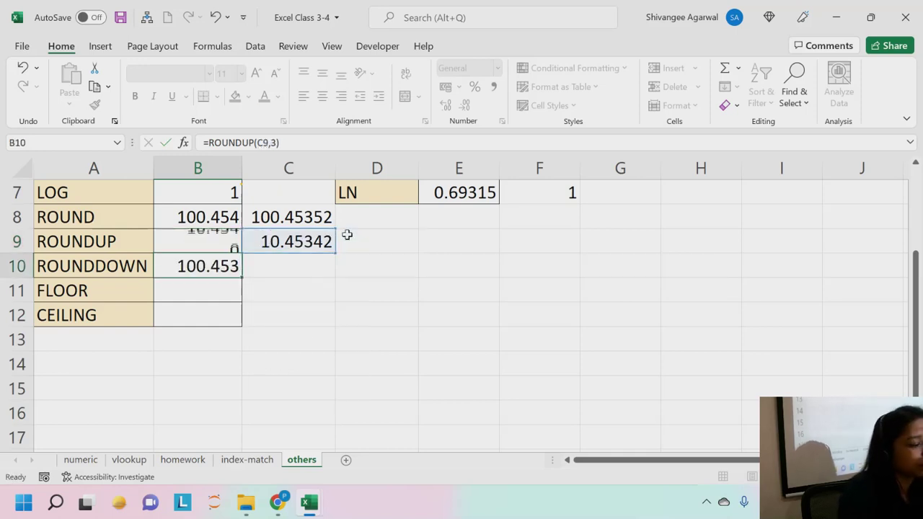
- Copy the ROUND sample number 100.45352 from C8 into C10 beside the ROUNDDOWN result
{"action": "left_click", "coordinate": [273, 249]}
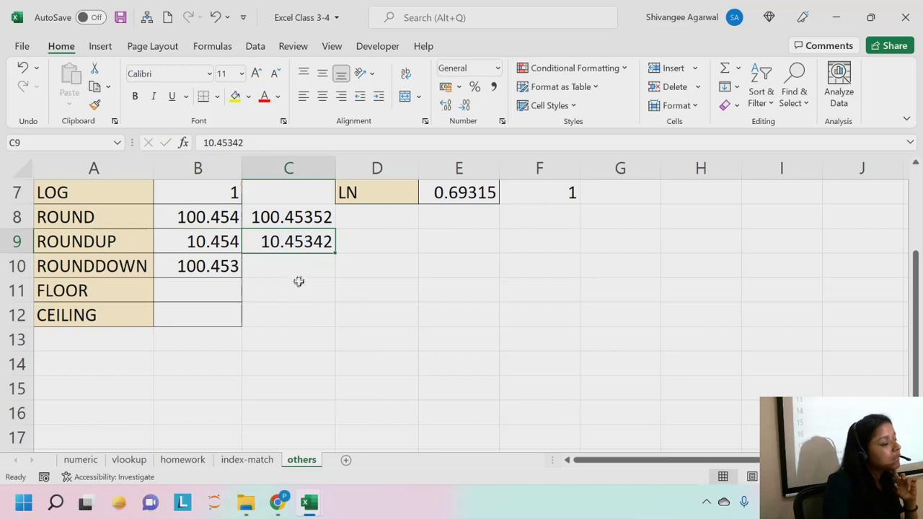
{"action": "left_click", "coordinate": [312, 211]}
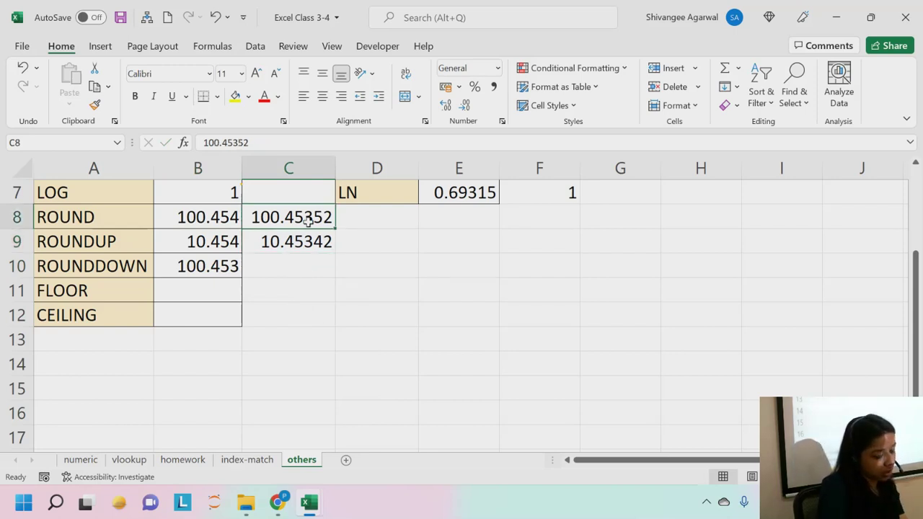
{"action": "key", "text": "ctrl+c"}
{"action": "left_click", "coordinate": [284, 264]}
{"action": "key", "text": "ctrl+v"}
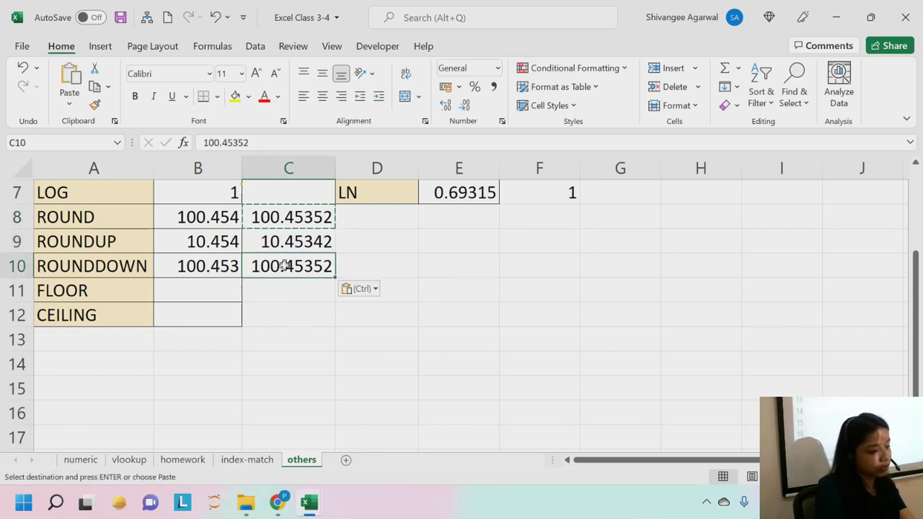
- Change the ROUNDUP sample number in C9 to 100.45342 and compare it with the number in C10
{"action": "left_click", "coordinate": [297, 315]}
{"action": "left_click", "coordinate": [310, 259]}
{"action": "left_click", "coordinate": [308, 243]}
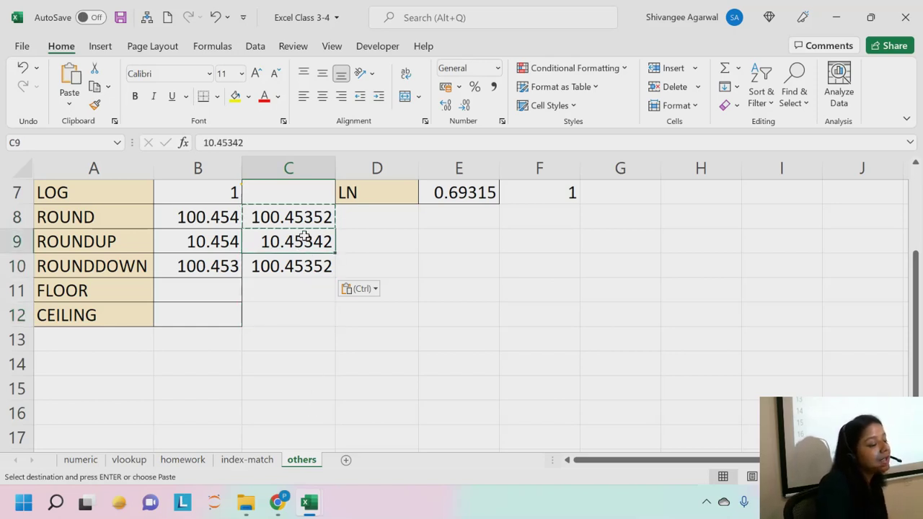
{"action": "left_click", "coordinate": [207, 143]}
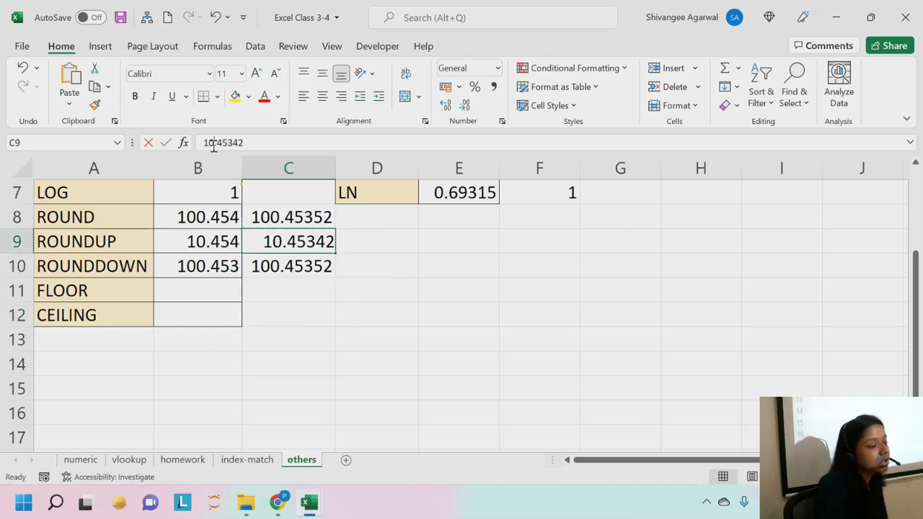
{"action": "type", "text": "0"}
{"action": "key", "text": "Return"}
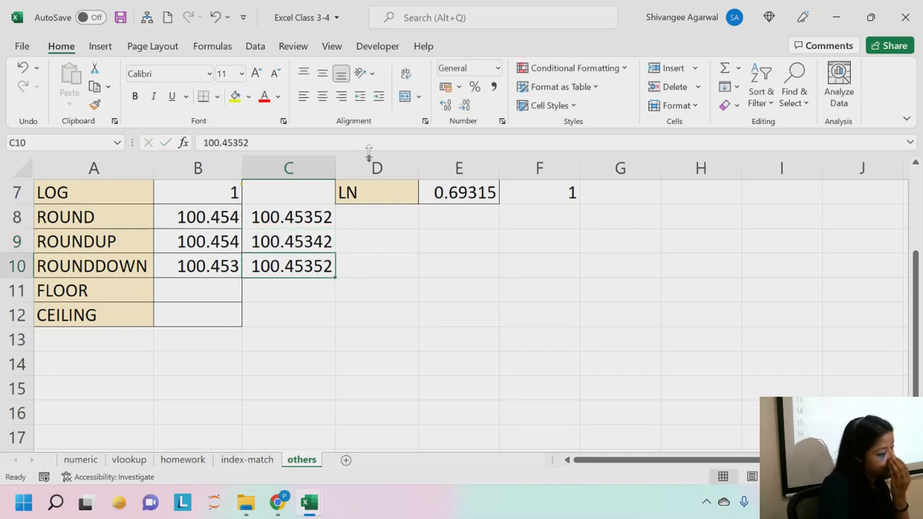
{"action": "left_click", "coordinate": [325, 243]}
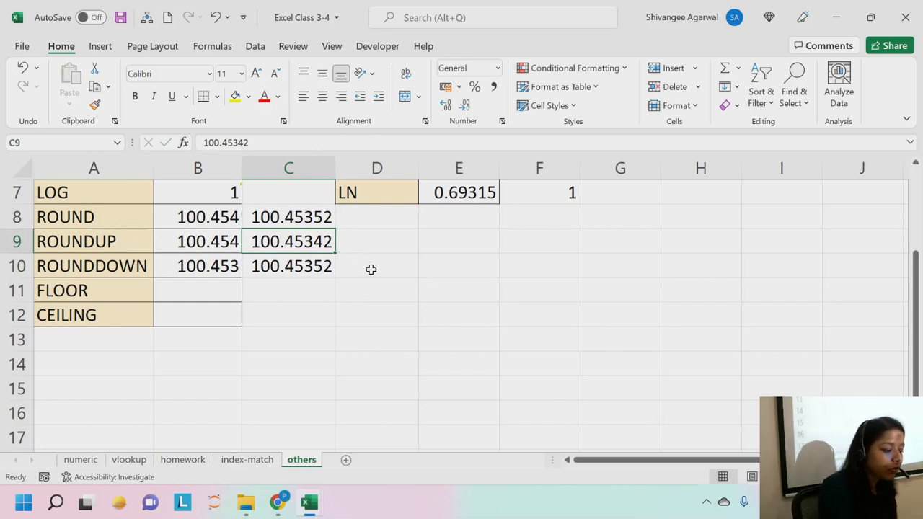
{"action": "left_click", "coordinate": [319, 271]}
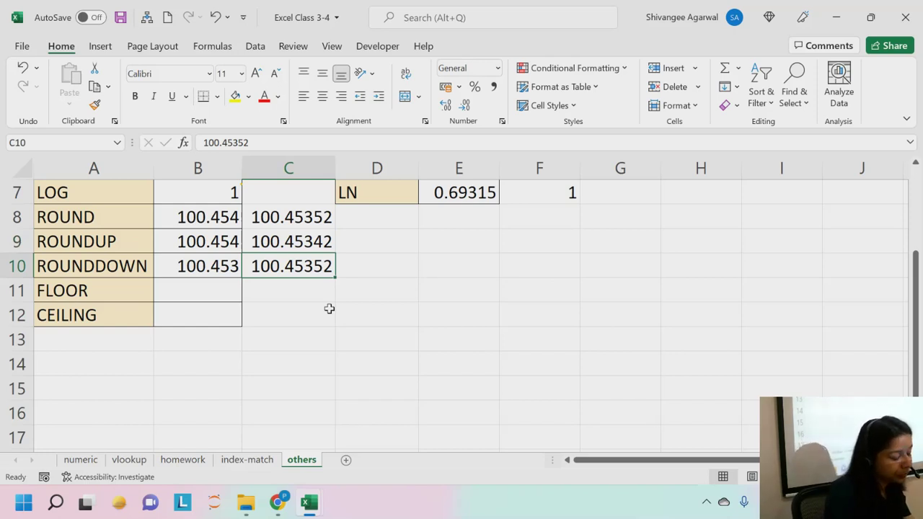
- Enter =FLOOR(167.67,3) in cell B11 to round the number down to a multiple of 3
{"action": "left_click", "coordinate": [228, 294]}
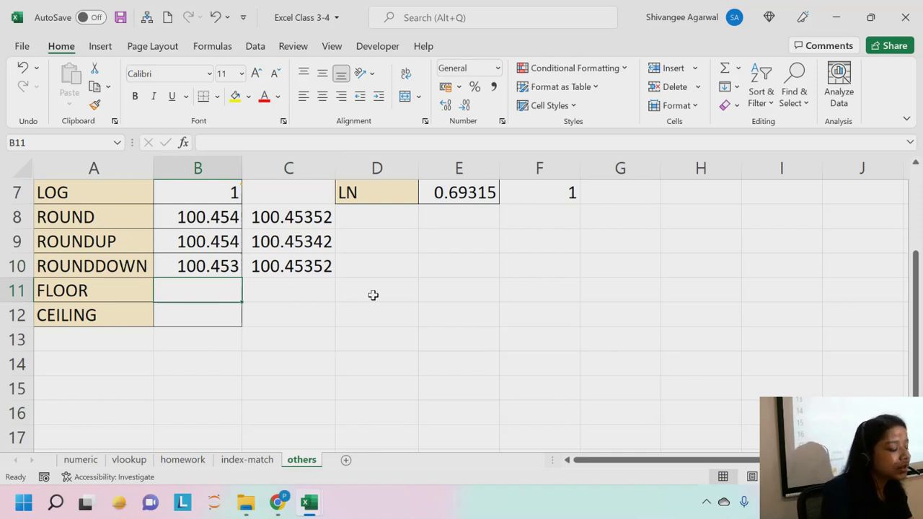
{"action": "type", "text": "=FLOOR"}
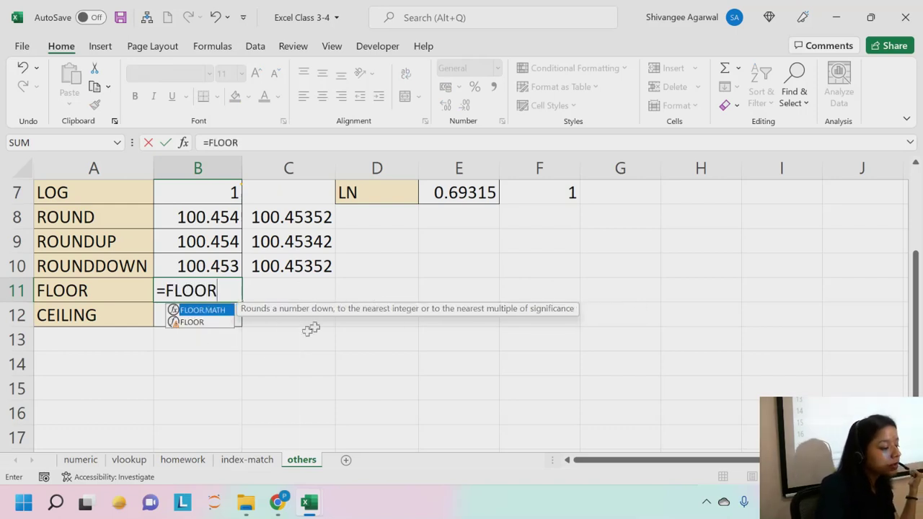
{"action": "left_click", "coordinate": [225, 322]}
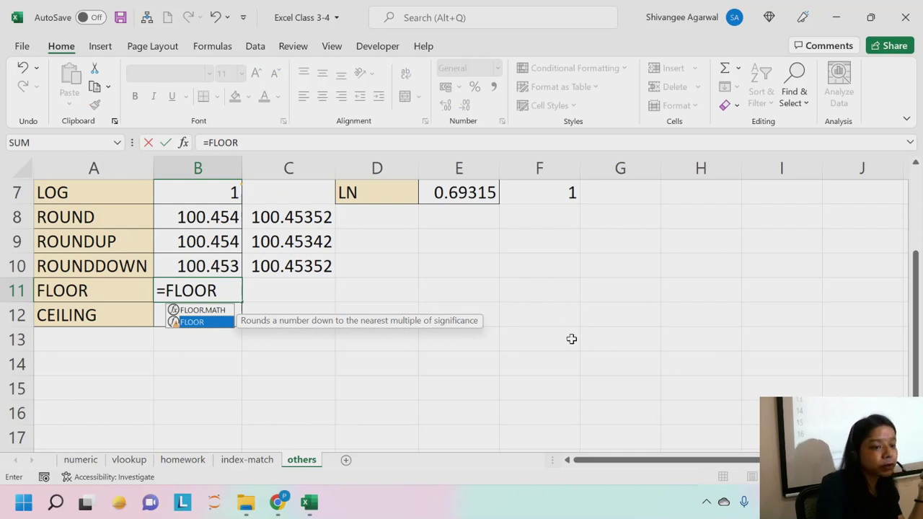
{"action": "type", "text": "("}
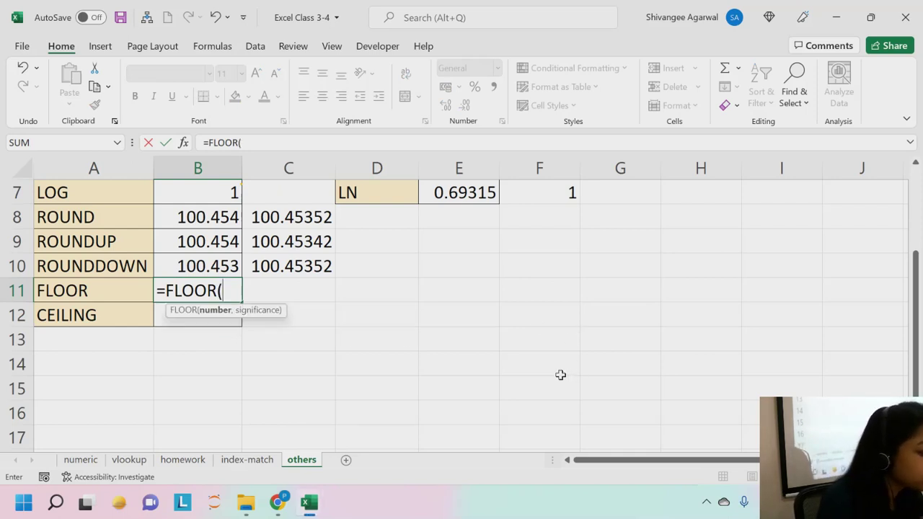
{"action": "type", "text": "100"}
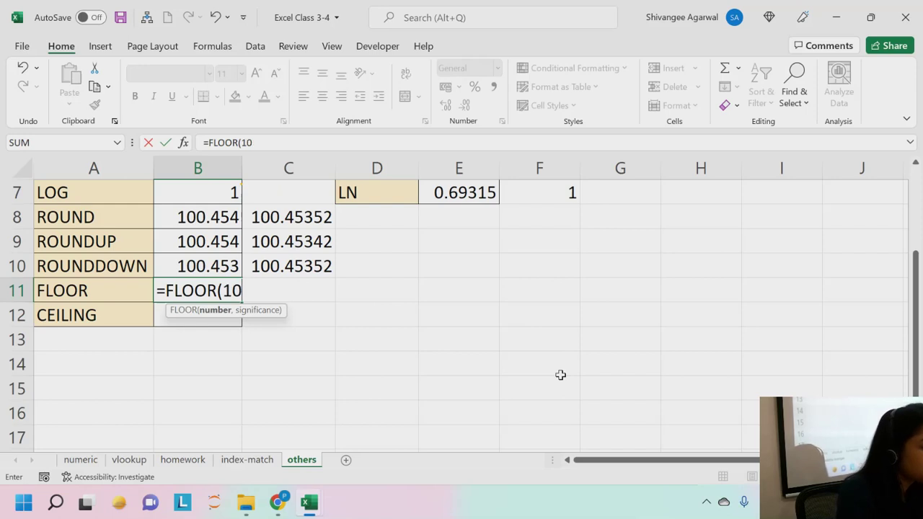
{"action": "key", "text": "BackSpace"}
{"action": "key", "text": "BackSpace"}
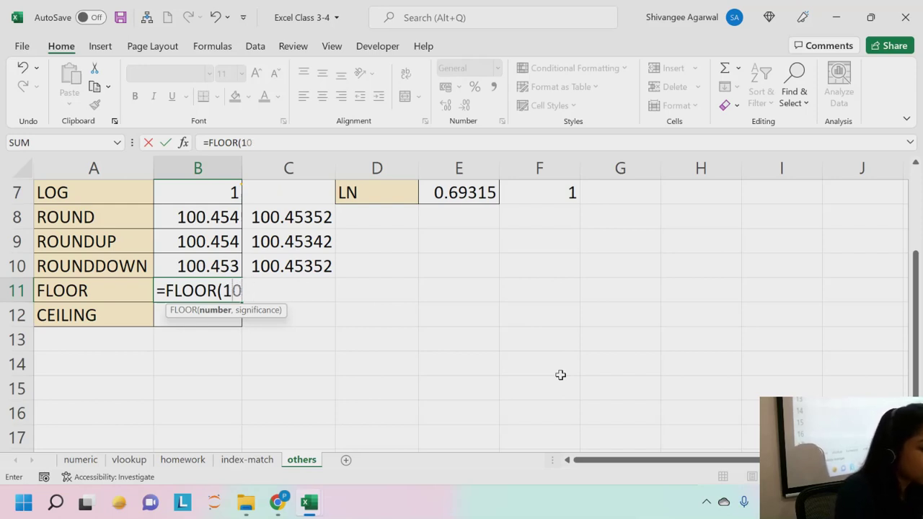
{"action": "type", "text": "67"}
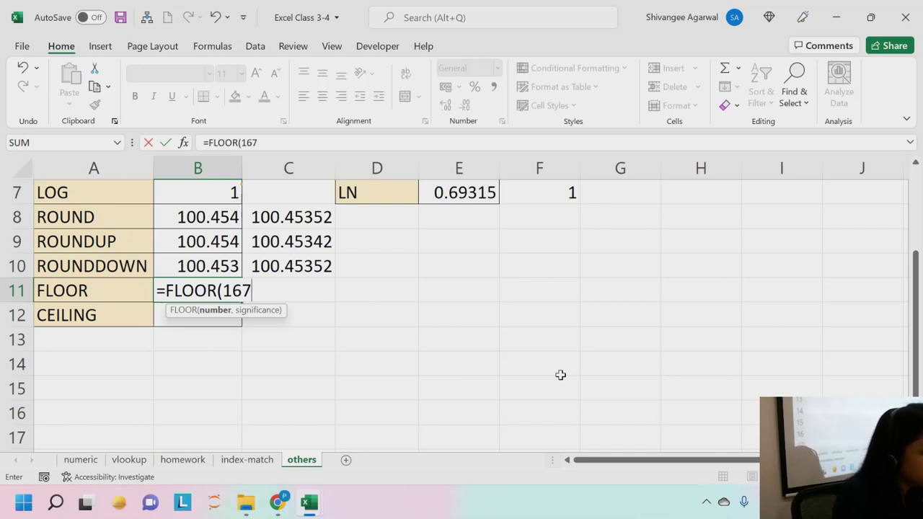
{"action": "type", "text": "."}
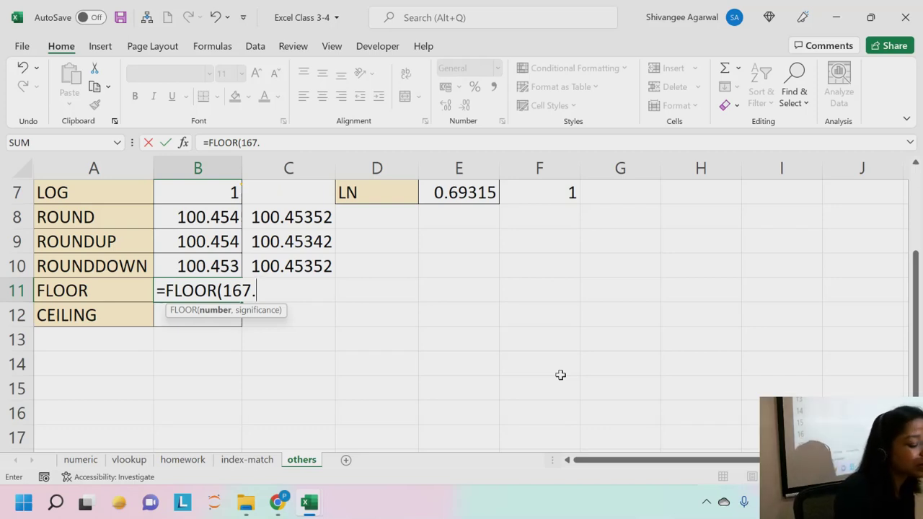
{"action": "type", "text": "67"}
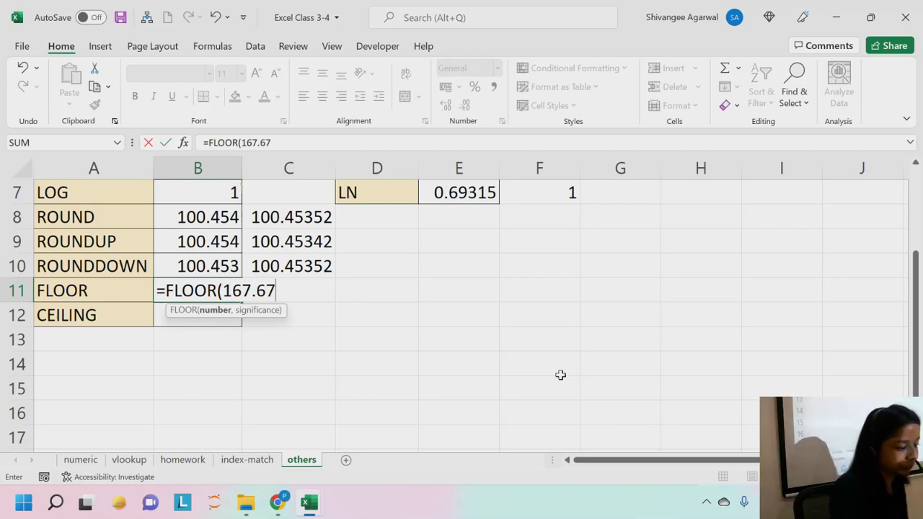
{"action": "type", "text": ",3"}
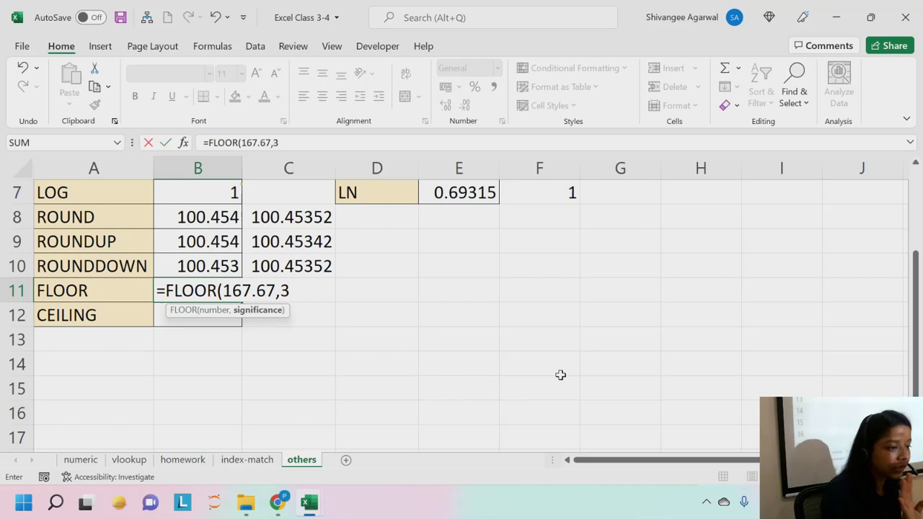
{"action": "type", "text": ")"}
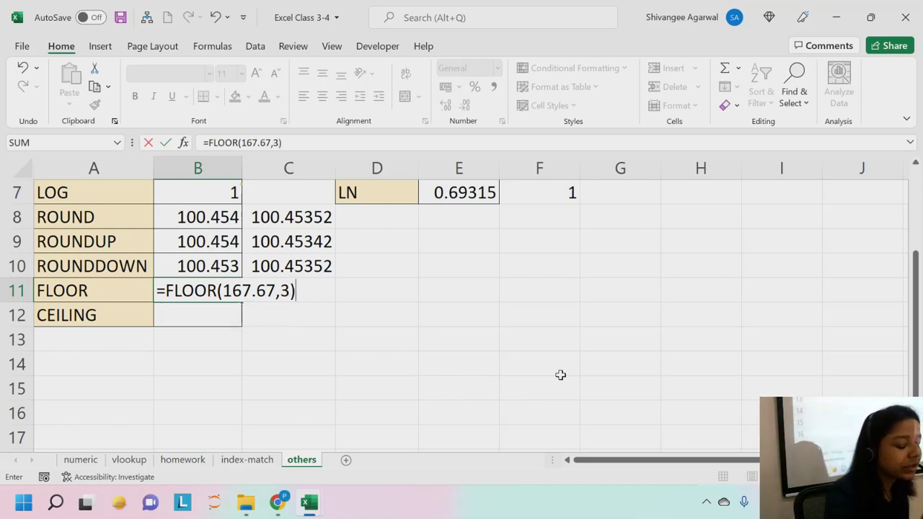
{"action": "key", "text": "Return"}
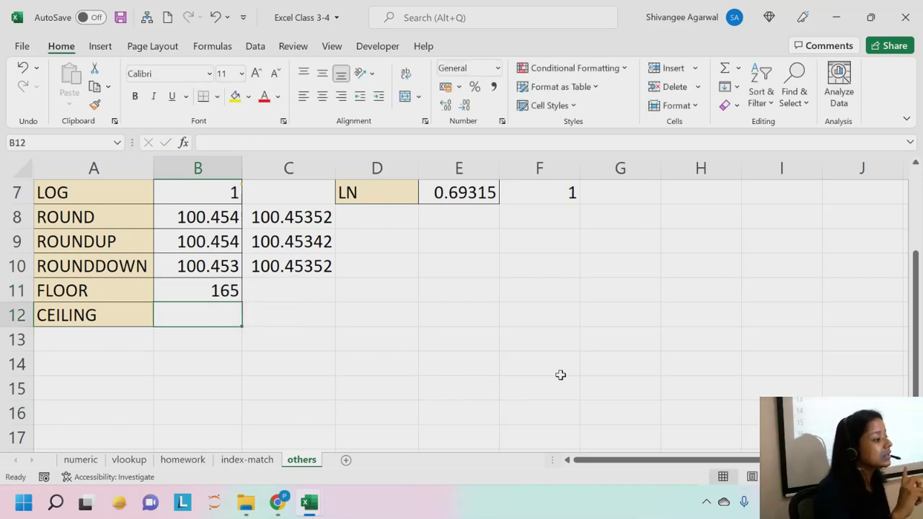
- Enter the sample number 167.67 in C11 and compare it with the FLOOR formula and result in B11
{"action": "key", "text": "Right"}
{"action": "key", "text": "Up"}
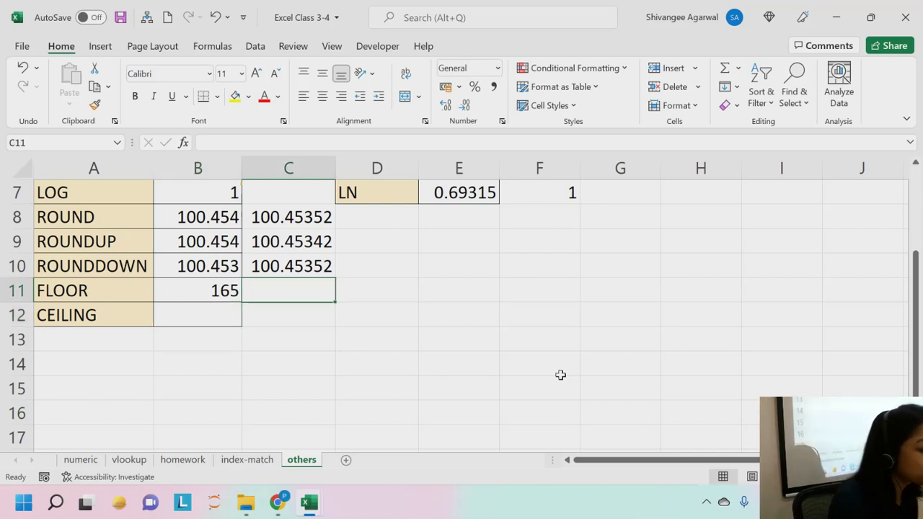
{"action": "type", "text": "16"}
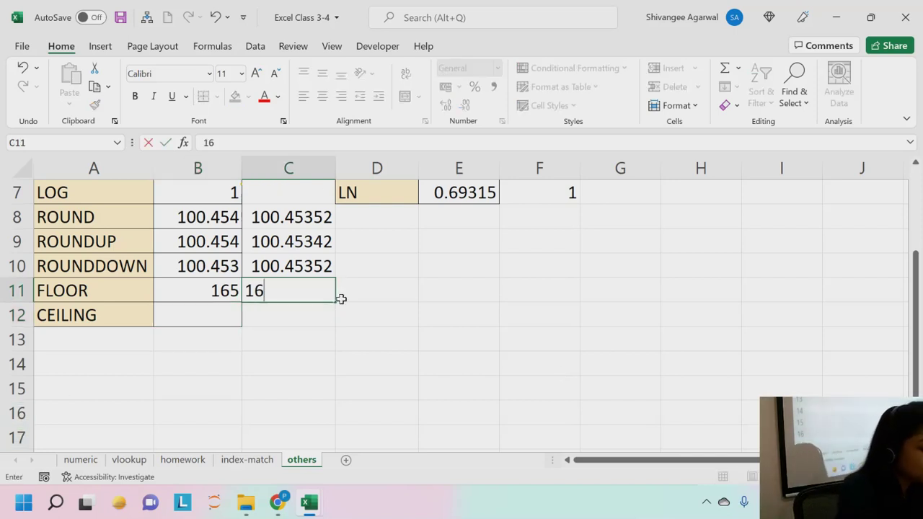
{"action": "type", "text": "7.67"}
{"action": "key", "text": "Return"}
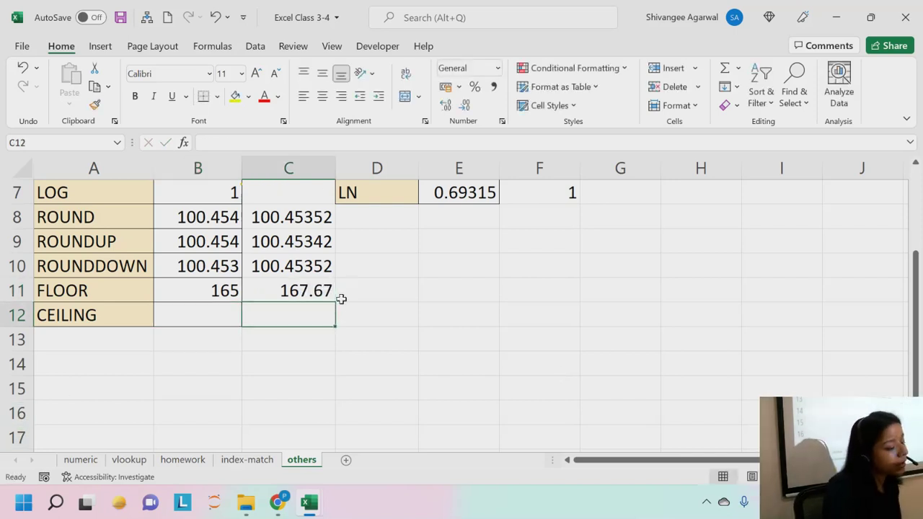
{"action": "left_click", "coordinate": [299, 289]}
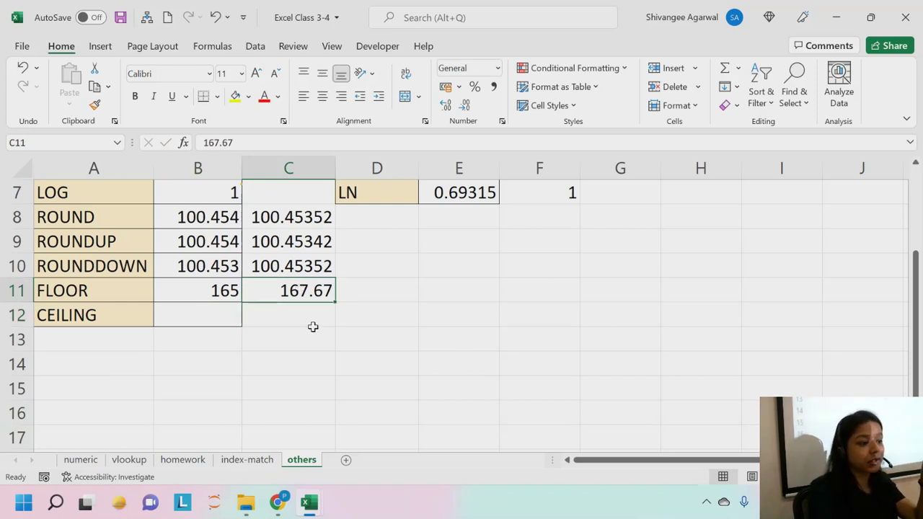
{"action": "left_click", "coordinate": [207, 294]}
{"action": "left_click", "coordinate": [286, 291]}
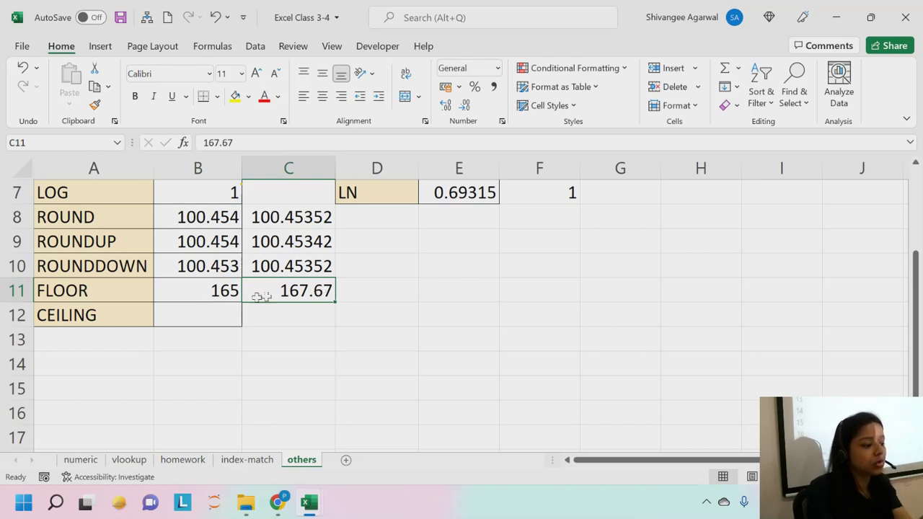
{"action": "left_click", "coordinate": [185, 293]}
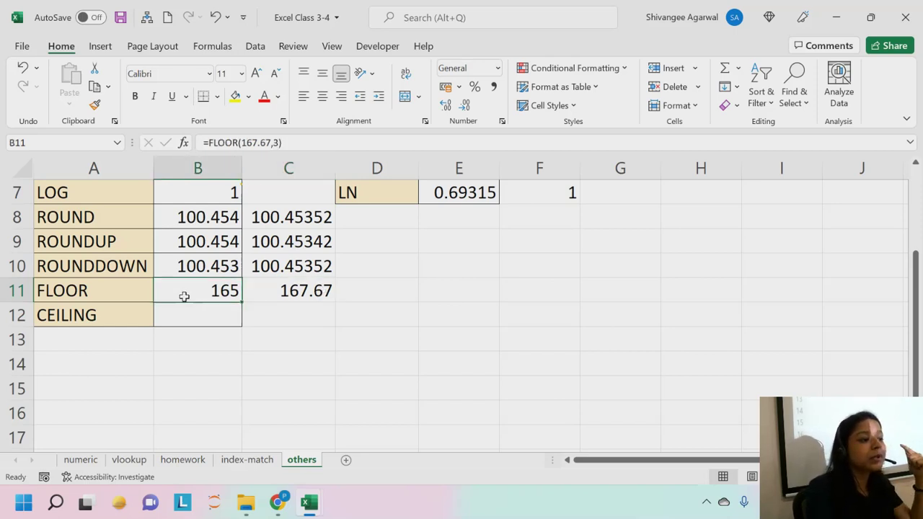
{"action": "double_click", "coordinate": [185, 295]}
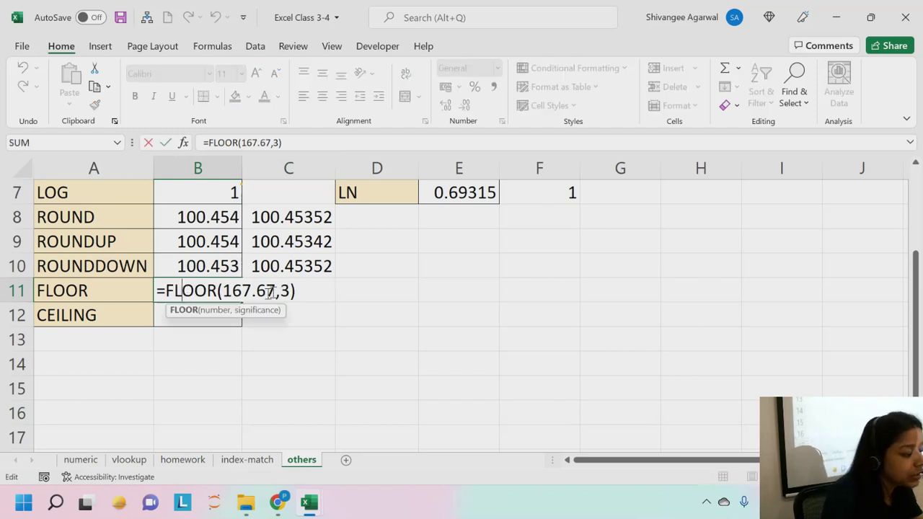
- Start a FLOOR formula in D11 to read the FLOOR.MATH and FLOOR function descriptions, and clear the entry
{"action": "left_click", "coordinate": [373, 291]}
{"action": "type", "text": "="}
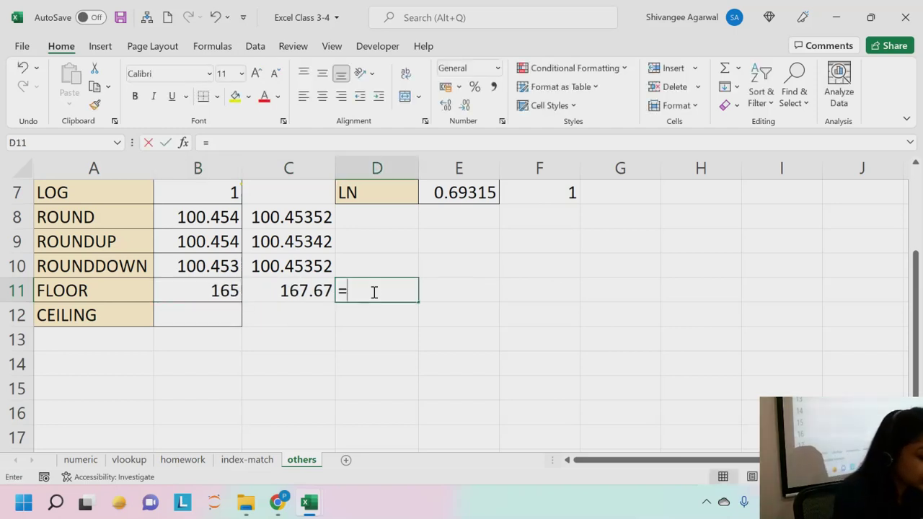
{"action": "type", "text": "FLOOR"}
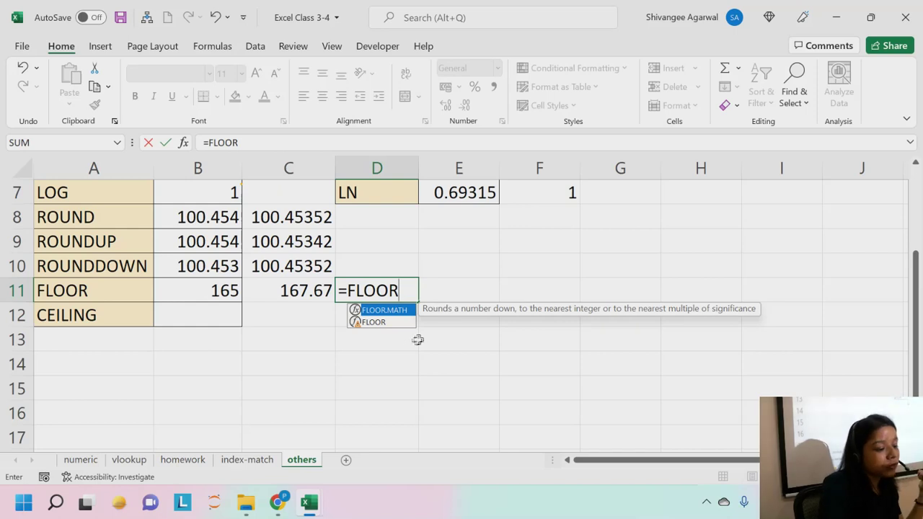
{"action": "key", "text": "Down"}
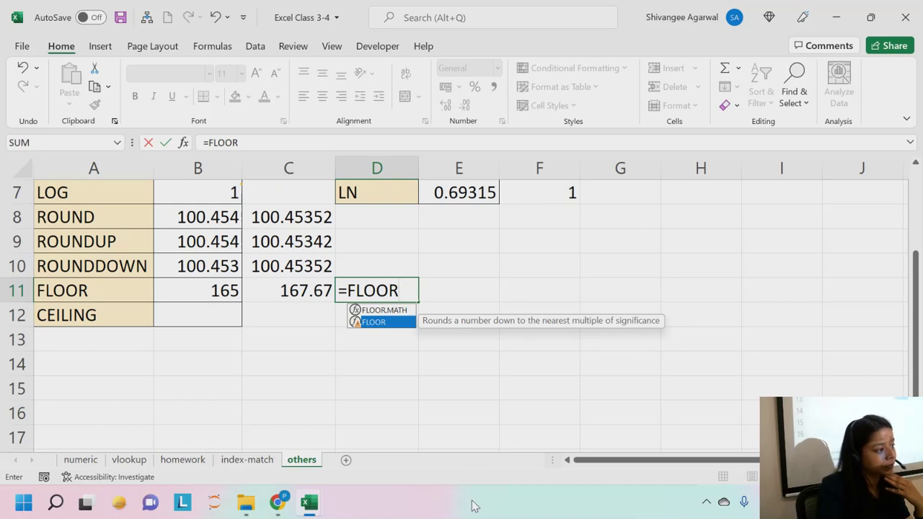
{"action": "key", "text": "BackSpace"}
{"action": "key", "text": "BackSpace"}
{"action": "key", "text": "BackSpace"}
{"action": "key", "text": "BackSpace"}
{"action": "key", "text": "BackSpace"}
{"action": "key", "text": "BackSpace"}
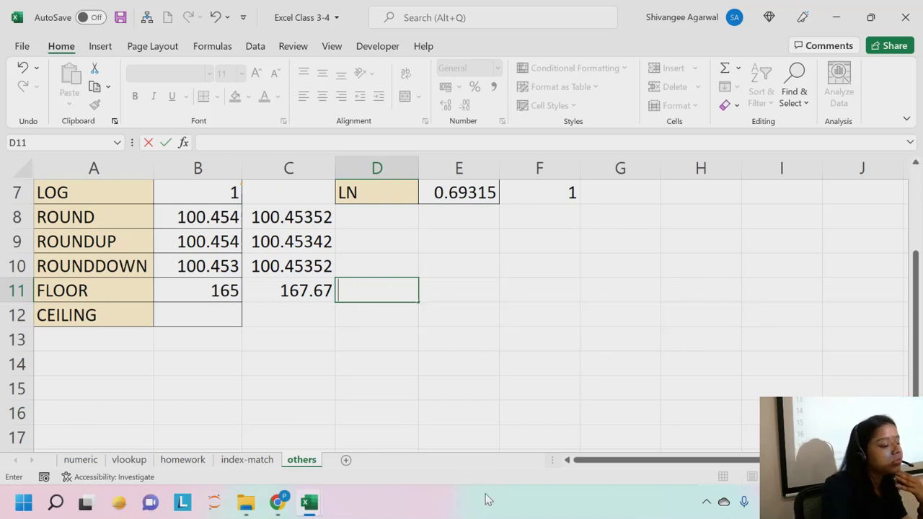
- Change the significance of the FLOOR formula in B11 to 2, making it =FLOOR(167.67,2)
{"action": "key", "text": "Left"}
{"action": "key", "text": "Left"}
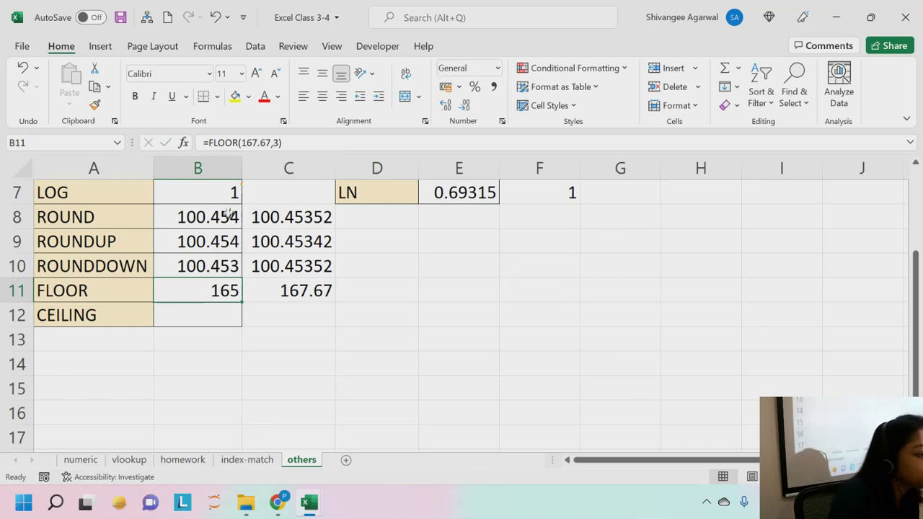
{"action": "left_click", "coordinate": [278, 143]}
{"action": "key", "text": "BackSpace"}
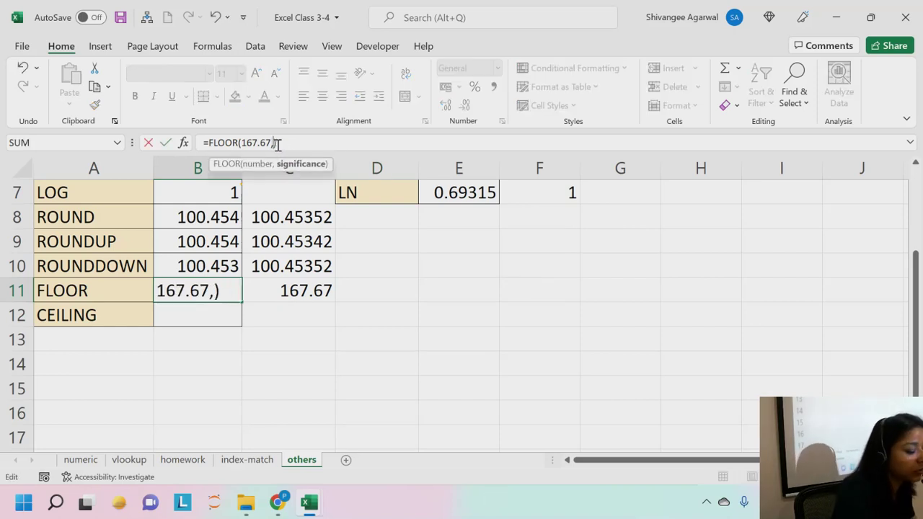
{"action": "type", "text": "2"}
{"action": "key", "text": "Return"}
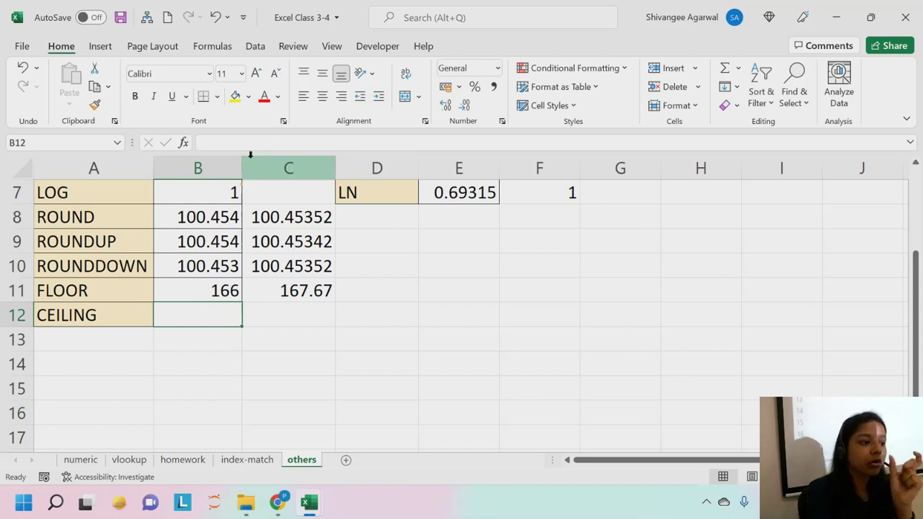
- Set the significance in B11's FLOOR formula to 10 so that 167.67 is rounded down to a multiple of 10
{"action": "left_click", "coordinate": [200, 288]}
{"action": "left_click", "coordinate": [285, 143]}
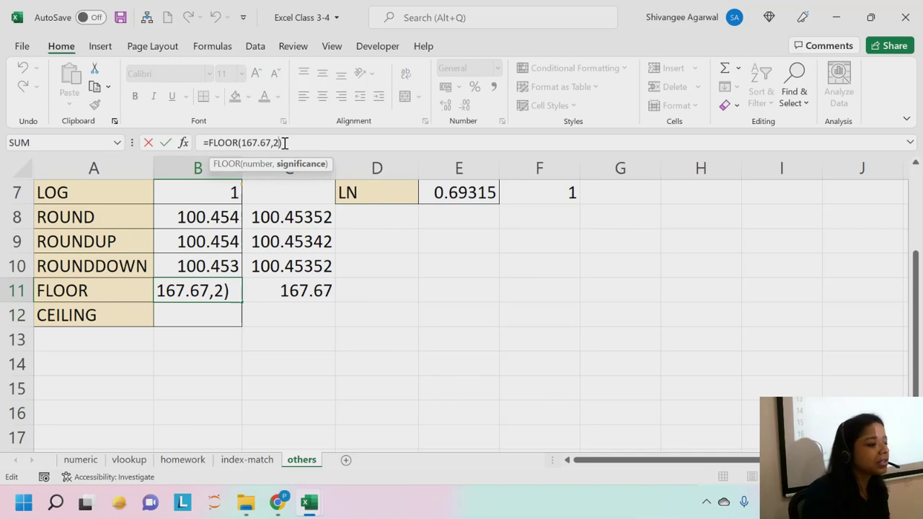
{"action": "key", "text": "BackSpace"}
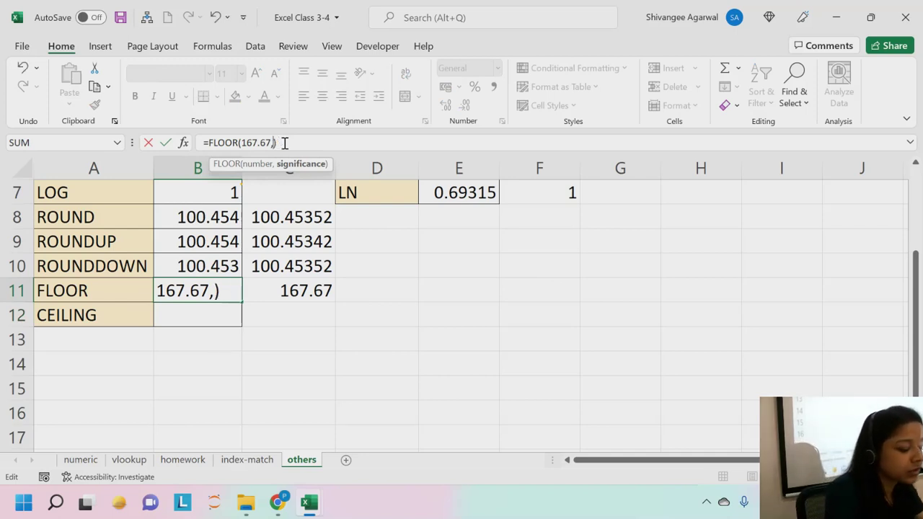
{"action": "type", "text": "10"}
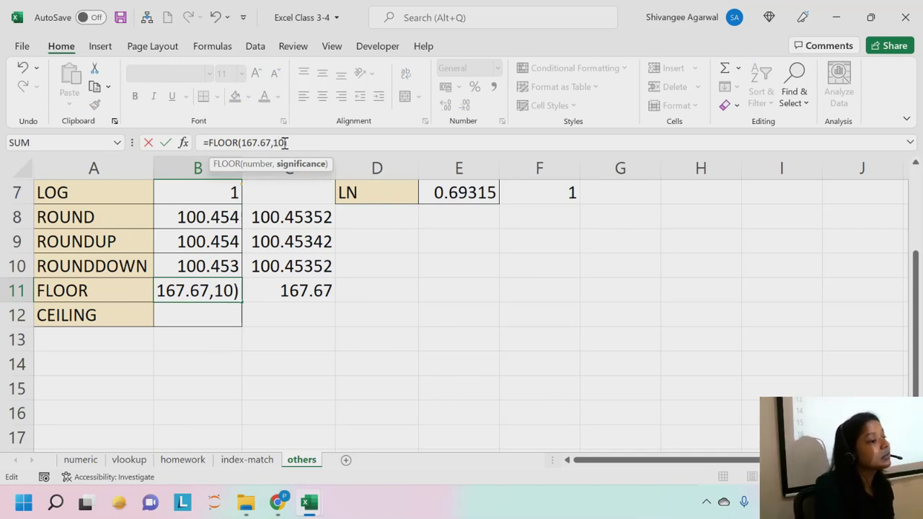
{"action": "key", "text": "Return"}
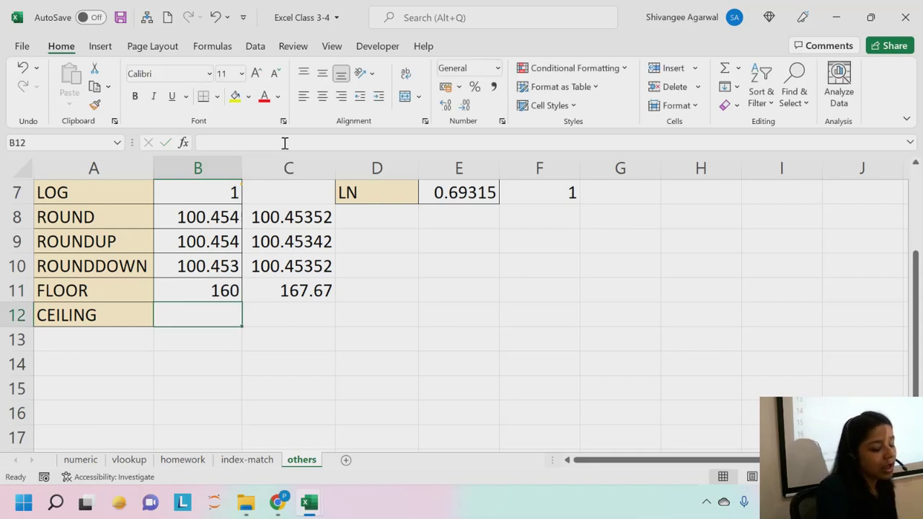
- Enter =CEILING(C11,10) in cell B12 to round the number beside FLOOR up to a multiple of 10
{"action": "type", "text": "=CEI"}
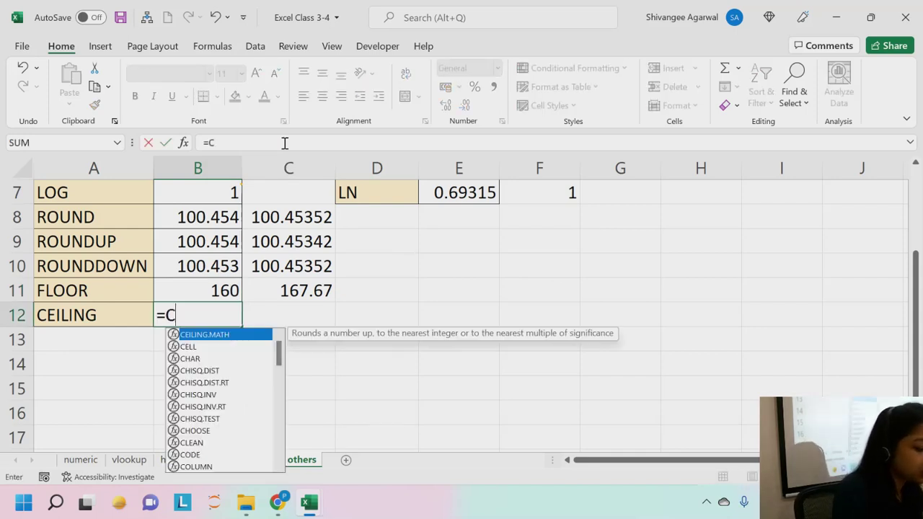
{"action": "key", "text": "Down"}
{"action": "key", "text": "Down"}
{"action": "key", "text": "Up"}
{"action": "key", "text": "Tab"}
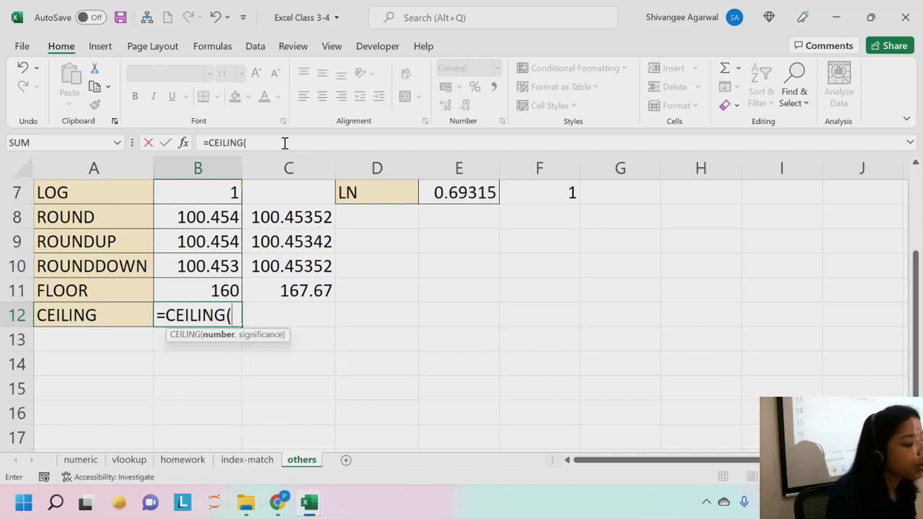
{"action": "key", "text": "Up"}
{"action": "key", "text": "Right"}
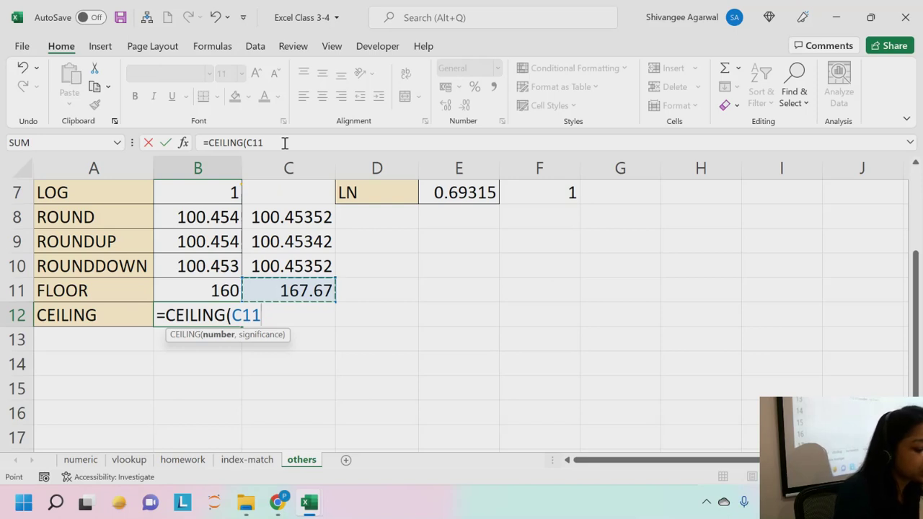
{"action": "type", "text": ",10"}
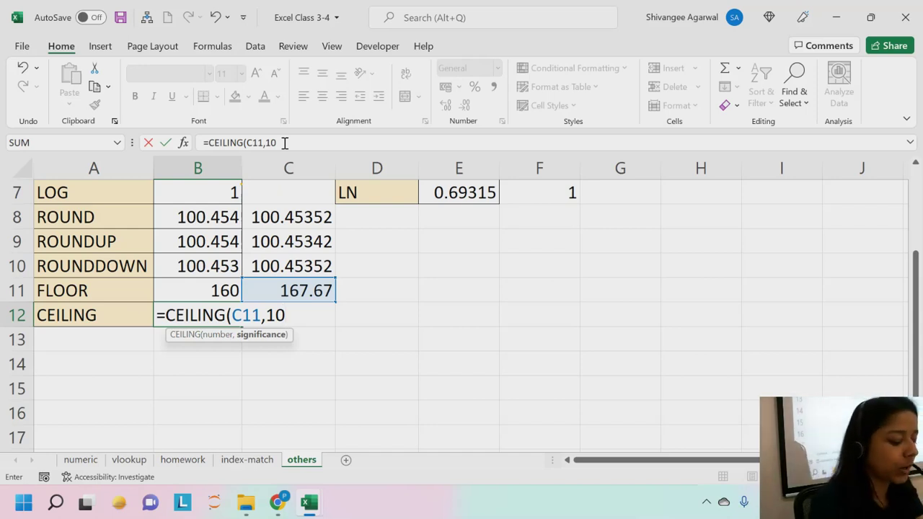
{"action": "key", "text": "Return"}
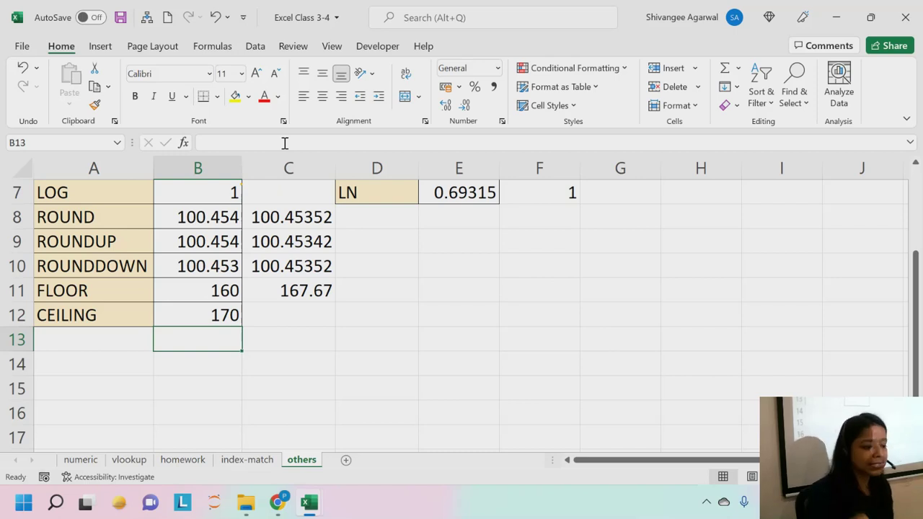
- Switch to the Google Meet call, stop the current presentation and share the Excel Class 5 window instead
{"action": "mouse_move", "coordinate": [276, 510]}
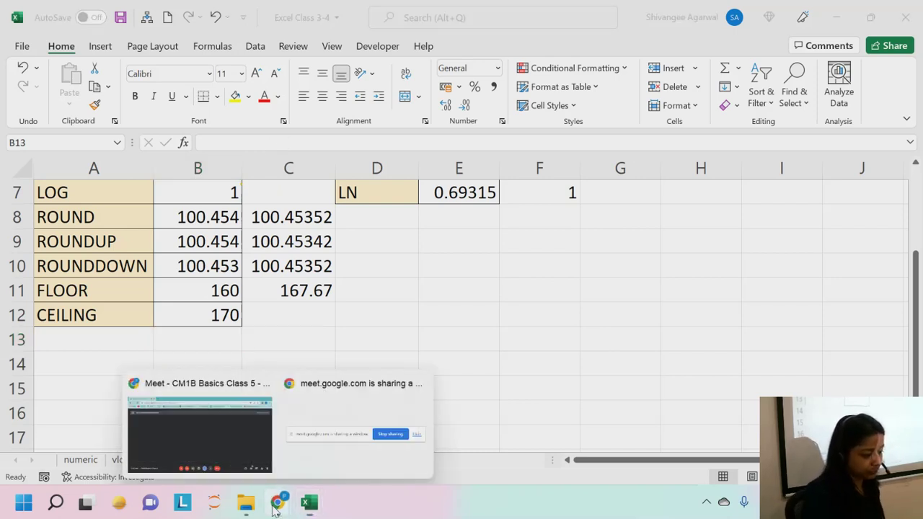
{"action": "left_click", "coordinate": [238, 433]}
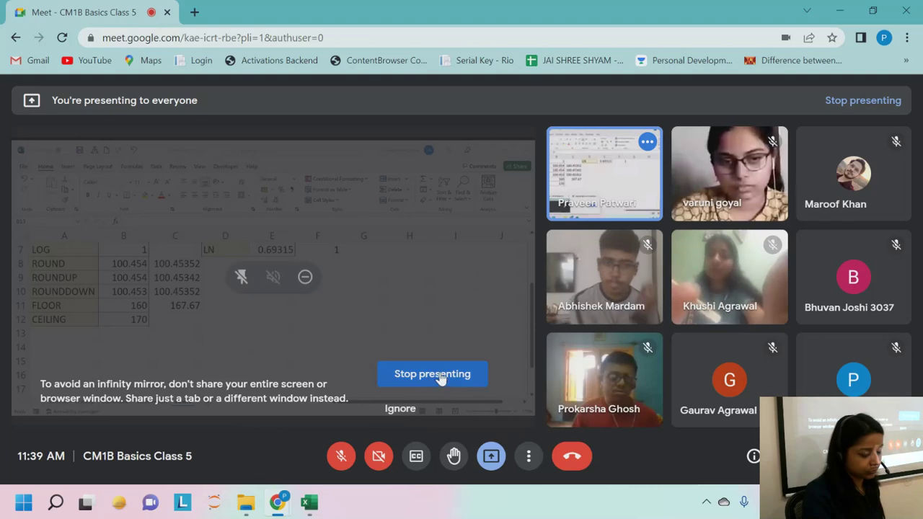
{"action": "left_click", "coordinate": [442, 375]}
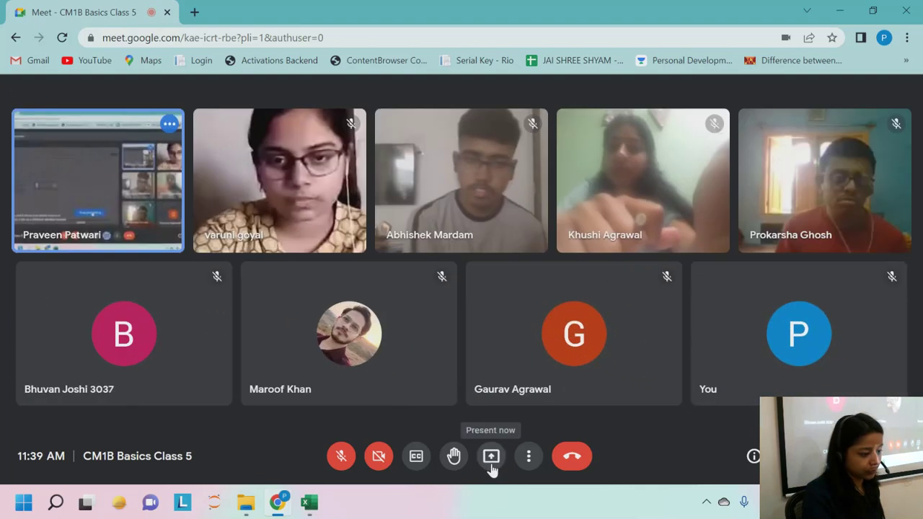
{"action": "left_click", "coordinate": [491, 456]}
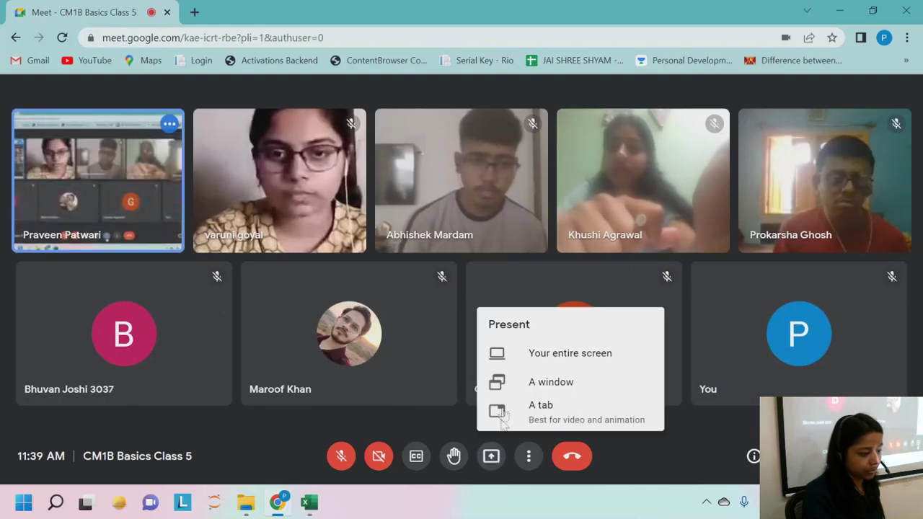
{"action": "left_click", "coordinate": [505, 380]}
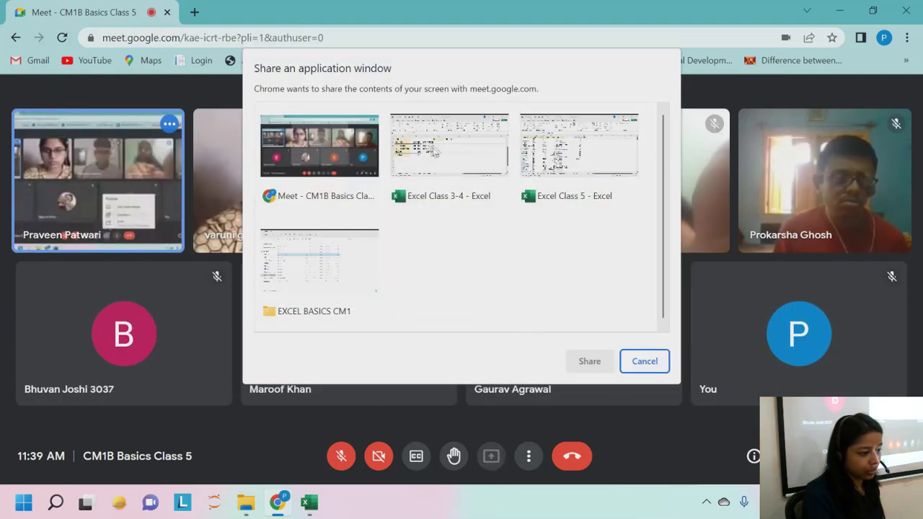
{"action": "left_click", "coordinate": [548, 165]}
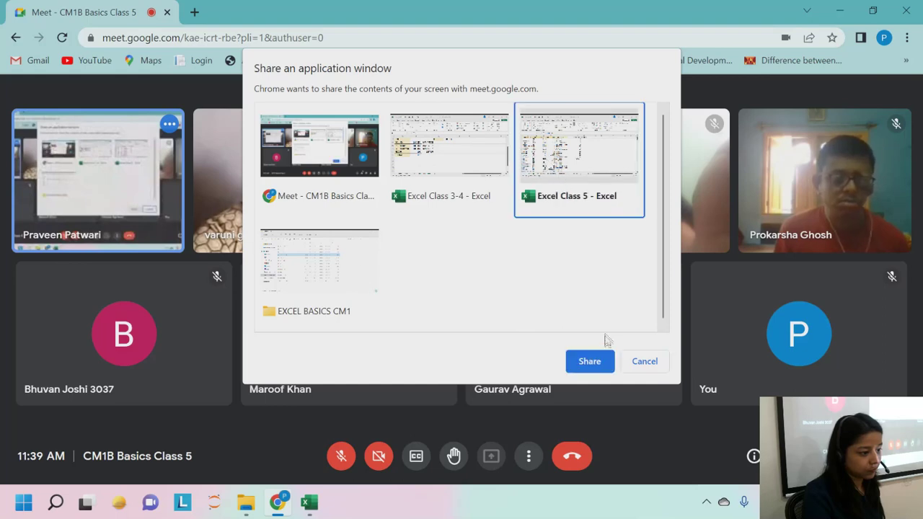
{"action": "left_click", "coordinate": [602, 366]}
- Switch to the Excel Class 5 workbook and hide the Meet sharing notice
{"action": "left_click", "coordinate": [306, 505]}
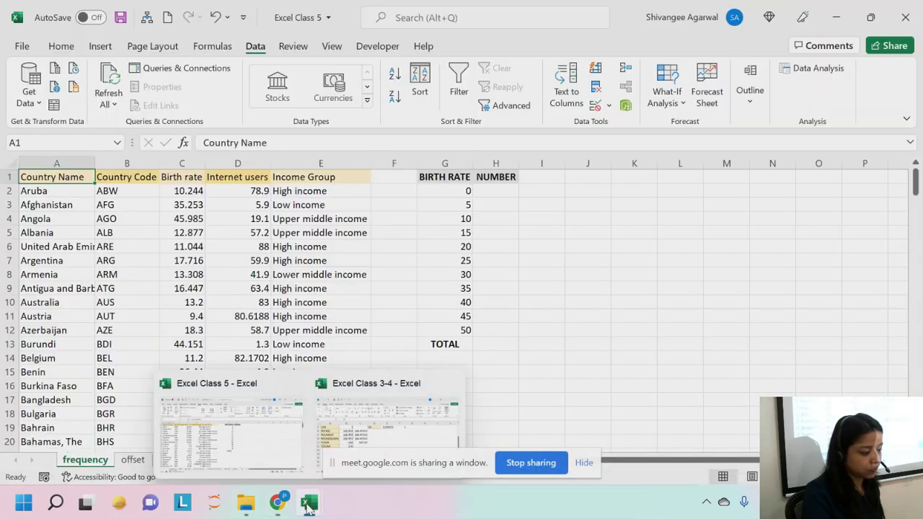
{"action": "left_click", "coordinate": [247, 413]}
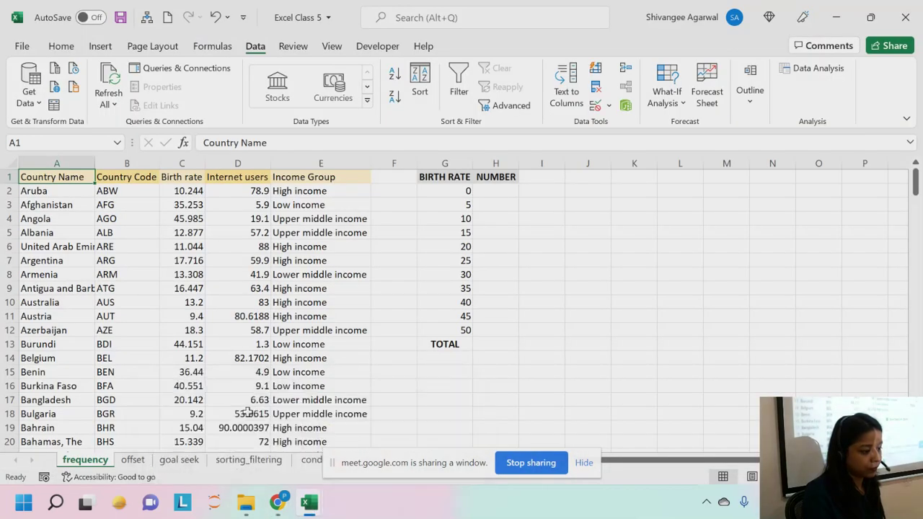
{"action": "left_click", "coordinate": [587, 464]}
{"action": "left_click", "coordinate": [585, 464]}
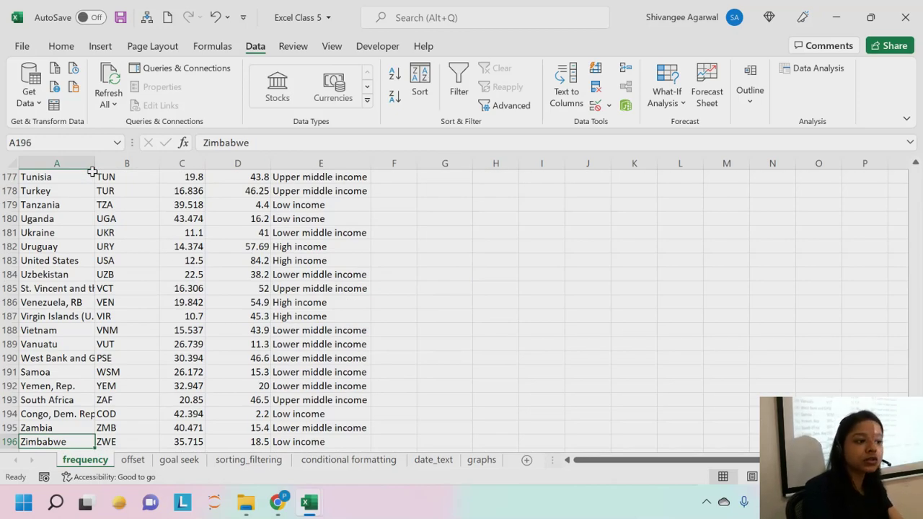
- Examine the country table on the frequency sheet, from country code through birth rate and internet users to income group
{"action": "key", "text": "ctrl+Up"}
{"action": "key", "text": "Down"}
{"action": "key", "text": "Right"}
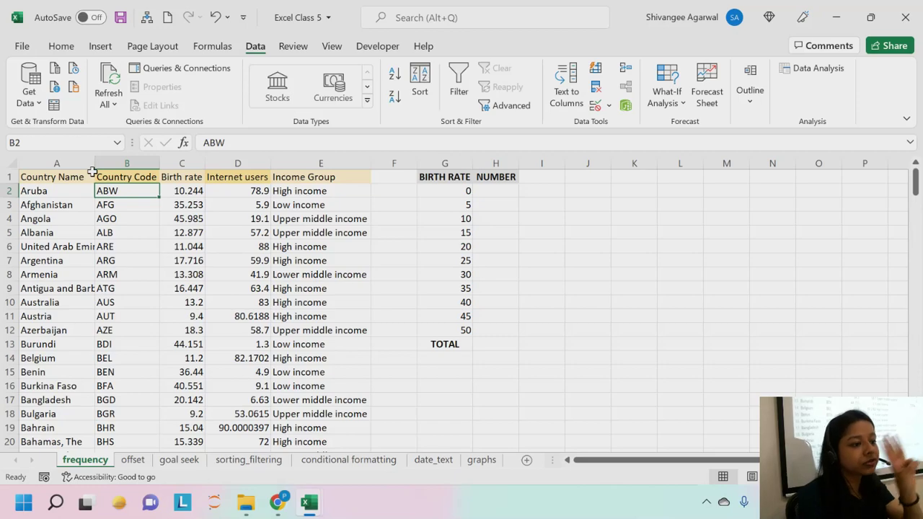
{"action": "key", "text": "Down"}
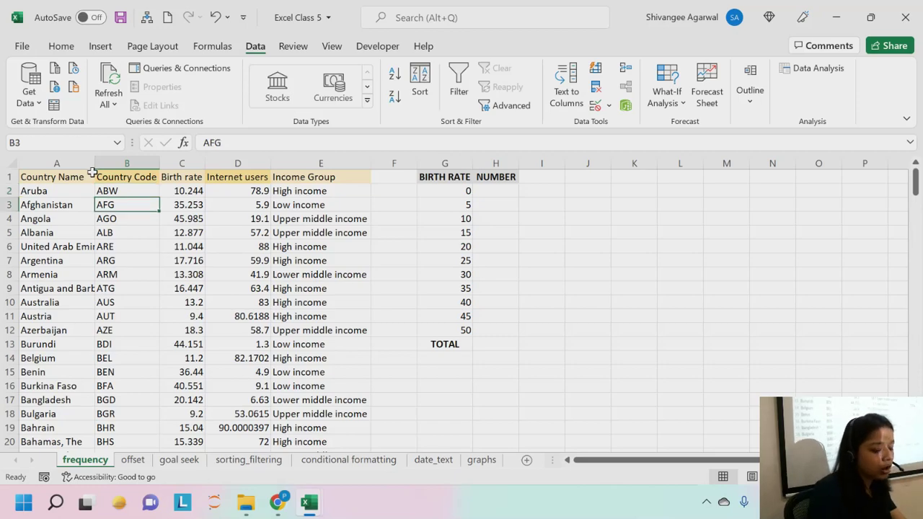
{"action": "scroll", "coordinate": [181, 243], "scroll_direction": "up", "scroll_amount": 1}
{"action": "scroll", "coordinate": [216, 231], "scroll_direction": "up", "scroll_amount": 1}
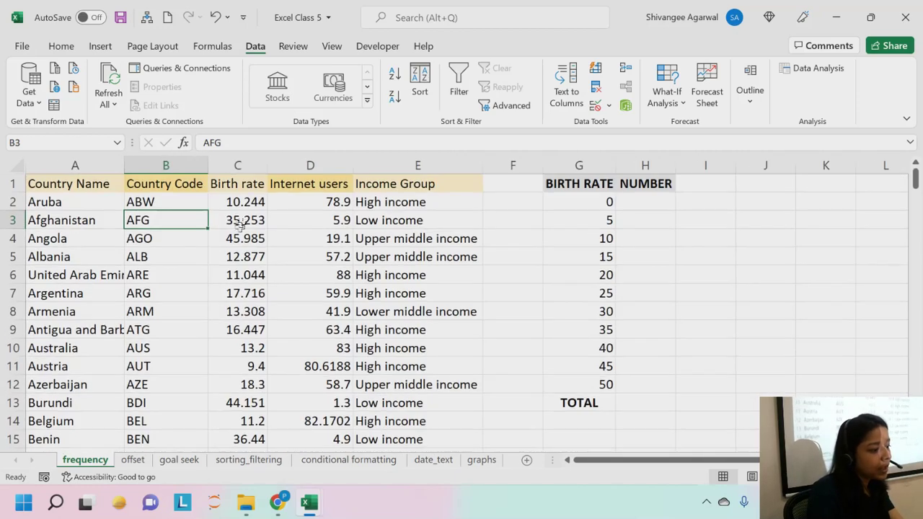
{"action": "left_click", "coordinate": [243, 201]}
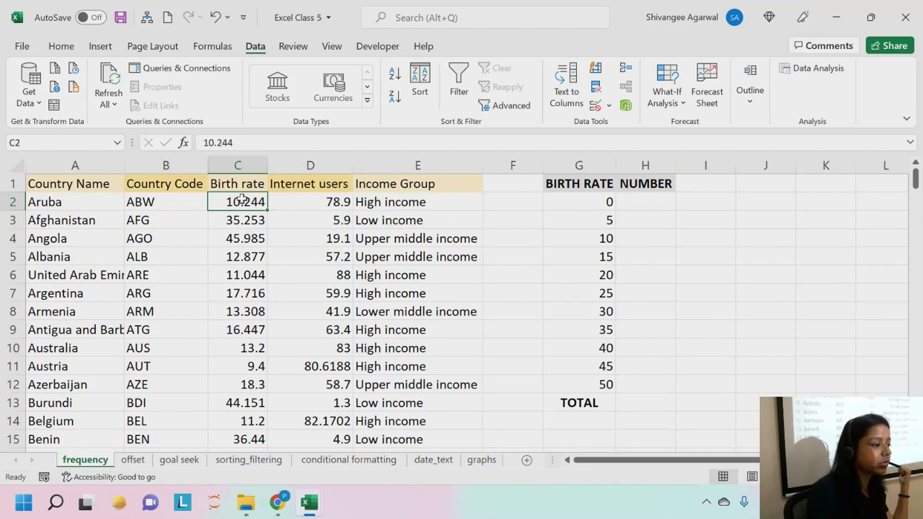
{"action": "key", "text": "Right"}
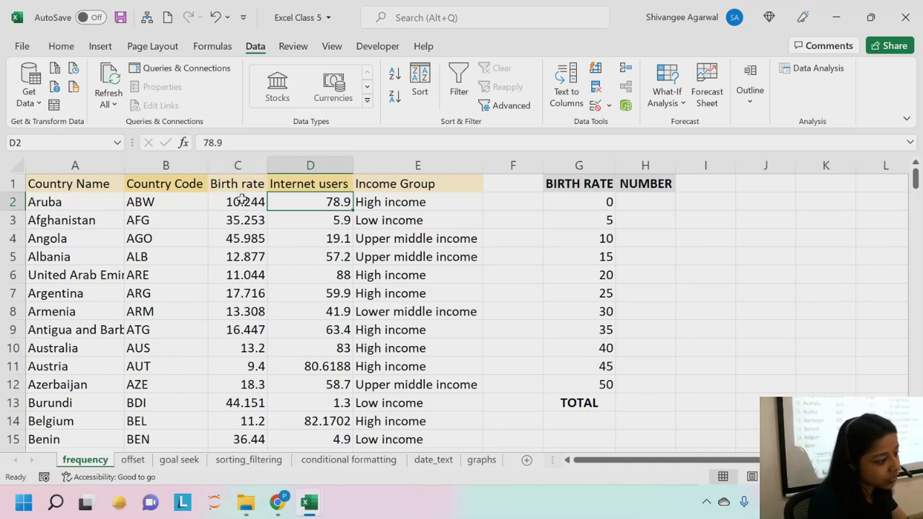
{"action": "key", "text": "Right"}
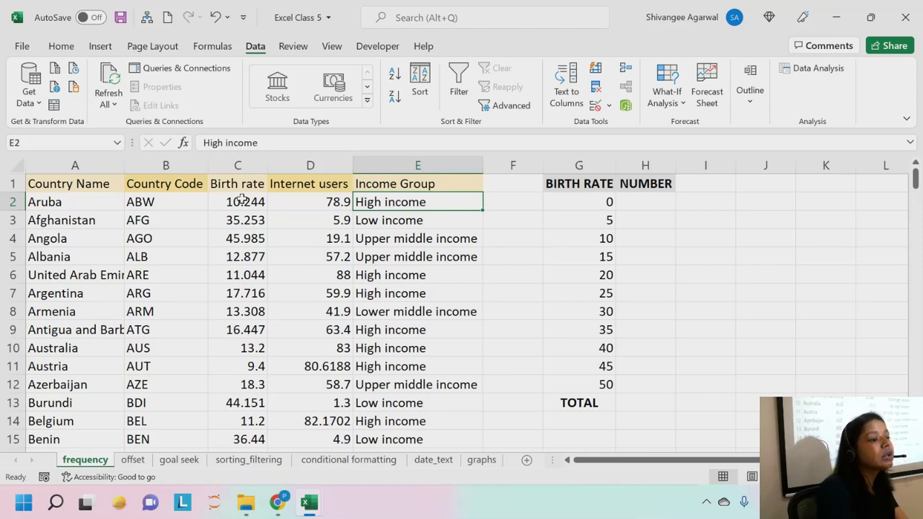
- Find all cells containing INDIA on the frequency sheet and move the search dialog clear of the table columns
{"action": "key", "text": "ctrl+f"}
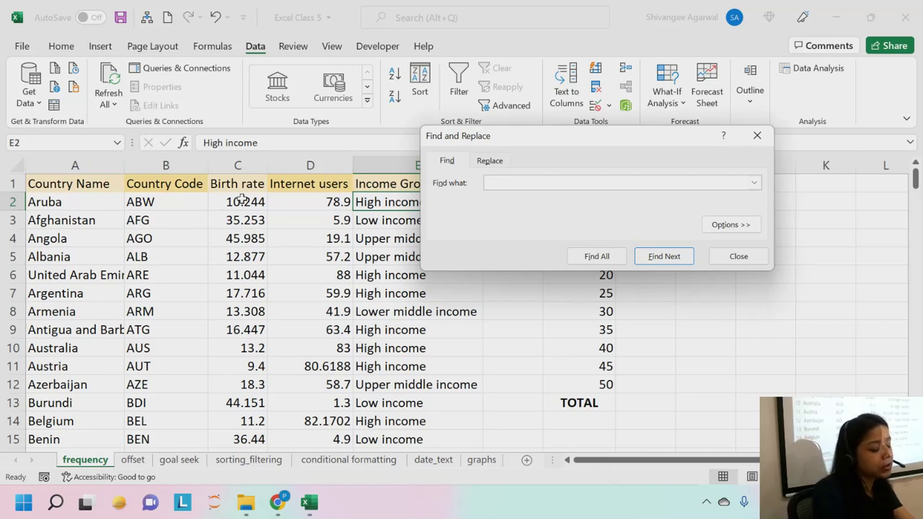
{"action": "type", "text": "INDIA"}
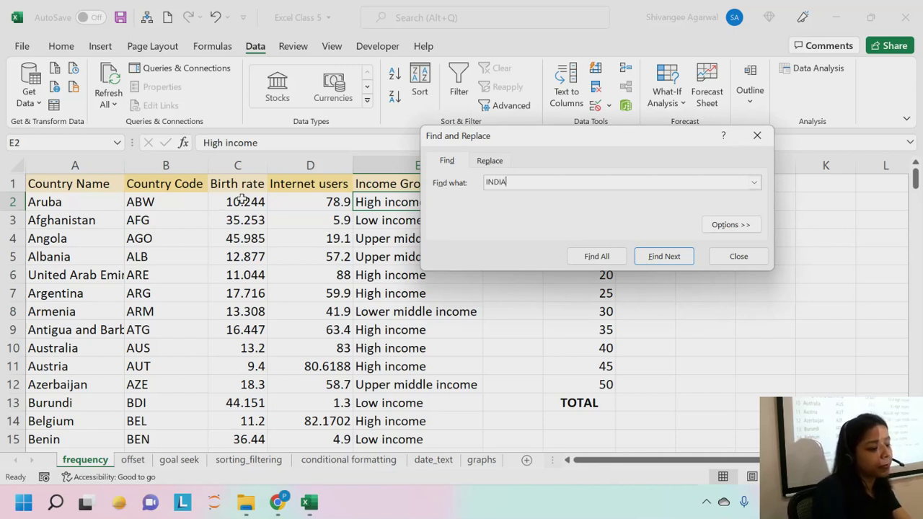
{"action": "left_click", "coordinate": [597, 257]}
{"action": "scroll", "coordinate": [100, 374], "scroll_direction": "down", "scroll_amount": 1}
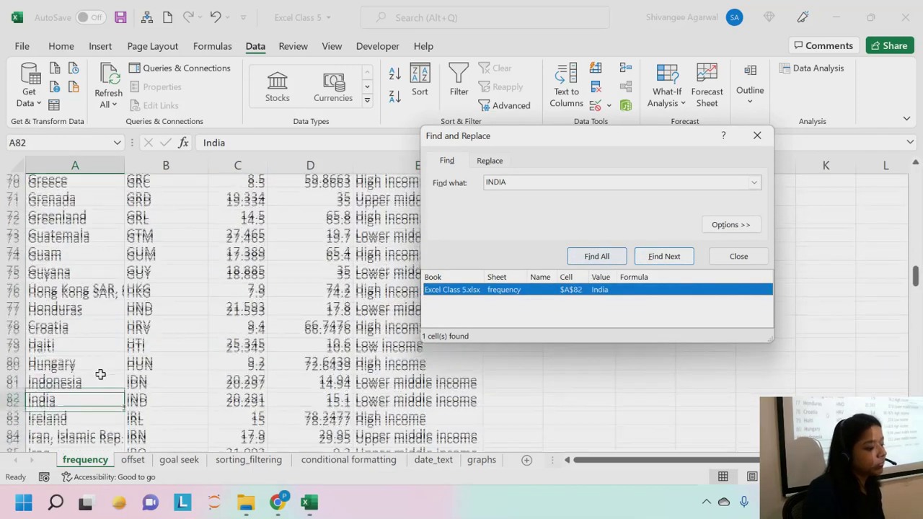
{"action": "scroll", "coordinate": [100, 375], "scroll_direction": "down", "scroll_amount": 1}
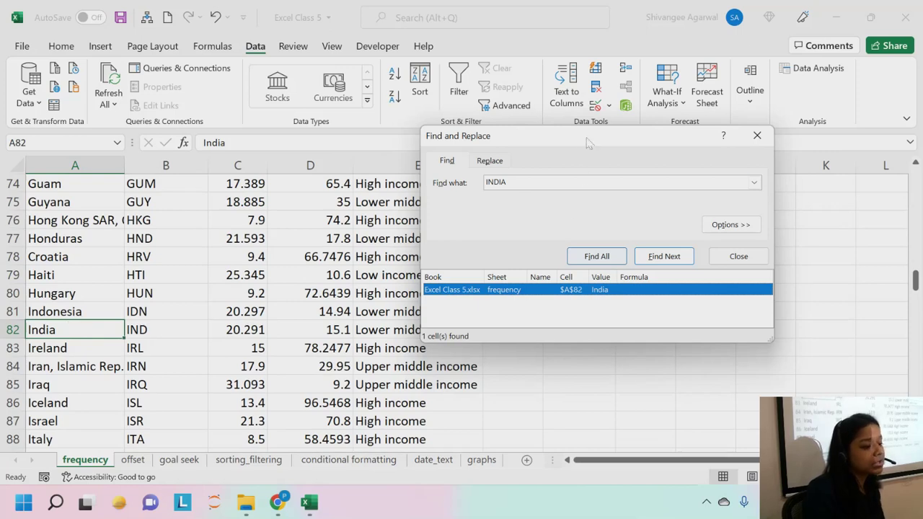
{"action": "left_click_drag", "start_coordinate": [587, 144], "coordinate": [676, 122]}
- Check India's birth rate, income group and internet users, then close the search dialog and return to cell A1
{"action": "left_click", "coordinate": [257, 329]}
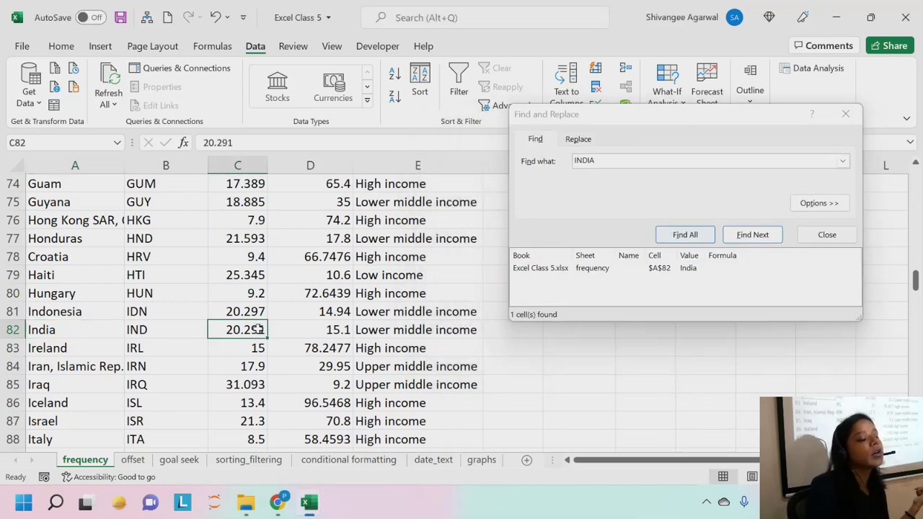
{"action": "left_click", "coordinate": [394, 331]}
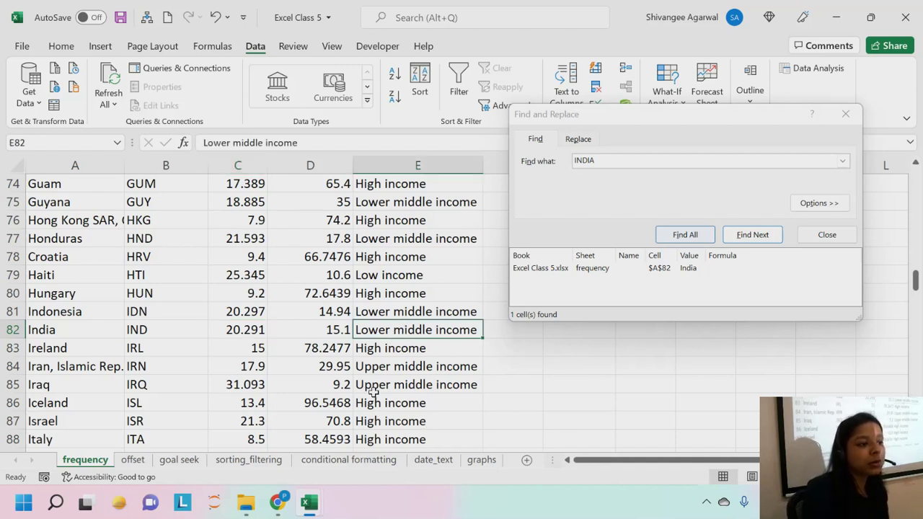
{"action": "left_click", "coordinate": [330, 330]}
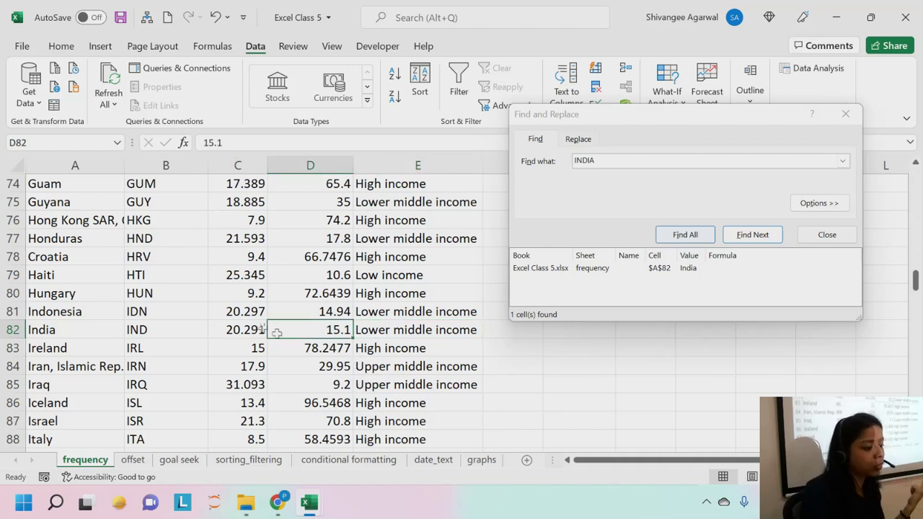
{"action": "left_click", "coordinate": [222, 325]}
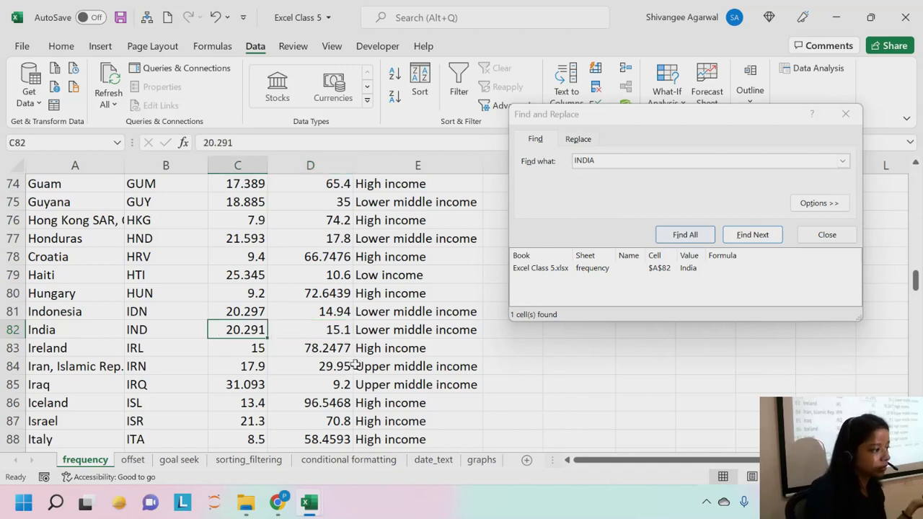
{"action": "left_click", "coordinate": [845, 114]}
{"action": "key", "text": "ctrl+Up"}
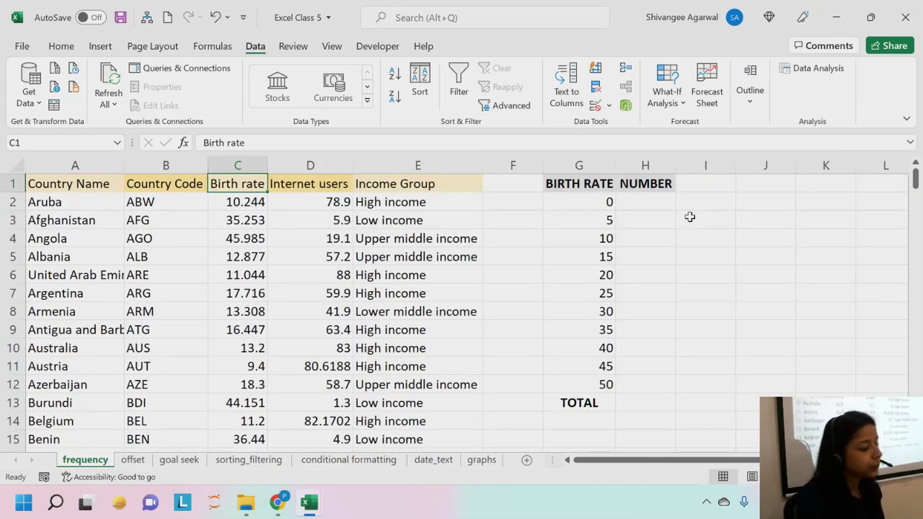
{"action": "key", "text": "Left"}
{"action": "key", "text": "Left"}
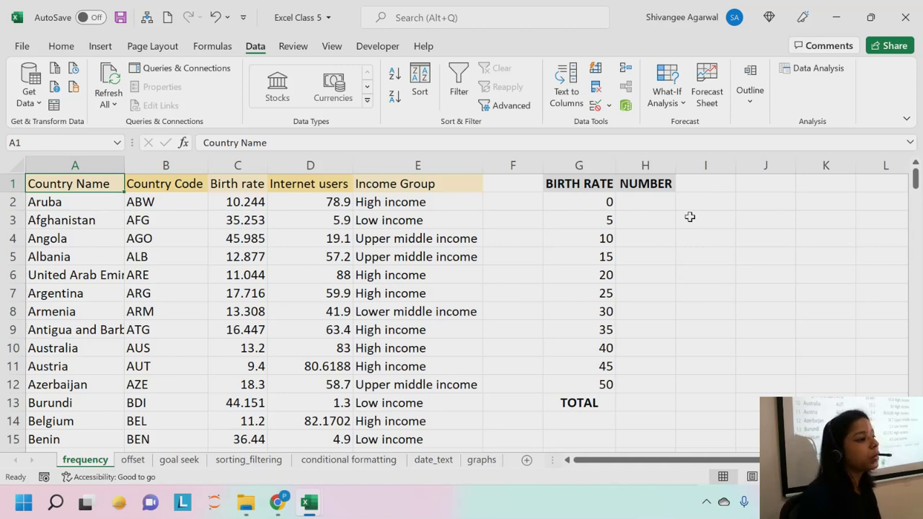
- Begin a FREQUENCY formula over the whole NUMBER range H2:H12 beside the birth-rate bins
{"action": "left_click", "coordinate": [651, 208]}
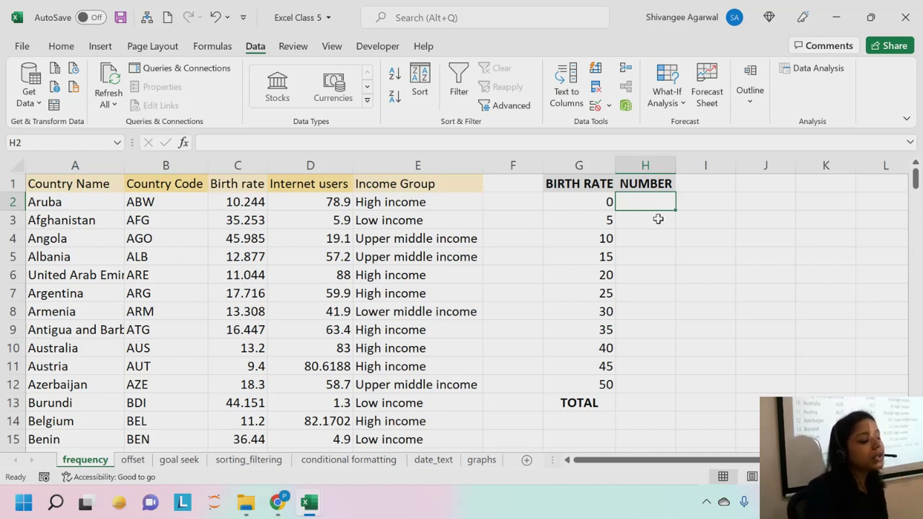
{"action": "left_click", "coordinate": [657, 219]}
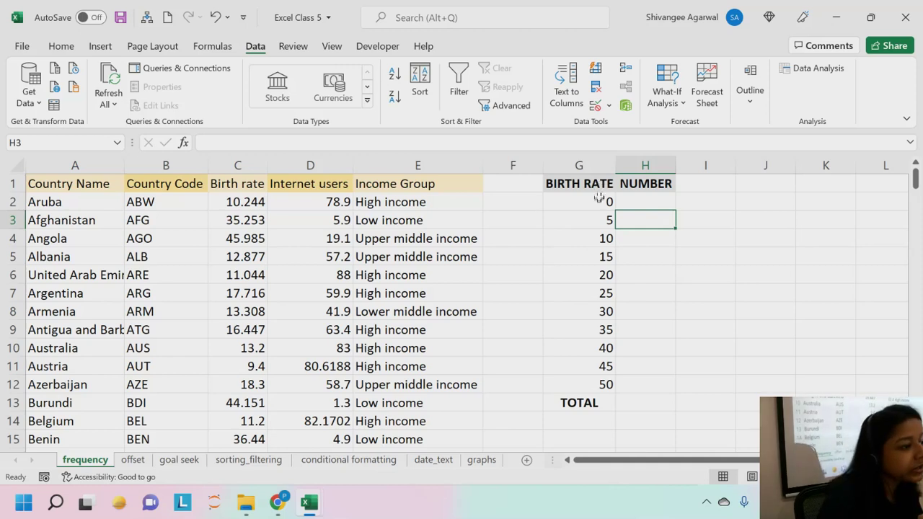
{"action": "left_click", "coordinate": [639, 202]}
{"action": "left_click_drag", "start_coordinate": [639, 202], "coordinate": [654, 383]}
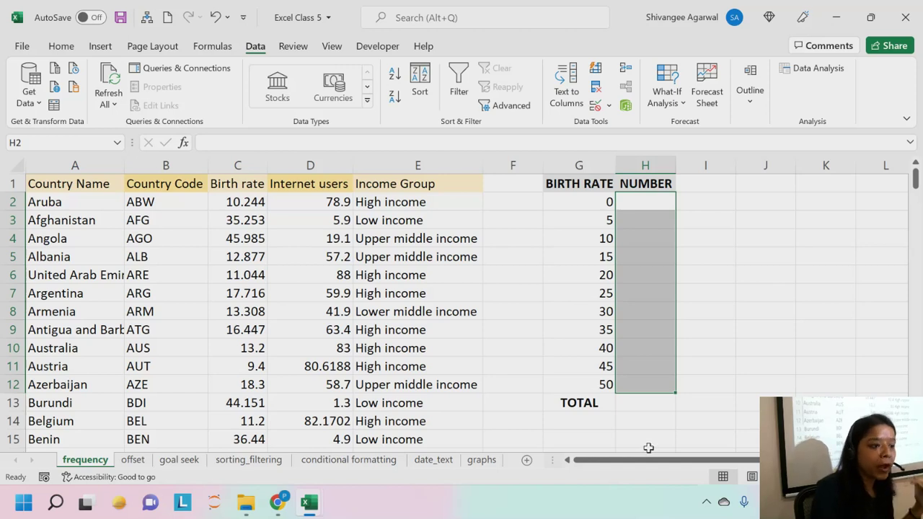
{"action": "left_click", "coordinate": [204, 144]}
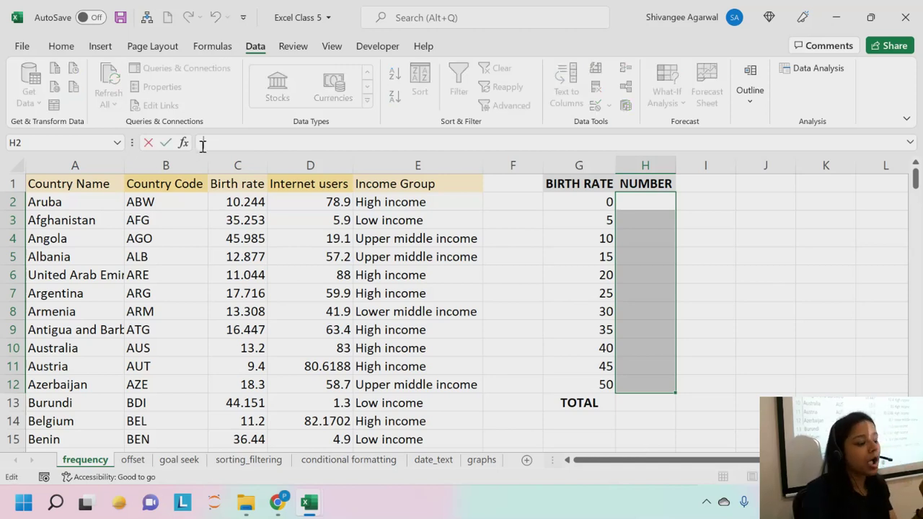
{"action": "type", "text": "=FRI"}
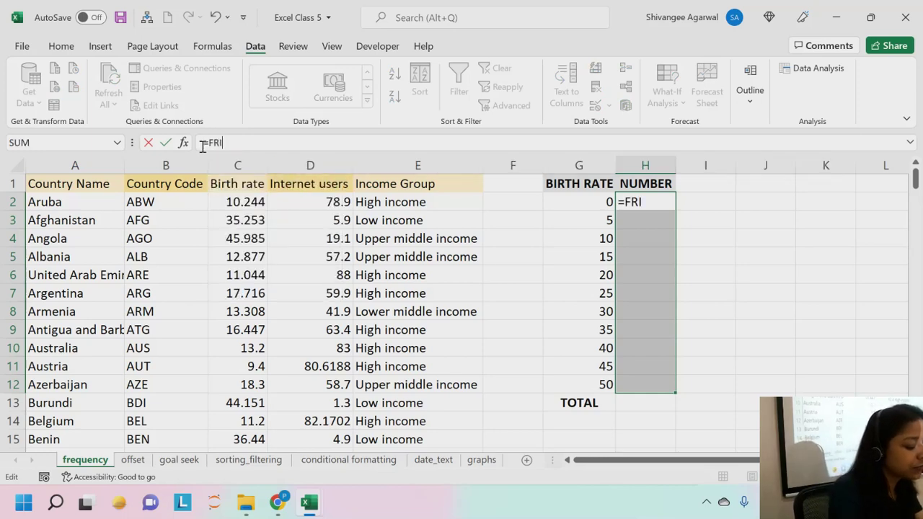
{"action": "key", "text": "BackSpace"}
{"action": "type", "text": "EQ"}
{"action": "key", "text": "Tab"}
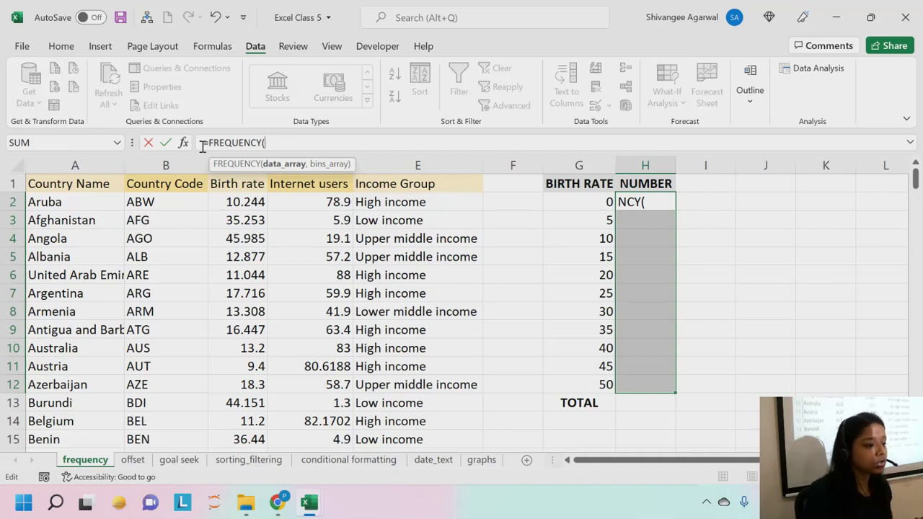
- Supply the birth rates C2:C196 as the data array and the bins G2:G12 as the bins array
{"action": "left_click", "coordinate": [249, 202]}
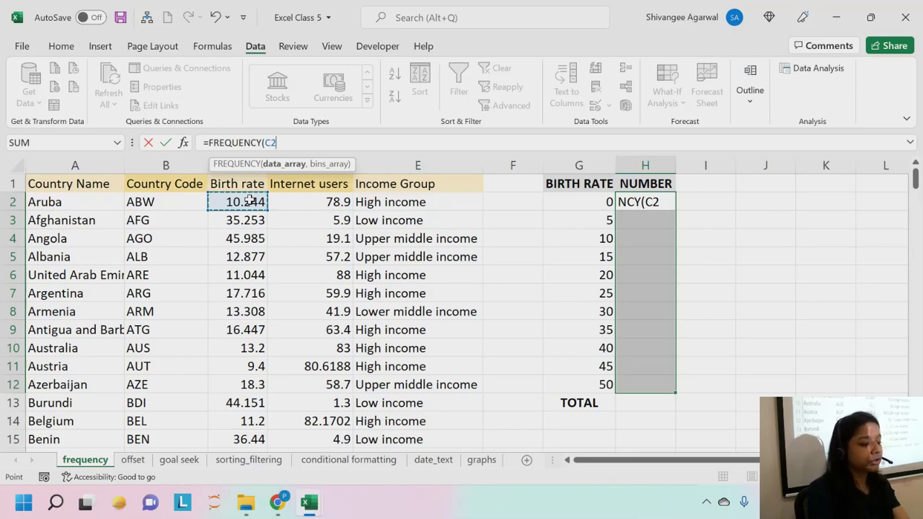
{"action": "key", "text": "ctrl+shift+Down"}
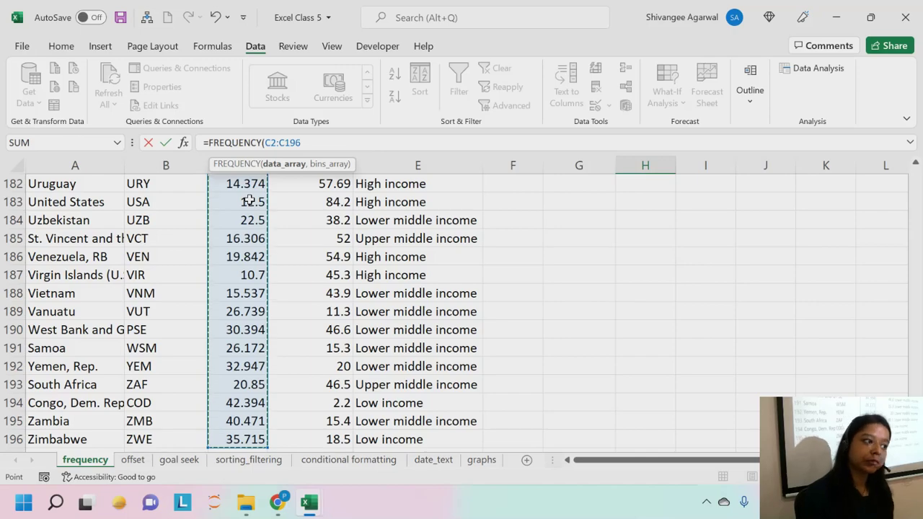
{"action": "type", "text": ","}
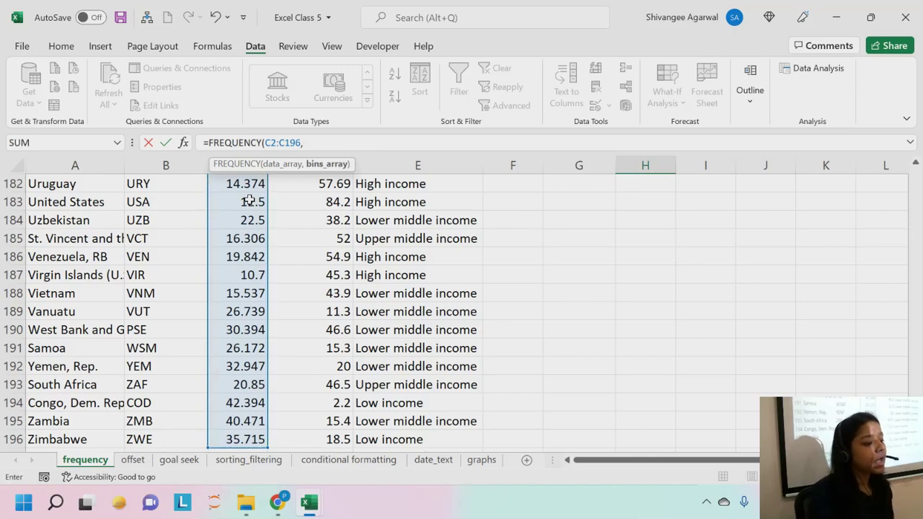
{"action": "scroll", "coordinate": [408, 267], "scroll_direction": "up", "scroll_amount": 20}
{"action": "scroll", "coordinate": [408, 268], "scroll_direction": "up", "scroll_amount": 20}
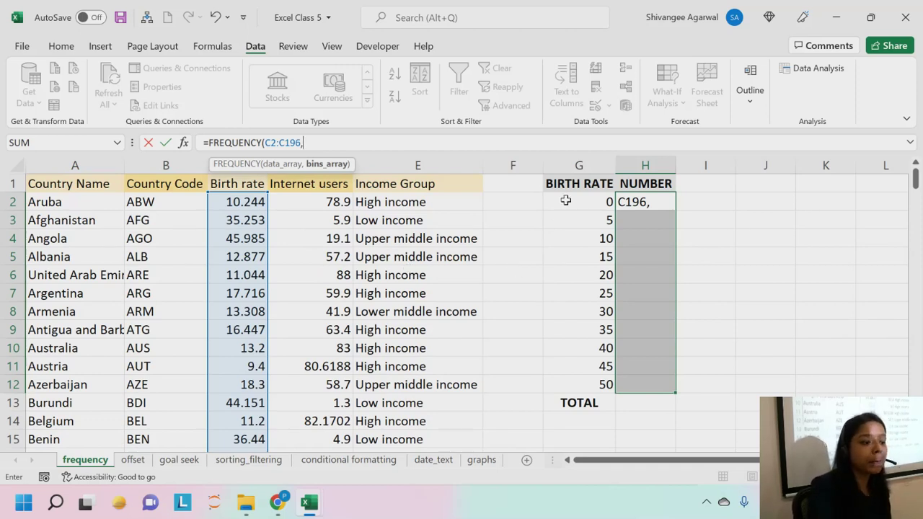
{"action": "left_click_drag", "start_coordinate": [565, 199], "coordinate": [570, 381]}
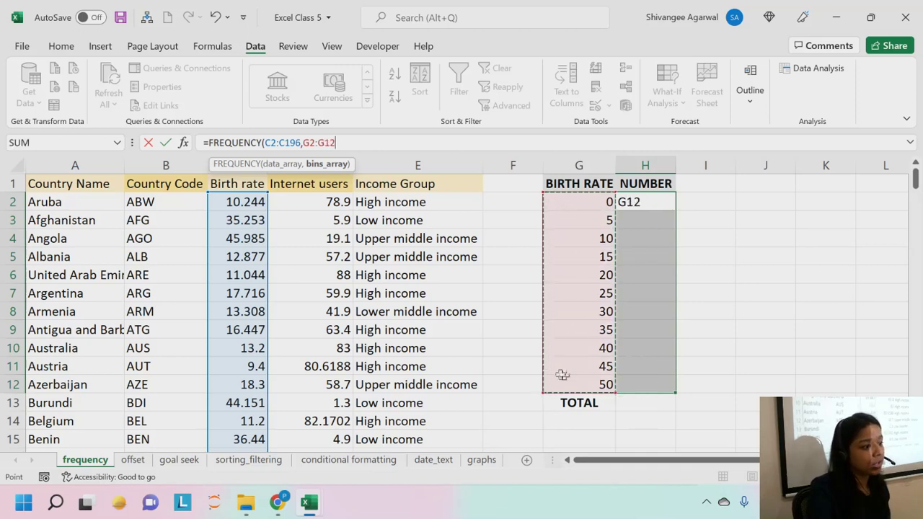
- Make both ranges absolute as $C$2:$C$196 and $G$2:$G$12, and enter the FREQUENCY formula as an array formula across H2:H12
{"action": "left_click", "coordinate": [302, 142]}
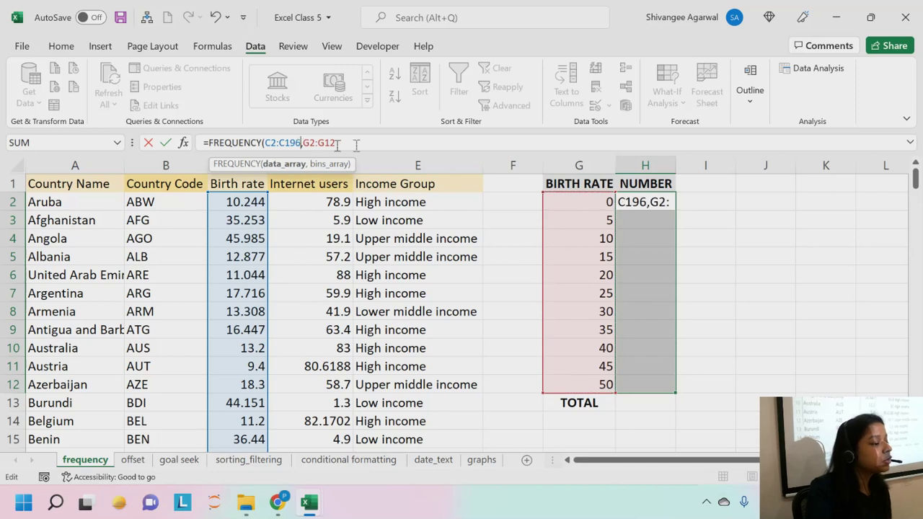
{"action": "key", "text": "F4"}
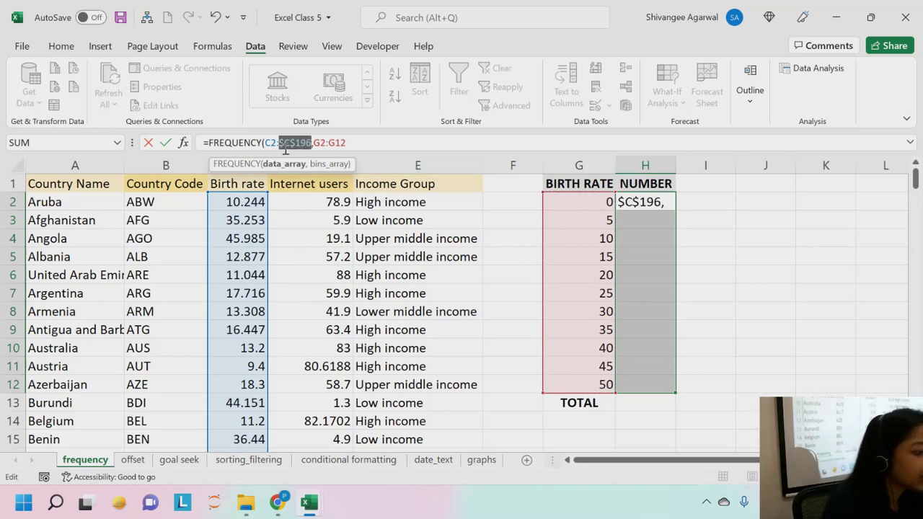
{"action": "key", "text": "Left"}
{"action": "key", "text": "Left"}
{"action": "key", "text": "F4"}
{"action": "left_click", "coordinate": [339, 143]}
{"action": "key", "text": "F4"}
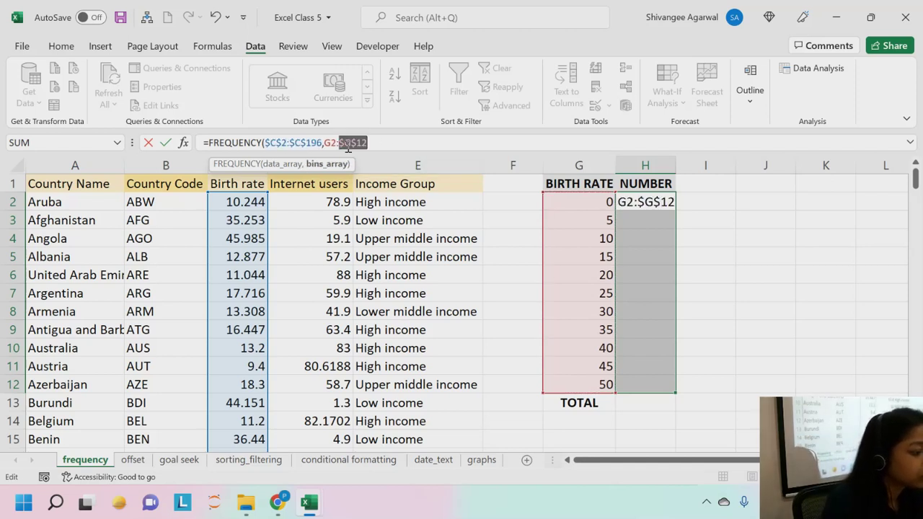
{"action": "left_click", "coordinate": [333, 143]}
{"action": "key", "text": "F4"}
{"action": "left_click", "coordinate": [418, 143]}
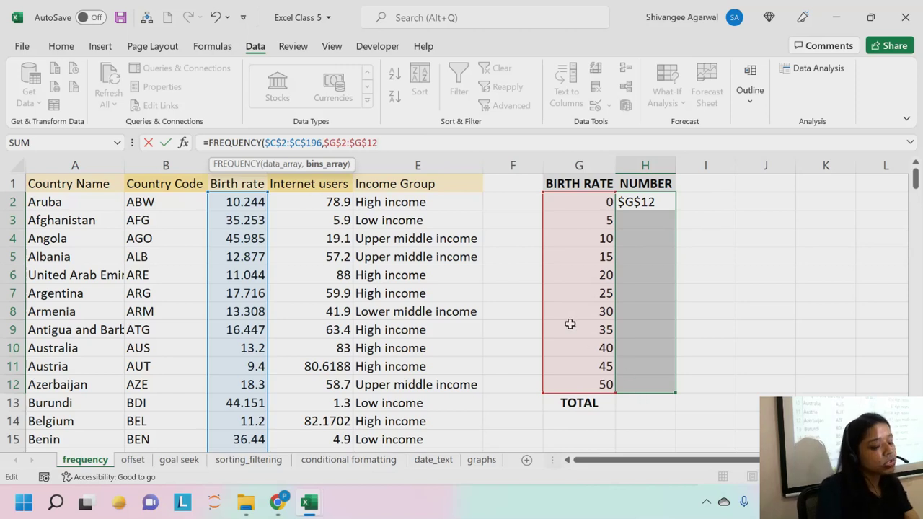
{"action": "type", "text": ")"}
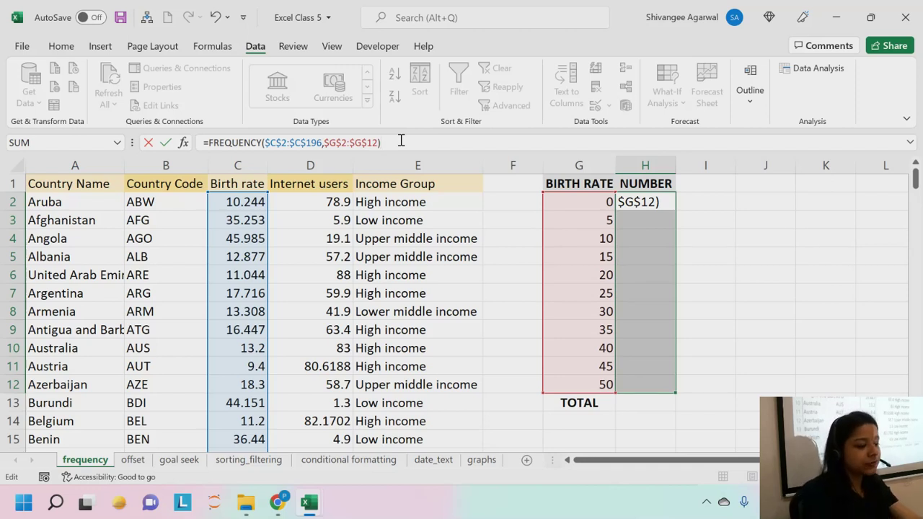
{"action": "key", "text": "ctrl+shift+Return"}
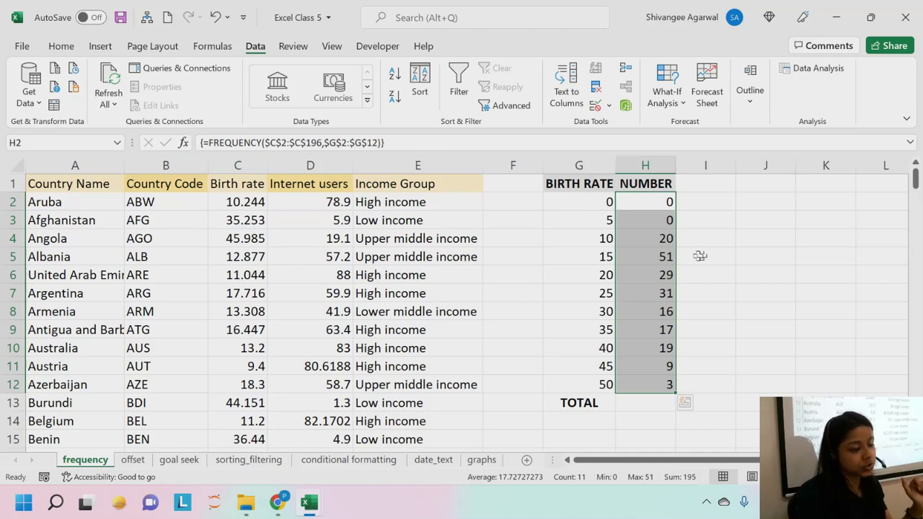
- Try to clear the single array results in H5 and H6, cancelling each edit
{"action": "left_click", "coordinate": [665, 261]}
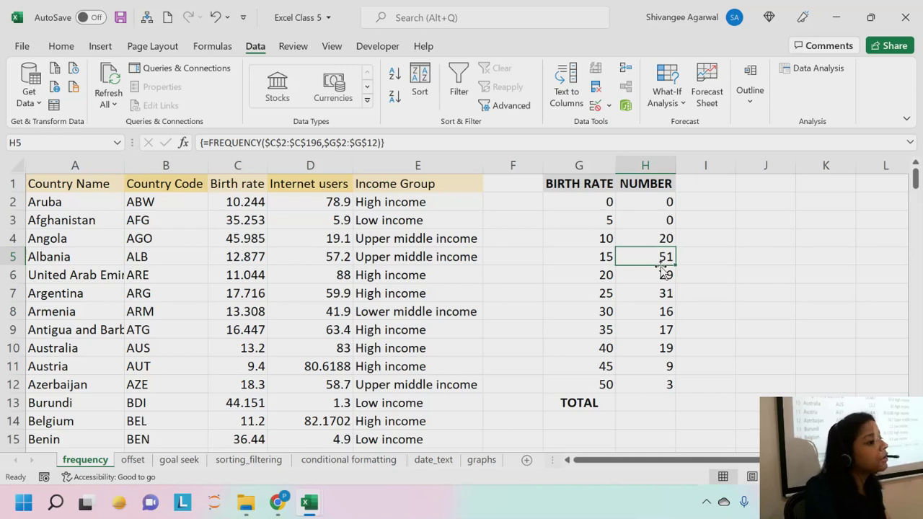
{"action": "key", "text": "BackSpace"}
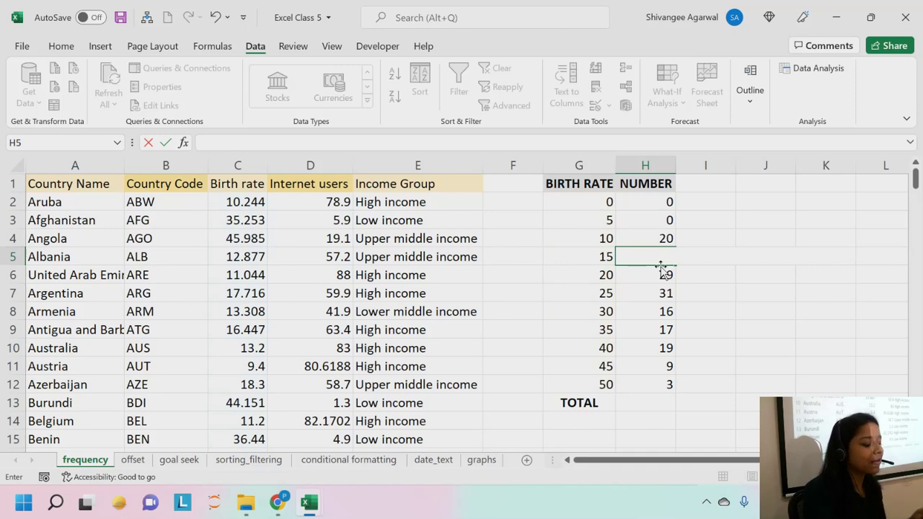
{"action": "key", "text": "Escape"}
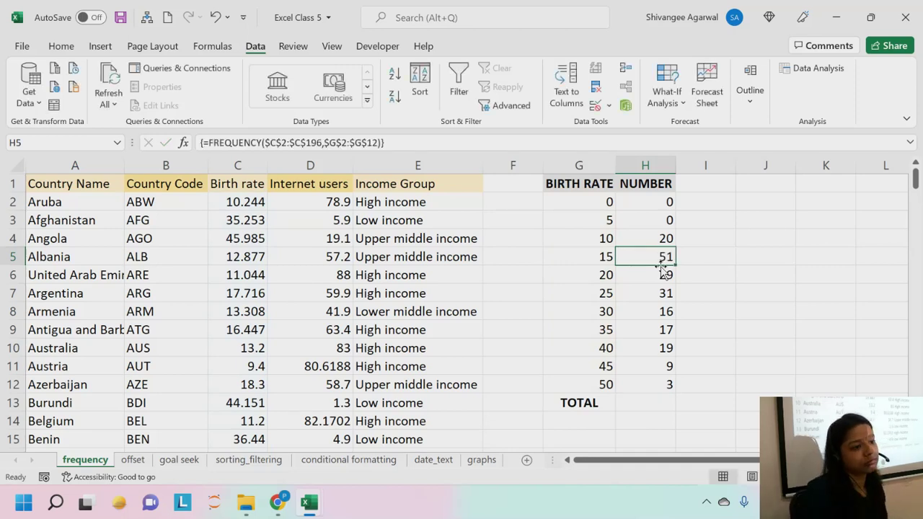
{"action": "left_click", "coordinate": [663, 272]}
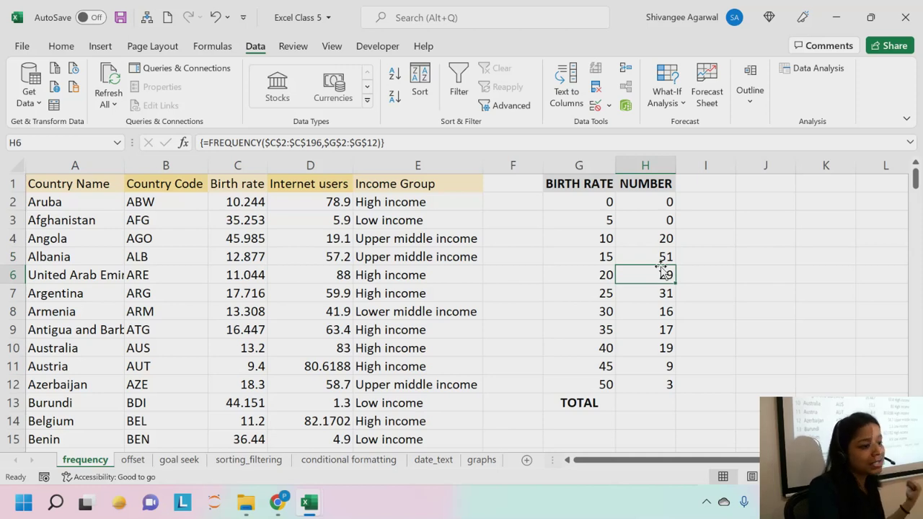
{"action": "key", "text": "BackSpace"}
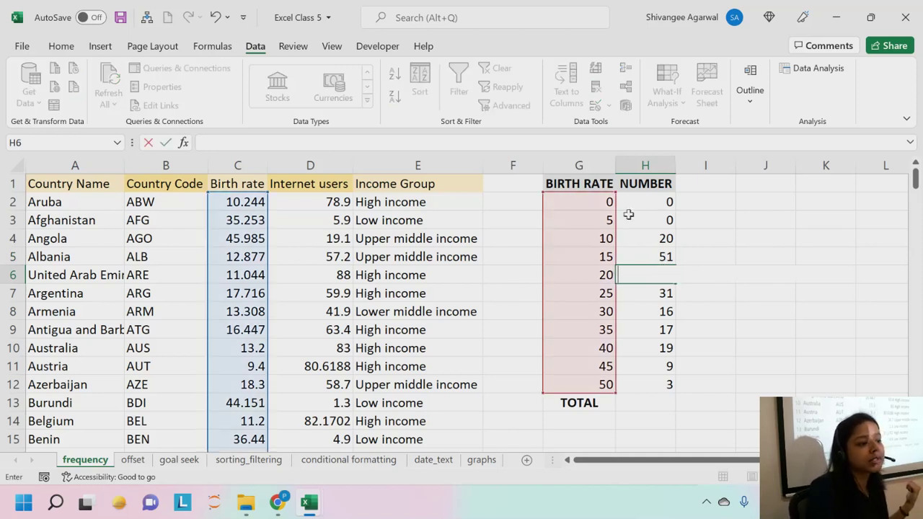
{"action": "key", "text": "Escape"}
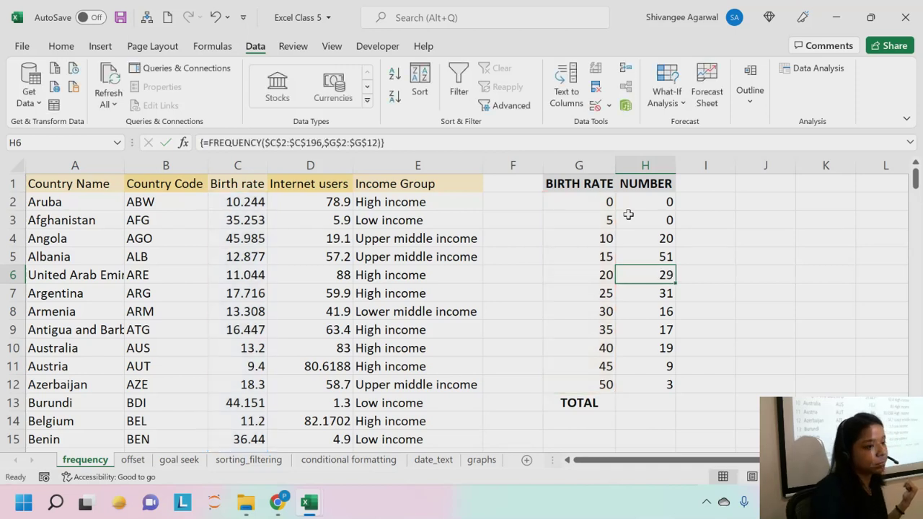
- Total the country counts in H13 with =SUM(H2:H12)
{"action": "left_click", "coordinate": [644, 205]}
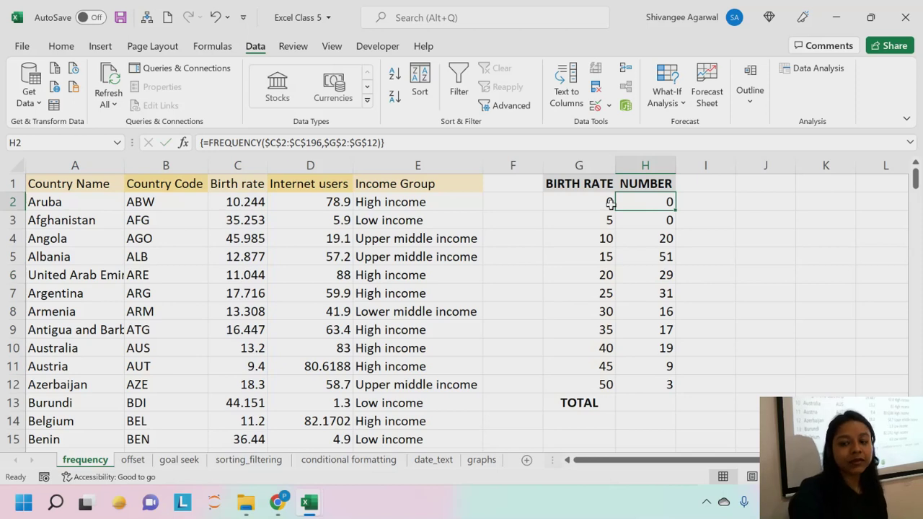
{"action": "key", "text": "Down"}
{"action": "key", "text": "Down"}
{"action": "key", "text": "Down"}
{"action": "key", "text": "Down"}
{"action": "key", "text": "Down"}
{"action": "key", "text": "Down"}
{"action": "key", "text": "Down"}
{"action": "key", "text": "Down"}
{"action": "key", "text": "Down"}
{"action": "key", "text": "Down"}
{"action": "key", "text": "Down"}
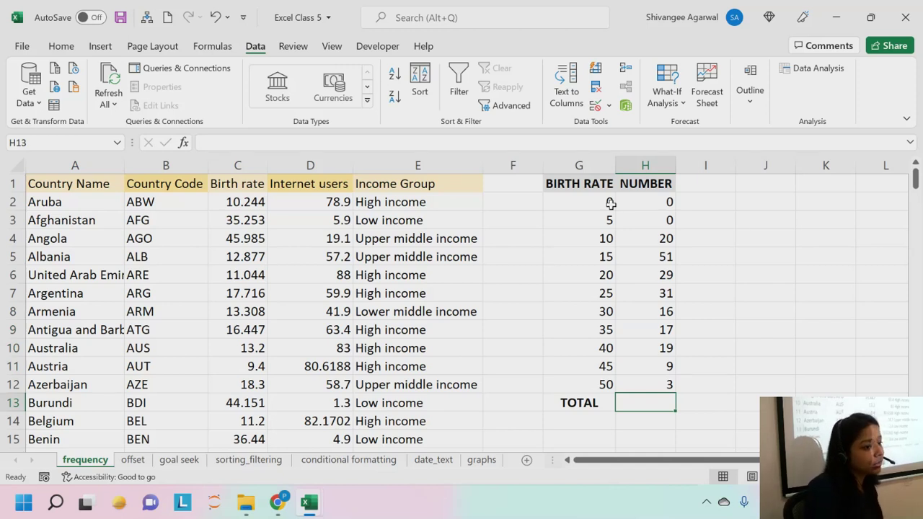
{"action": "key", "text": "alt+equal"}
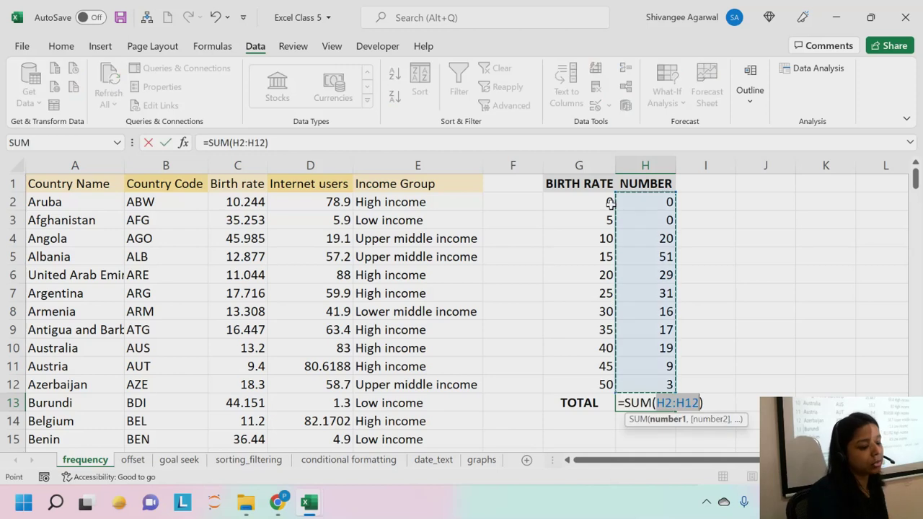
{"action": "key", "text": "Return"}
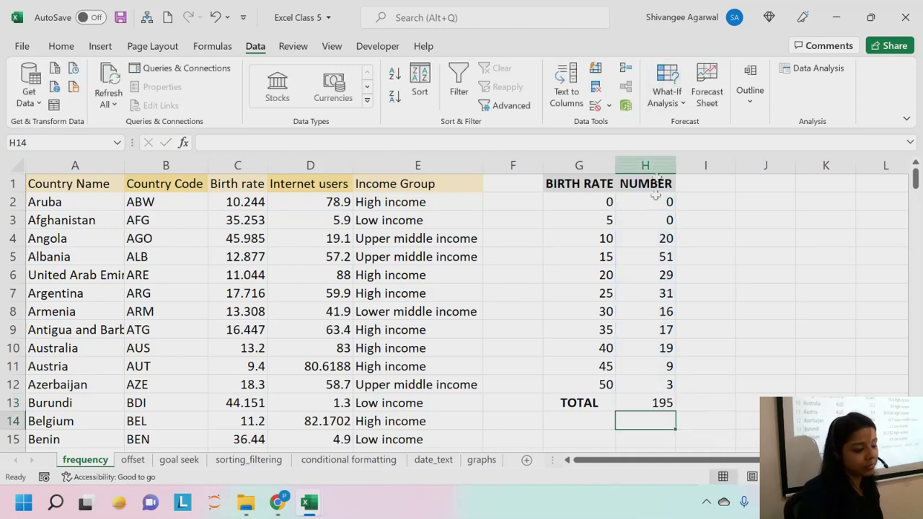
- Highlight the total in H13 with a yellow fill
{"action": "left_click", "coordinate": [662, 402]}
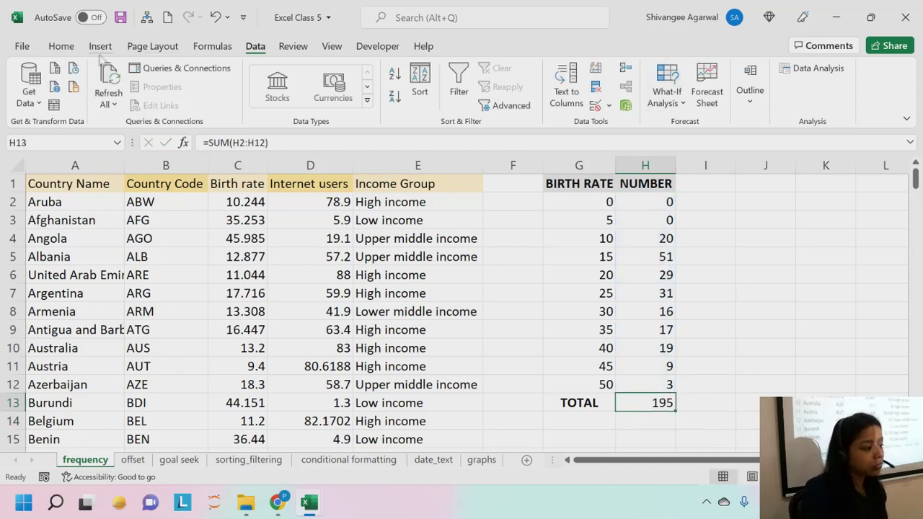
{"action": "left_click", "coordinate": [61, 45]}
{"action": "left_click", "coordinate": [235, 98]}
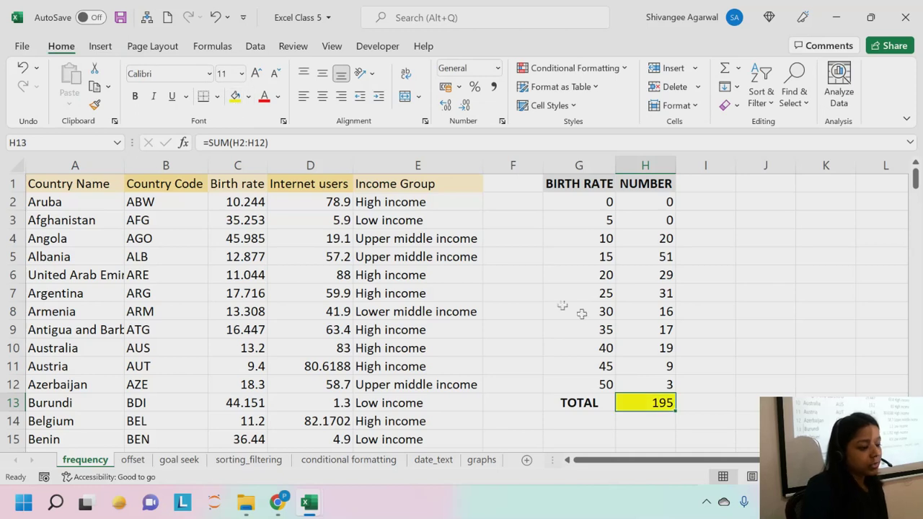
- Review the array formula across H2:H12 and the country counts for the 0, 5, 15 and 45 birth-rate bins
{"action": "left_click_drag", "start_coordinate": [633, 203], "coordinate": [658, 388]}
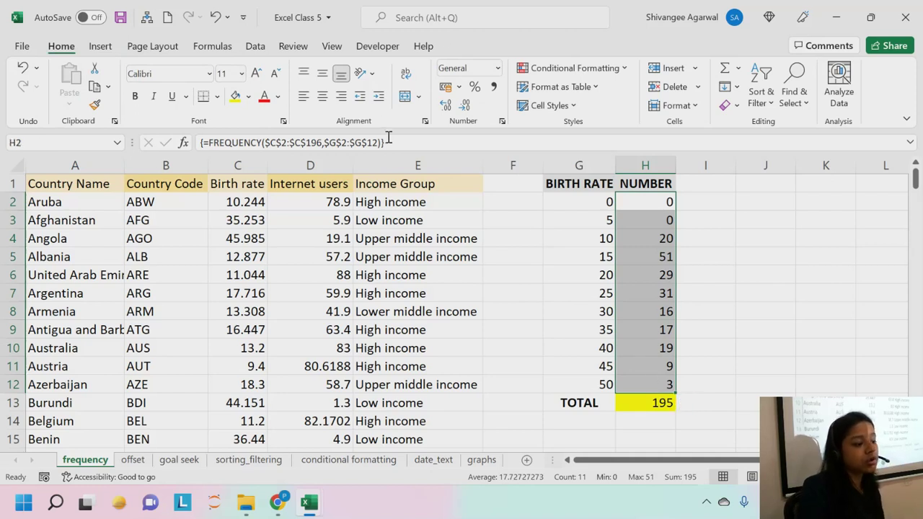
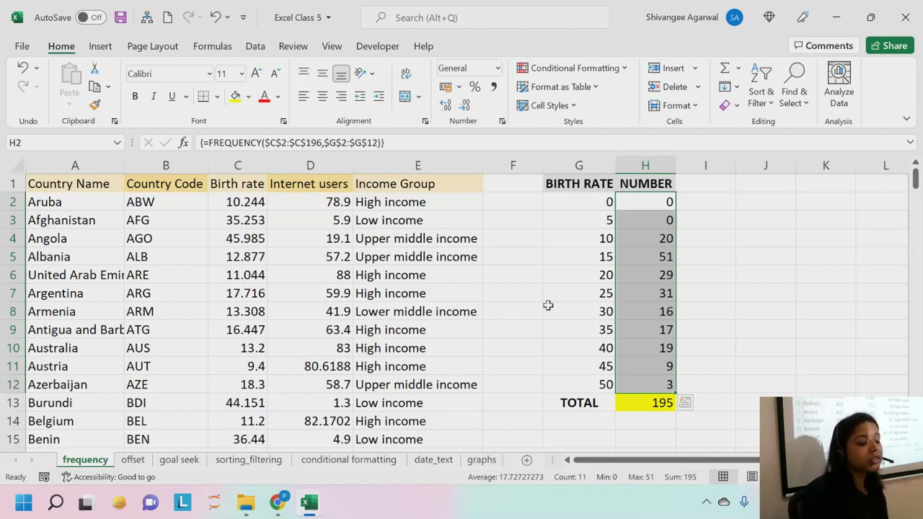
{"action": "left_click", "coordinate": [660, 258]}
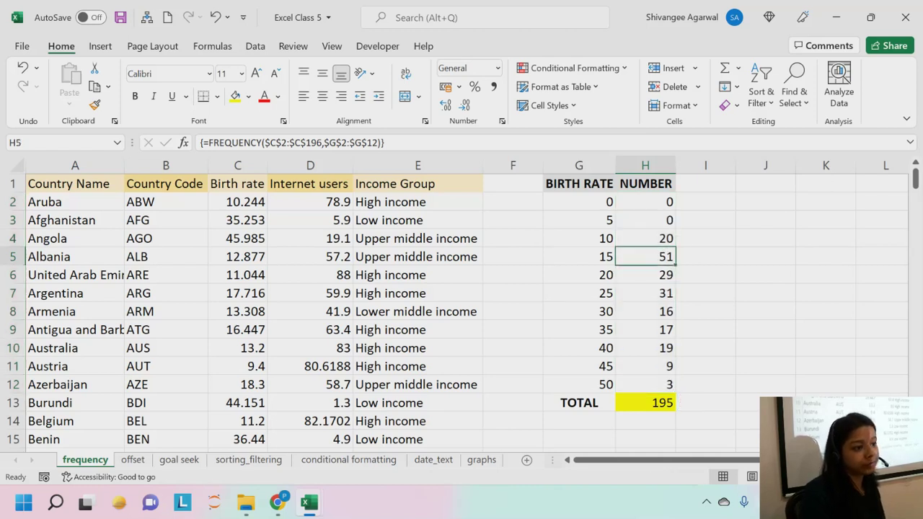
{"action": "key", "text": "super+space"}
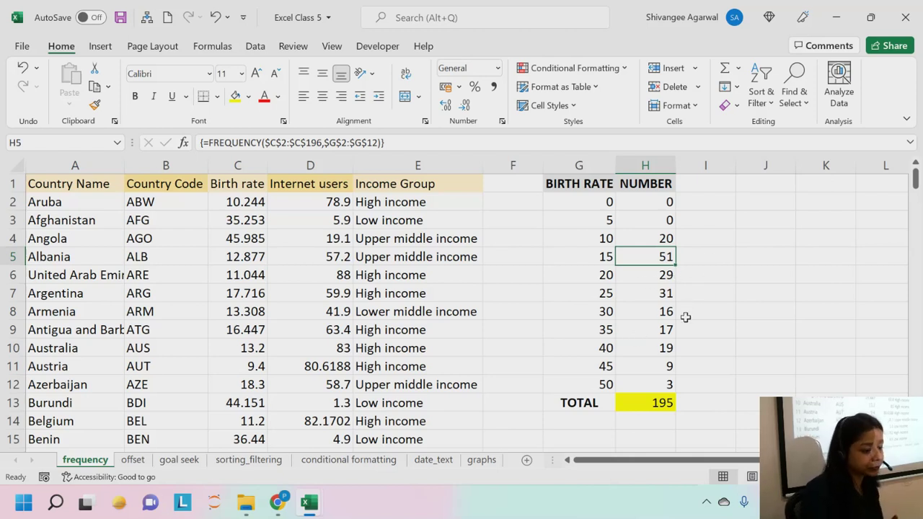
{"action": "left_click_drag", "start_coordinate": [659, 220], "coordinate": [662, 202]}
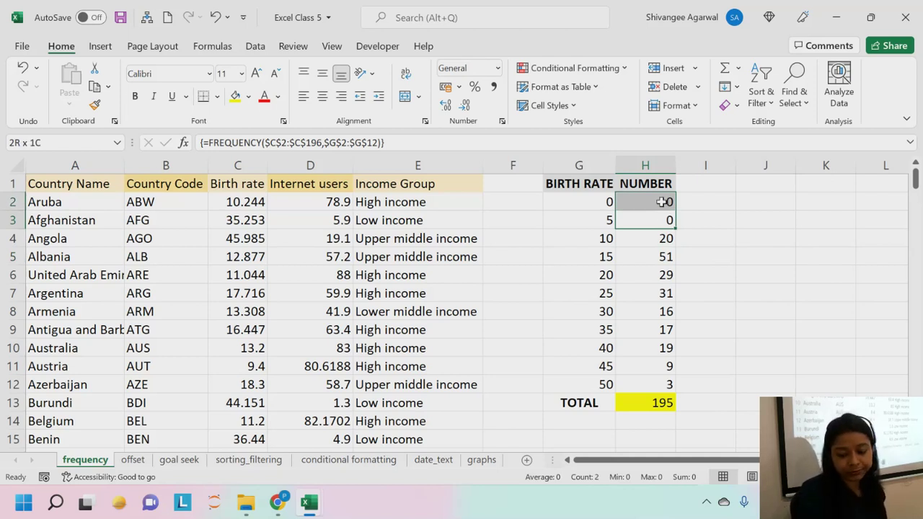
{"action": "left_click", "coordinate": [673, 369]}
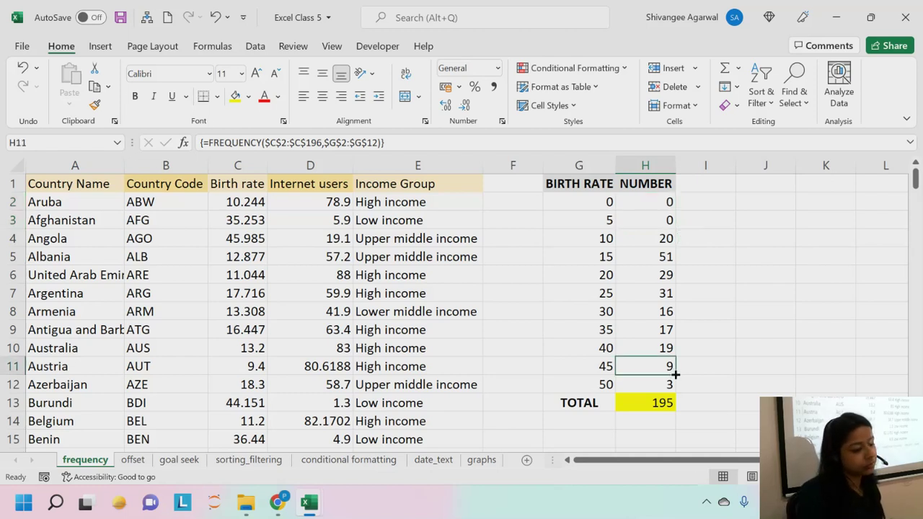
{"action": "left_click_drag", "start_coordinate": [671, 401], "coordinate": [656, 205]}
{"action": "left_click", "coordinate": [660, 268]}
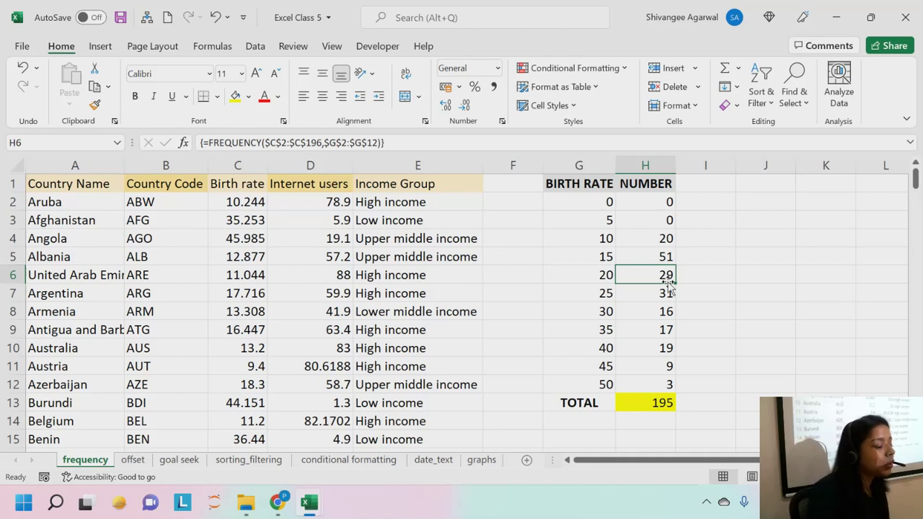
- On the offset sheet, delete the empty column G before the number list that starts at 10
{"action": "left_click", "coordinate": [132, 459]}
{"action": "left_click", "coordinate": [52, 176]}
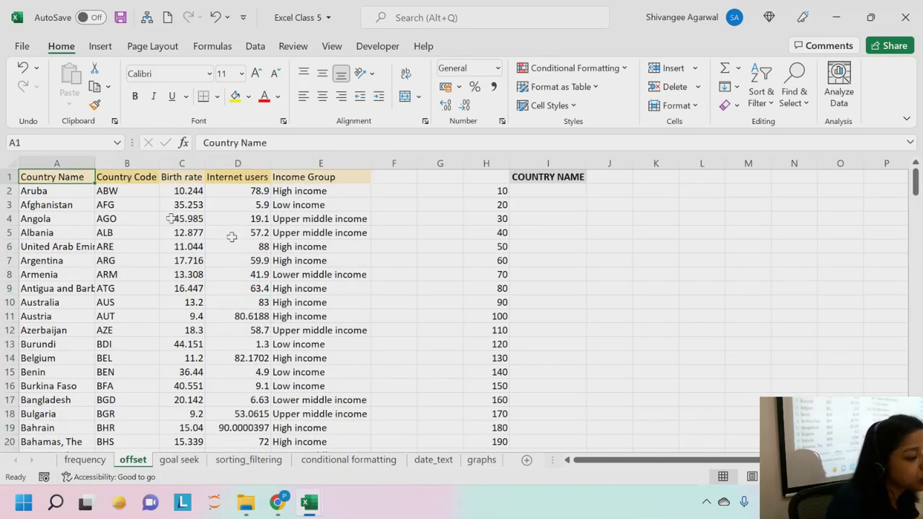
{"action": "scroll", "coordinate": [463, 354], "scroll_direction": "up", "scroll_amount": 1, "text": "ctrl"}
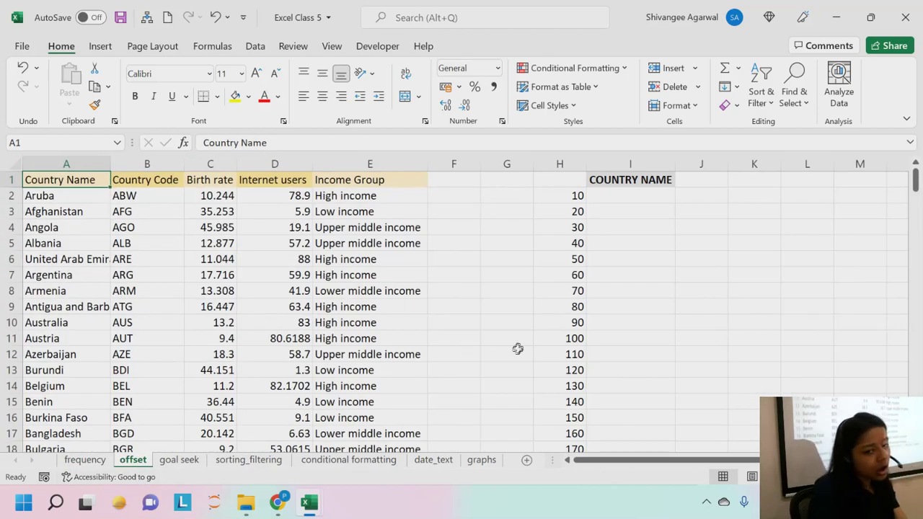
{"action": "left_click", "coordinate": [507, 163]}
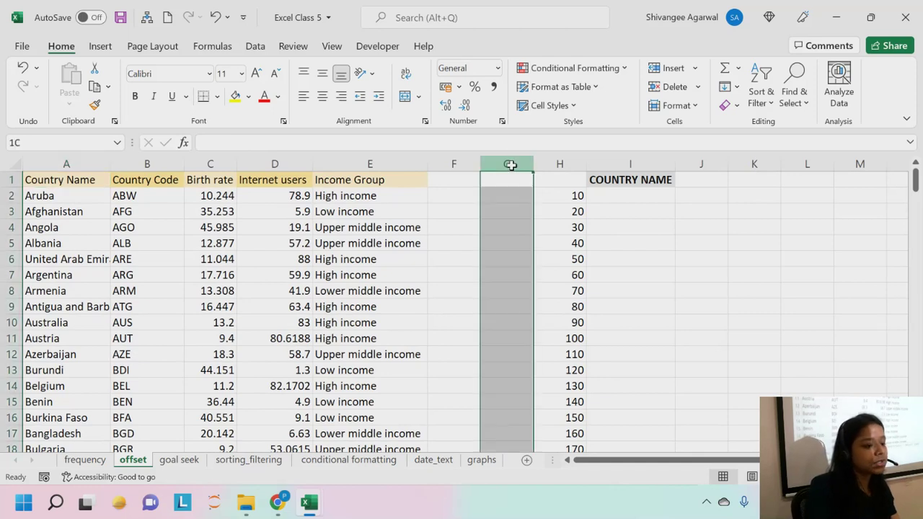
{"action": "left_click", "coordinate": [671, 87]}
{"action": "left_click", "coordinate": [587, 200]}
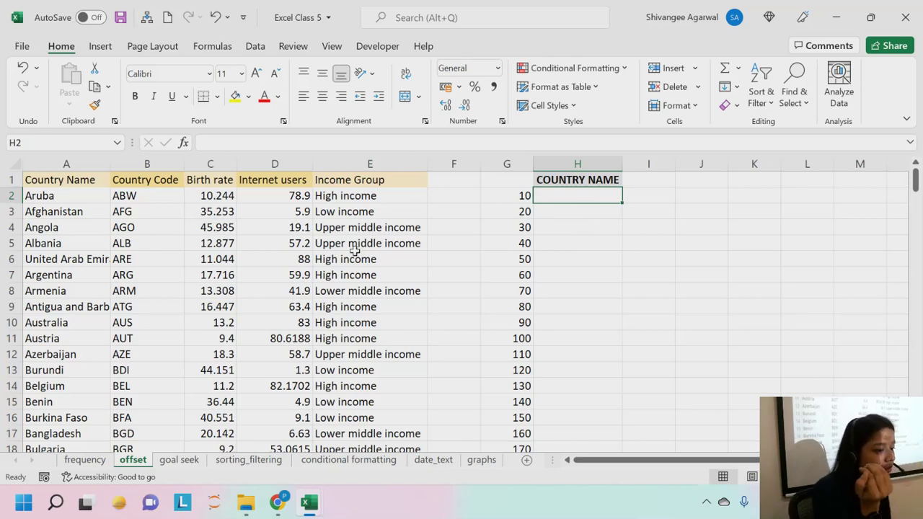
- Examine the country table on the offset sheet, looking at the countries around every tenth position in the Country Name column
{"action": "left_click", "coordinate": [90, 246]}
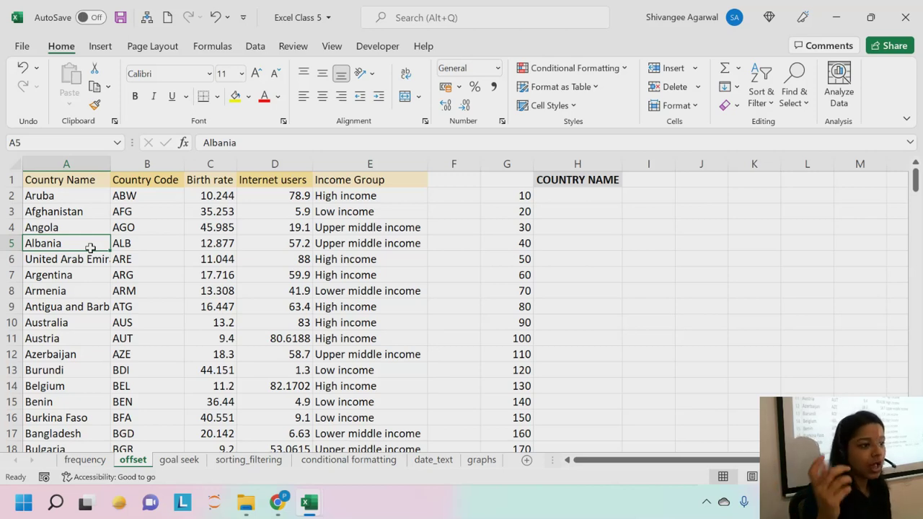
{"action": "left_click_drag", "start_coordinate": [72, 200], "coordinate": [361, 386]}
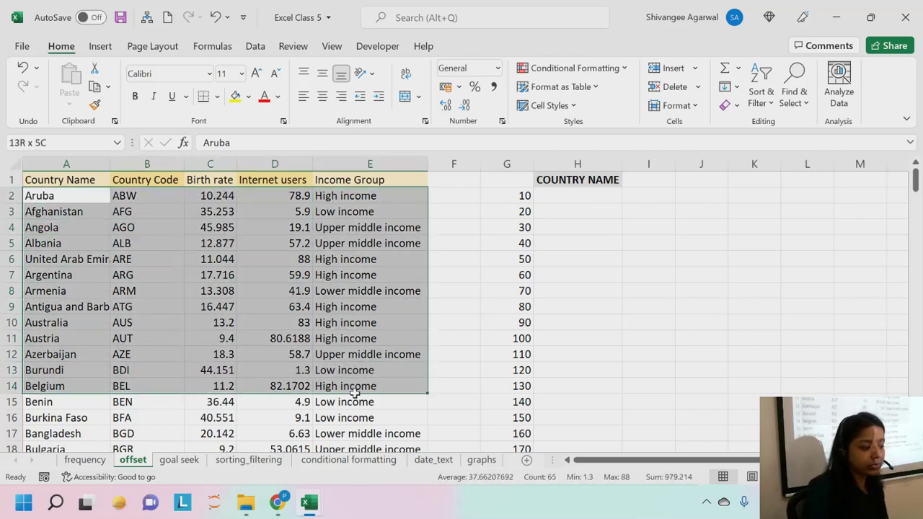
{"action": "left_click", "coordinate": [58, 323]}
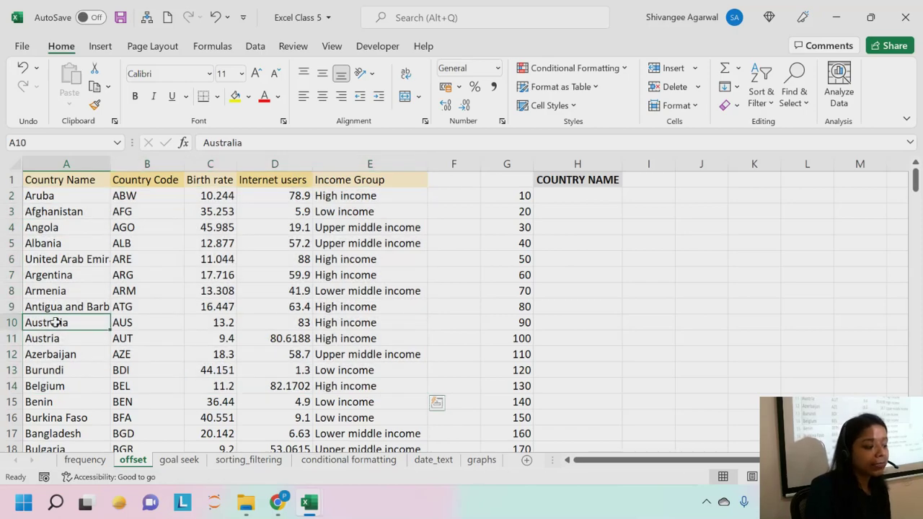
{"action": "left_click", "coordinate": [65, 339]}
{"action": "scroll", "coordinate": [69, 382], "scroll_direction": "down", "scroll_amount": 2}
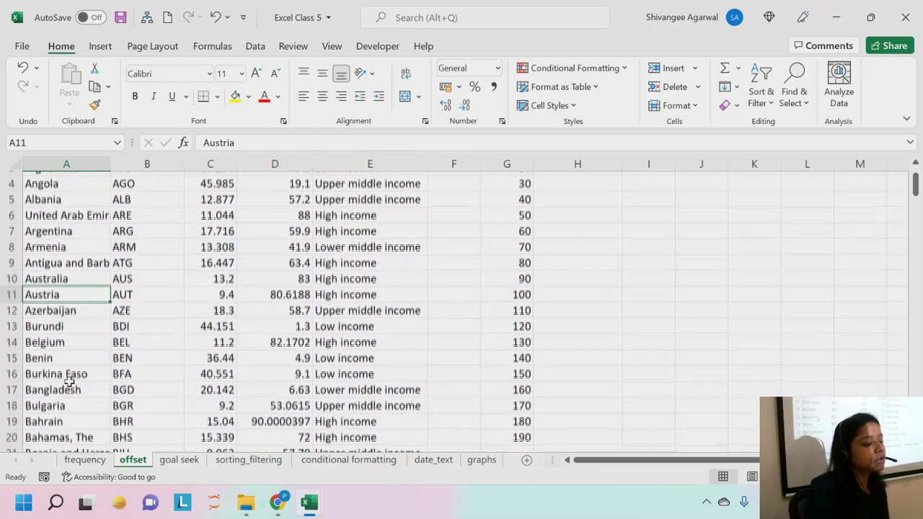
{"action": "left_click", "coordinate": [55, 401]}
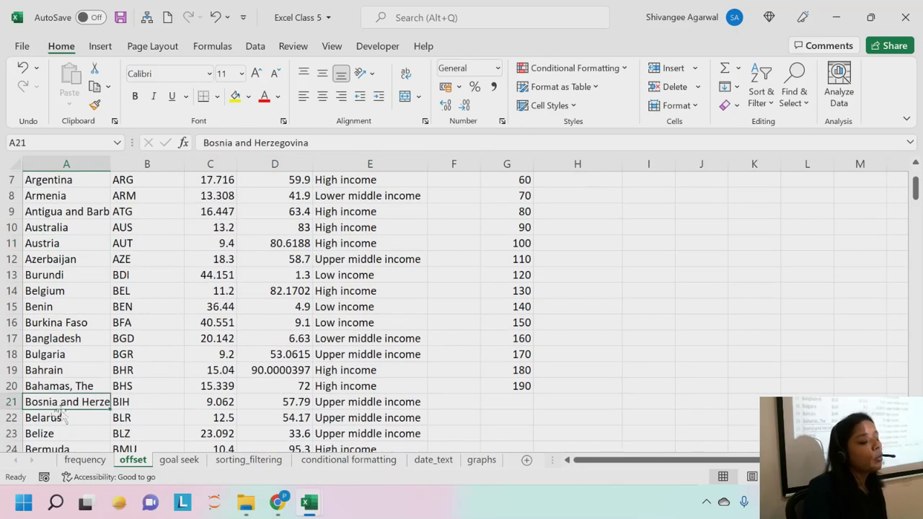
{"action": "scroll", "coordinate": [121, 399], "scroll_direction": "up", "scroll_amount": 2}
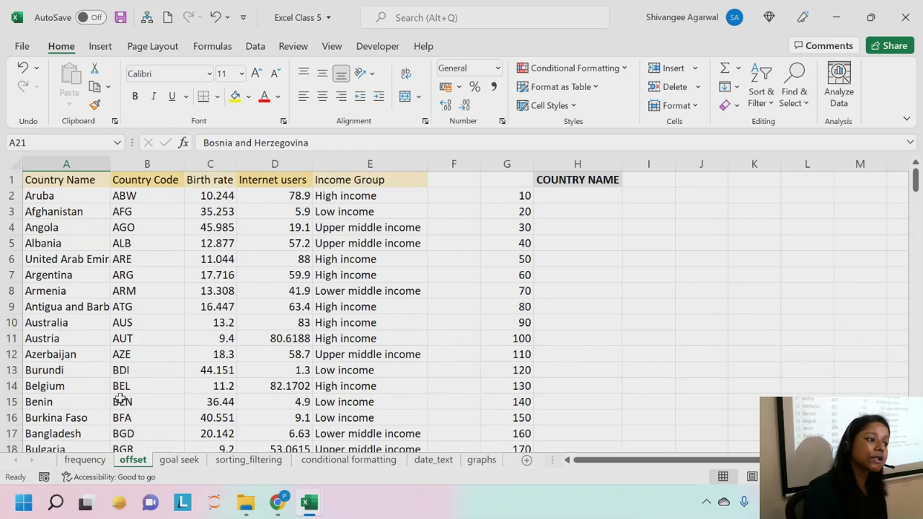
{"action": "left_click", "coordinate": [136, 307]}
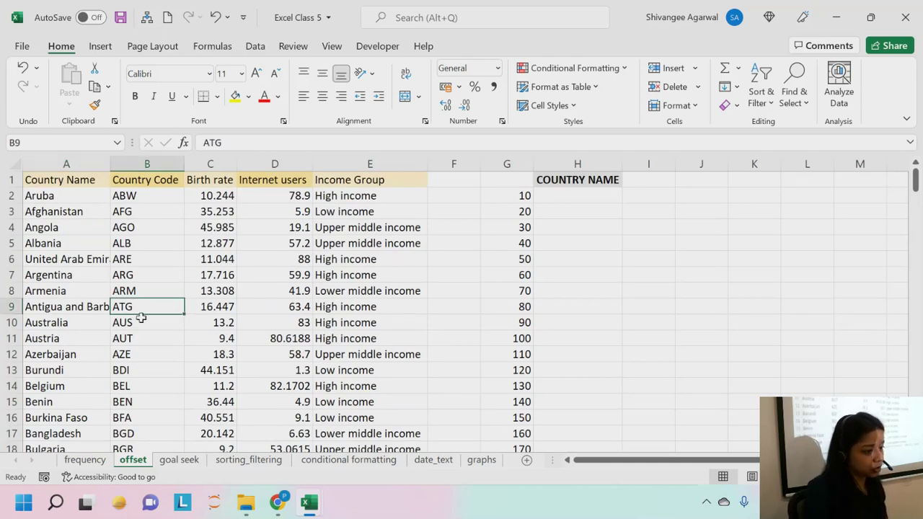
- Enter =OFFSET($A$1,G2,0) in H2 under COUNTRY NAME, with an absolute reference to the Country Name header
{"action": "left_click", "coordinate": [562, 197]}
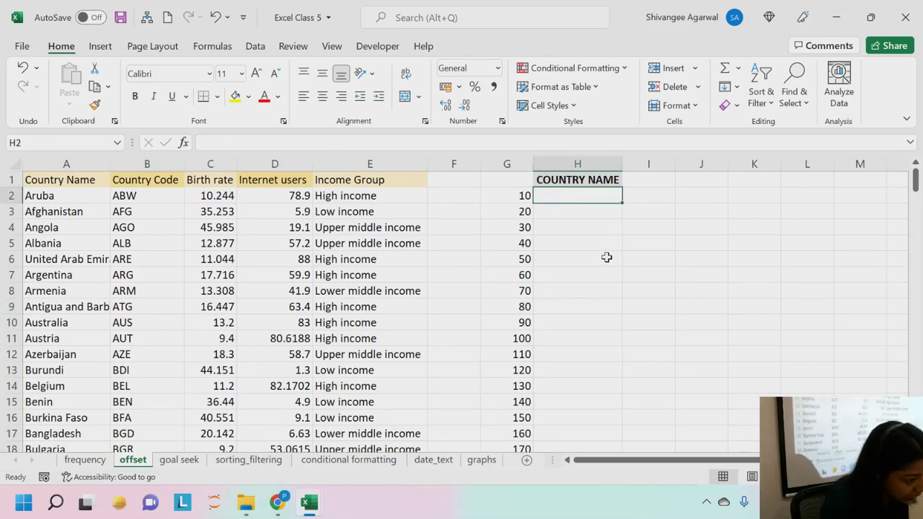
{"action": "scroll", "coordinate": [608, 258], "scroll_direction": "up", "scroll_amount": 2, "text": "ctrl"}
{"action": "scroll", "coordinate": [653, 217], "scroll_direction": "up", "scroll_amount": 1}
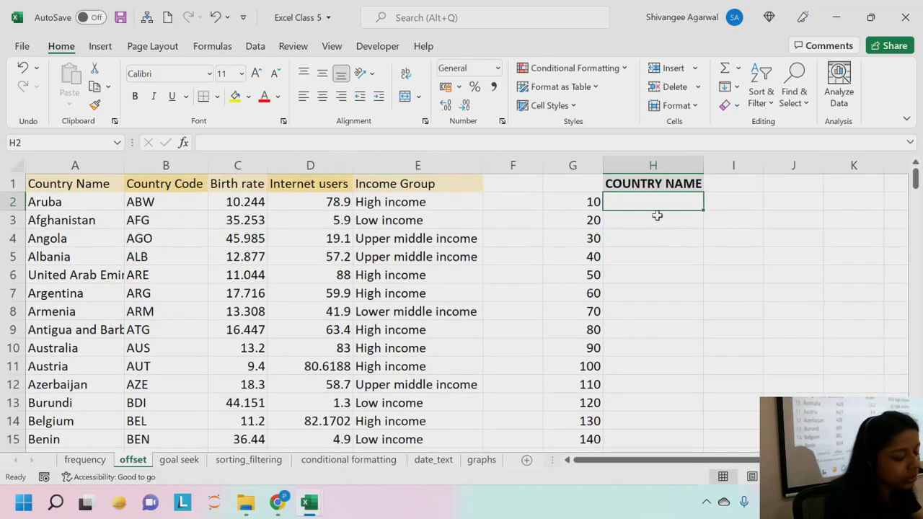
{"action": "type", "text": "=OFFSET"}
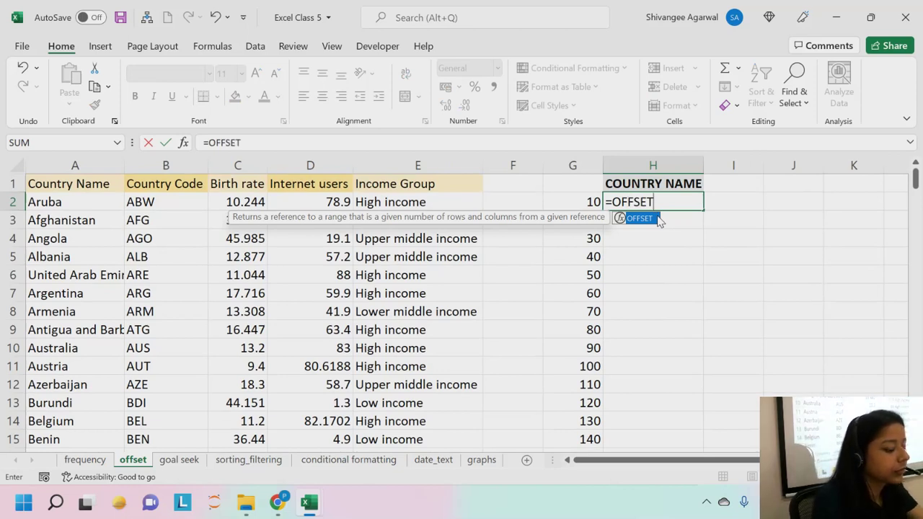
{"action": "type", "text": "("}
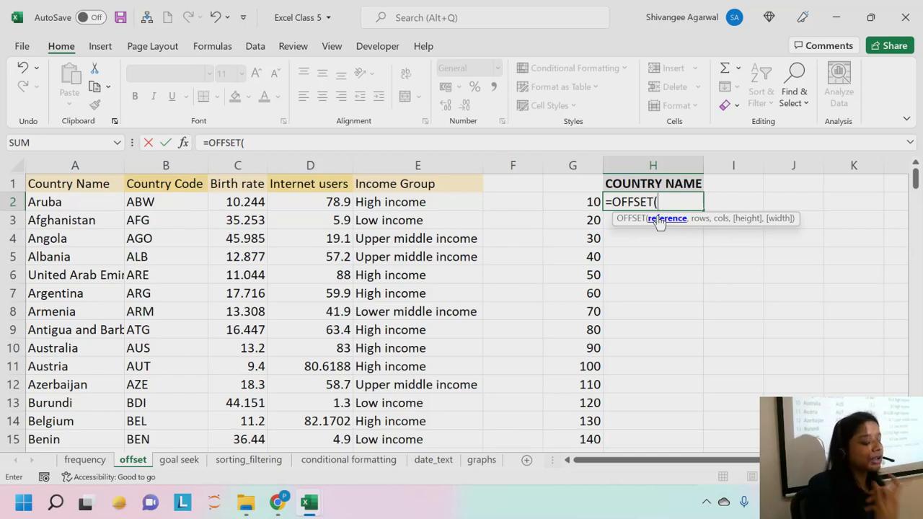
{"action": "left_click", "coordinate": [98, 177]}
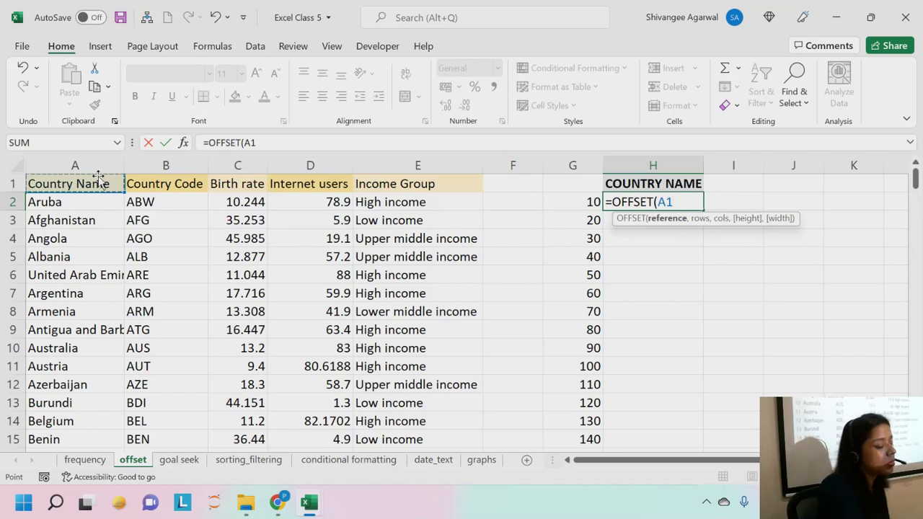
{"action": "key", "text": "F4"}
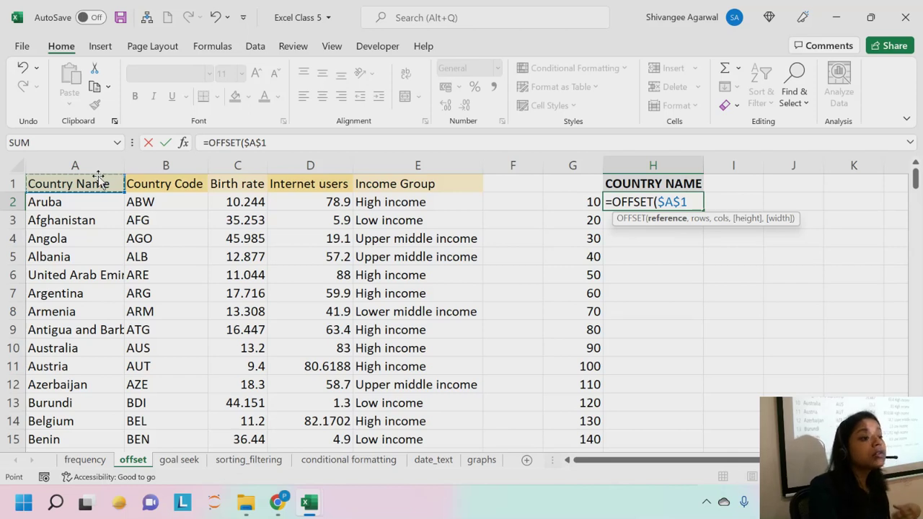
{"action": "type", "text": ","}
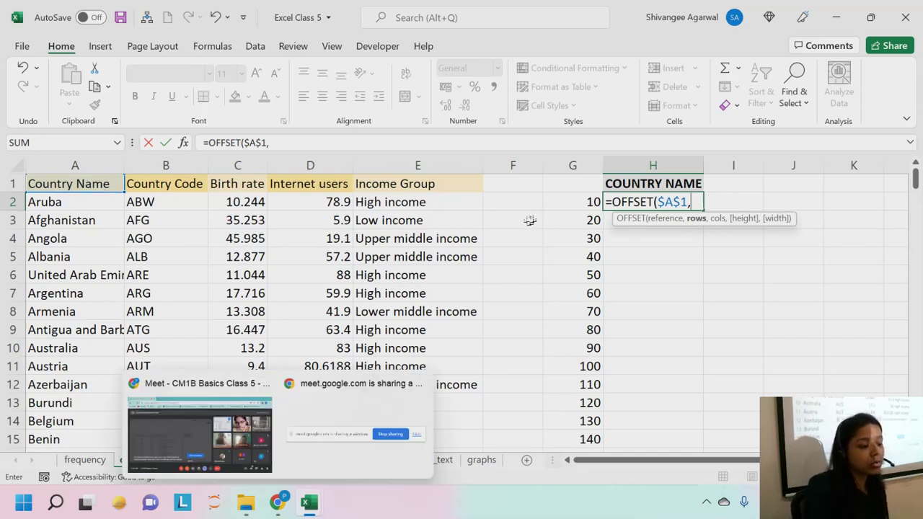
{"action": "left_click", "coordinate": [567, 202]}
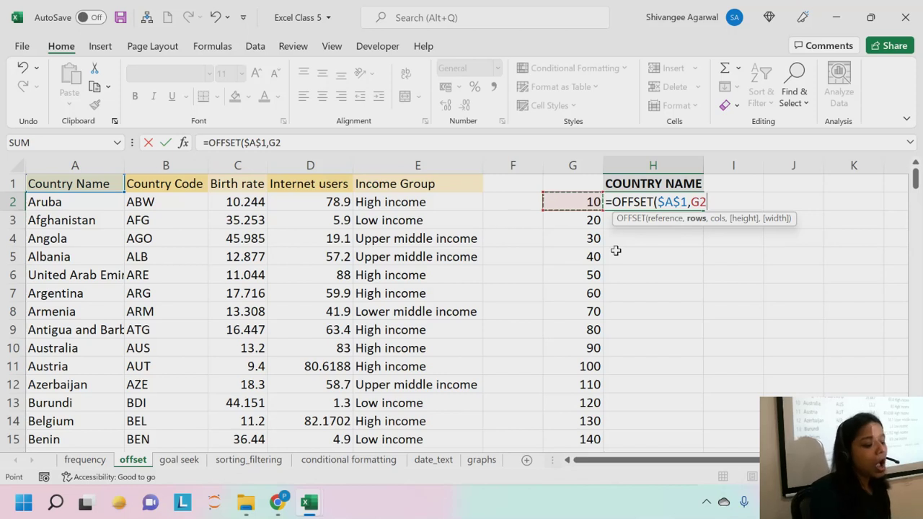
{"action": "type", "text": ","}
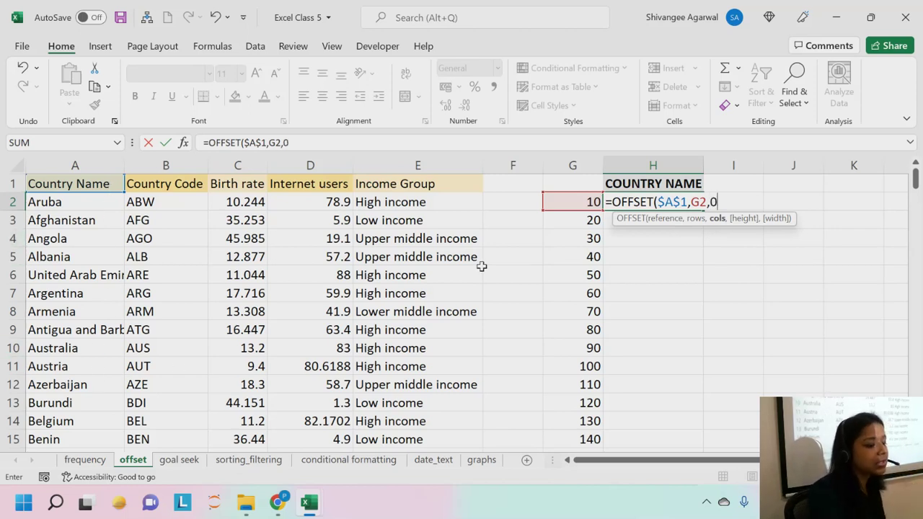
{"action": "type", "text": "0"}
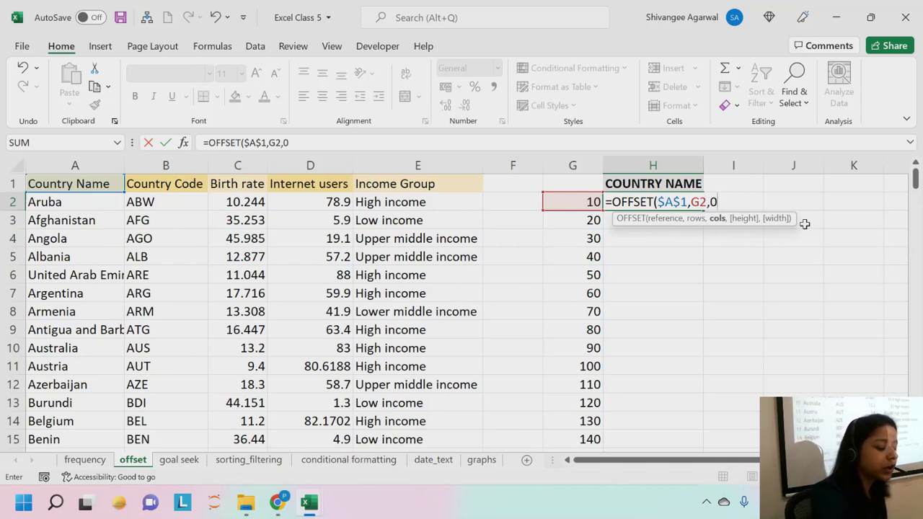
{"action": "type", "text": ")"}
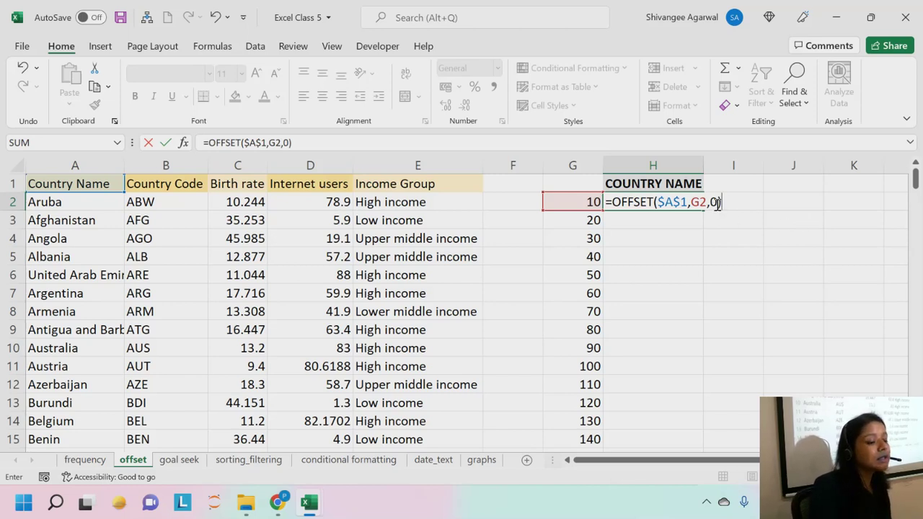
{"action": "left_click_drag", "start_coordinate": [707, 203], "coordinate": [691, 204]}
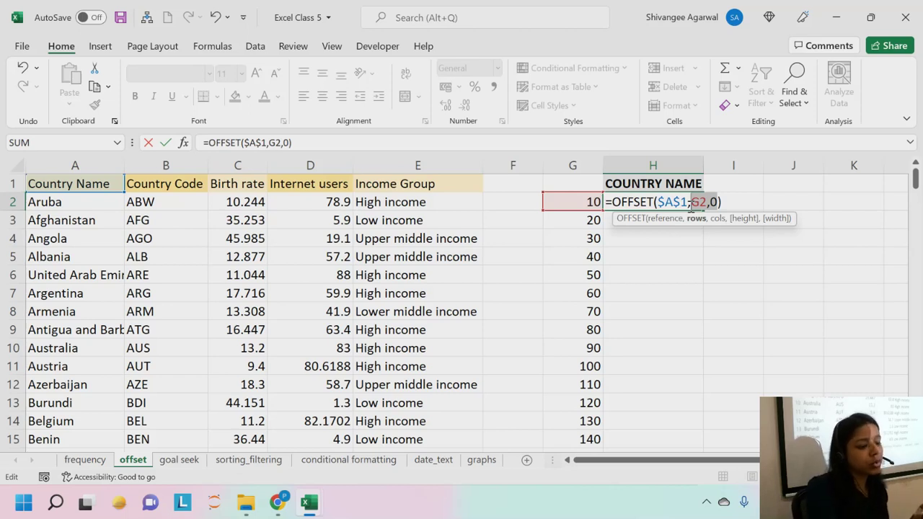
{"action": "key", "text": "Return"}
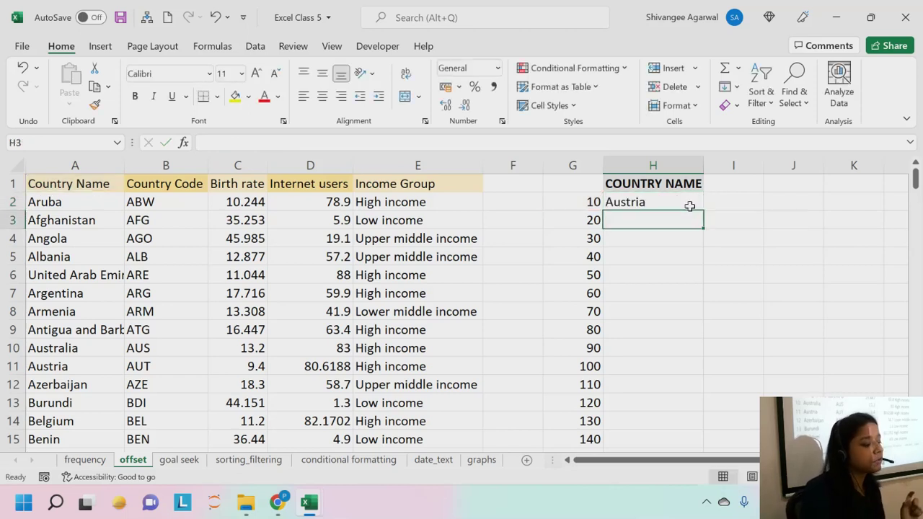
- Count down the Country Name entries one by one from Aruba in A2 to check the position the OFFSET formula returns
{"action": "left_click", "coordinate": [53, 365]}
{"action": "left_click", "coordinate": [116, 202]}
{"action": "left_click", "coordinate": [92, 221]}
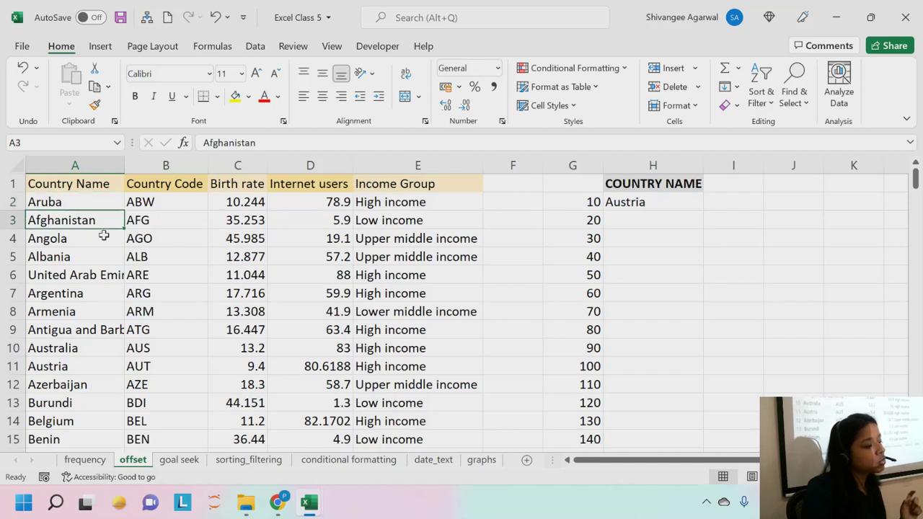
{"action": "left_click", "coordinate": [101, 239]}
{"action": "left_click", "coordinate": [100, 259]}
{"action": "left_click", "coordinate": [94, 271]}
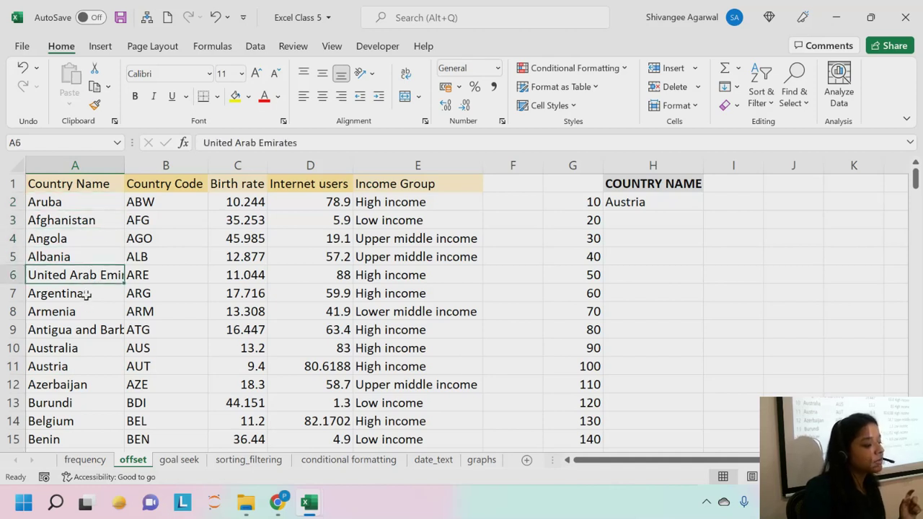
{"action": "left_click", "coordinate": [86, 296]}
{"action": "left_click", "coordinate": [92, 315]}
{"action": "left_click", "coordinate": [101, 336]}
{"action": "left_click", "coordinate": [101, 350]}
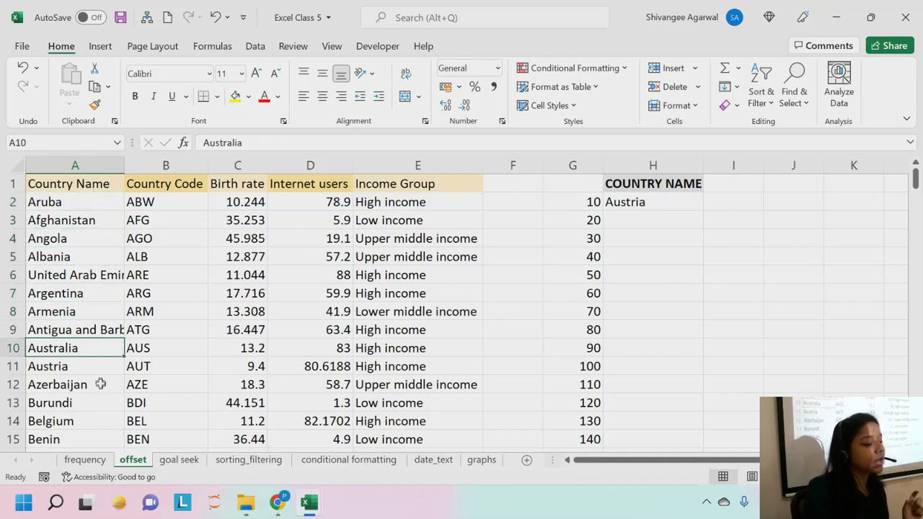
- Highlight Austria in A11 with a yellow fill
{"action": "left_click", "coordinate": [100, 381]}
{"action": "left_click", "coordinate": [105, 366]}
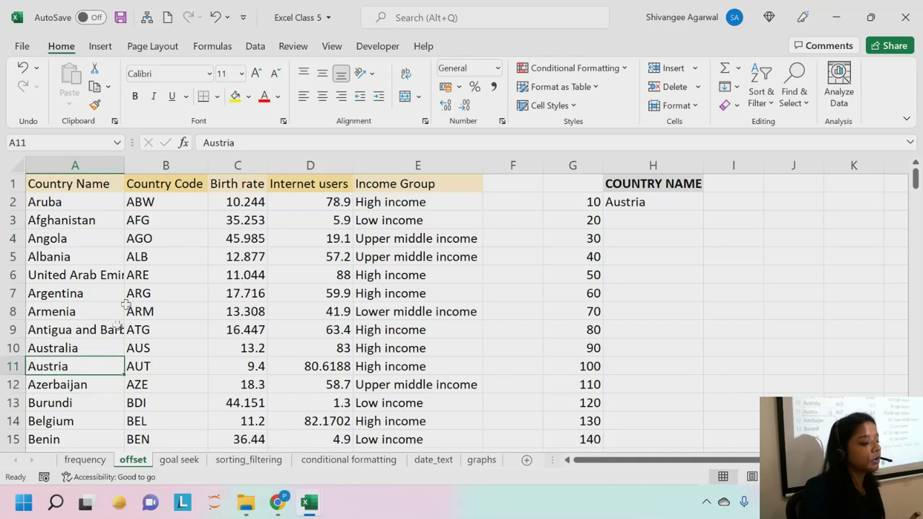
{"action": "left_click", "coordinate": [235, 98]}
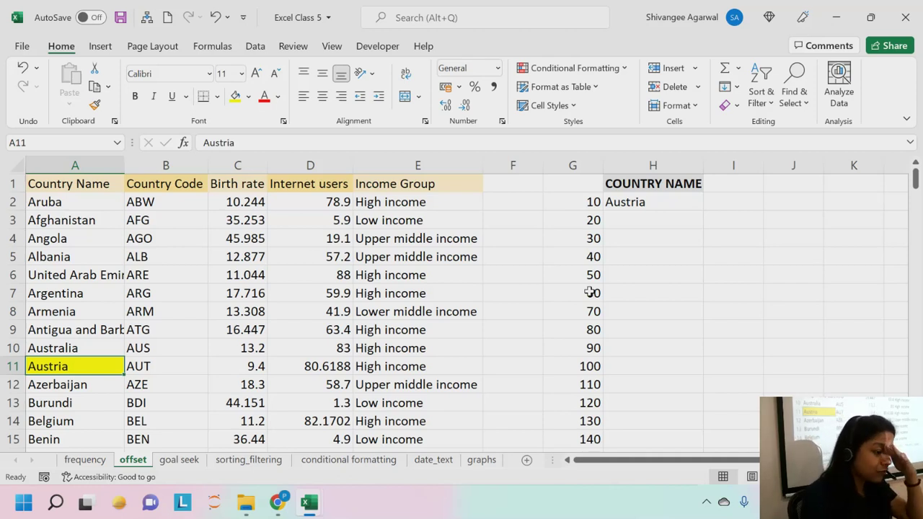
- Review the reference, rows and columns arguments of the OFFSET formula in H2, keeping the formula as it is
{"action": "double_click", "coordinate": [642, 201]}
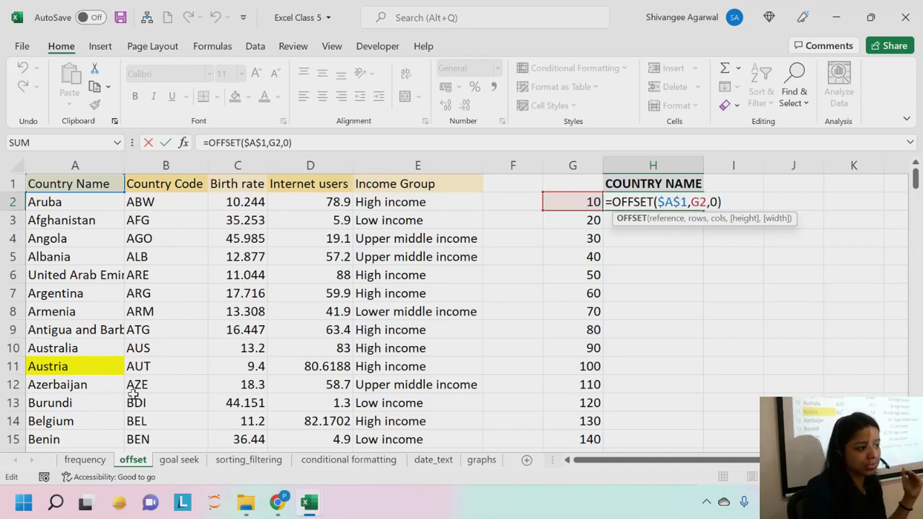
{"action": "key", "text": "Return"}
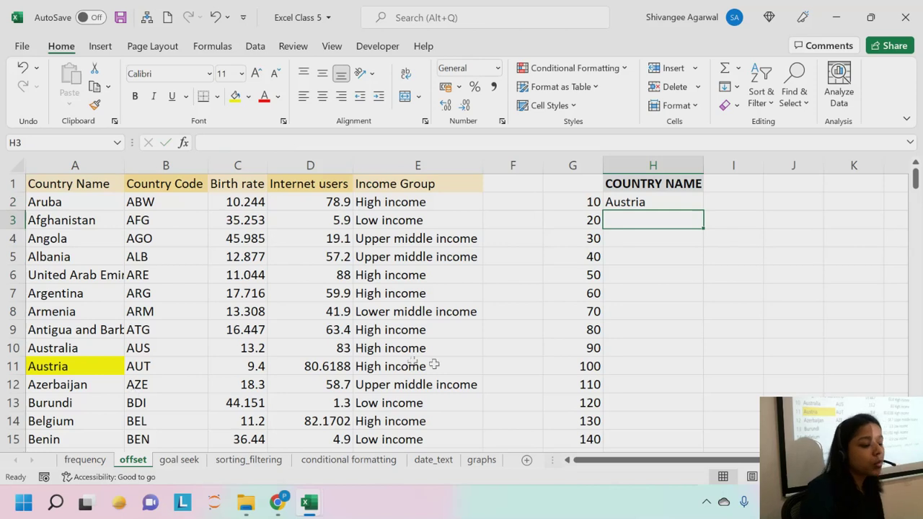
{"action": "left_click", "coordinate": [659, 204]}
{"action": "double_click", "coordinate": [659, 206]}
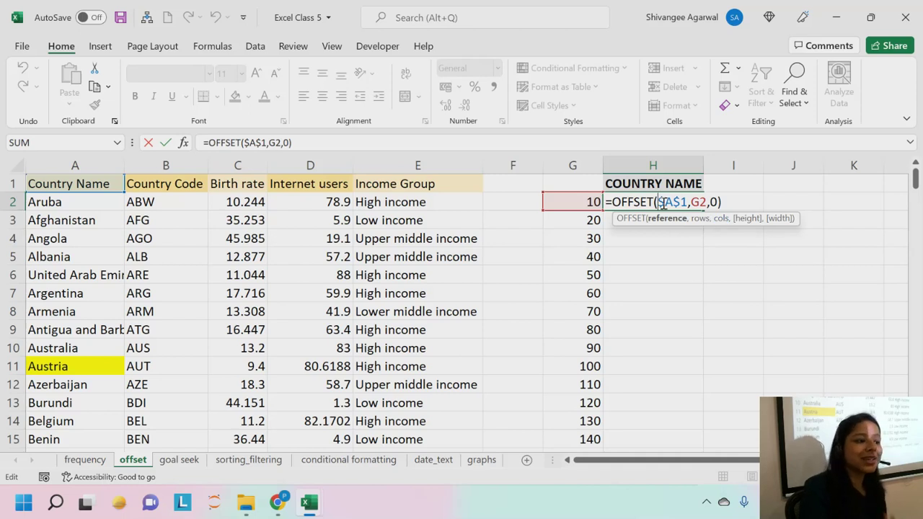
{"action": "left_click_drag", "start_coordinate": [690, 204], "coordinate": [707, 268]}
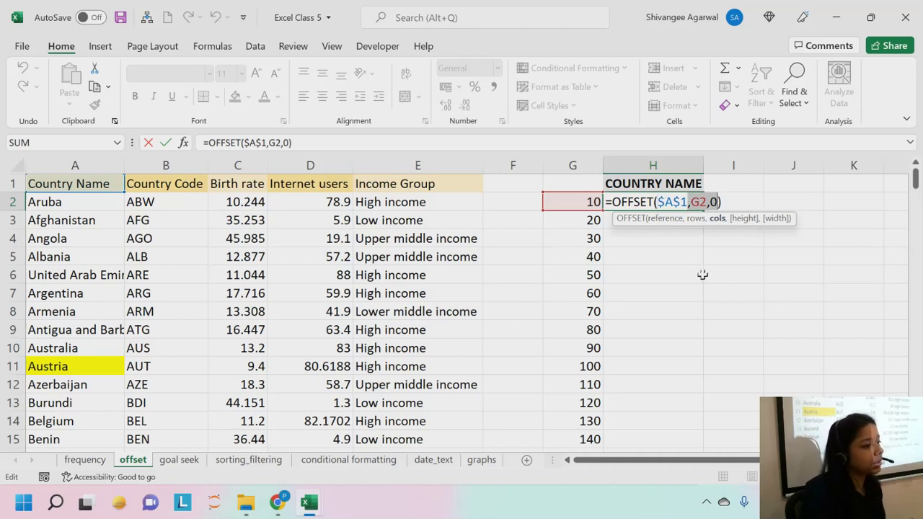
{"action": "key", "text": "Return"}
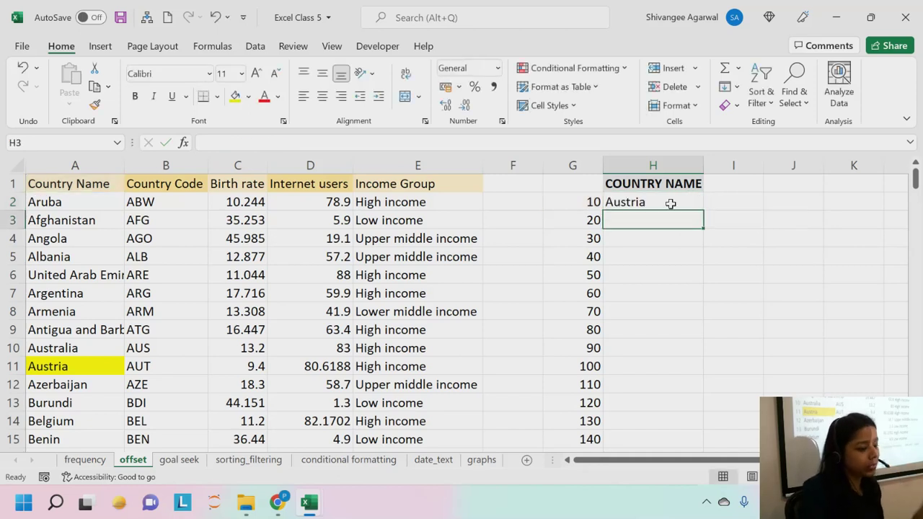
- Fill the OFFSET formula from H2 down the COUNTRY NAME column to H20, alongside the position numbers in column G
{"action": "left_click", "coordinate": [670, 203]}
{"action": "double_click", "coordinate": [706, 214]}
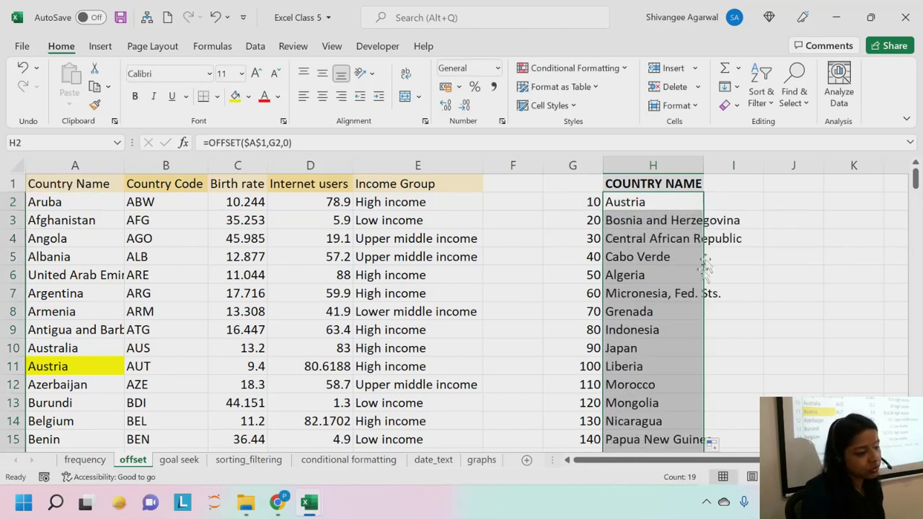
{"action": "left_click", "coordinate": [675, 260]}
- Highlight Bosnia and Herzegovina in A21 with a yellow fill to mark the country returned for position 20
{"action": "left_click", "coordinate": [662, 221]}
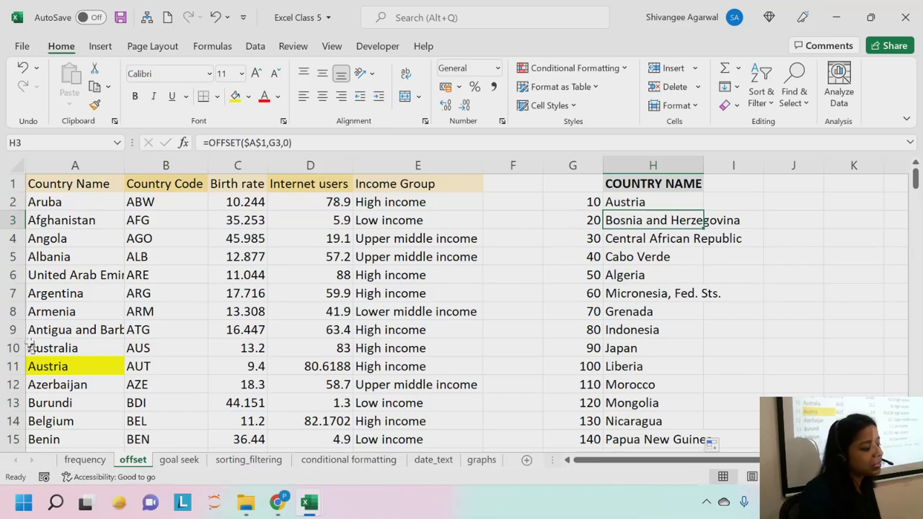
{"action": "left_click", "coordinate": [13, 366]}
{"action": "scroll", "coordinate": [90, 398], "scroll_direction": "down", "scroll_amount": 1}
{"action": "scroll", "coordinate": [90, 399], "scroll_direction": "down", "scroll_amount": 3}
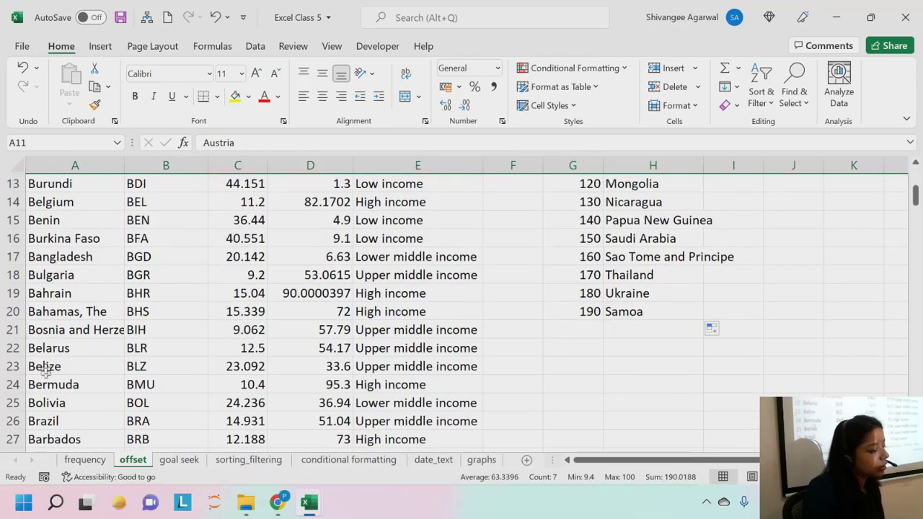
{"action": "left_click", "coordinate": [38, 330]}
{"action": "left_click", "coordinate": [236, 99]}
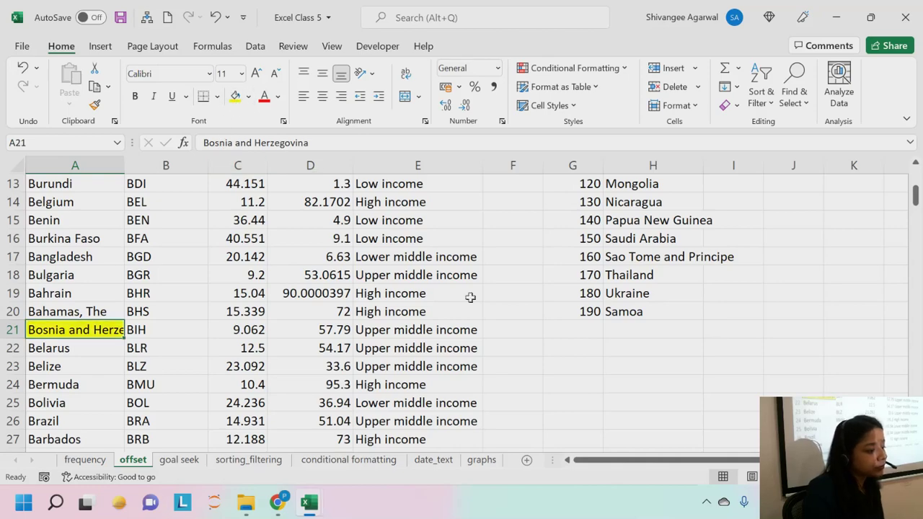
{"action": "scroll", "coordinate": [470, 297], "scroll_direction": "up", "scroll_amount": 4}
- Auto-fit the width of column H so the returned country names fit inside it
{"action": "left_click", "coordinate": [662, 213]}
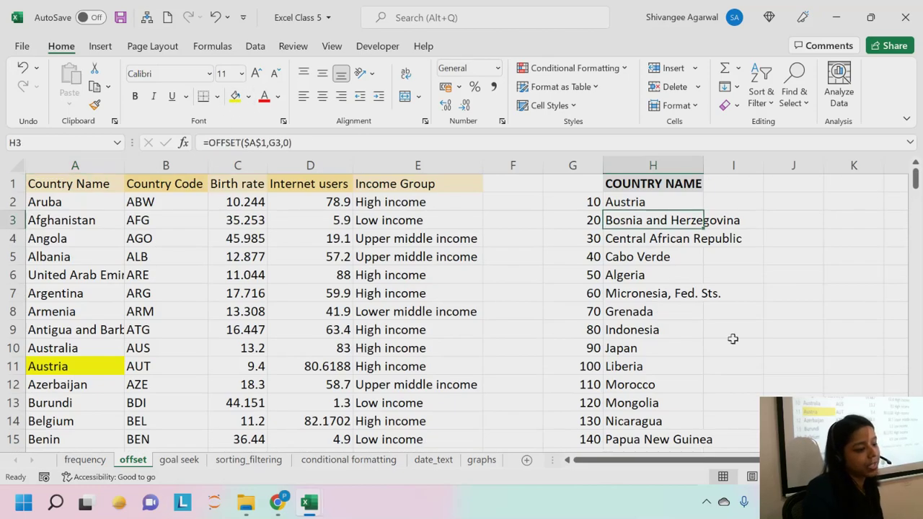
{"action": "double_click", "coordinate": [699, 166]}
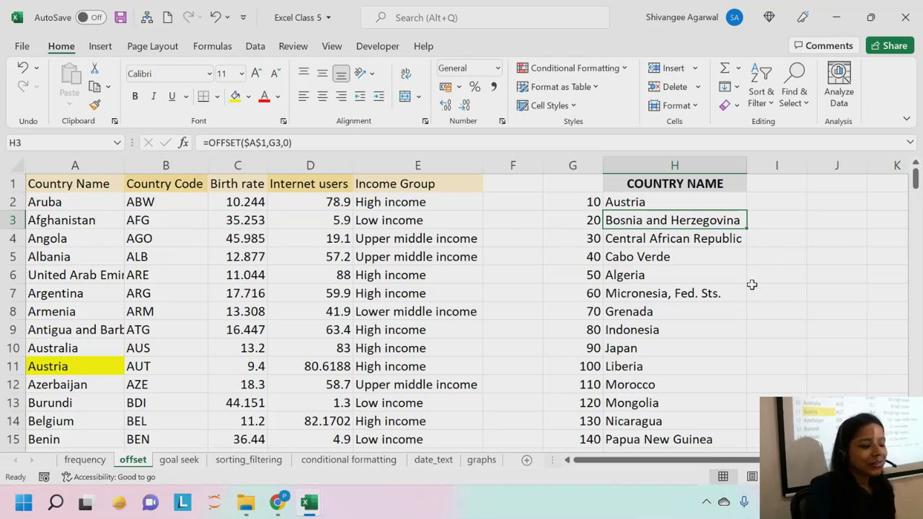
{"action": "left_click_drag", "start_coordinate": [640, 207], "coordinate": [649, 422]}
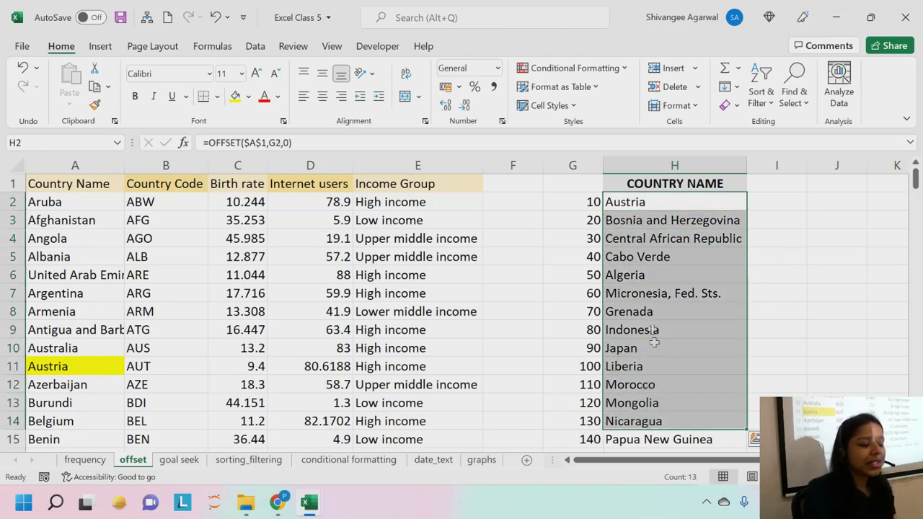
{"action": "left_click", "coordinate": [634, 202]}
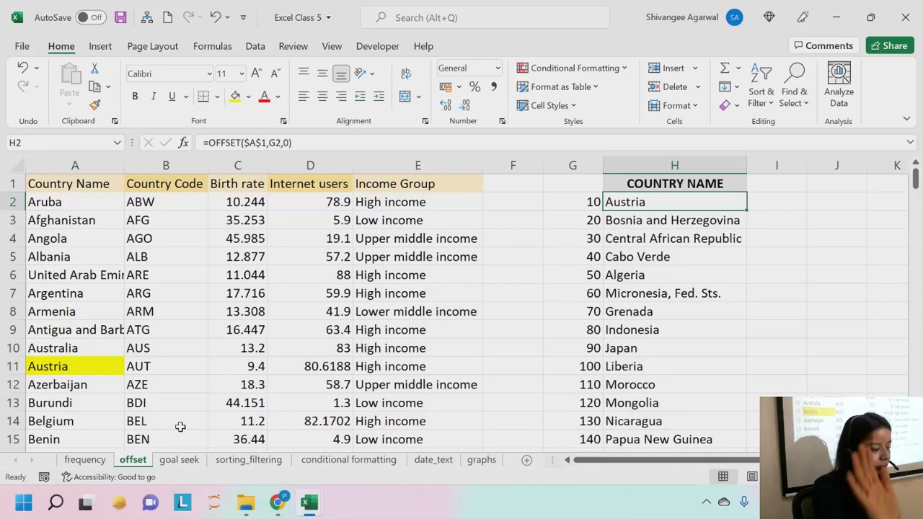
- Switch to the goal seek sheet and auto-fit column B so the income amount displays in full
{"action": "left_click", "coordinate": [179, 460]}
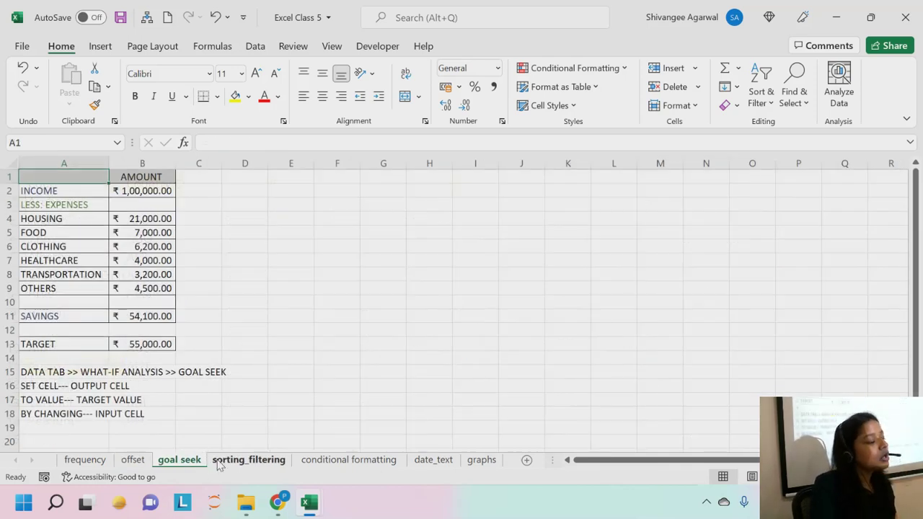
{"action": "scroll", "coordinate": [243, 354], "scroll_direction": "up", "scroll_amount": 3}
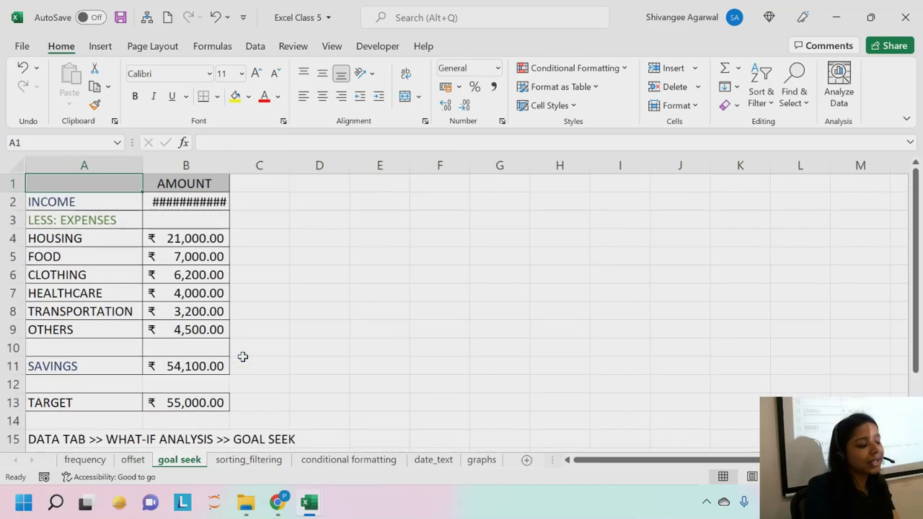
{"action": "double_click", "coordinate": [229, 165]}
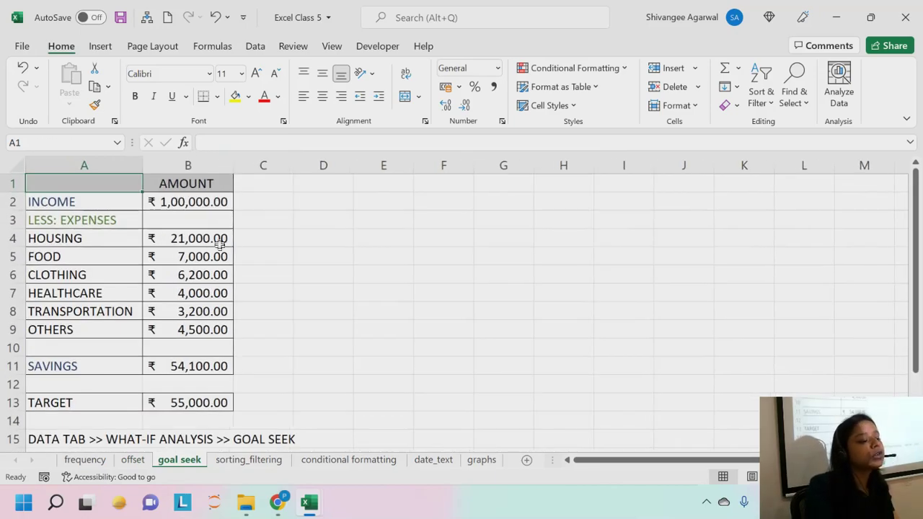
{"action": "scroll", "coordinate": [219, 248], "scroll_direction": "up", "scroll_amount": 1}
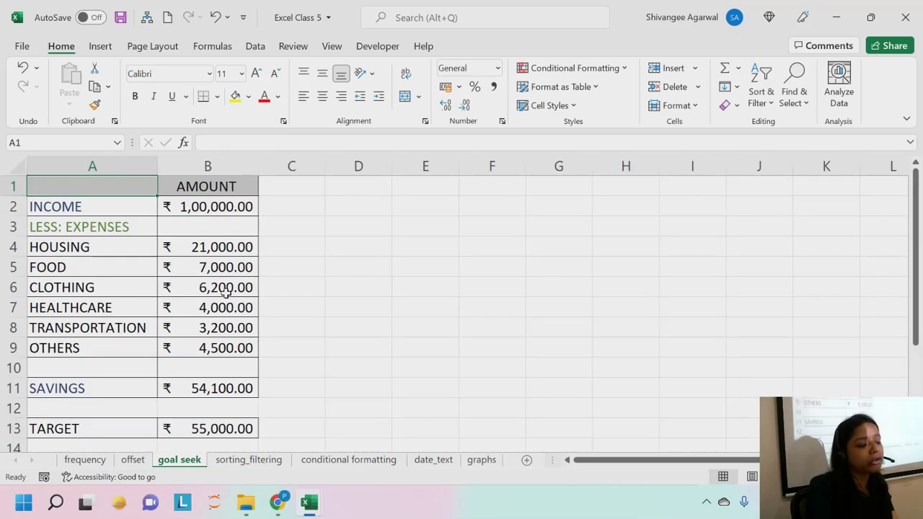
- Review the budget amounts in column B, from the income through each expense, Housing to Others
{"action": "left_click", "coordinate": [179, 189]}
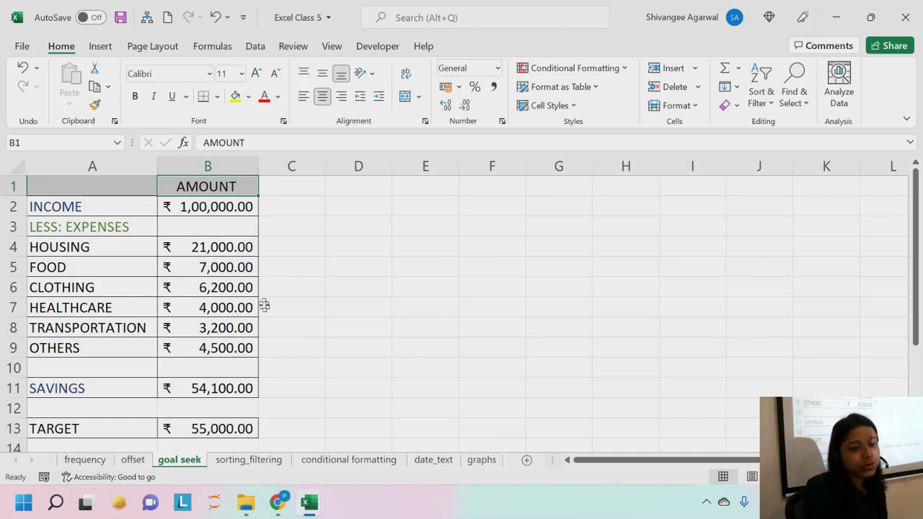
{"action": "left_click", "coordinate": [215, 211]}
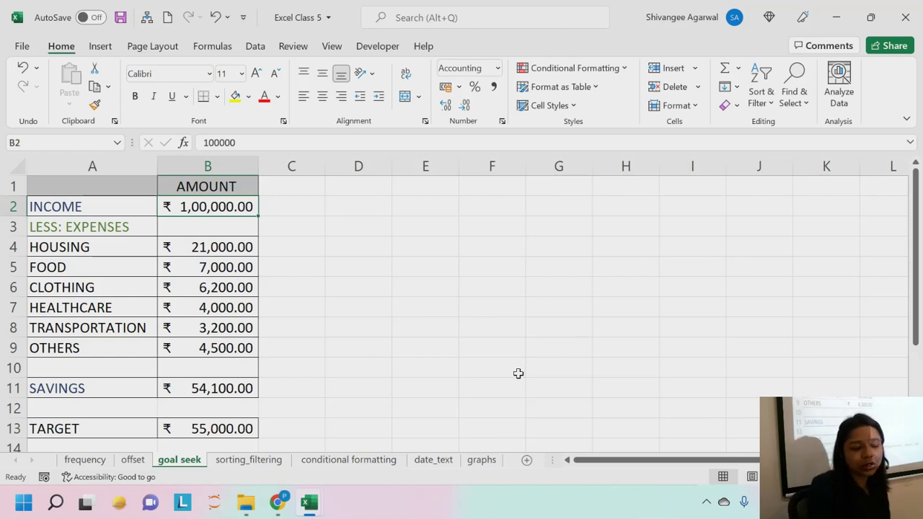
{"action": "left_click", "coordinate": [205, 249]}
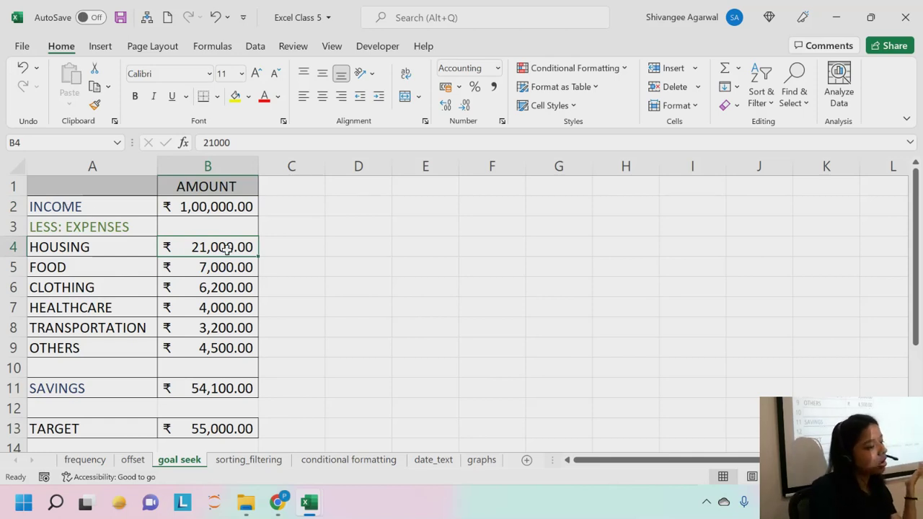
{"action": "key", "text": "Down"}
{"action": "key", "text": "Down"}
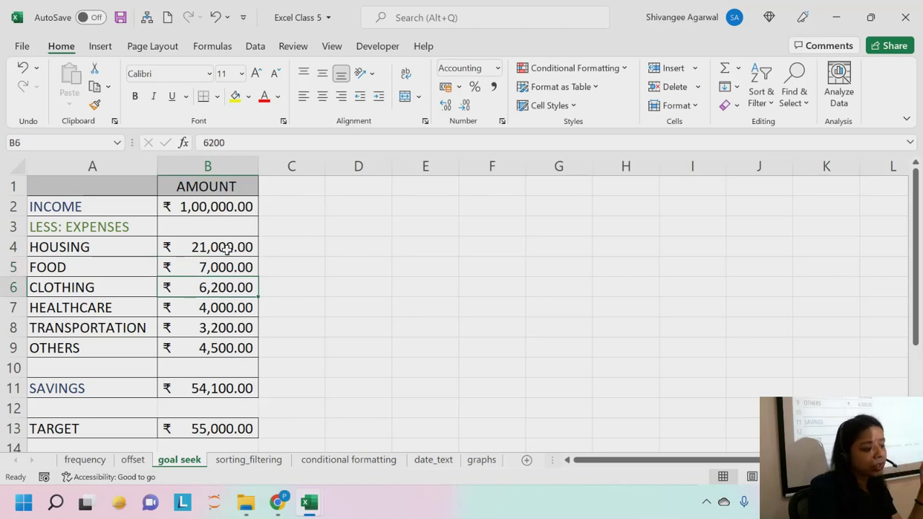
{"action": "key", "text": "Down"}
{"action": "key", "text": "Down"}
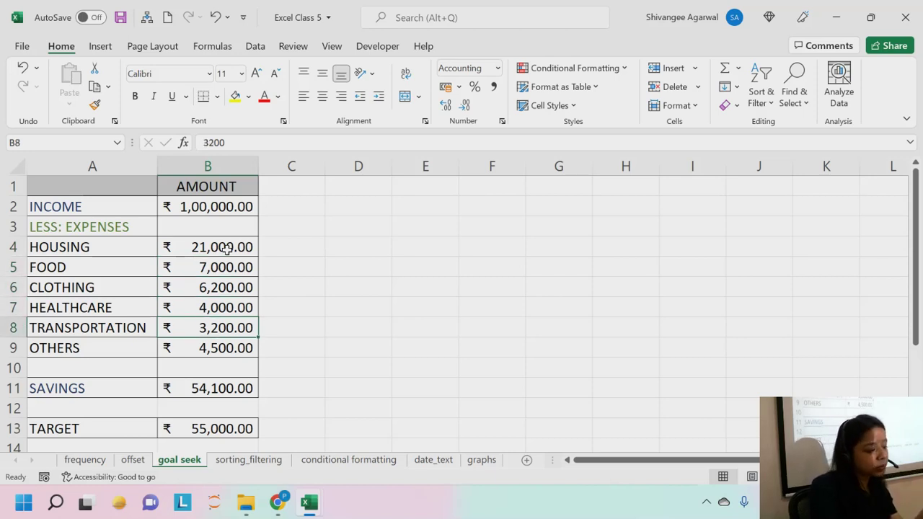
{"action": "key", "text": "Down"}
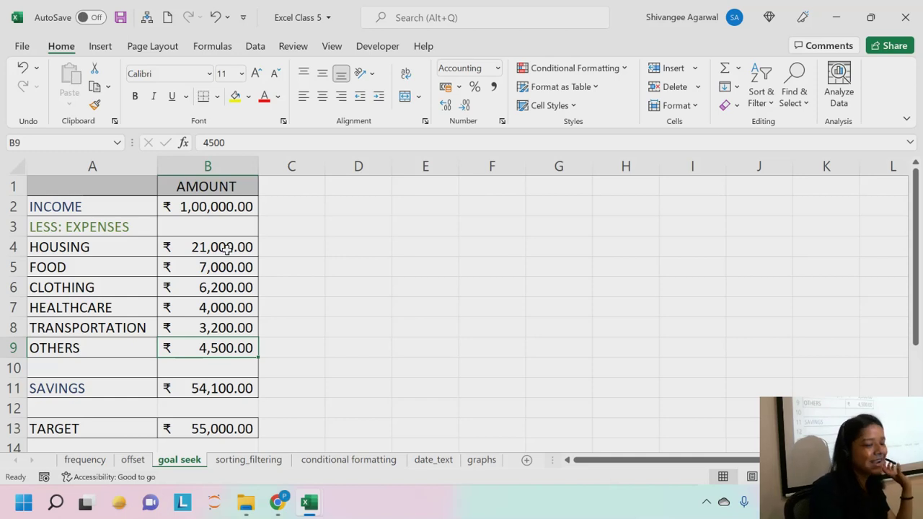
{"action": "key", "text": "Down"}
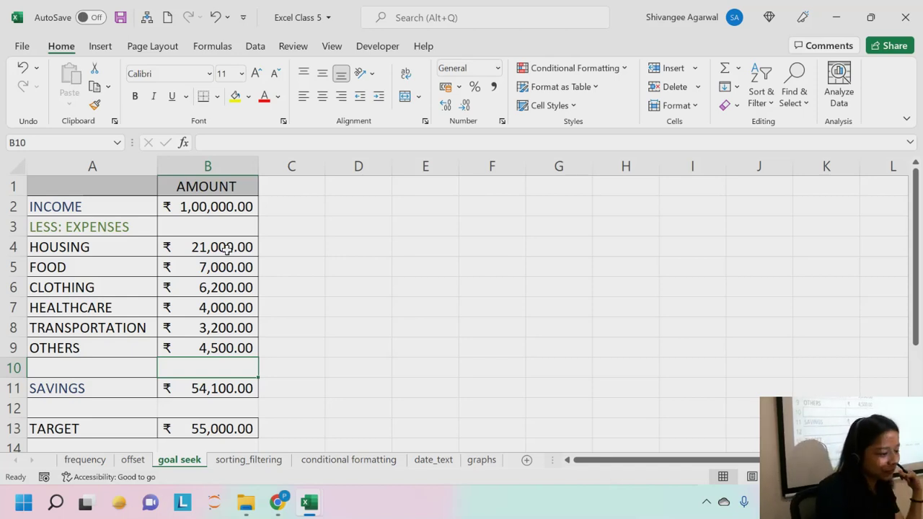
- Inspect the cell references of the SAVINGS formula in B11, keeping the formula as it is
{"action": "key", "text": "Down"}
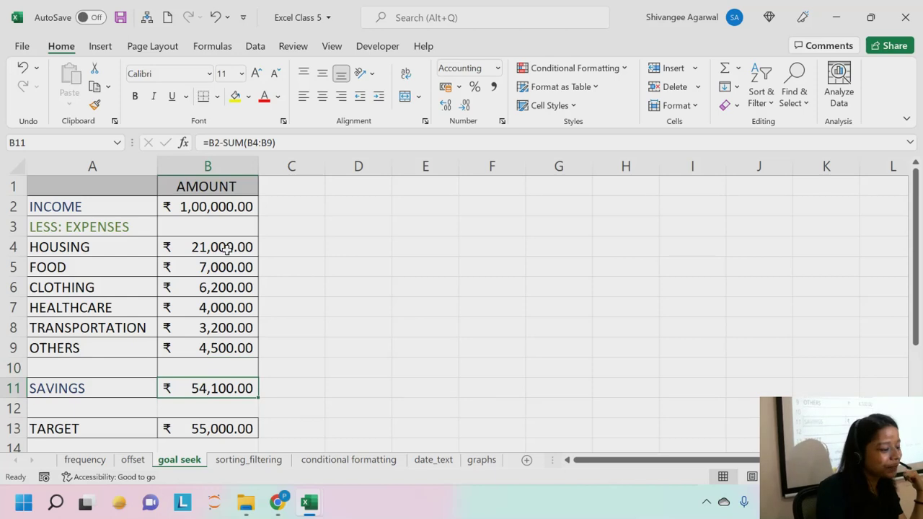
{"action": "double_click", "coordinate": [222, 388]}
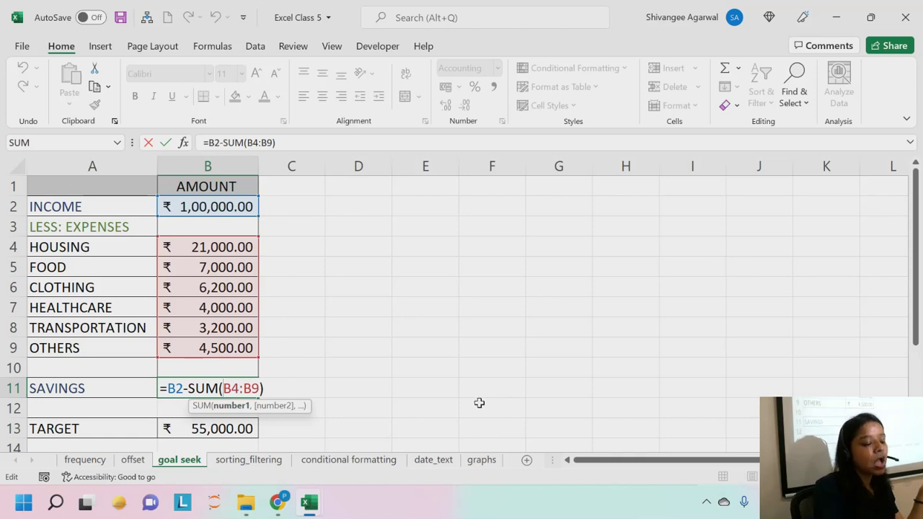
{"action": "key", "text": "Return"}
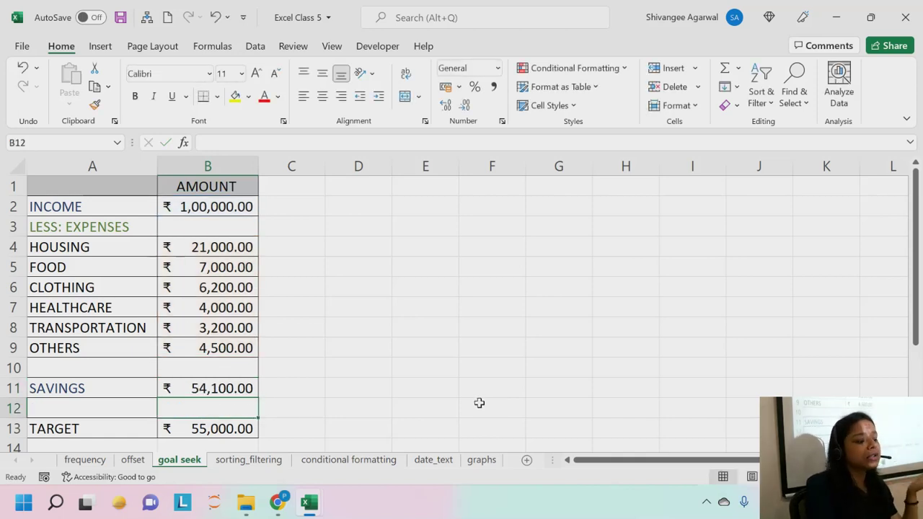
- Extend the TARGET label in A13 to read TARGET SAVINGS
{"action": "key", "text": "Down"}
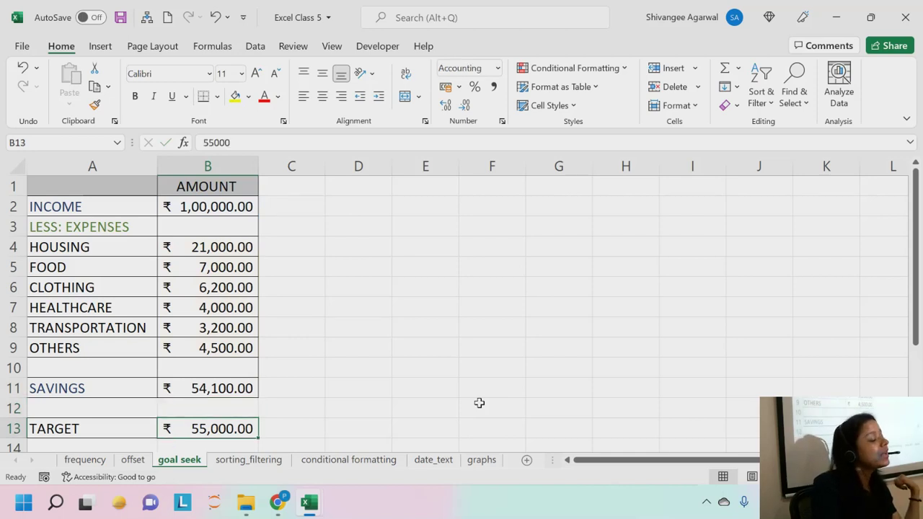
{"action": "key", "text": "Up"}
{"action": "key", "text": "Left"}
{"action": "key", "text": "Down"}
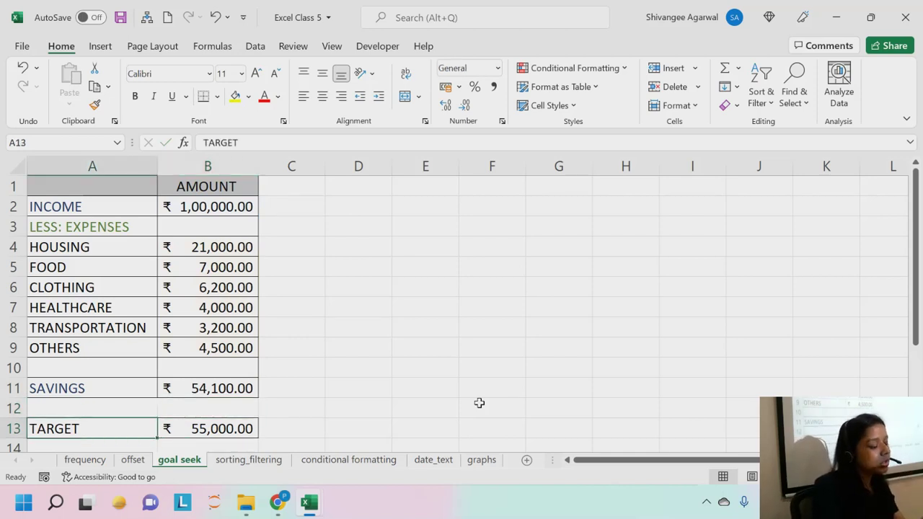
{"action": "key", "text": "F2"}
{"action": "type", "text": "S"}
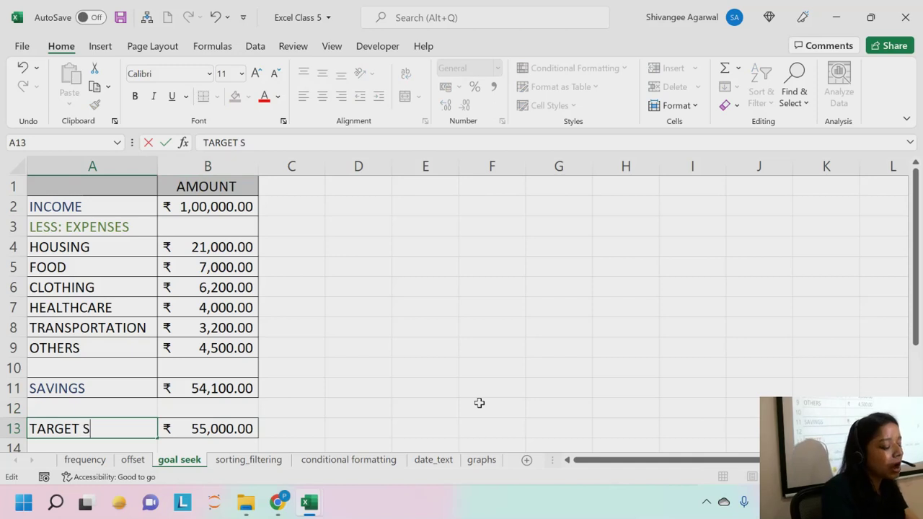
{"action": "type", "text": "AVINGS"}
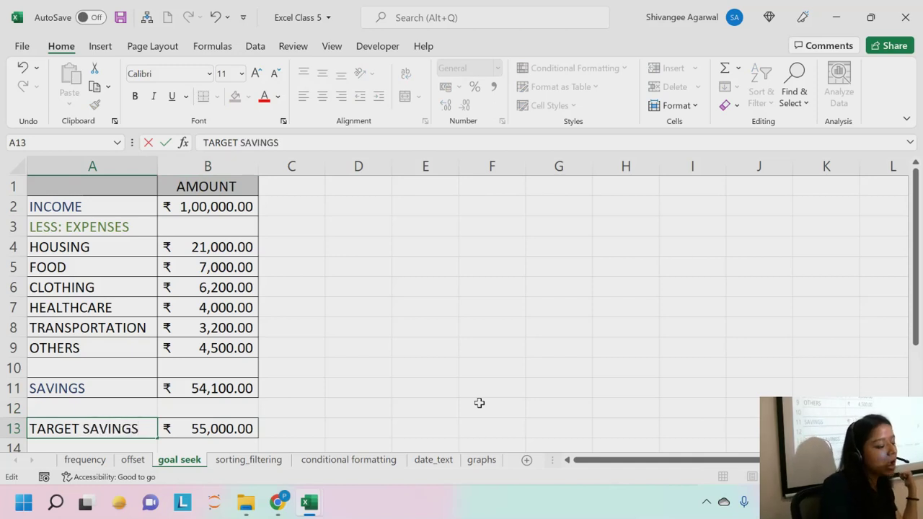
- Fill the target savings amount in B13 with Green, Accent 6, Lighter 60%
{"action": "left_click", "coordinate": [212, 426]}
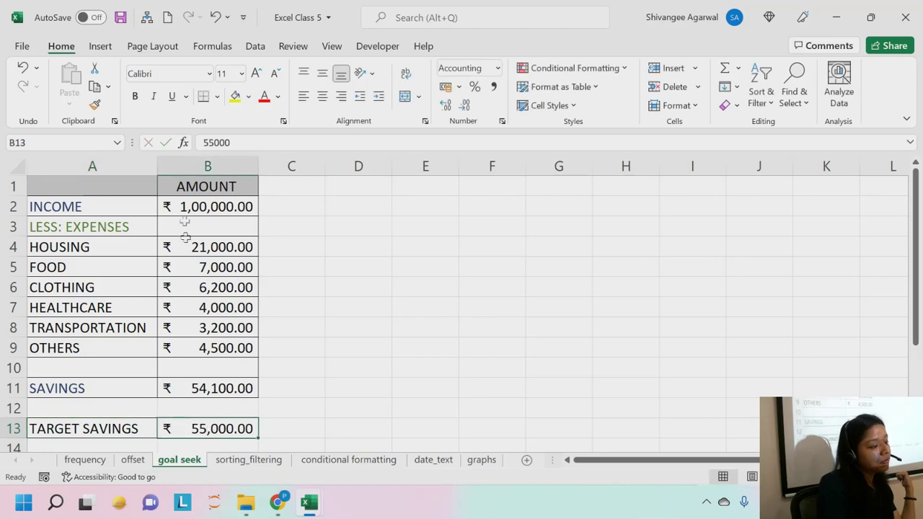
{"action": "left_click", "coordinate": [249, 97]}
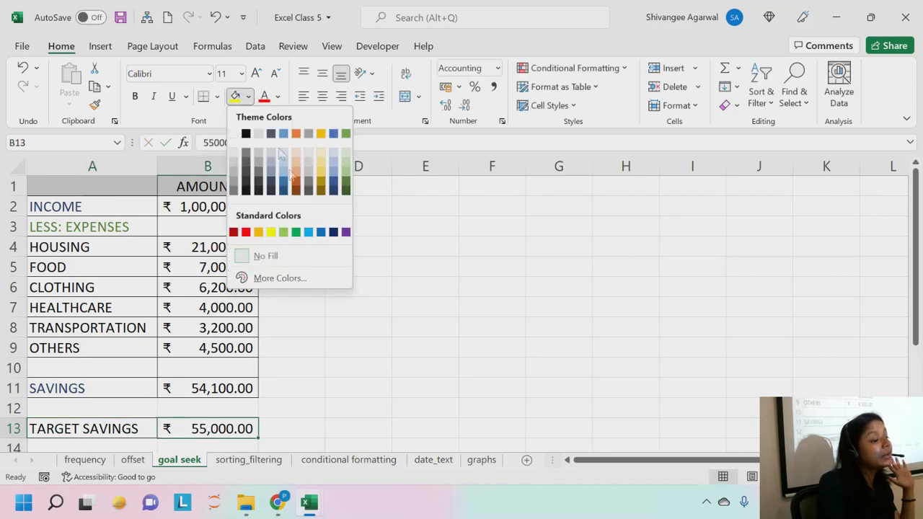
{"action": "left_click", "coordinate": [347, 165]}
- Go over the income in B2 and the individual expenses in B4 to B9 as possible values to adjust
{"action": "left_click", "coordinate": [231, 207]}
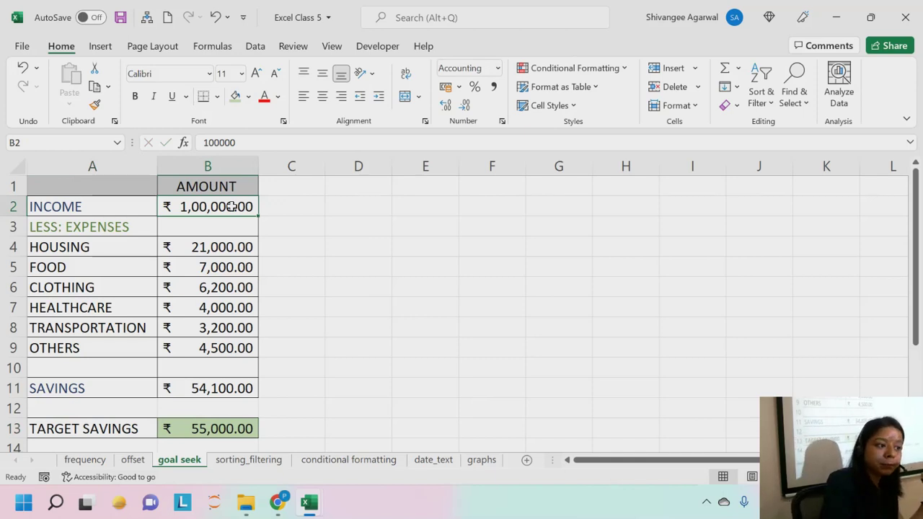
{"action": "left_click", "coordinate": [227, 249]}
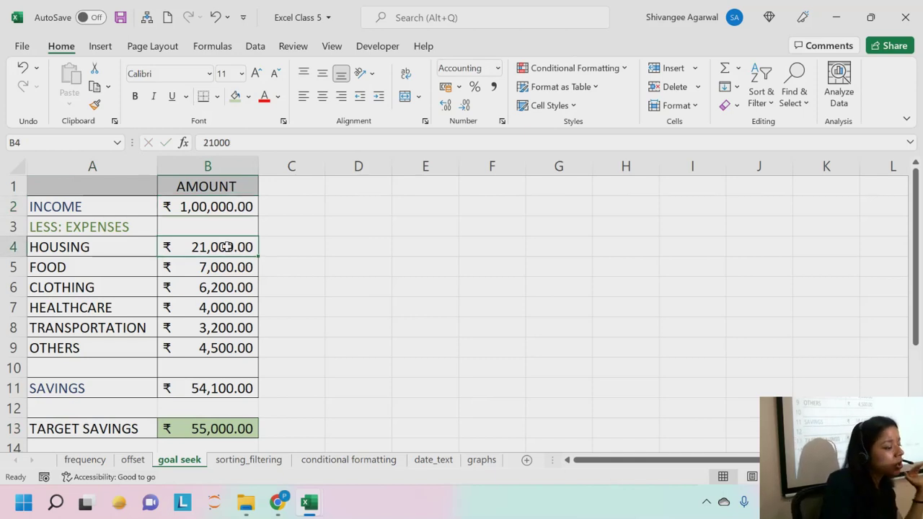
{"action": "left_click", "coordinate": [225, 268]}
{"action": "left_click", "coordinate": [225, 288]}
{"action": "left_click", "coordinate": [224, 308]}
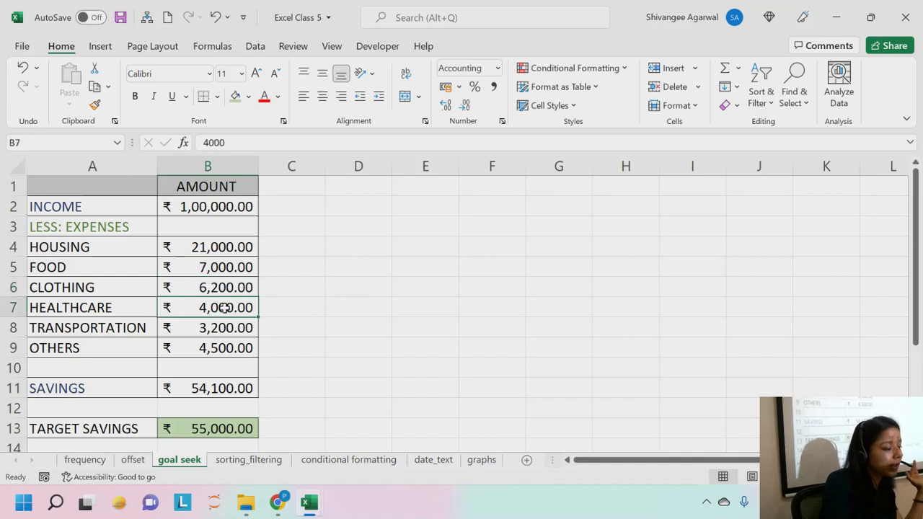
{"action": "left_click", "coordinate": [222, 328]}
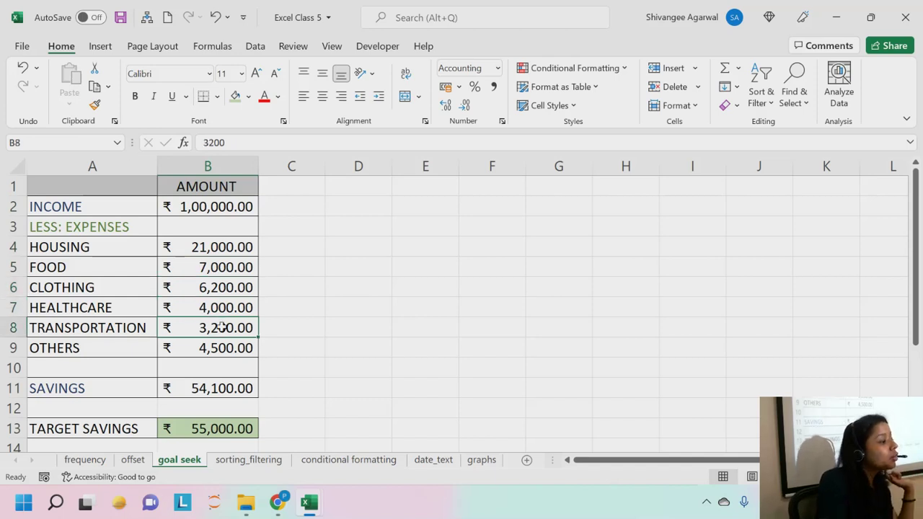
{"action": "left_click", "coordinate": [198, 347]}
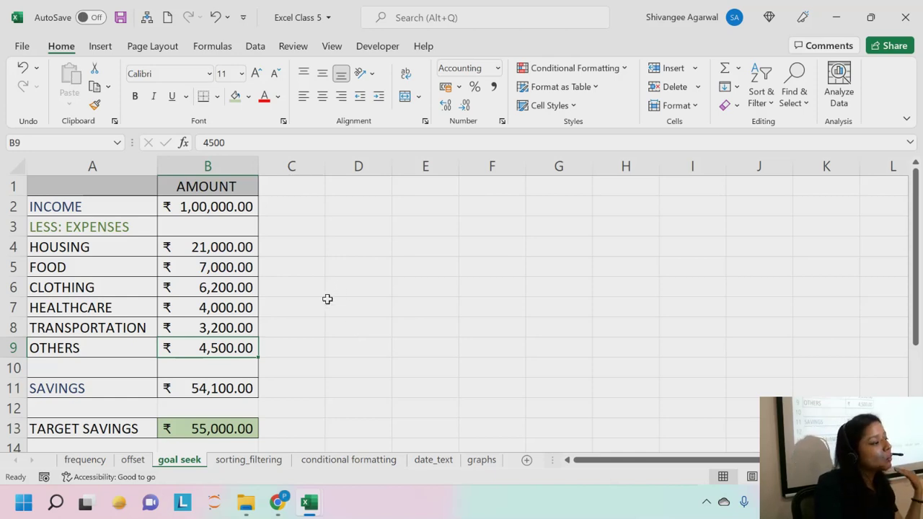
- Fill the SAVINGS amount in B11 with a light shade of Green, Accent 6
{"action": "left_click", "coordinate": [234, 390]}
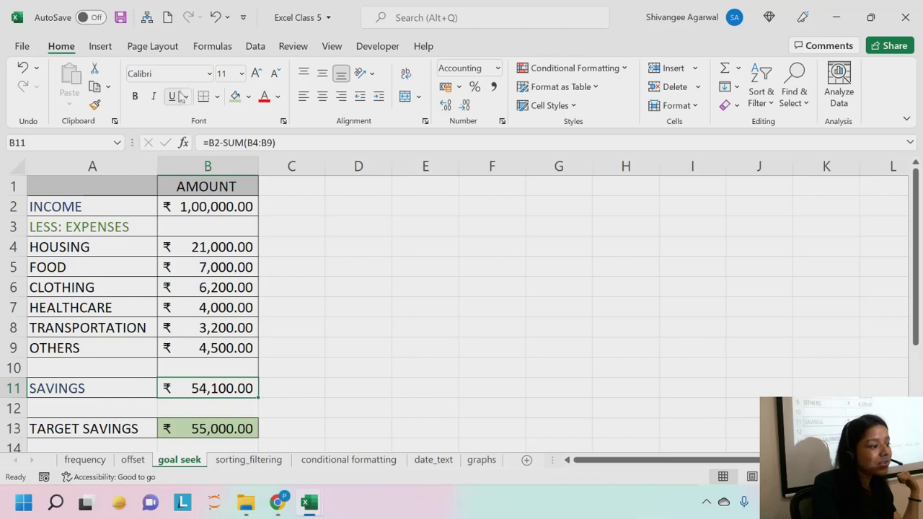
{"action": "left_click", "coordinate": [249, 97]}
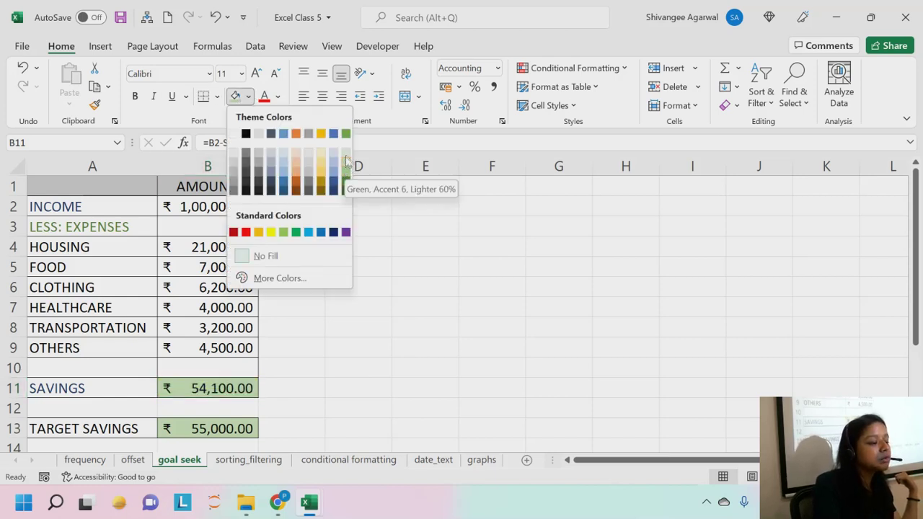
{"action": "left_click", "coordinate": [347, 161]}
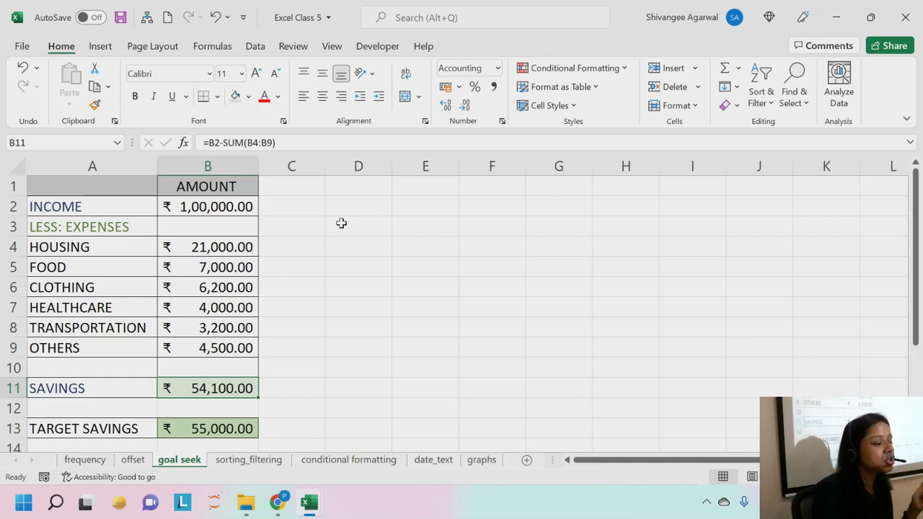
- Start Goal Seek and use the SAVINGS formula in B11 as the set cell
{"action": "left_click", "coordinate": [240, 333]}
{"action": "left_click", "coordinate": [243, 348]}
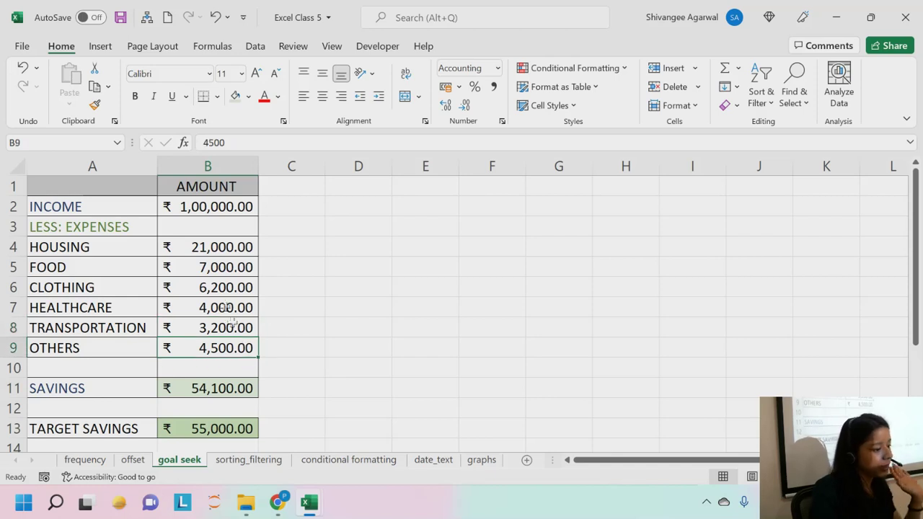
{"action": "left_click", "coordinate": [261, 49]}
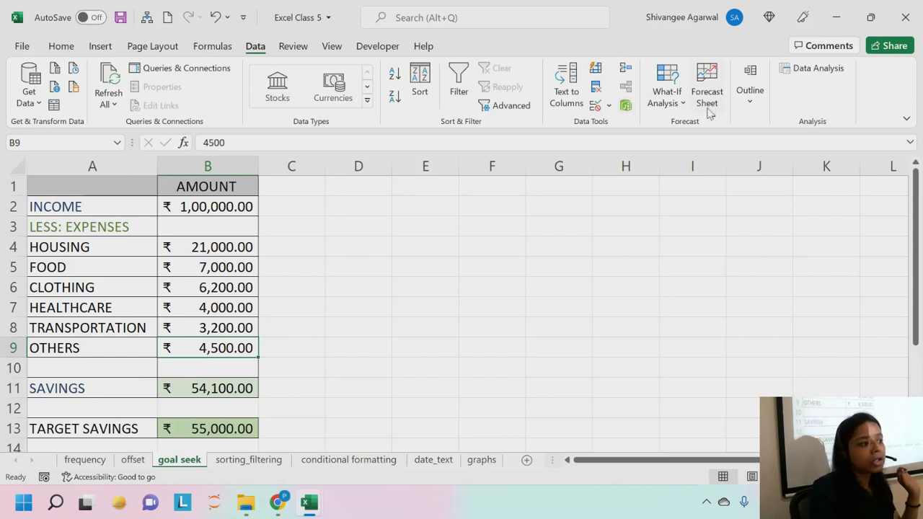
{"action": "left_click", "coordinate": [659, 99]}
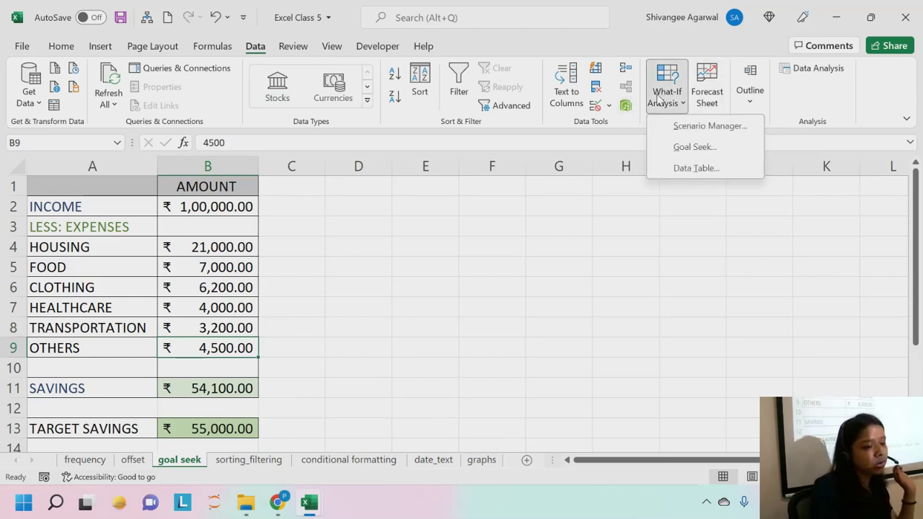
{"action": "left_click", "coordinate": [673, 147]}
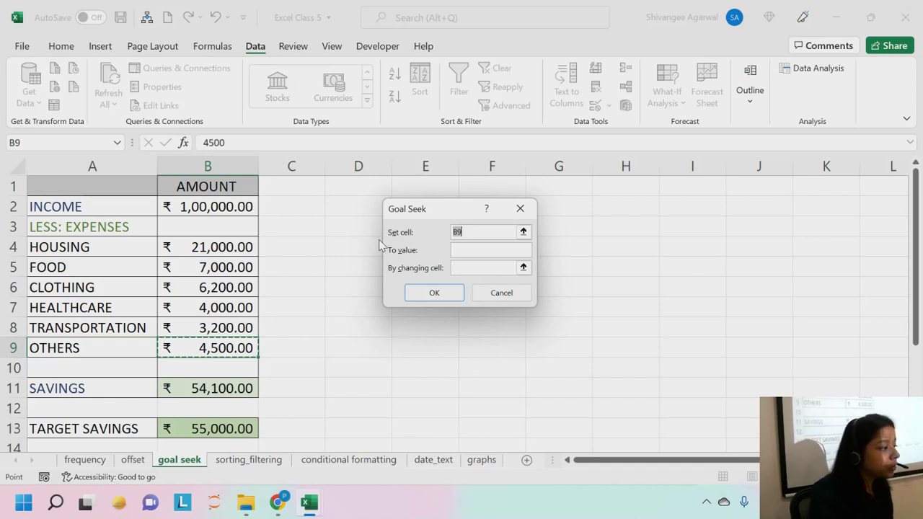
{"action": "left_click", "coordinate": [212, 388]}
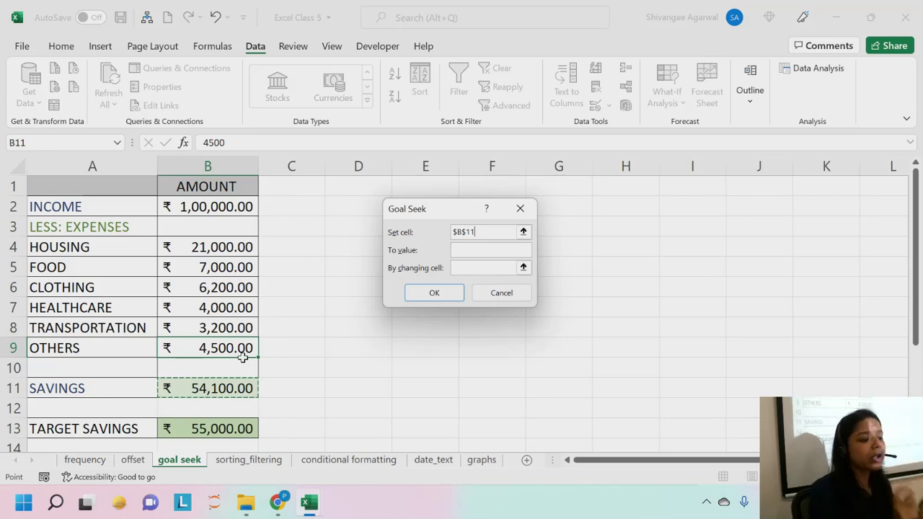
- Run Goal Seek to a value of 55000 by changing the OTHERS expense in B9, and accept the solution
{"action": "left_click", "coordinate": [472, 251]}
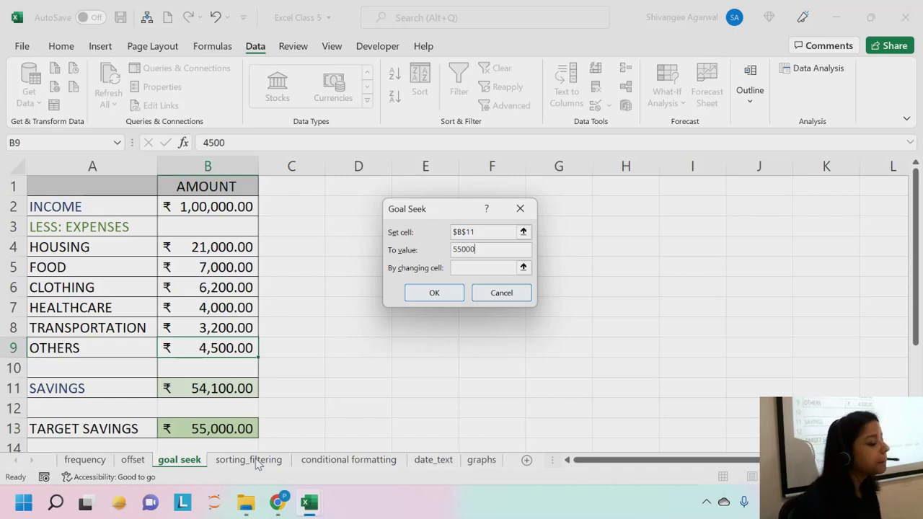
{"action": "left_click", "coordinate": [463, 266]}
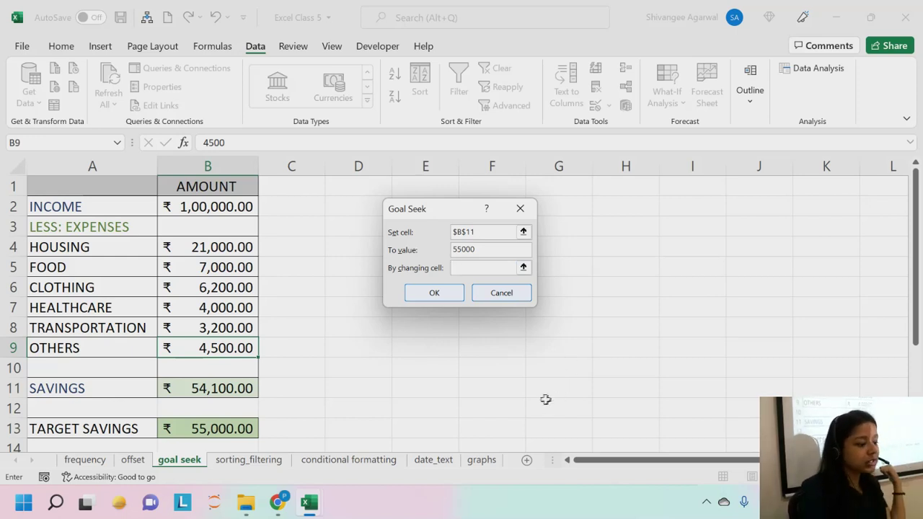
{"action": "left_click", "coordinate": [209, 348]}
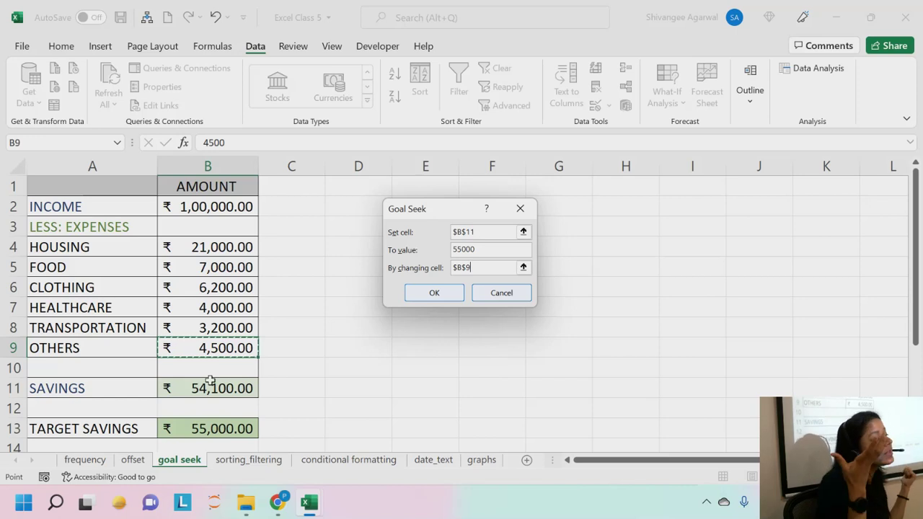
{"action": "left_click", "coordinate": [434, 293]}
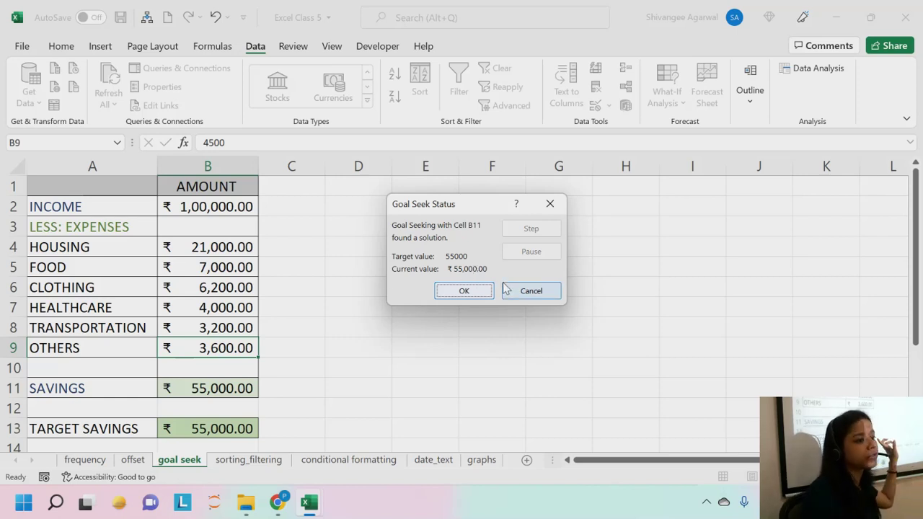
{"action": "left_click", "coordinate": [464, 291]}
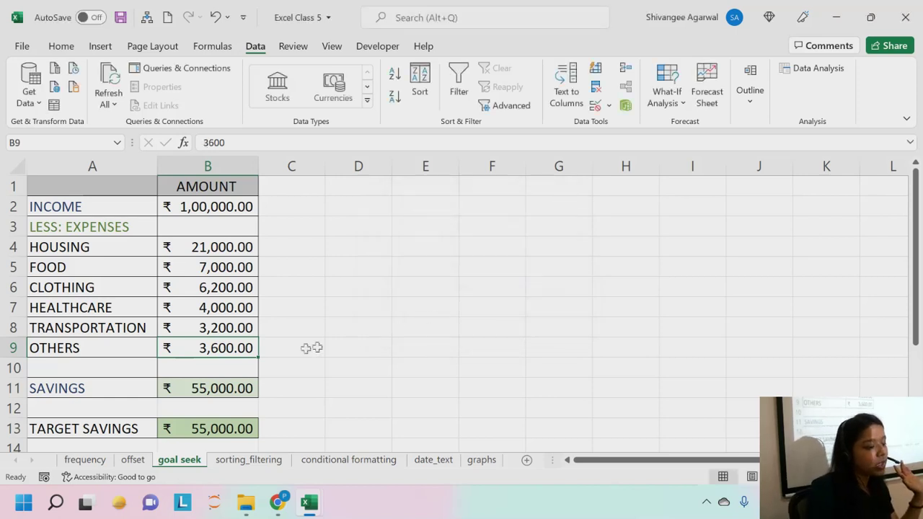
- Enter the note << USING GOAL SEEK in C9 beside the OTHERS amount
{"action": "left_click", "coordinate": [303, 347]}
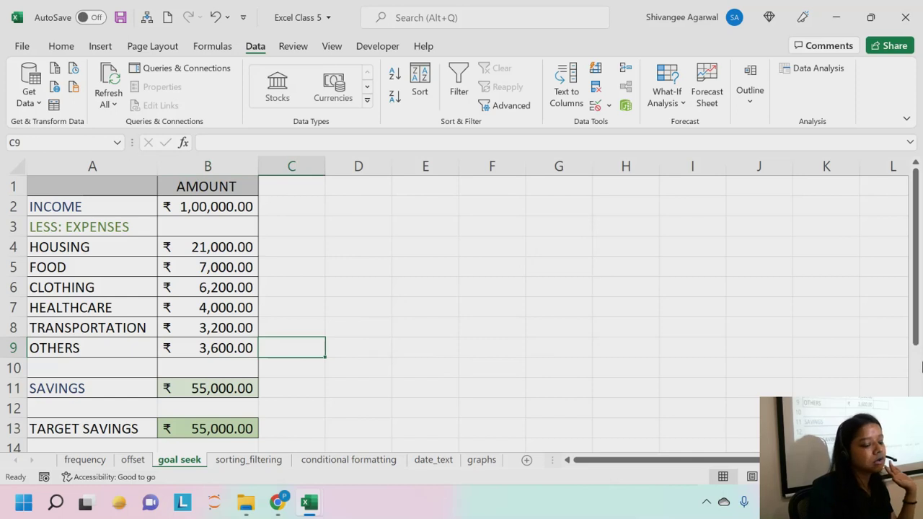
{"action": "type", "text": "<< USIN"}
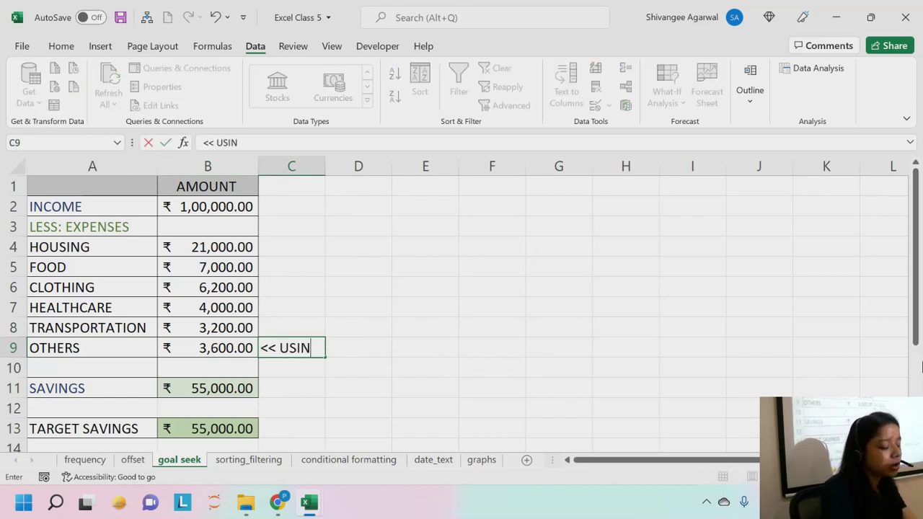
{"action": "type", "text": "G GOAL SEEK"}
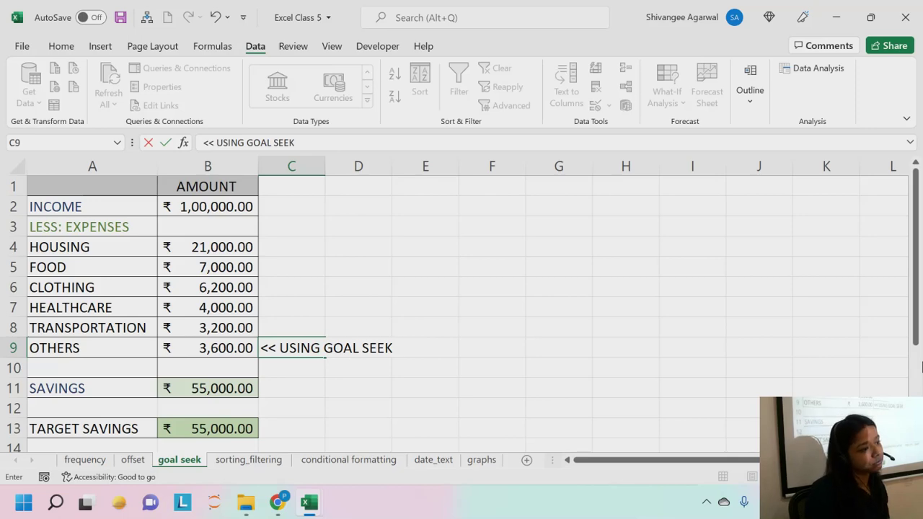
- Copy the four lines of Goal Seek instructions starting in A15 to the area beginning at E3
{"action": "scroll", "coordinate": [472, 303], "scroll_direction": "down", "scroll_amount": 2}
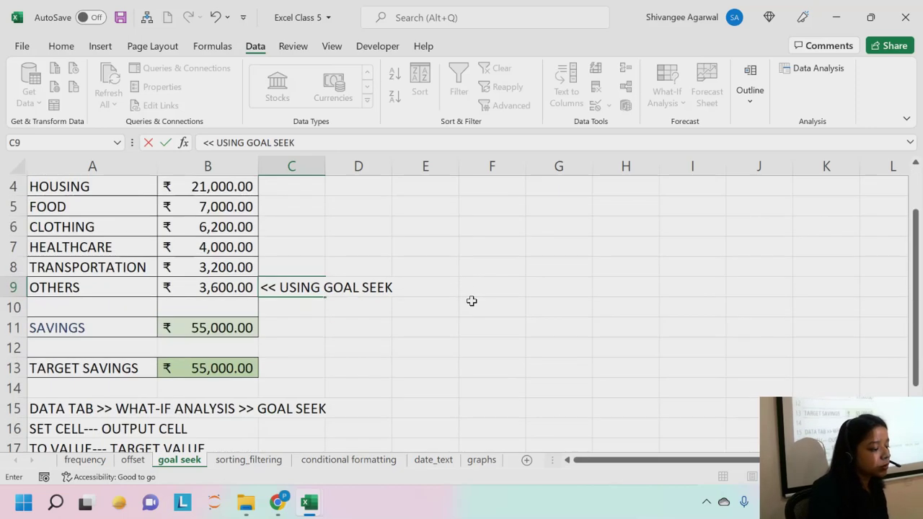
{"action": "left_click_drag", "start_coordinate": [45, 351], "coordinate": [178, 412]}
{"action": "key", "text": "ctrl+c"}
{"action": "scroll", "coordinate": [371, 317], "scroll_direction": "up", "scroll_amount": 2}
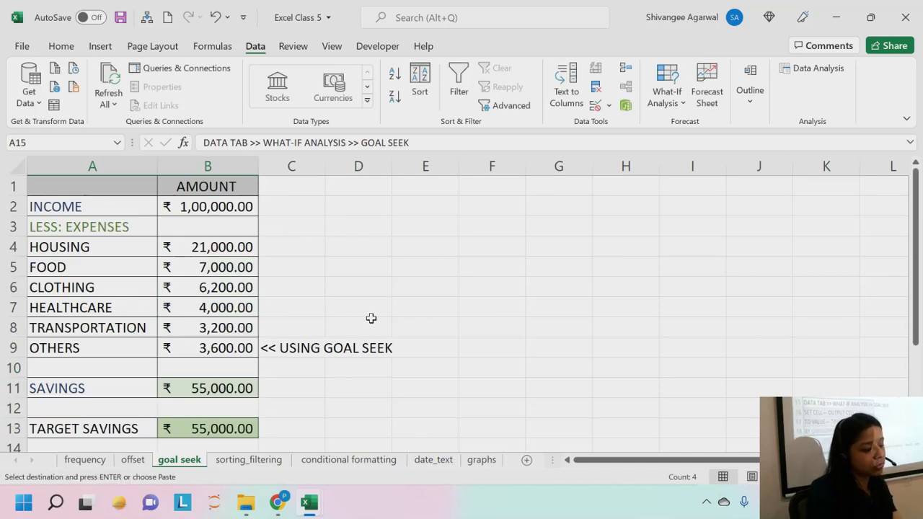
{"action": "left_click_drag", "start_coordinate": [411, 226], "coordinate": [406, 209]}
{"action": "left_click", "coordinate": [422, 224]}
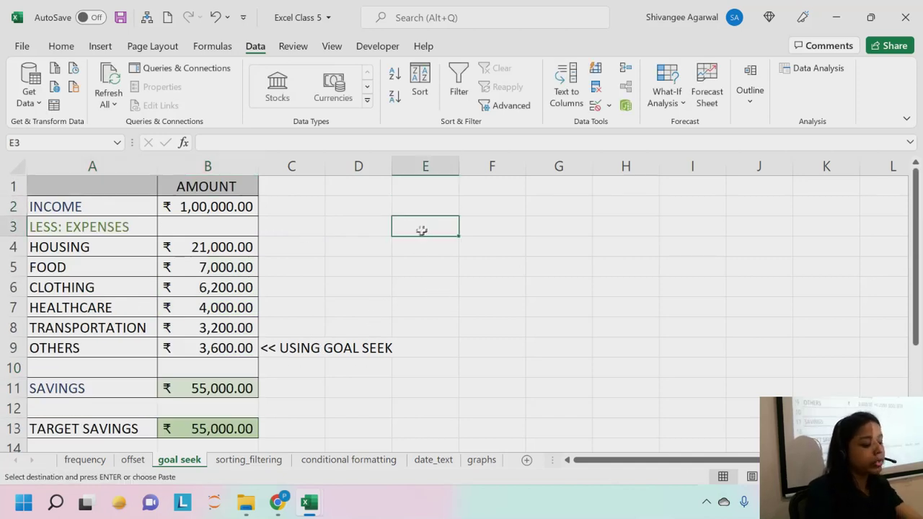
{"action": "key", "text": "Return"}
{"action": "left_click", "coordinate": [427, 251]}
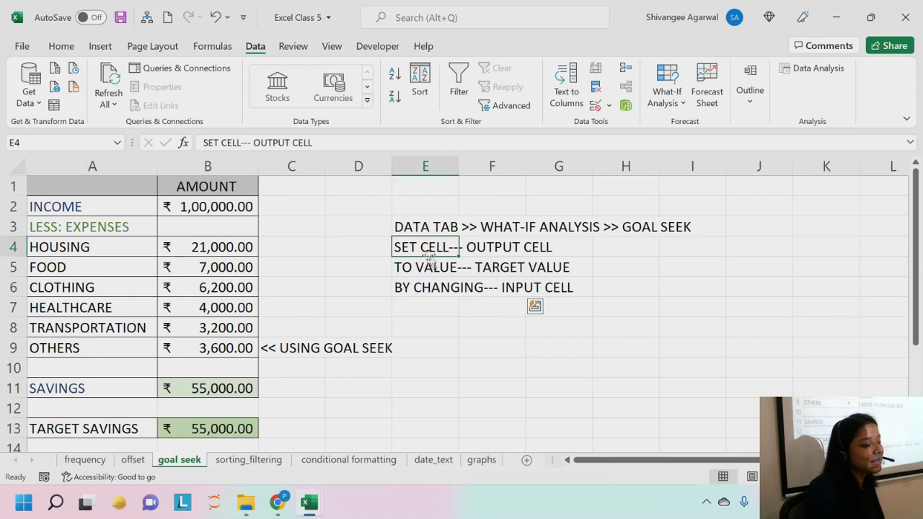
{"action": "left_click", "coordinate": [467, 249]}
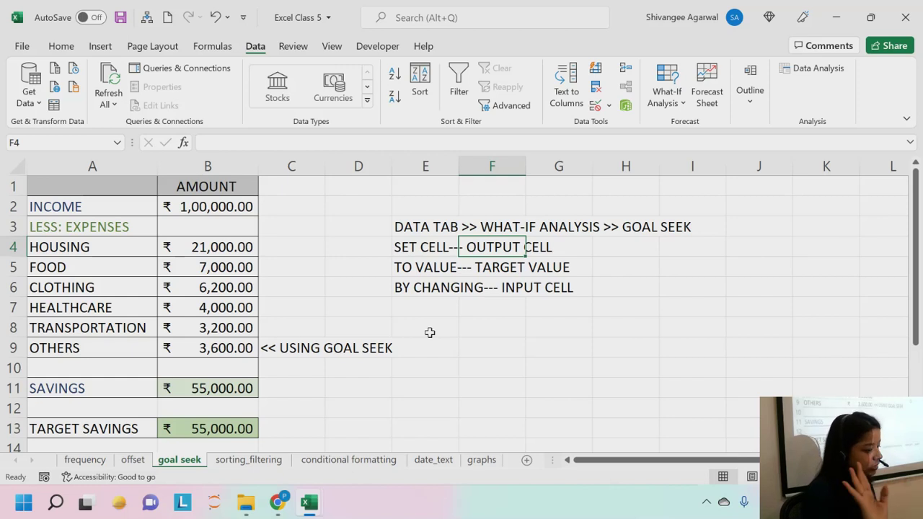
- Replace the SAVINGS formula in B11 with =B2-SUM(B4:B8)-4100, hardcoding the last expense
{"action": "left_click", "coordinate": [192, 384]}
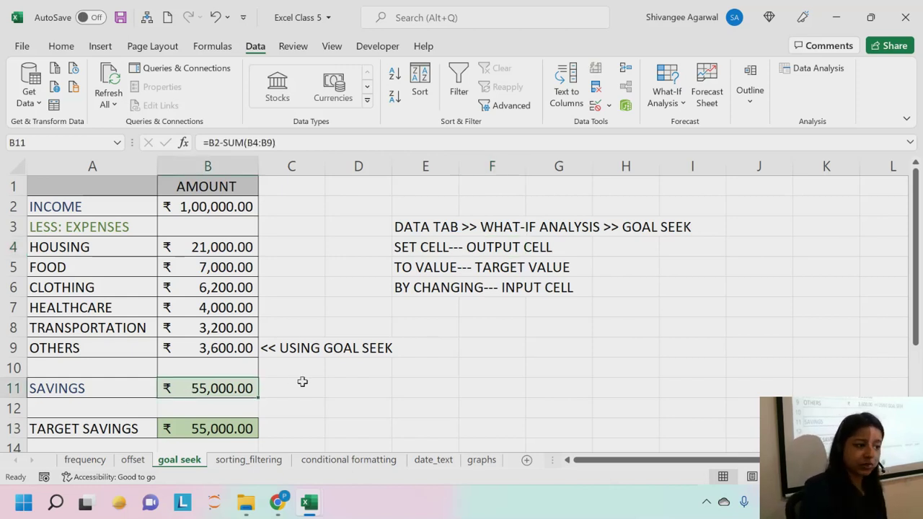
{"action": "double_click", "coordinate": [235, 388]}
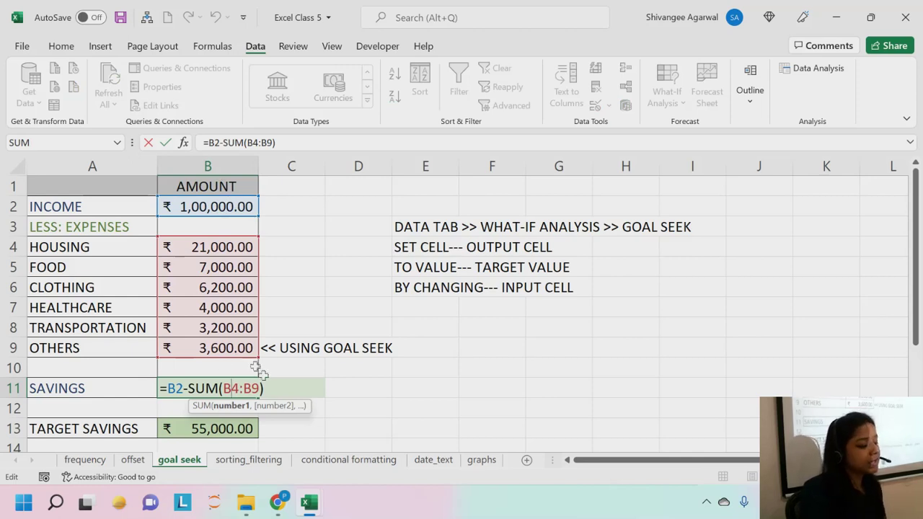
{"action": "left_click_drag", "start_coordinate": [264, 387], "coordinate": [149, 385]}
{"action": "key", "text": "BackSpace"}
{"action": "type", "text": "="}
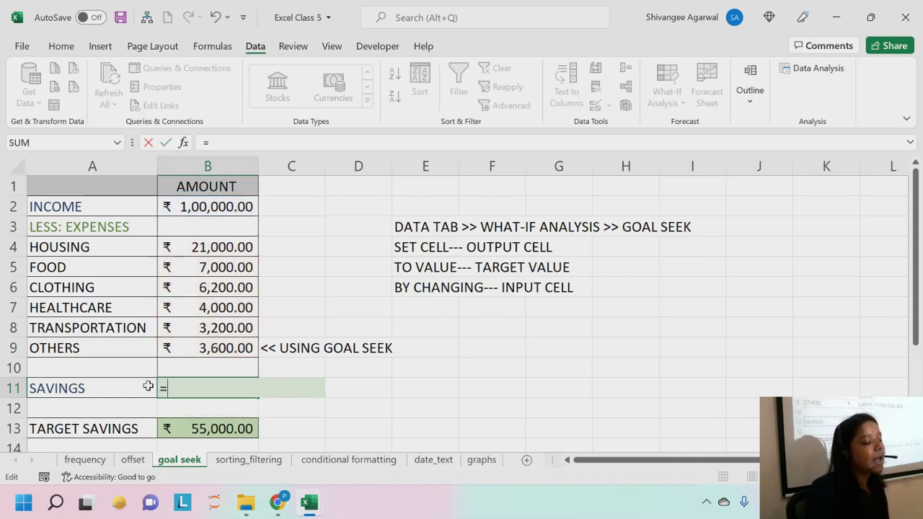
{"action": "left_click", "coordinate": [215, 205]}
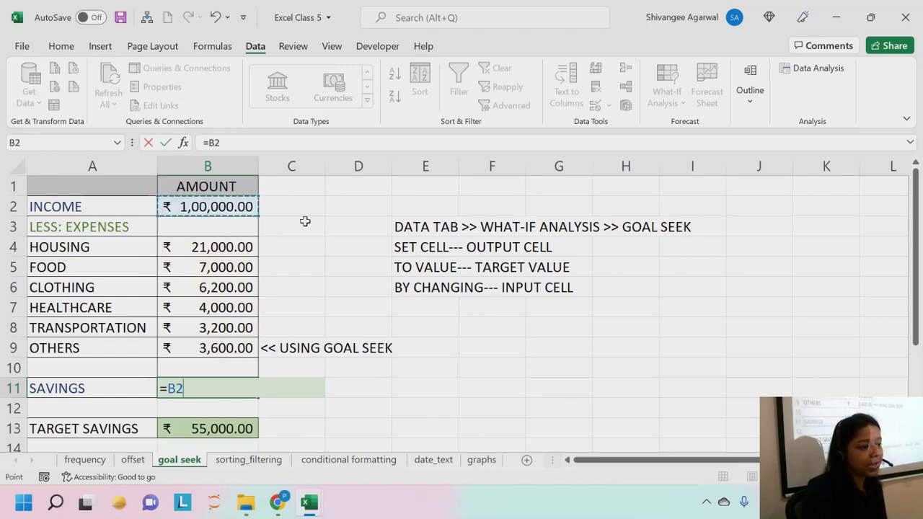
{"action": "type", "text": "-"}
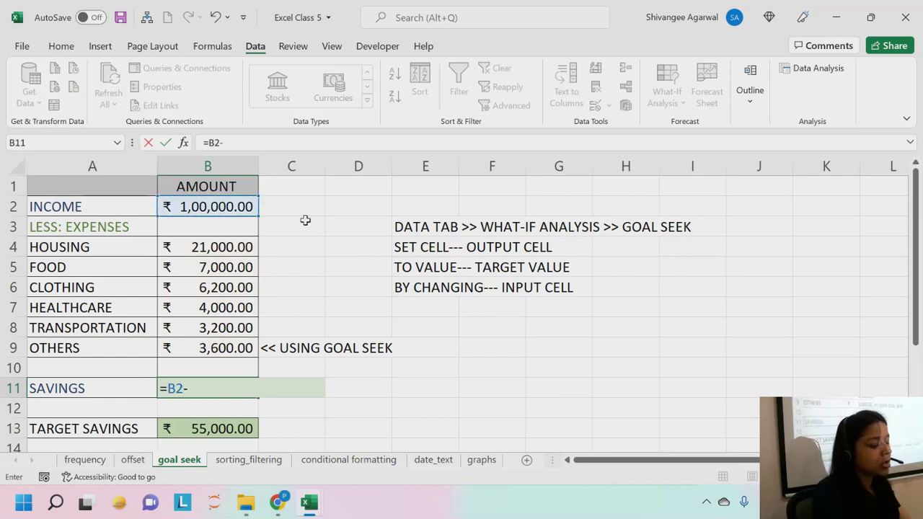
{"action": "type", "text": "SUM("}
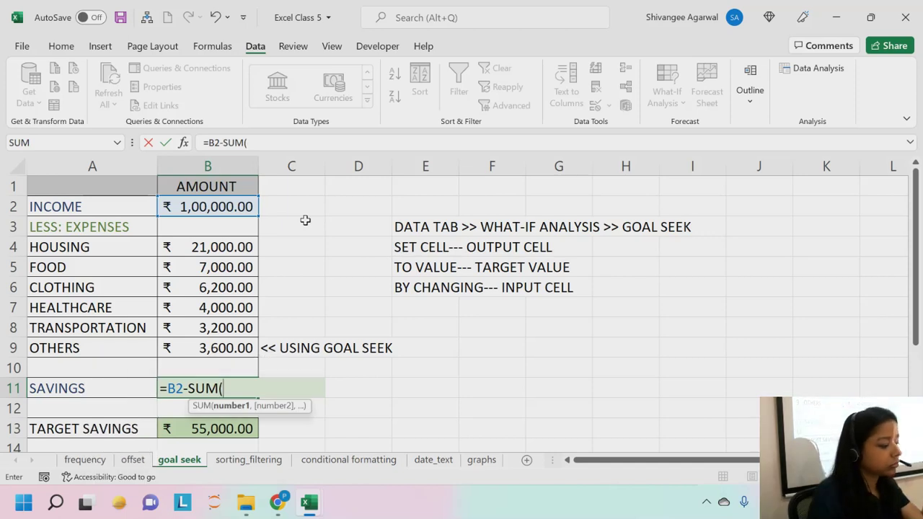
{"action": "left_click_drag", "start_coordinate": [199, 246], "coordinate": [200, 327]}
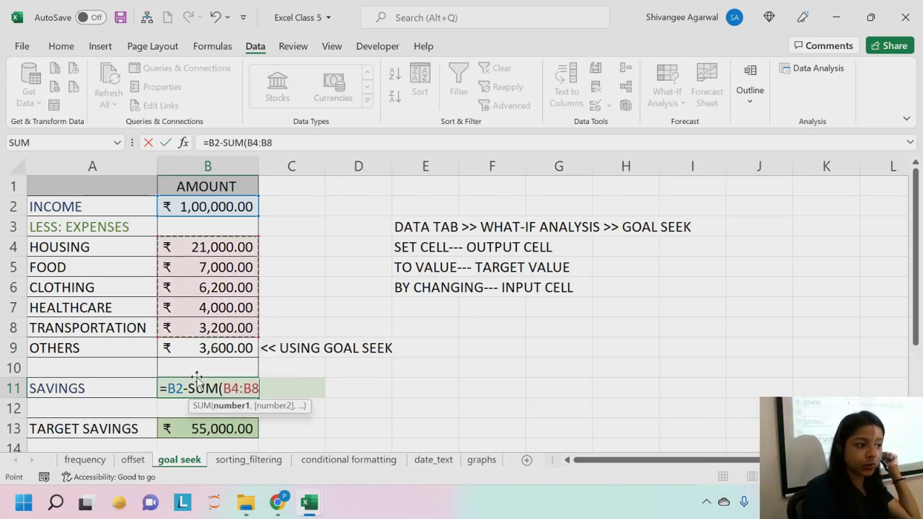
{"action": "type", "text": ")"}
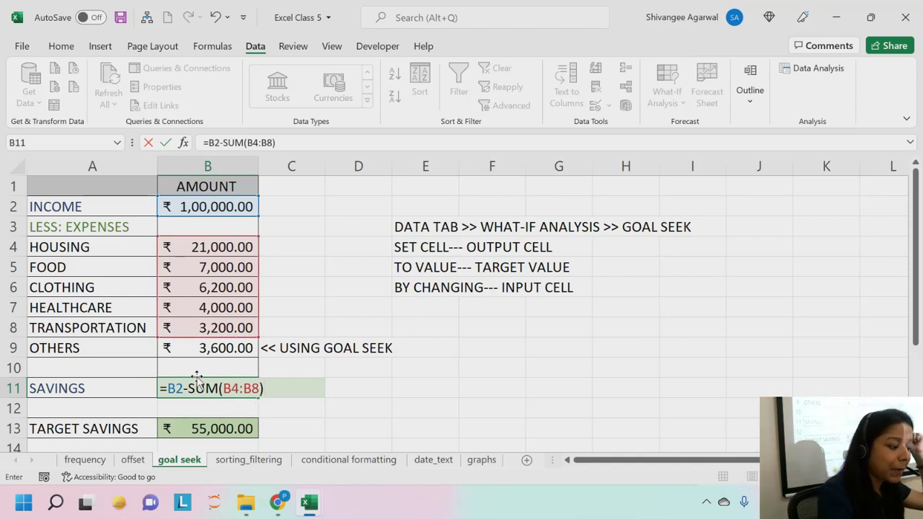
{"action": "type", "text": "-"}
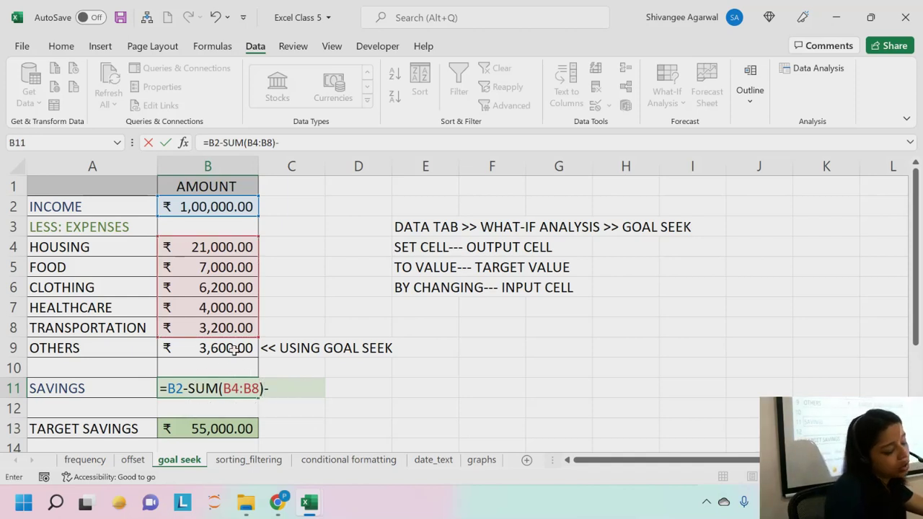
{"action": "type", "text": "4100"}
{"action": "key", "text": "Return"}
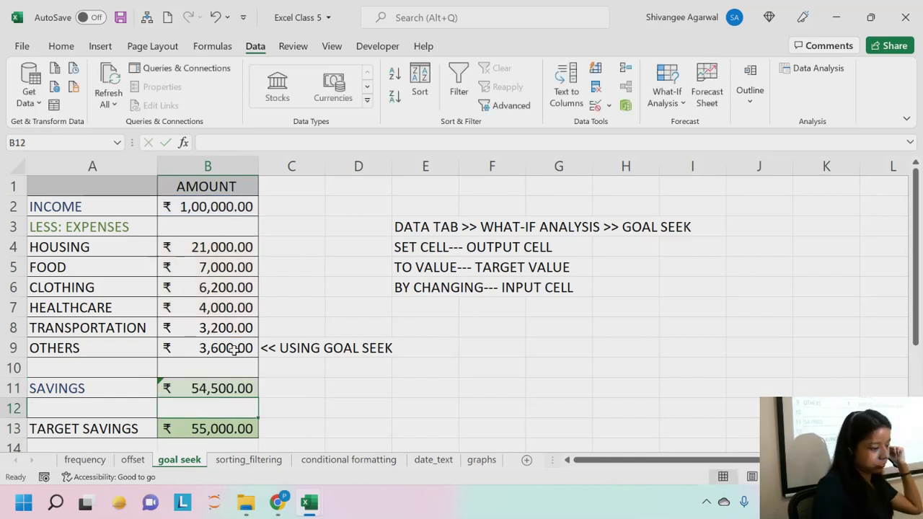
- Set the OTHERS expense in B9 to 4100
{"action": "left_click", "coordinate": [227, 348]}
{"action": "type", "text": "4100"}
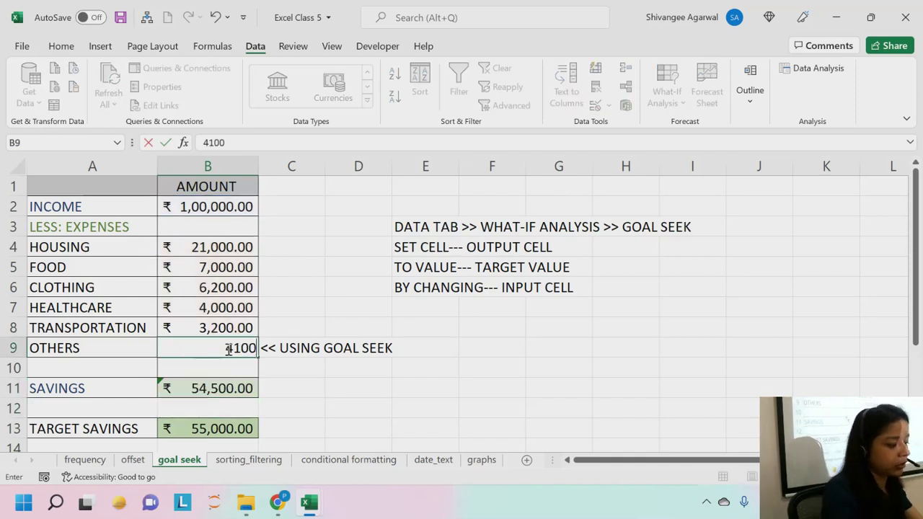
{"action": "key", "text": "Return"}
- Inspect the cell references and hardcoded amount in the B11 savings formula, leaving the formula as it is
{"action": "left_click", "coordinate": [218, 386]}
{"action": "double_click", "coordinate": [218, 388]}
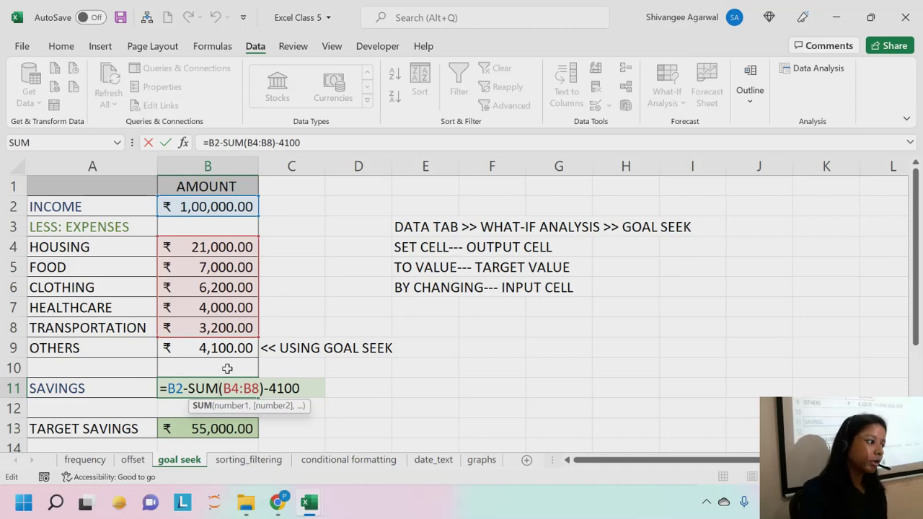
{"action": "key", "text": "Return"}
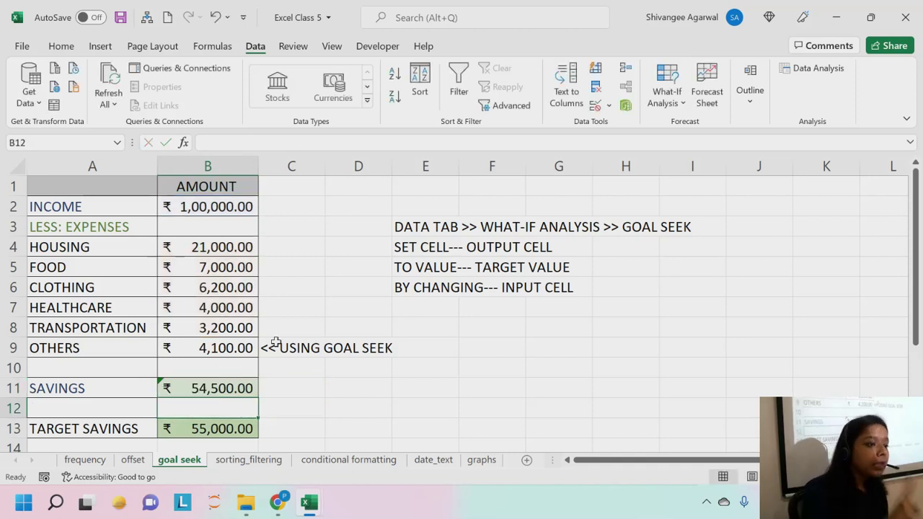
{"action": "left_click", "coordinate": [167, 387]}
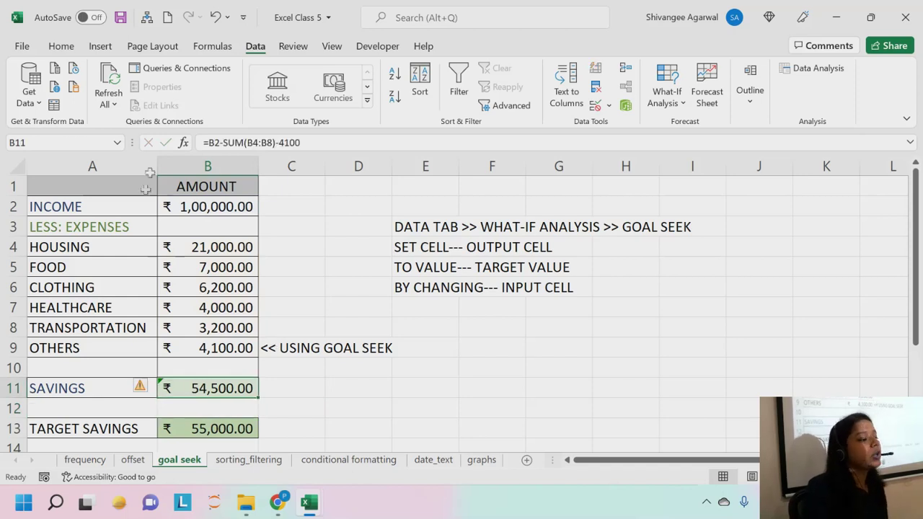
- Try Goal Seek on the SAVINGS cell B11 with target value 55000 by changing B9, discarding the outcome
{"action": "left_click", "coordinate": [667, 91]}
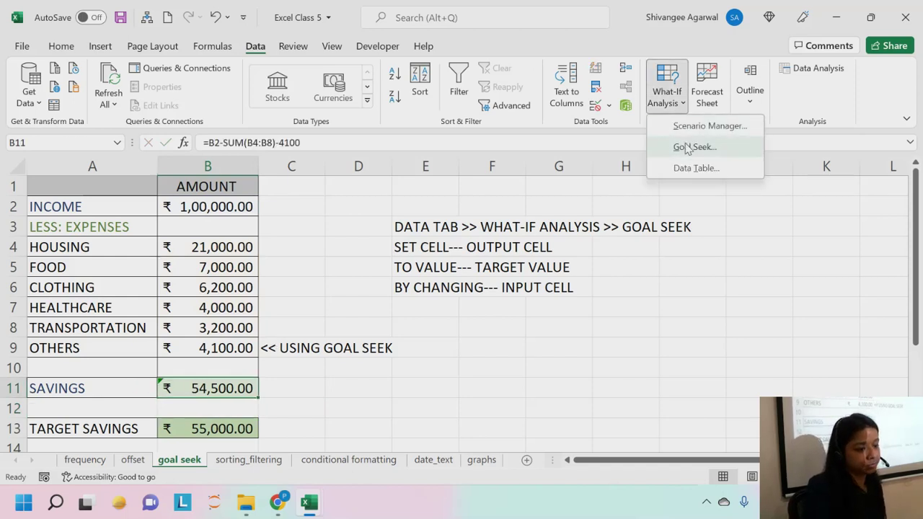
{"action": "left_click", "coordinate": [682, 147]}
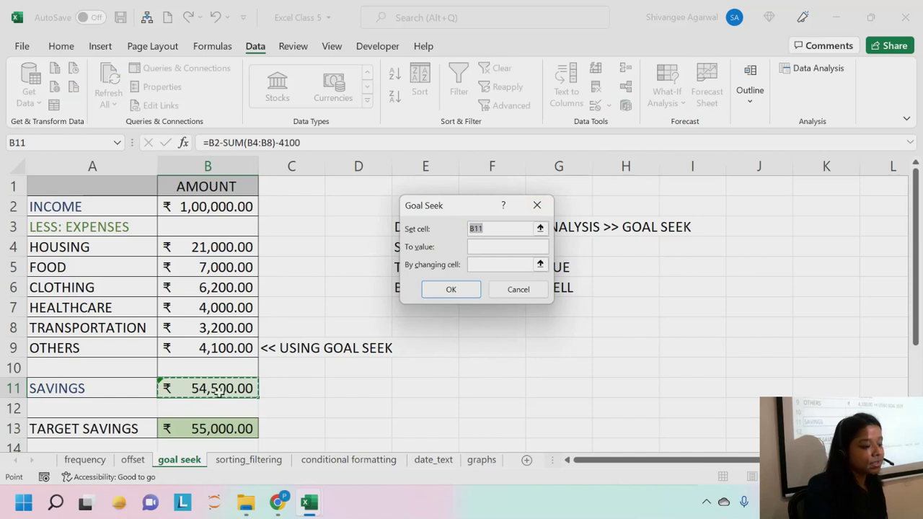
{"action": "key", "text": "Tab"}
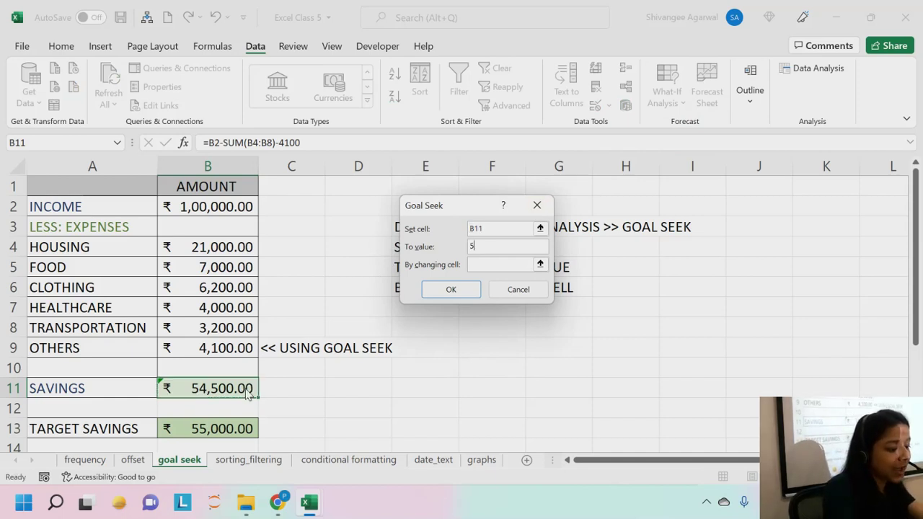
{"action": "key", "text": "Tab"}
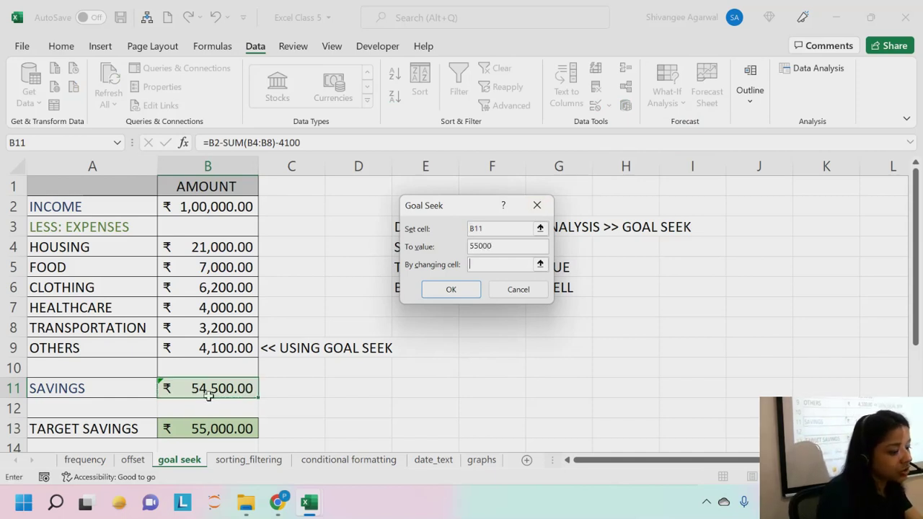
{"action": "left_click", "coordinate": [215, 347]}
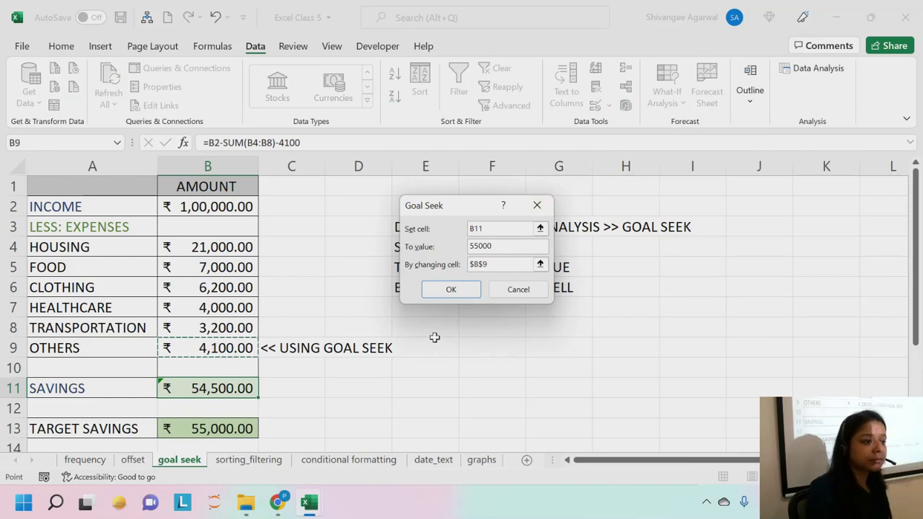
{"action": "left_click", "coordinate": [448, 294]}
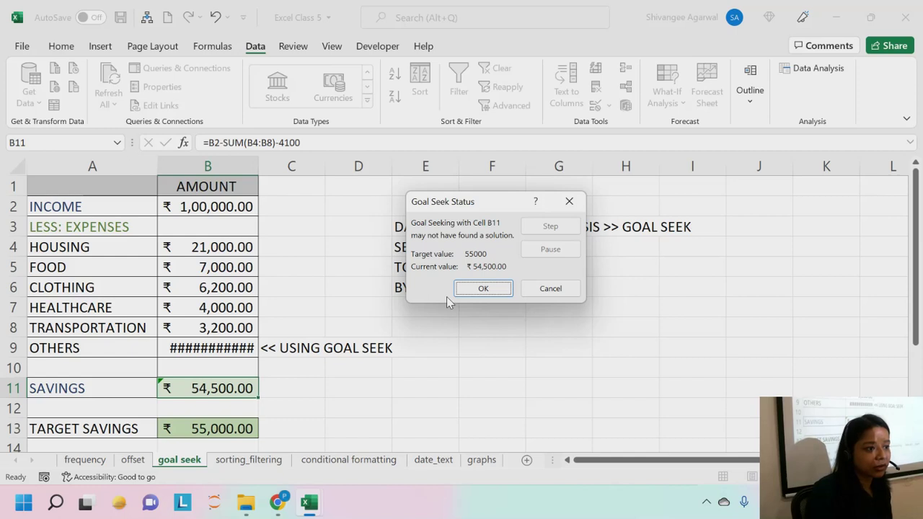
{"action": "left_click", "coordinate": [573, 289]}
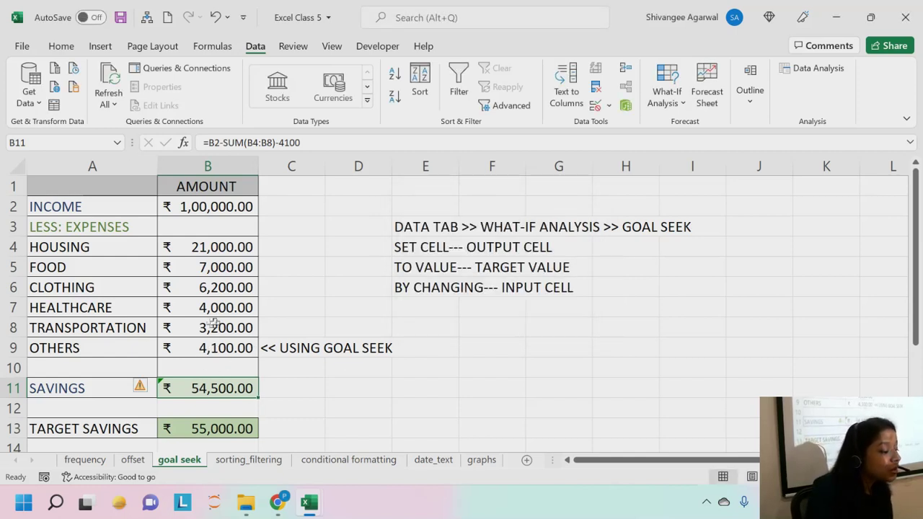
- Examine which cells the SAVINGS formula in B11 references and whether it includes the OTHERS expense in B9
{"action": "left_click", "coordinate": [214, 346]}
{"action": "left_click", "coordinate": [220, 408]}
{"action": "left_click", "coordinate": [211, 385]}
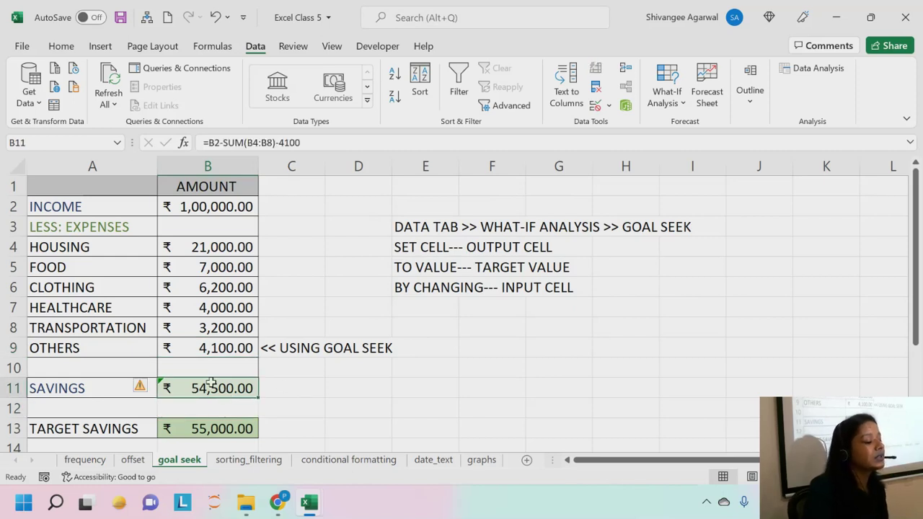
{"action": "double_click", "coordinate": [207, 388]}
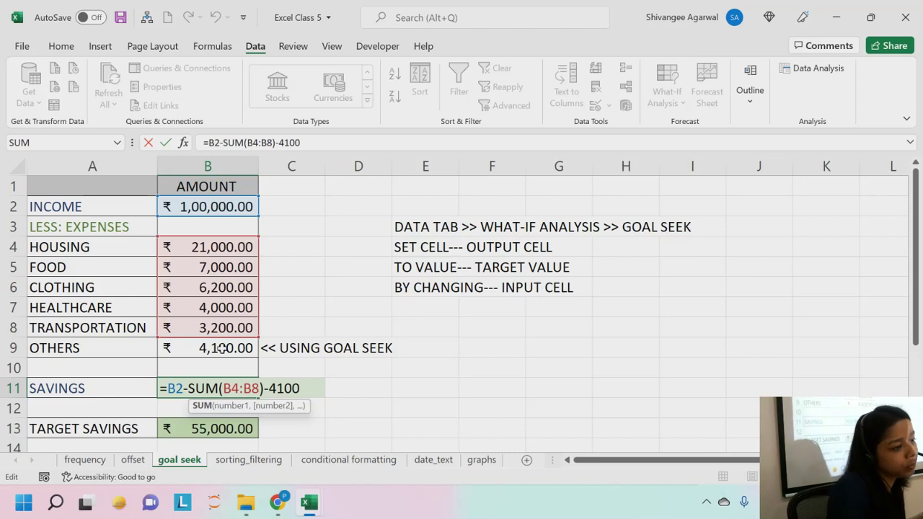
{"action": "key", "text": "Return"}
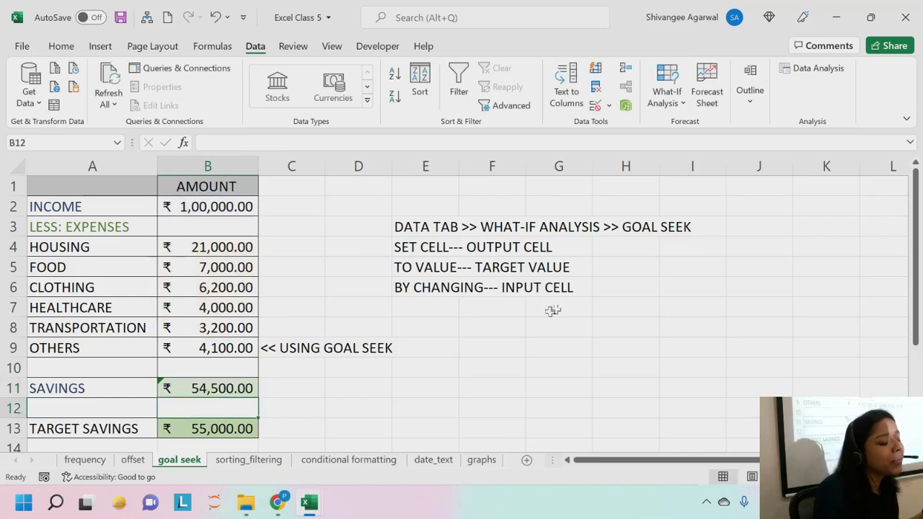
- Note the amount 4100 in cell G8, below the Goal Seek instructions
{"action": "left_click", "coordinate": [574, 308]}
{"action": "key", "text": "Down"}
{"action": "type", "text": "4100"}
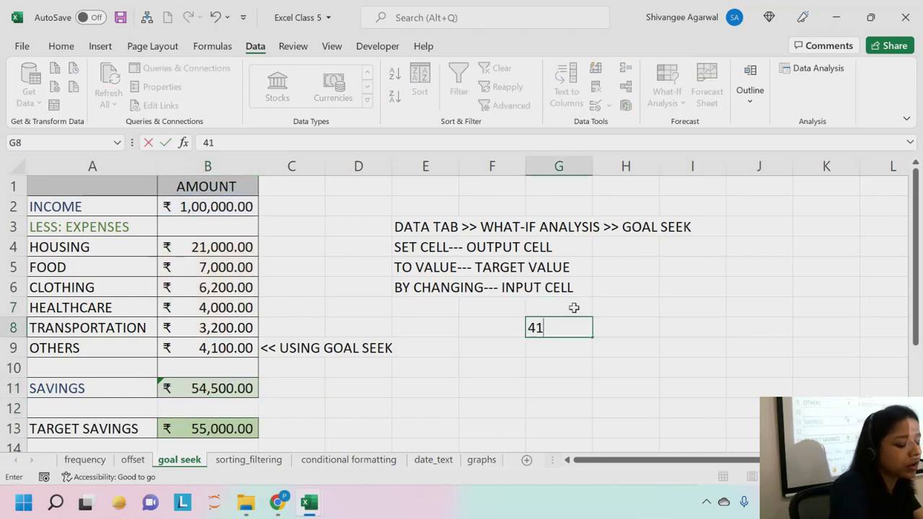
{"action": "key", "text": "Return"}
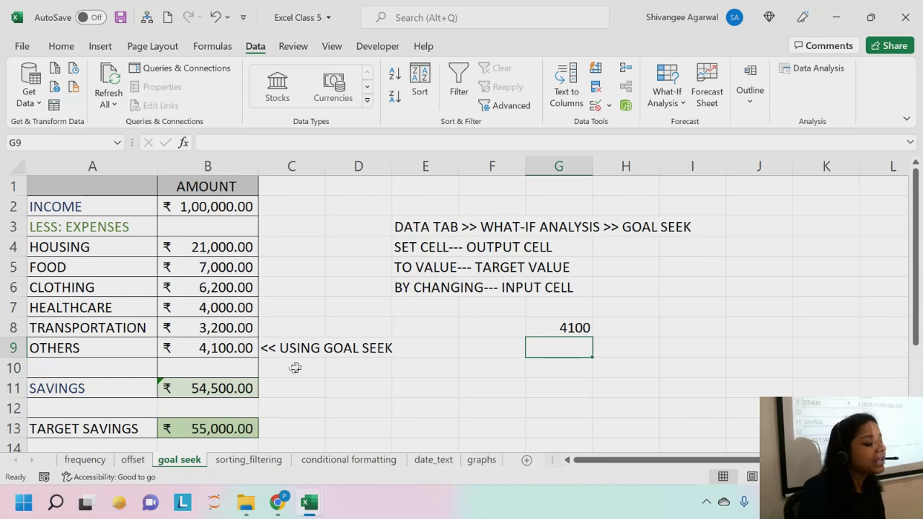
- Correct the SAVINGS formula in B11 to =B2-SUM(B4:B9), replacing the hardcoded amount with the OTHERS cell
{"action": "double_click", "coordinate": [208, 388]}
{"action": "left_click_drag", "start_coordinate": [301, 388], "coordinate": [260, 388]}
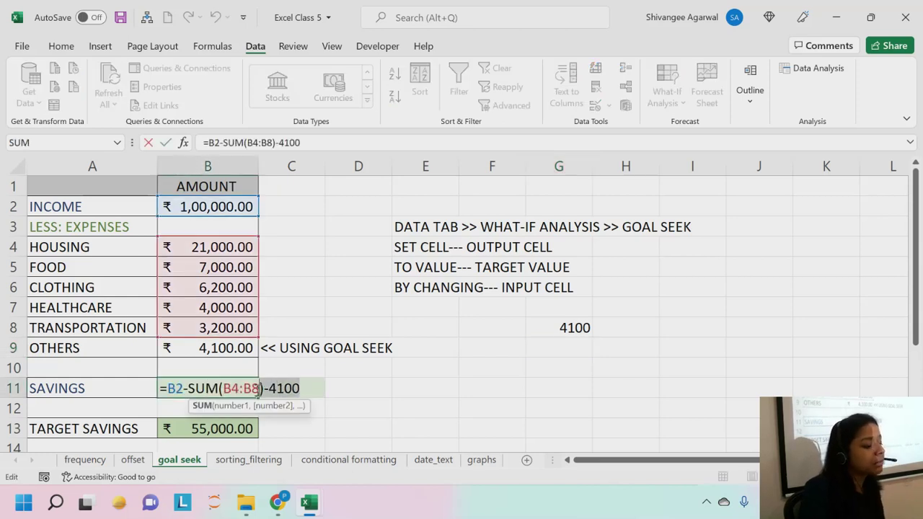
{"action": "key", "text": "BackSpace"}
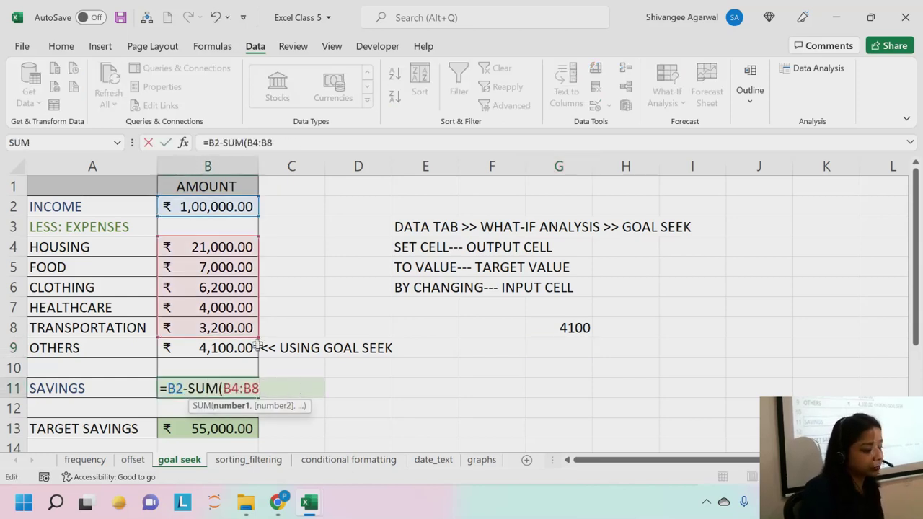
{"action": "left_click_drag", "start_coordinate": [257, 337], "coordinate": [267, 364]}
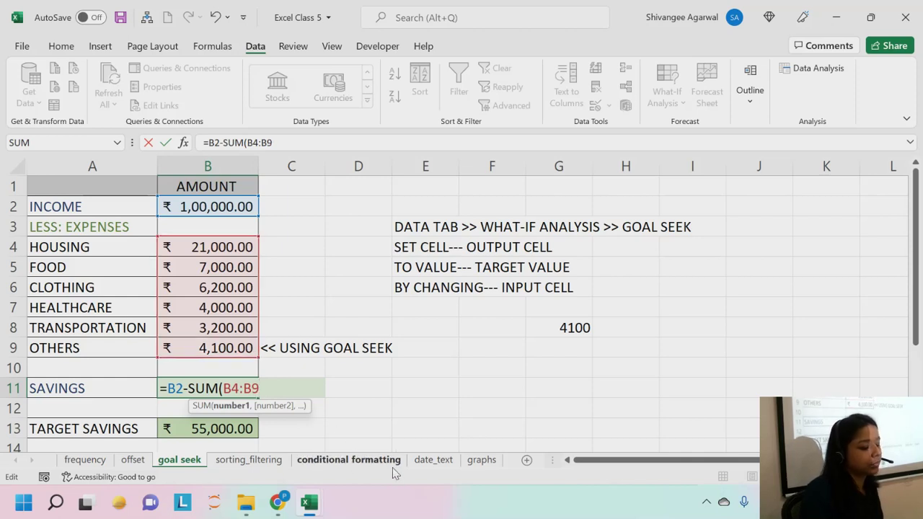
{"action": "type", "text": ")"}
{"action": "key", "text": "Return"}
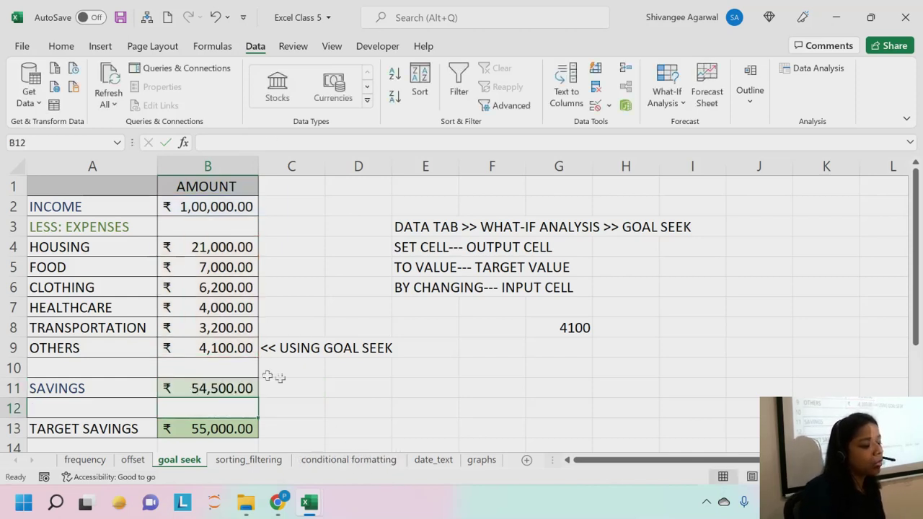
- Run Goal Seek to set SAVINGS in B11 to 55000 by changing the OTHERS expense in B9, keeping the solution
{"action": "left_click", "coordinate": [233, 394]}
{"action": "left_click", "coordinate": [667, 85]}
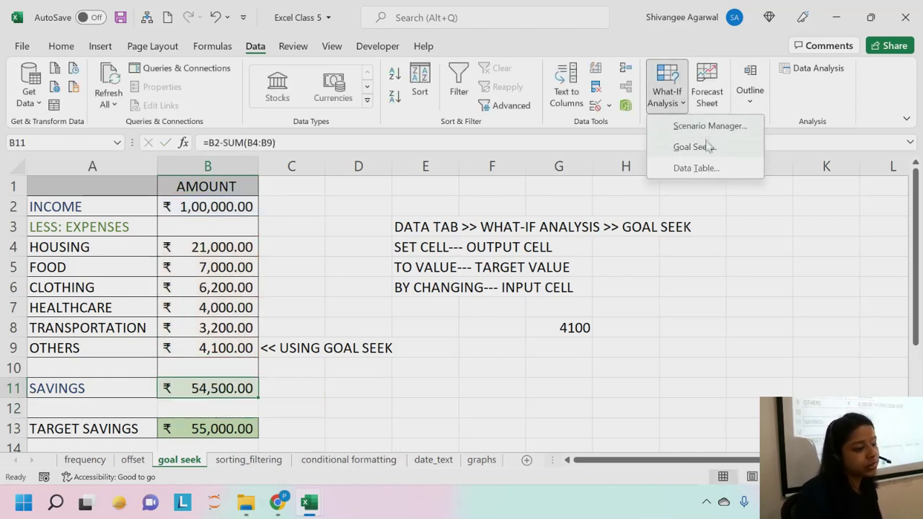
{"action": "left_click", "coordinate": [692, 146]}
{"action": "key", "text": "Tab"}
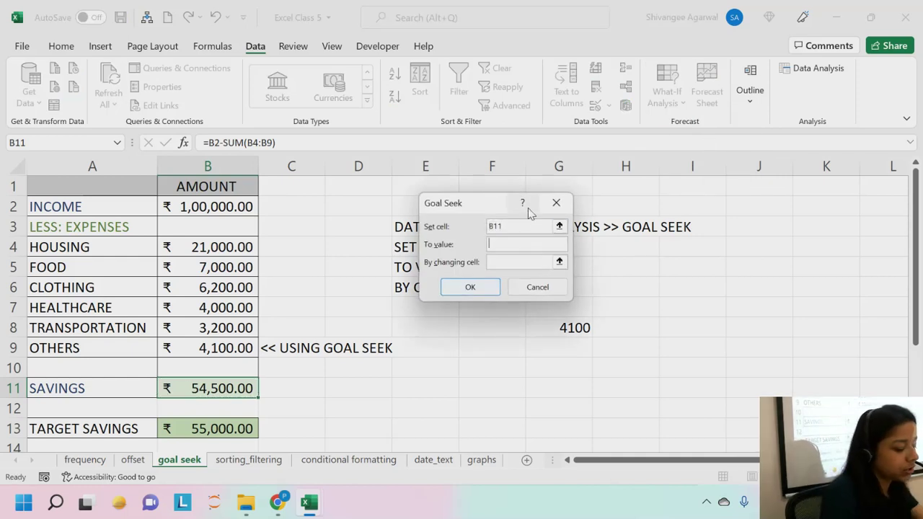
{"action": "type", "text": "55000"}
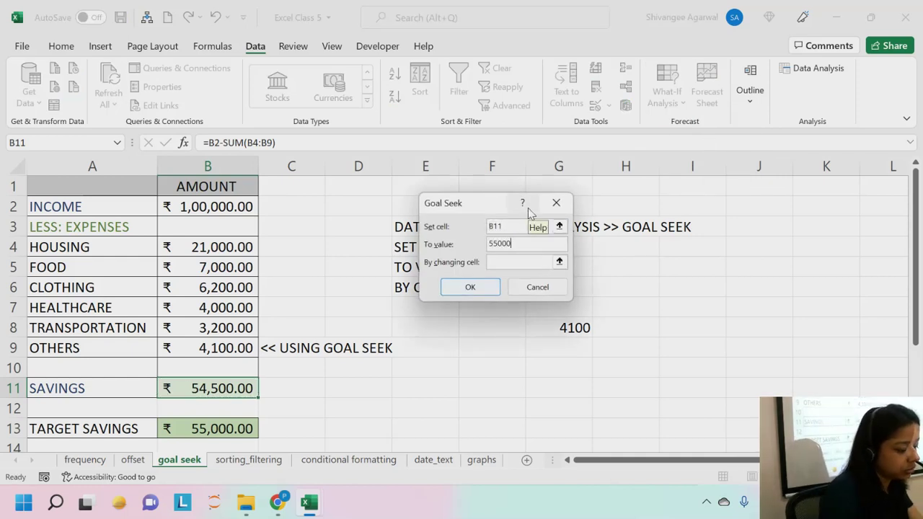
{"action": "key", "text": "Tab"}
{"action": "left_click", "coordinate": [239, 348]}
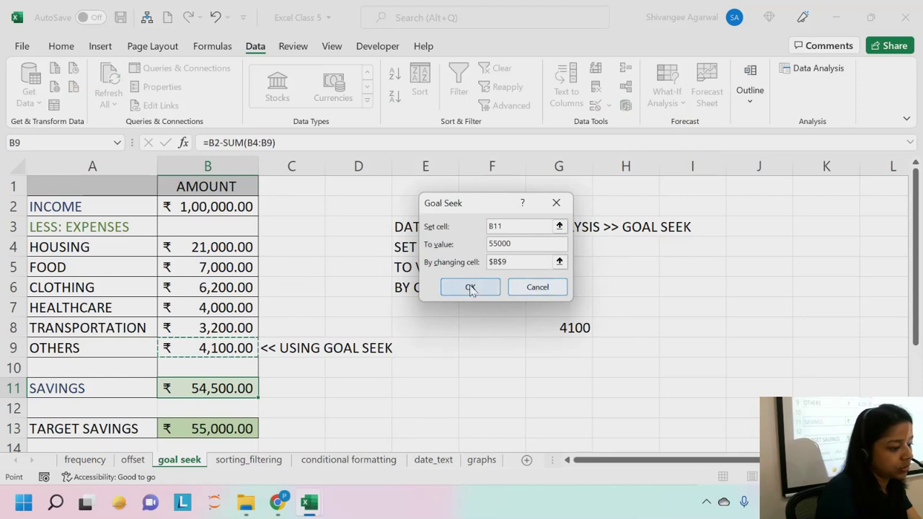
{"action": "left_click", "coordinate": [470, 287]}
{"action": "left_click", "coordinate": [513, 285]}
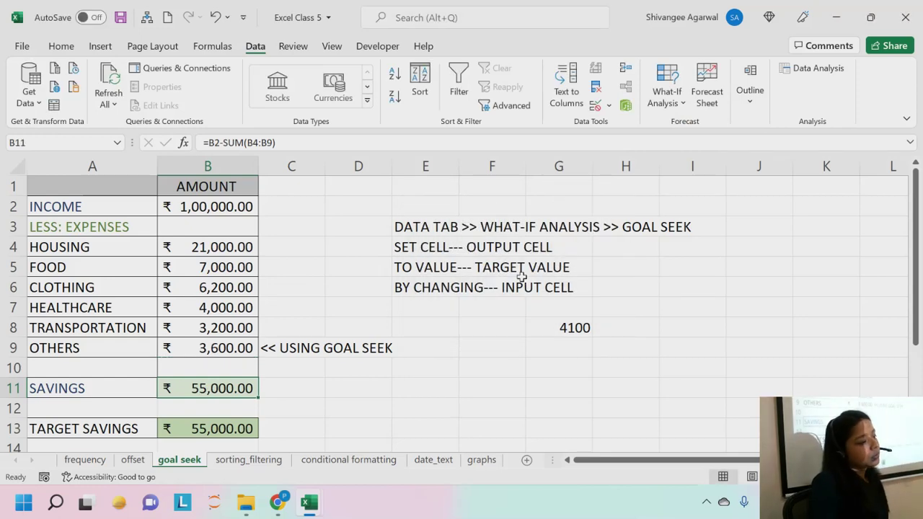
- Insert a blank row above the SAVINGS row
{"action": "left_click", "coordinate": [232, 270]}
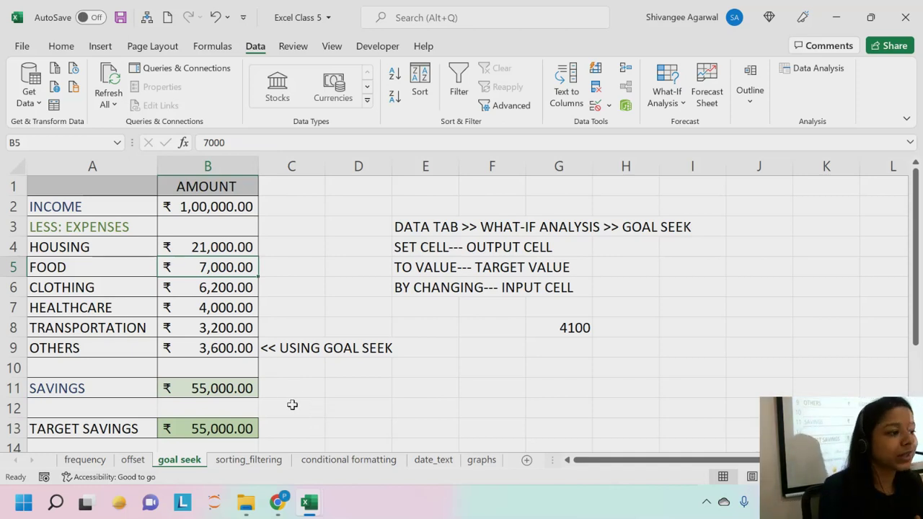
{"action": "left_click", "coordinate": [220, 402]}
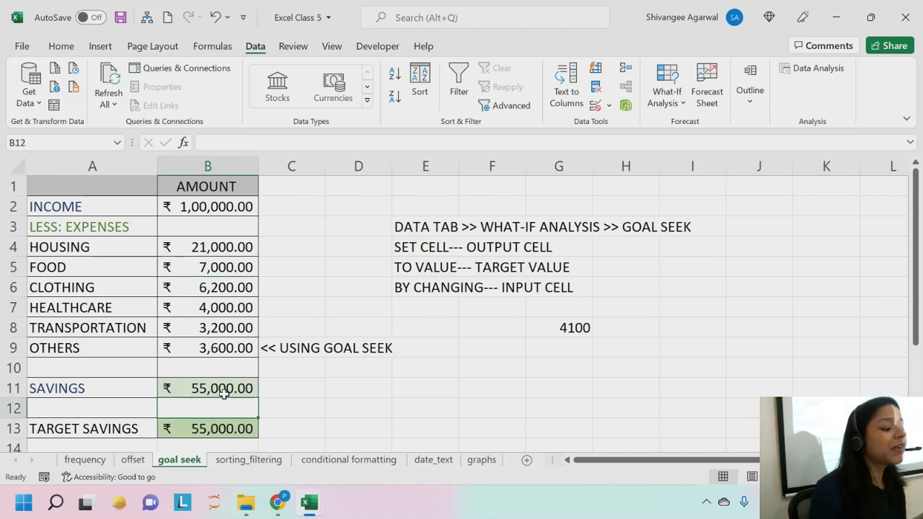
{"action": "left_click", "coordinate": [224, 389]}
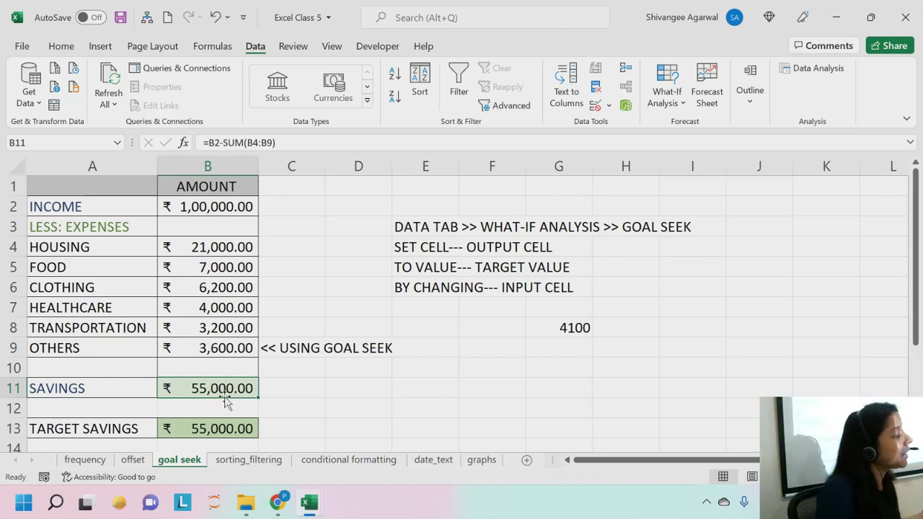
{"action": "right_click", "coordinate": [13, 388]}
{"action": "key", "text": "Escape"}
{"action": "key", "text": "ctrl+shift+plus"}
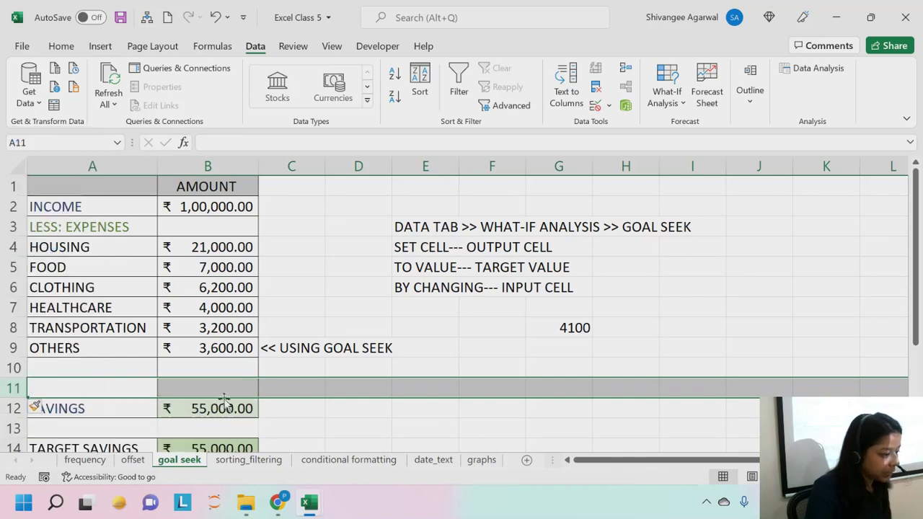
- Label cell A10 TOTAL EXPENSES and set its font color to red
{"action": "left_click", "coordinate": [128, 366]}
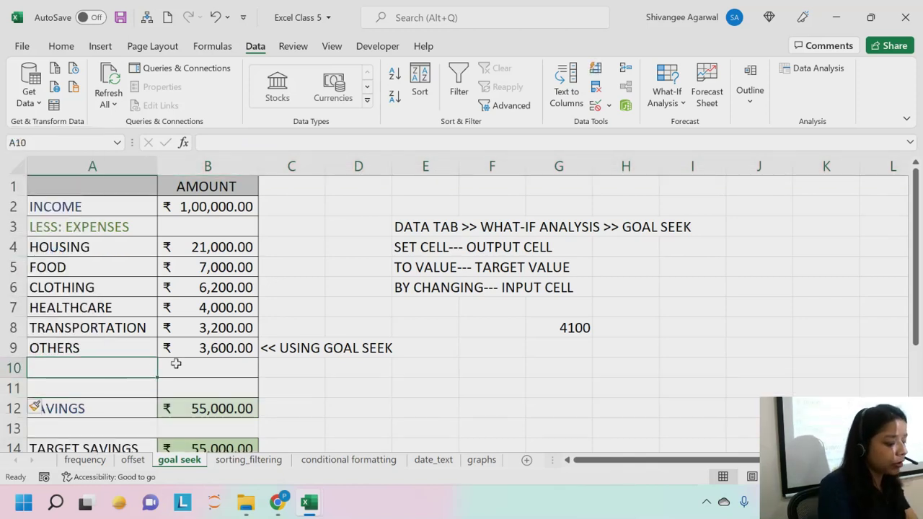
{"action": "type", "text": "TO"}
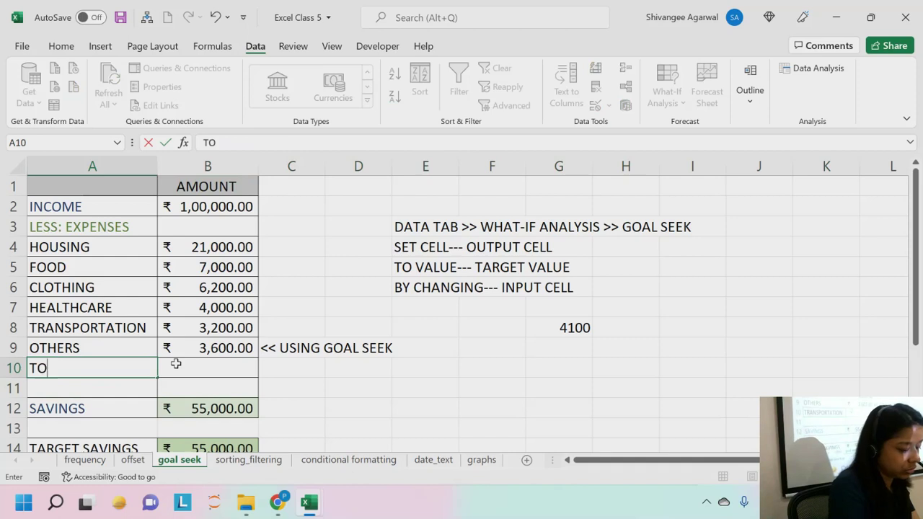
{"action": "type", "text": "TAL EXPENSES"}
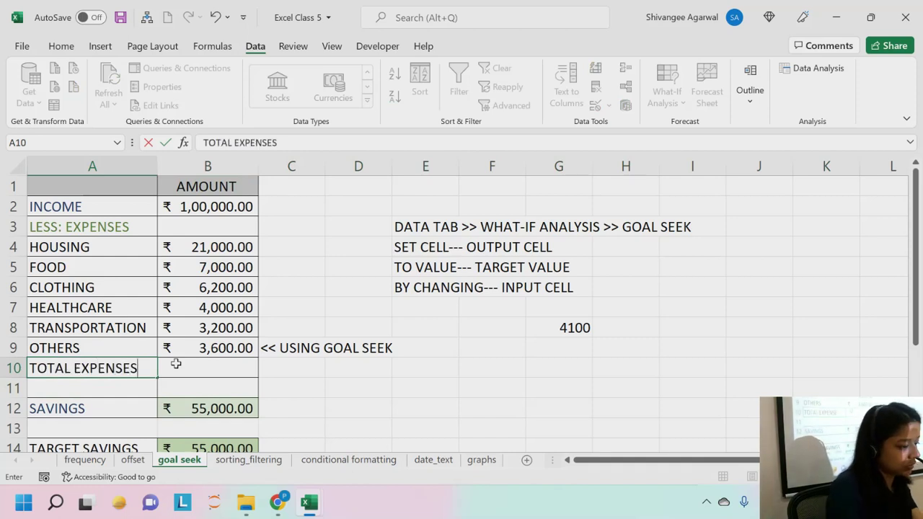
{"action": "key", "text": "Tab"}
{"action": "key", "text": "Down"}
{"action": "key", "text": "Left"}
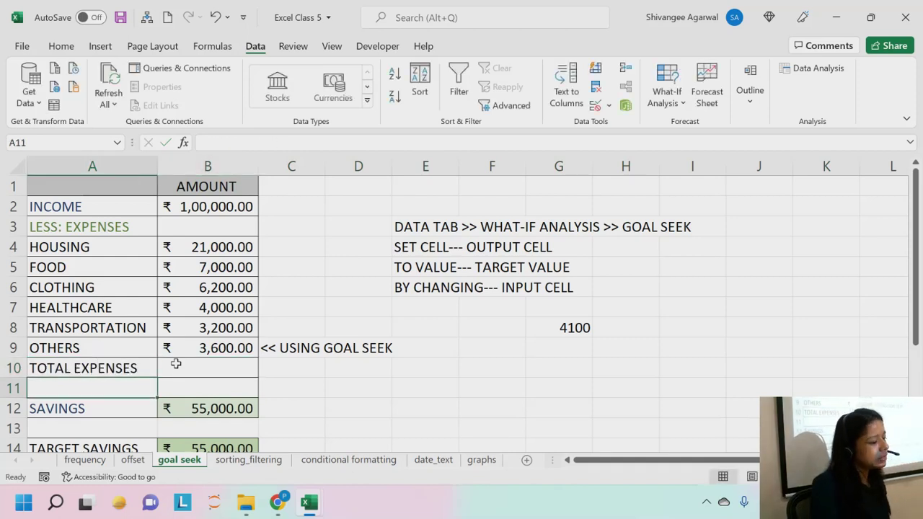
{"action": "key", "text": "Up"}
{"action": "left_click", "coordinate": [62, 46]}
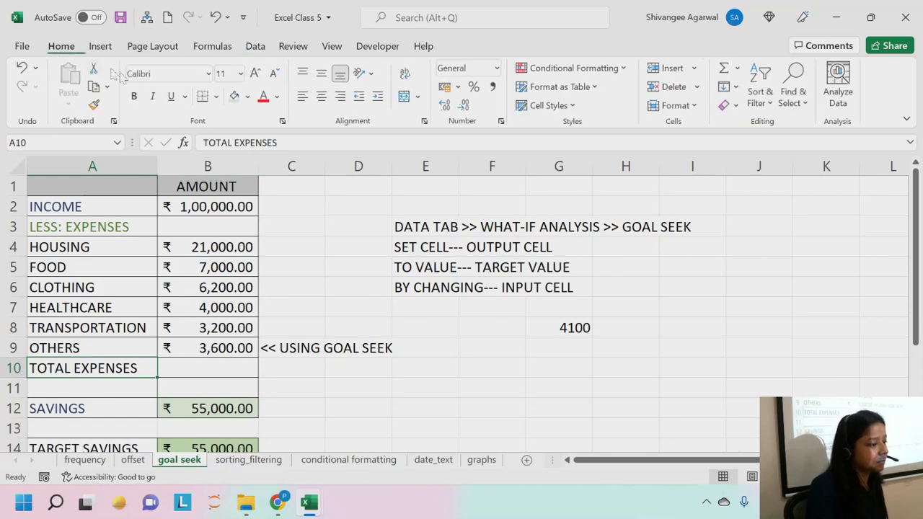
{"action": "left_click", "coordinate": [268, 104]}
- Total the expenses in B10 with the formula =SUM(B4:B9)
{"action": "left_click", "coordinate": [213, 372]}
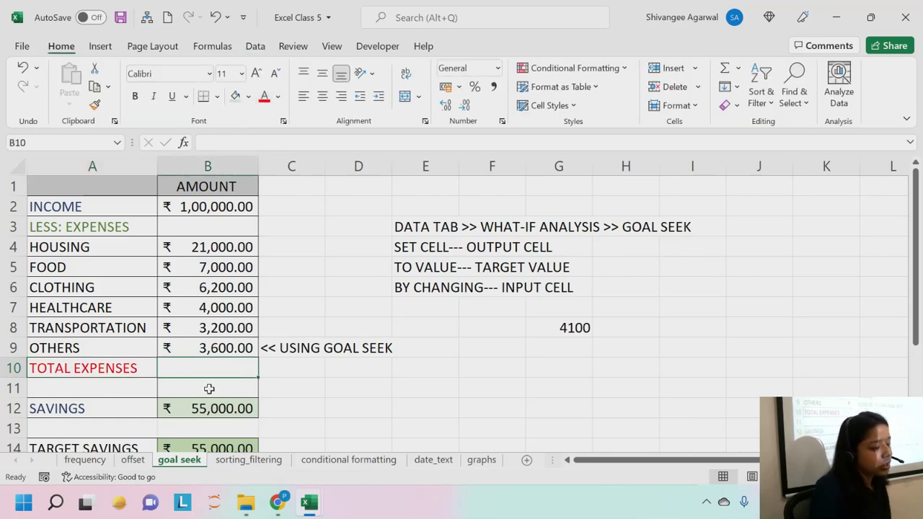
{"action": "type", "text": "=SUM("}
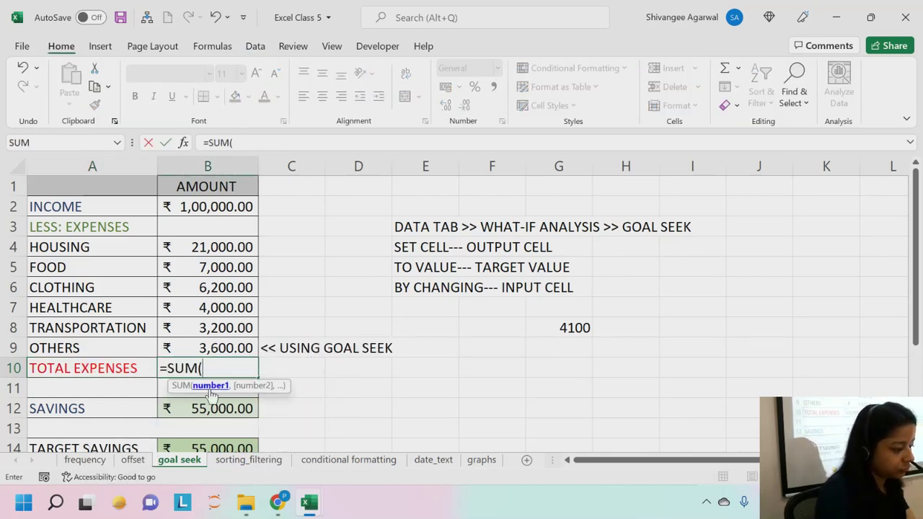
{"action": "key", "text": "Up"}
{"action": "key", "text": "Up"}
{"action": "key", "text": "Up"}
{"action": "key", "text": "Up"}
{"action": "key", "text": "Up"}
{"action": "key", "text": "Up"}
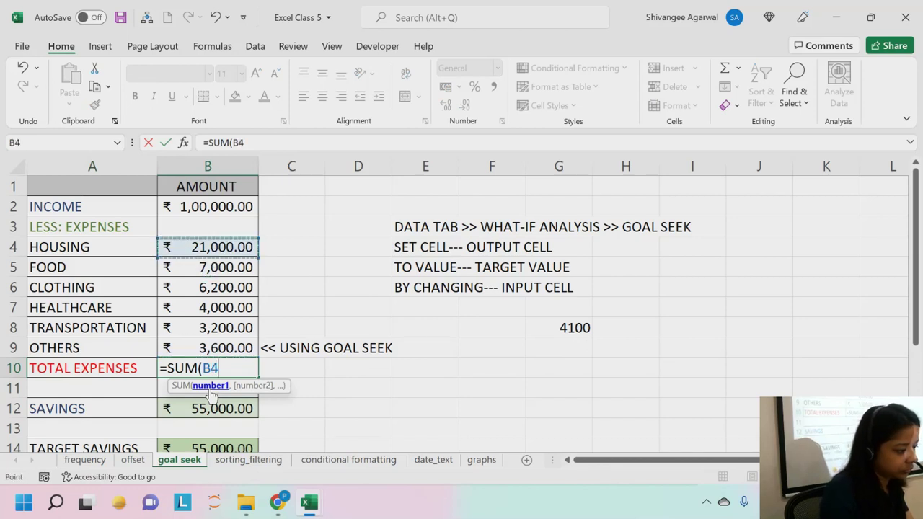
{"action": "key", "text": "shift+Down"}
{"action": "key", "text": "shift+Down"}
{"action": "key", "text": "shift+Down"}
{"action": "key", "text": "shift+Down"}
{"action": "key", "text": "shift+Down"}
{"action": "key", "text": "Return"}
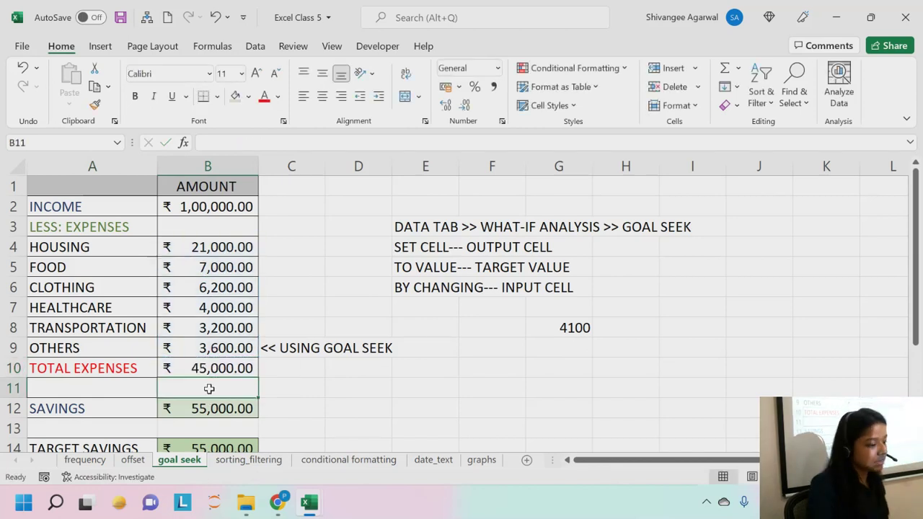
{"action": "left_click", "coordinate": [226, 364]}
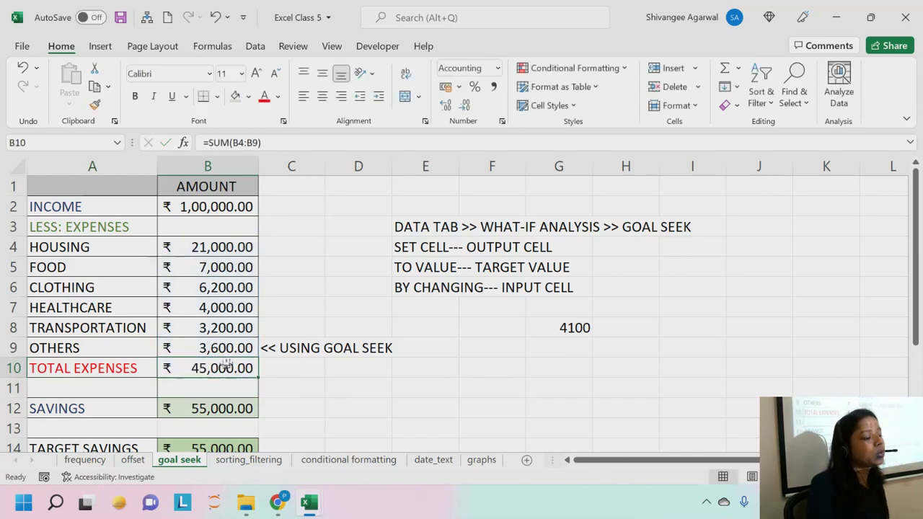
- Fill the TOTAL EXPENSES amount in B10 with light orange and the INCOME amount in B2 with light green
{"action": "left_click", "coordinate": [248, 96]}
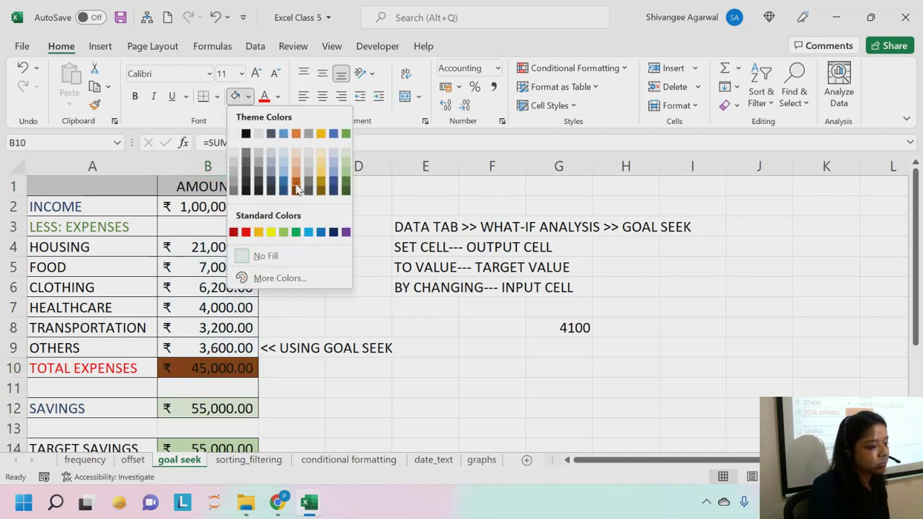
{"action": "left_click", "coordinate": [295, 172]}
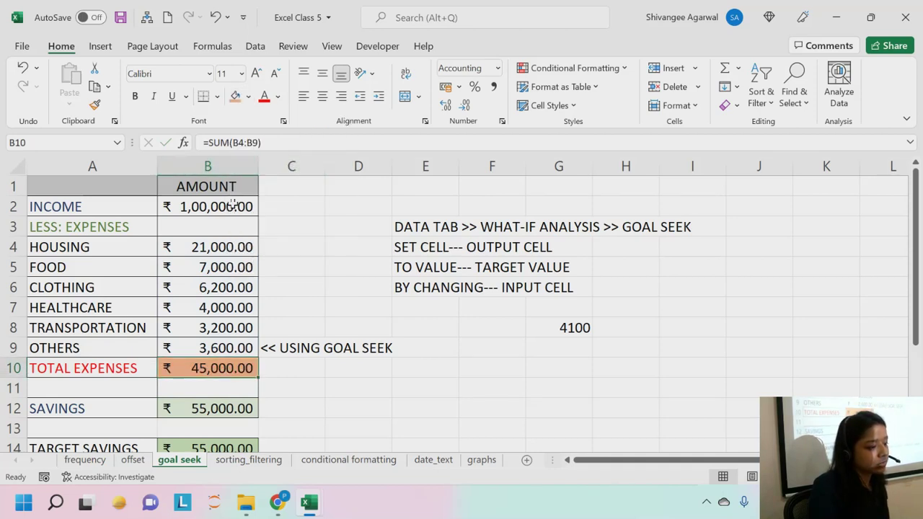
{"action": "left_click", "coordinate": [232, 205]}
{"action": "left_click", "coordinate": [248, 96]}
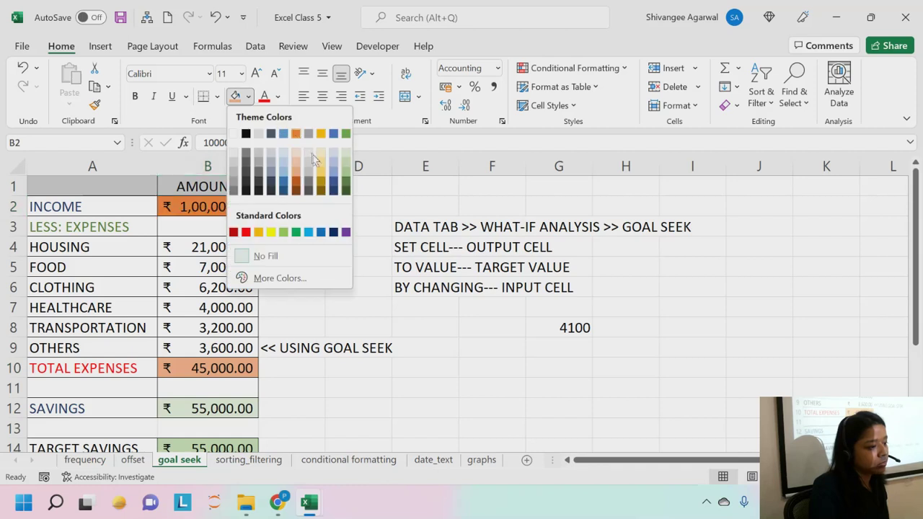
{"action": "left_click", "coordinate": [347, 171]}
{"action": "left_click", "coordinate": [292, 308]}
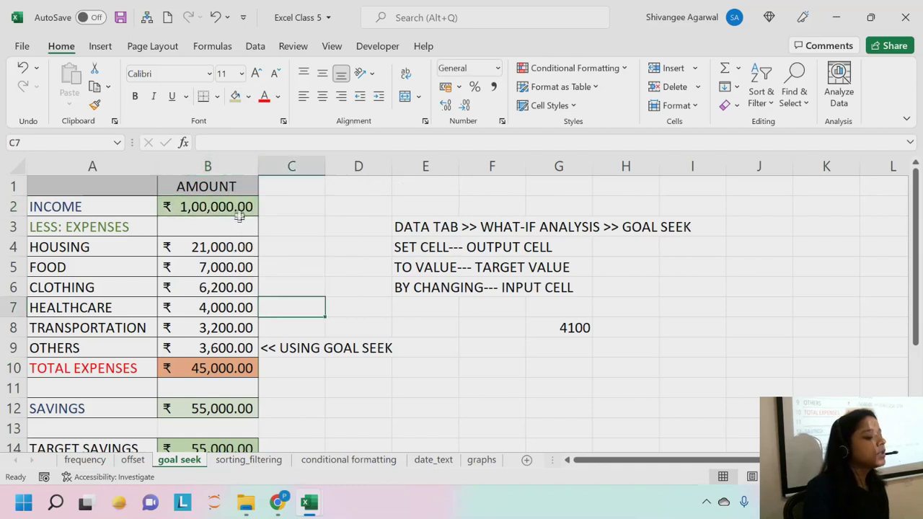
- Replace the SAVINGS formula in B12 with =B2-B10 so it subtracts total expenses from income
{"action": "left_click", "coordinate": [216, 207]}
{"action": "left_click", "coordinate": [227, 365]}
{"action": "double_click", "coordinate": [223, 408]}
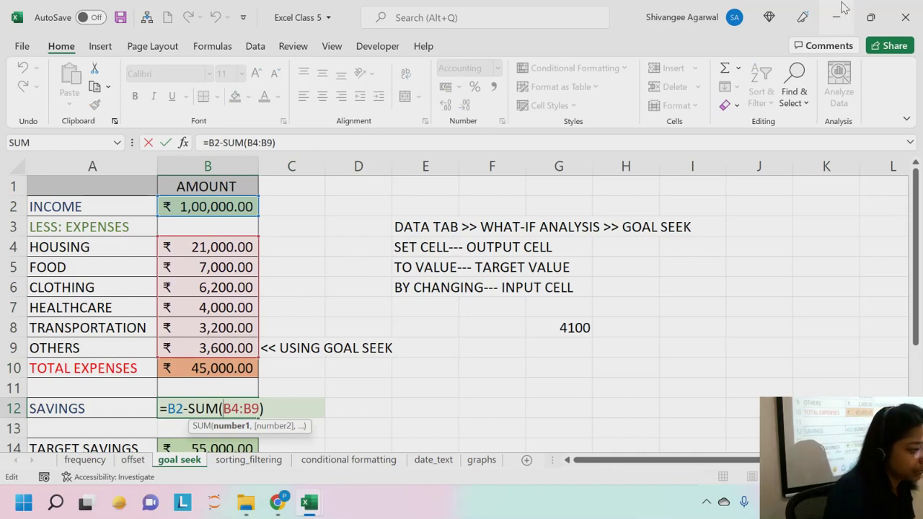
{"action": "left_click_drag", "start_coordinate": [295, 143], "coordinate": [195, 143]}
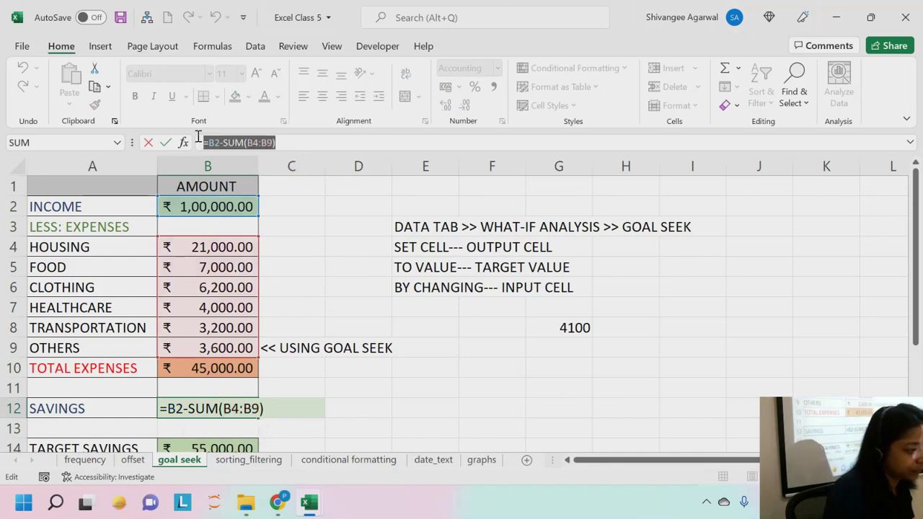
{"action": "type", "text": "="}
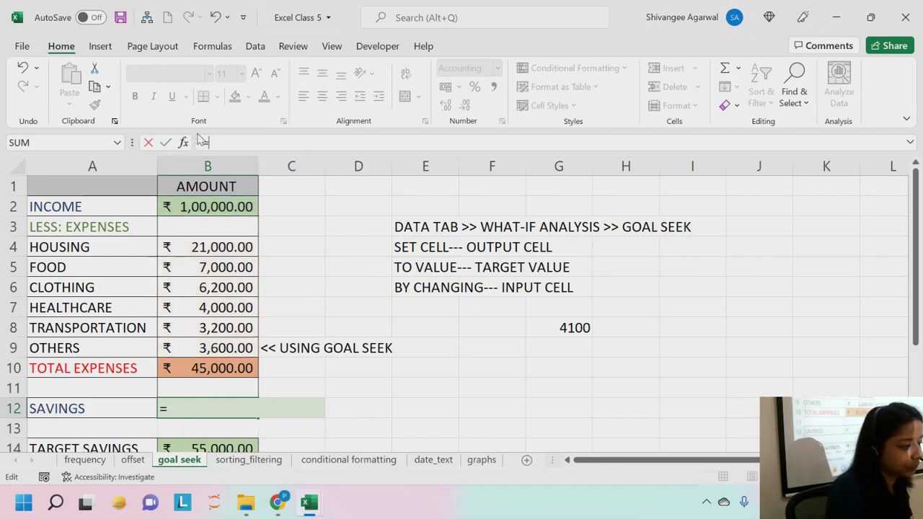
{"action": "left_click", "coordinate": [197, 206]}
{"action": "type", "text": "-"}
{"action": "key", "text": "Up"}
{"action": "key", "text": "Up"}
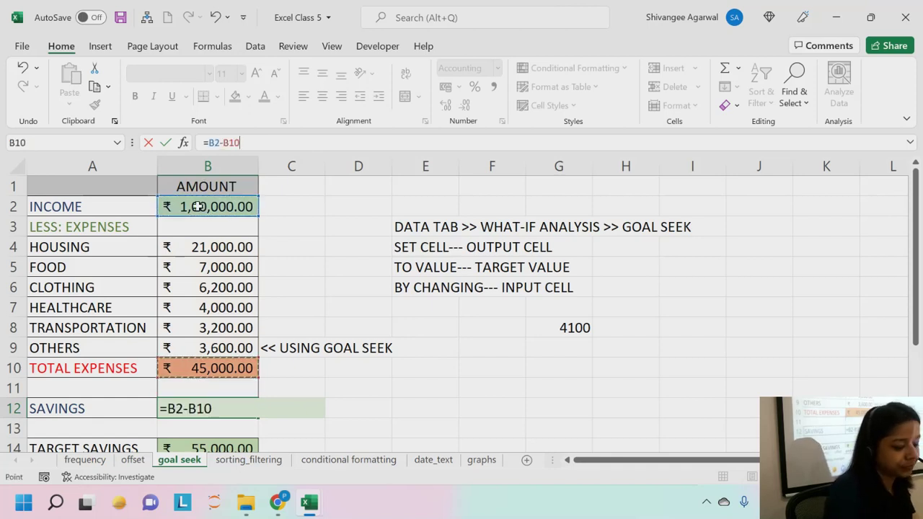
{"action": "key", "text": "Return"}
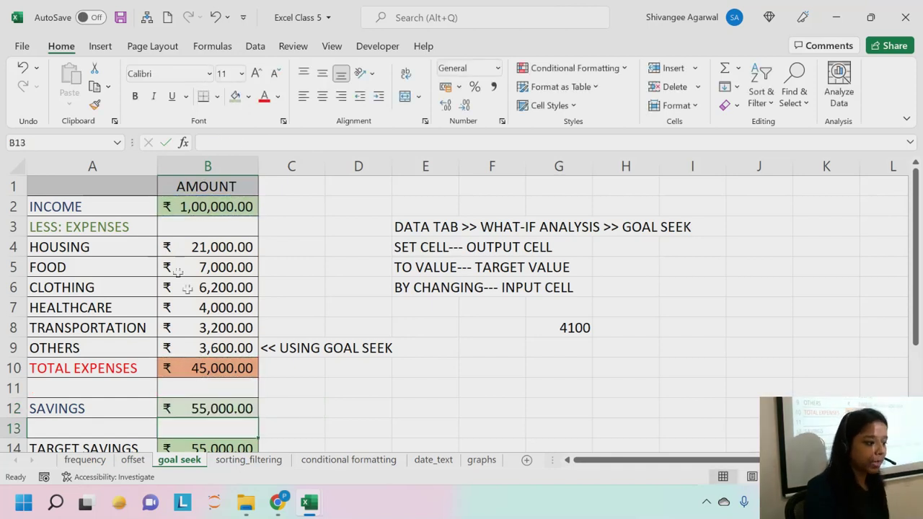
- Set the OTHERS expense in B9 to 4000 and inspect the cell references in the SAVINGS formula in B12
{"action": "left_click", "coordinate": [208, 347]}
{"action": "type", "text": "4000"}
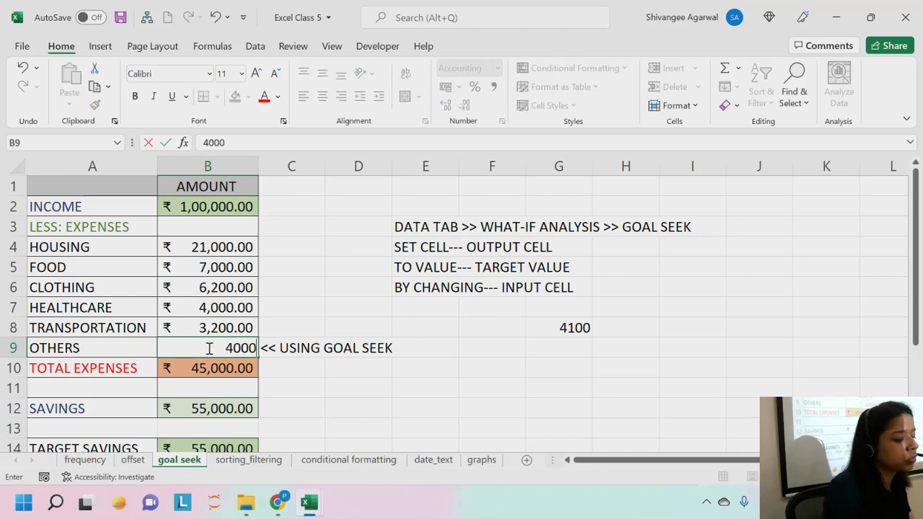
{"action": "key", "text": "Return"}
{"action": "left_click", "coordinate": [220, 423]}
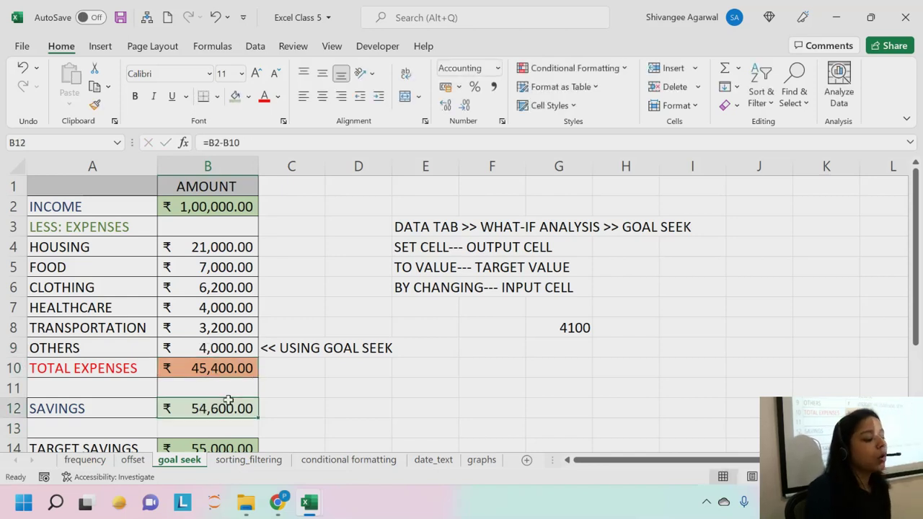
{"action": "double_click", "coordinate": [234, 407]}
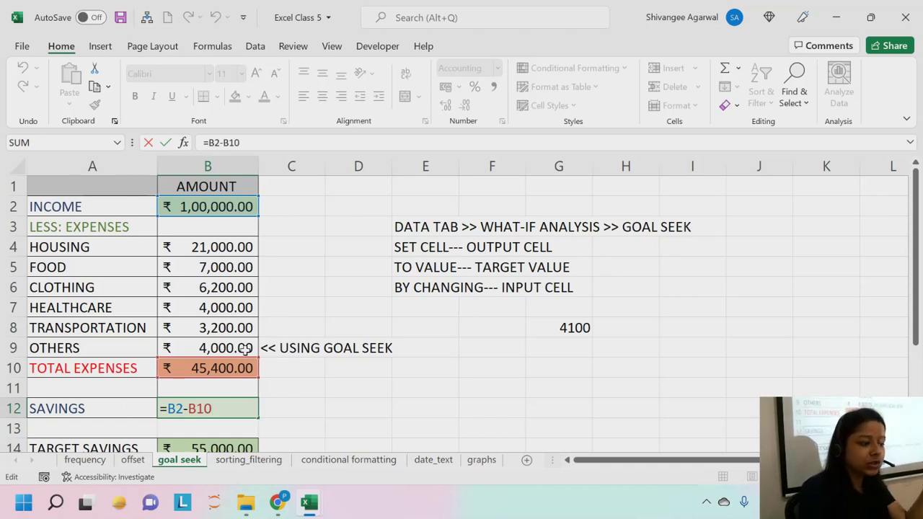
{"action": "key", "text": "Return"}
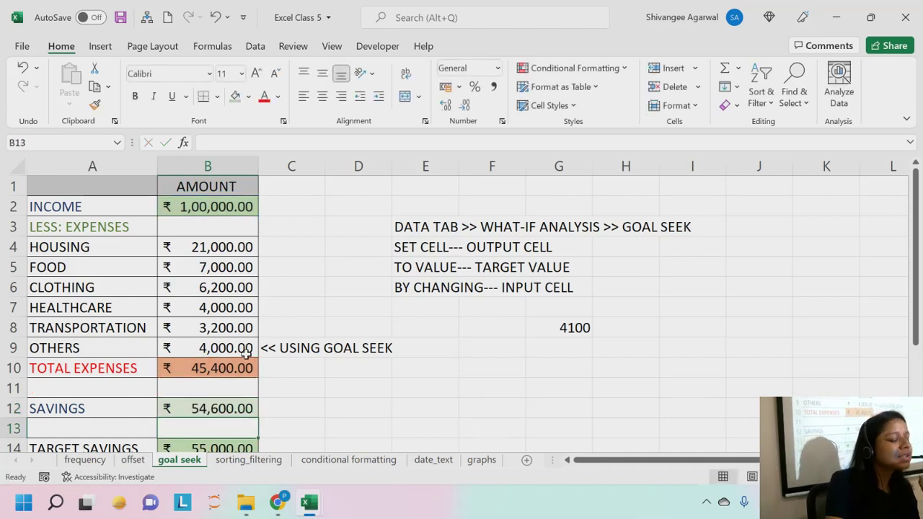
- Run Goal Seek to set SAVINGS in B12 to 55000 by changing OTHERS in B9, keeping the solution
{"action": "left_click", "coordinate": [256, 45]}
{"action": "left_click", "coordinate": [677, 105]}
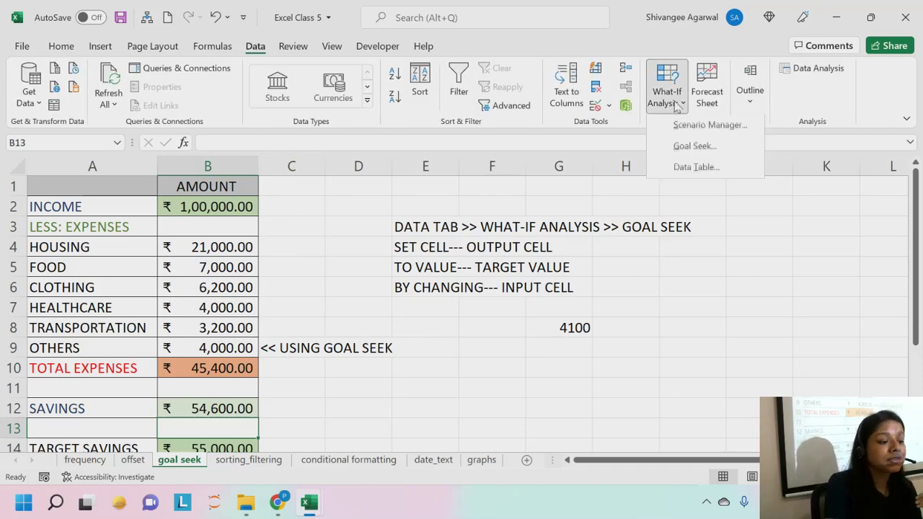
{"action": "left_click", "coordinate": [693, 146]}
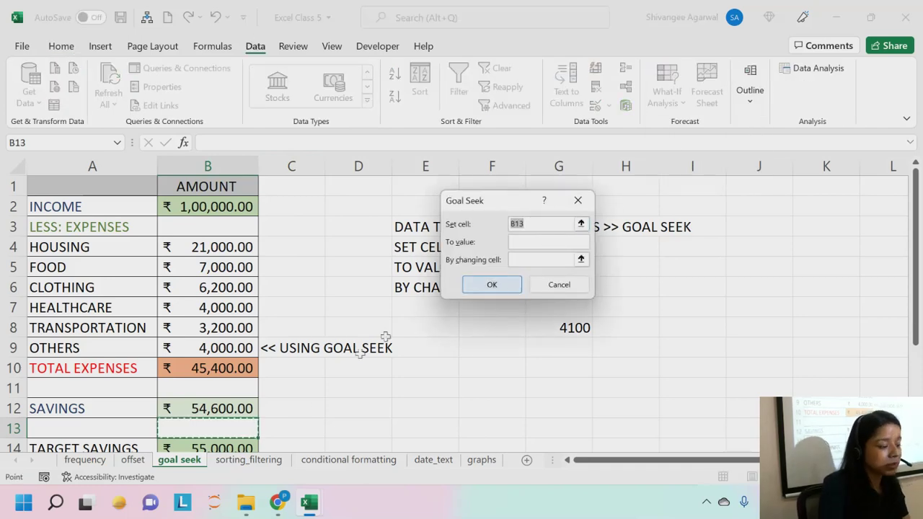
{"action": "left_click", "coordinate": [218, 405]}
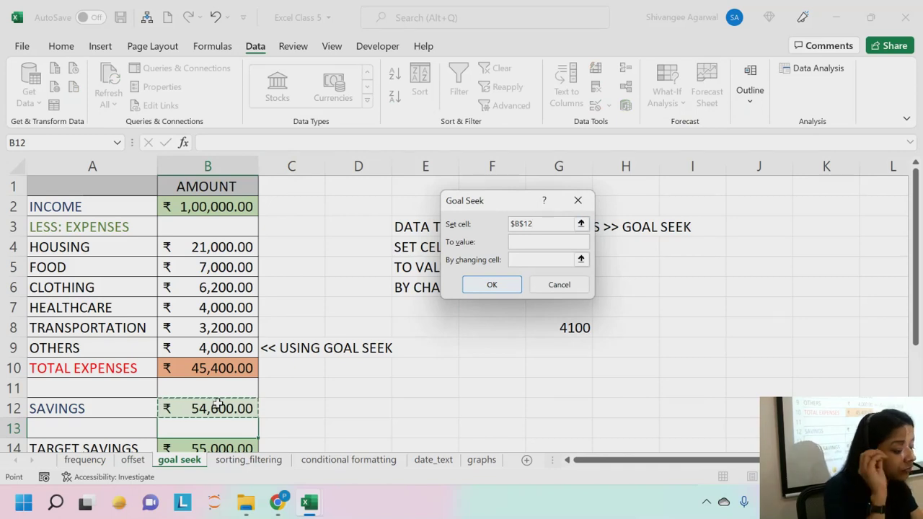
{"action": "key", "text": "Tab"}
{"action": "type", "text": "55000"}
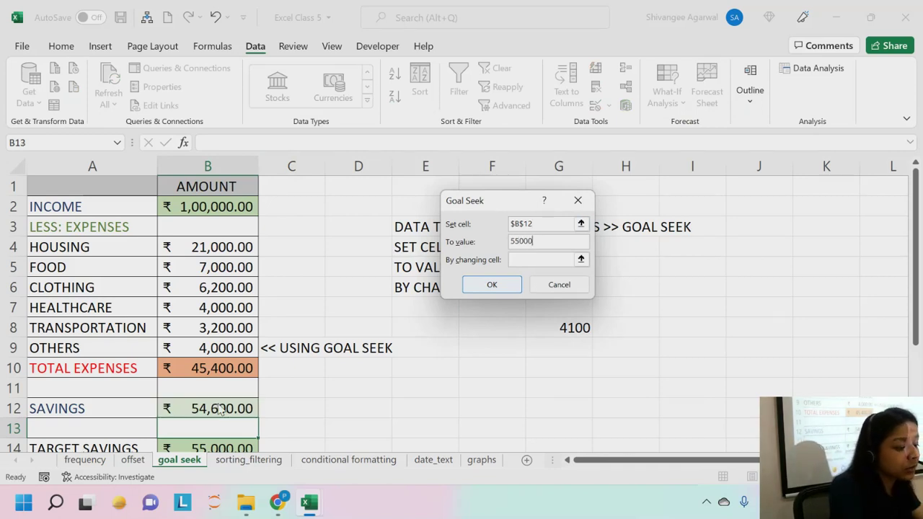
{"action": "key", "text": "Tab"}
{"action": "left_click", "coordinate": [205, 352]}
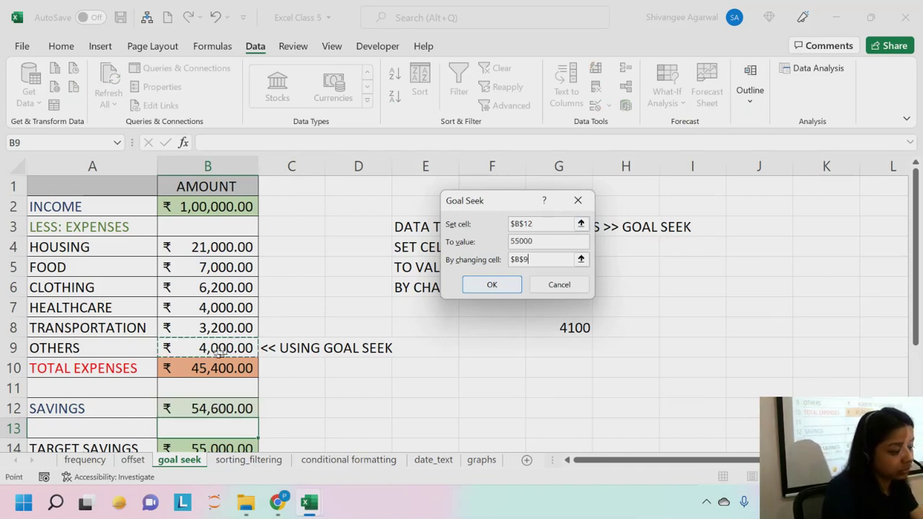
{"action": "left_click", "coordinate": [490, 285]}
{"action": "left_click", "coordinate": [521, 285]}
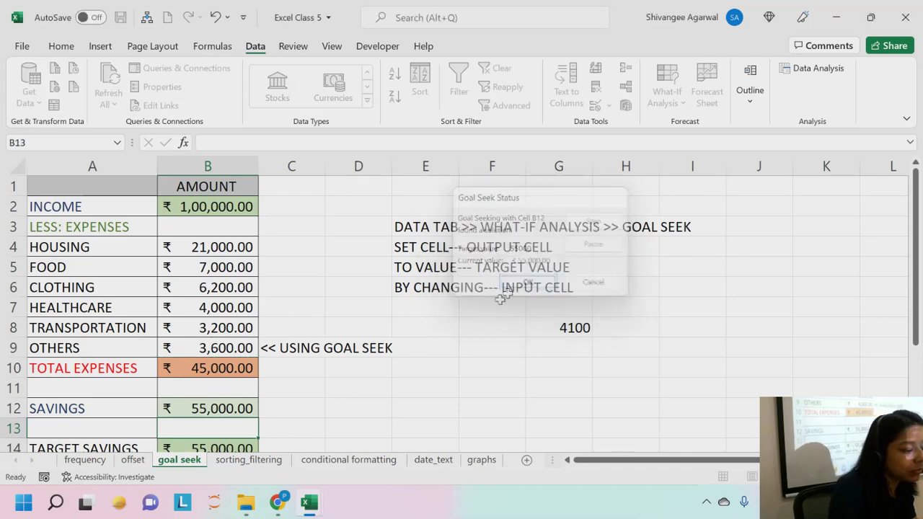
{"action": "left_click", "coordinate": [183, 411]}
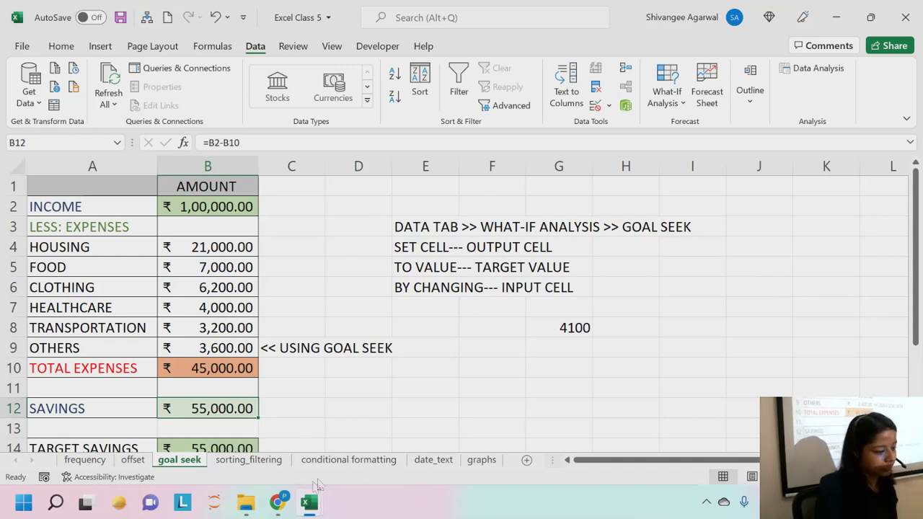
- Switch to the Google Meet call in Chrome, stop the current presentation, and share the entire screen instead
{"action": "mouse_move", "coordinate": [274, 505]}
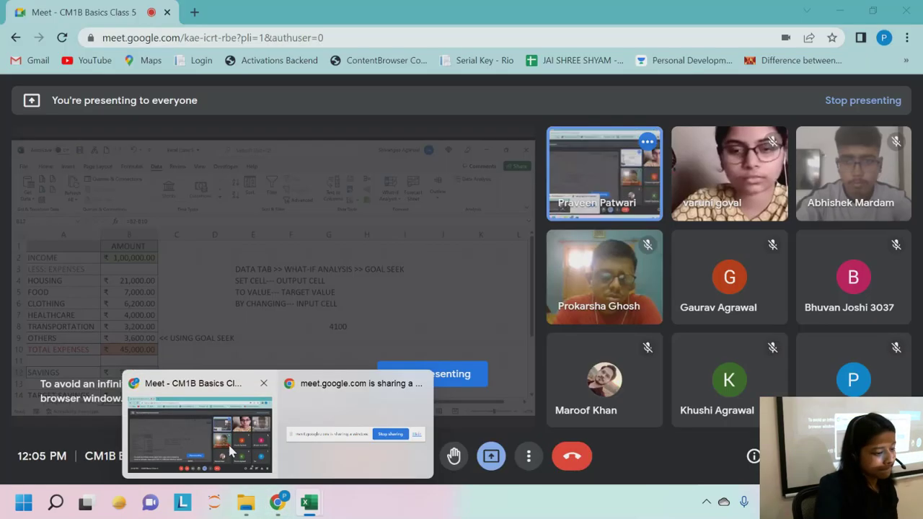
{"action": "left_click", "coordinate": [229, 451]}
{"action": "left_click", "coordinate": [491, 456]}
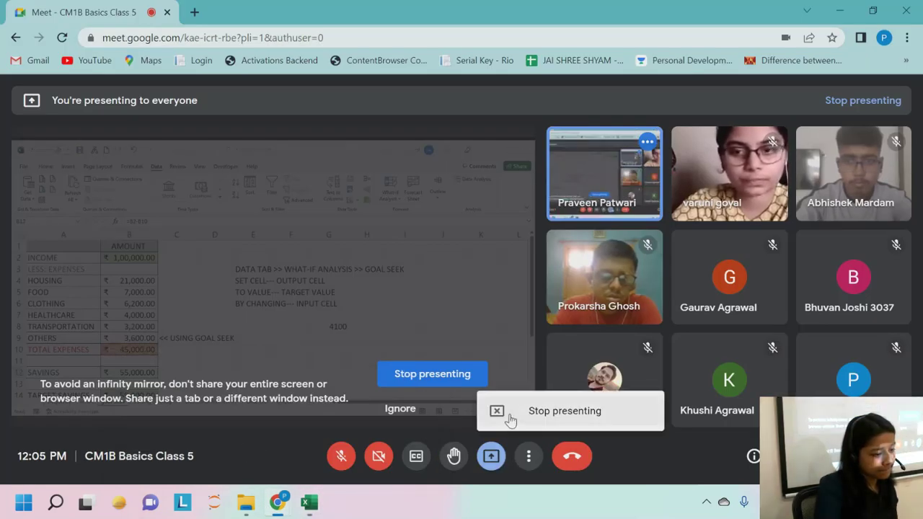
{"action": "left_click", "coordinate": [510, 420]}
{"action": "left_click", "coordinate": [491, 456]}
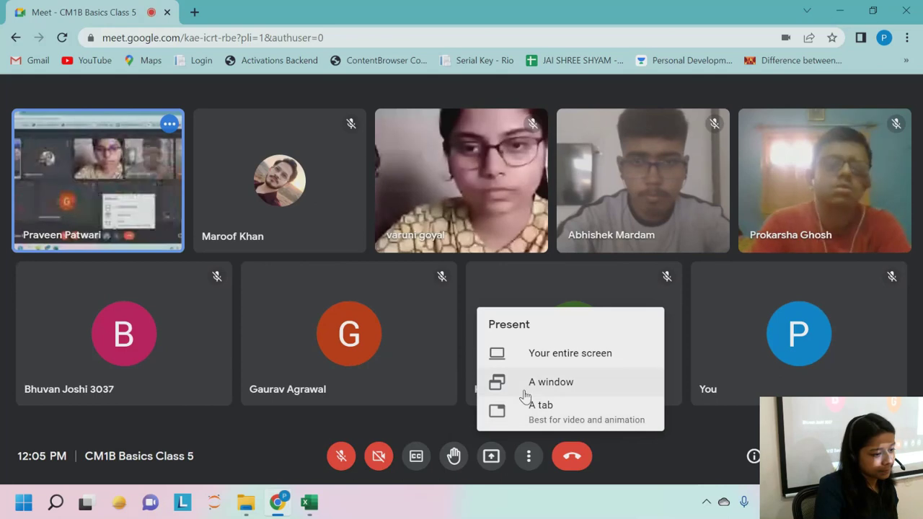
{"action": "left_click", "coordinate": [531, 355]}
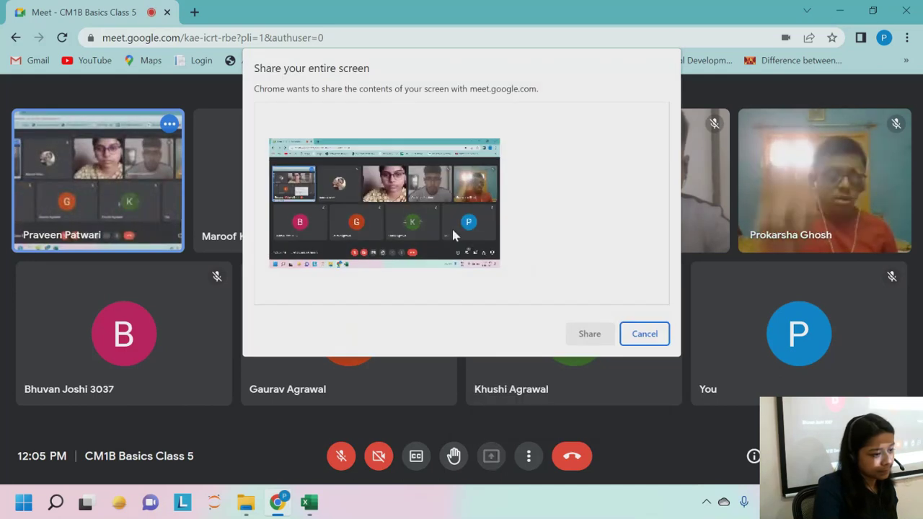
{"action": "left_click", "coordinate": [453, 234]}
{"action": "left_click", "coordinate": [589, 334]}
- Switch back to the Excel Class 5 workbook on its goal seek sheet
{"action": "mouse_move", "coordinate": [309, 504]}
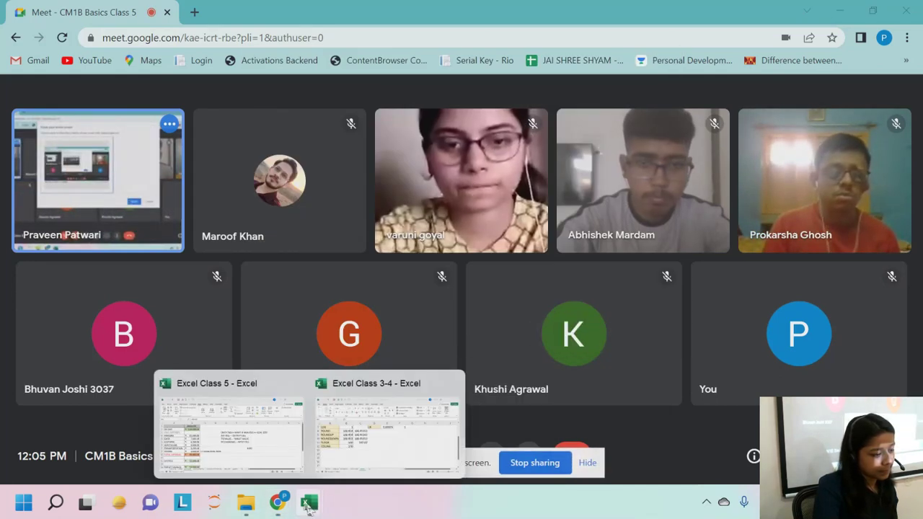
{"action": "left_click", "coordinate": [230, 426]}
{"action": "left_click", "coordinate": [364, 268]}
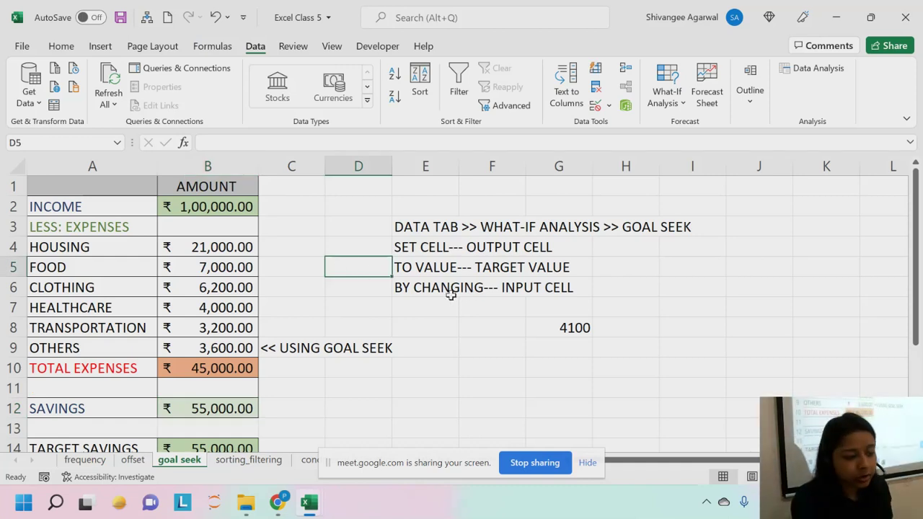
- Repeat Goal Seek on B12 with target 55000 and changing cell B9, accept the solution, and hide the screen-sharing notice
{"action": "left_click", "coordinate": [217, 407]}
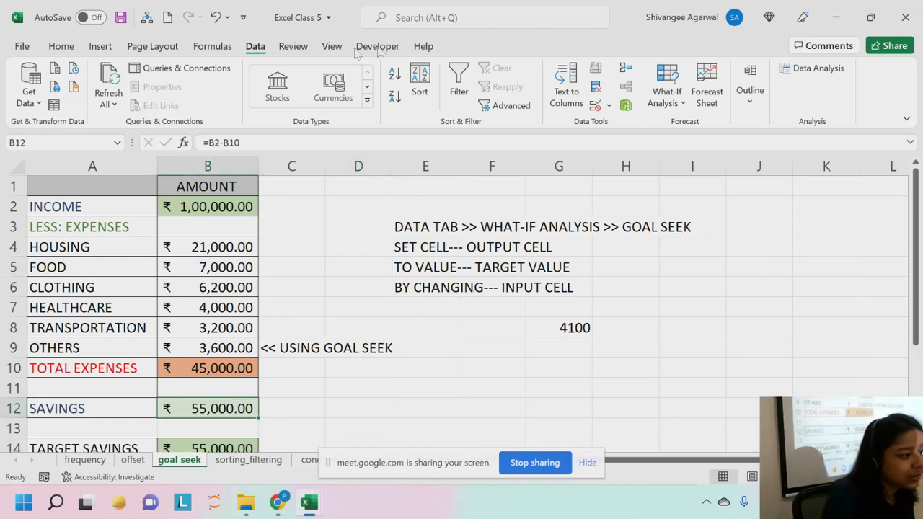
{"action": "left_click", "coordinate": [671, 105]}
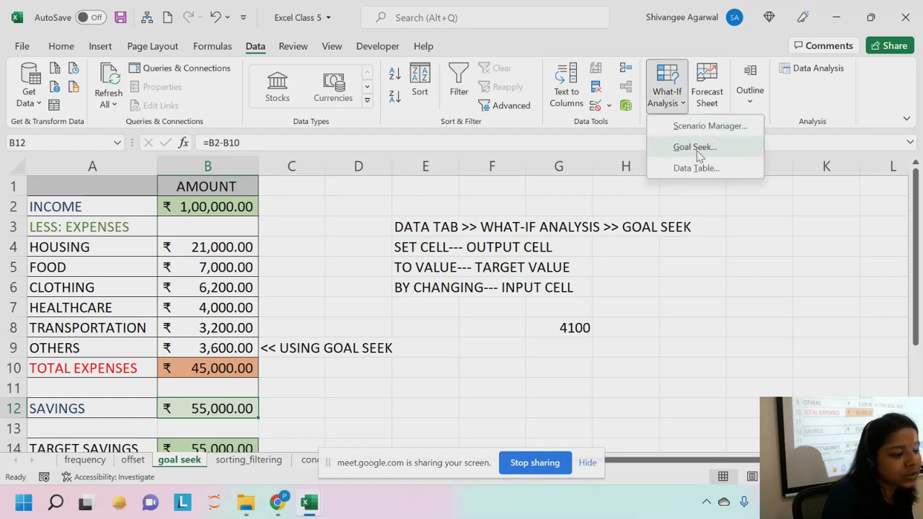
{"action": "left_click", "coordinate": [694, 147]}
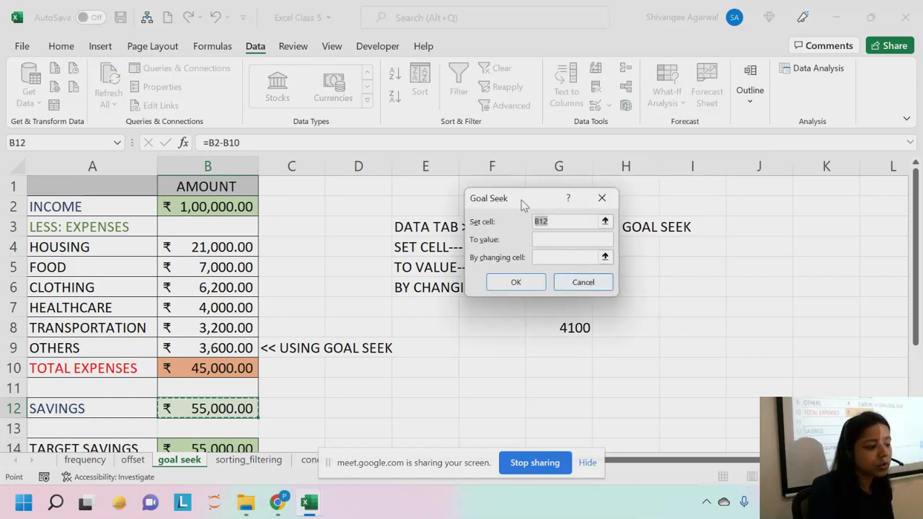
{"action": "left_click_drag", "start_coordinate": [523, 203], "coordinate": [468, 218]}
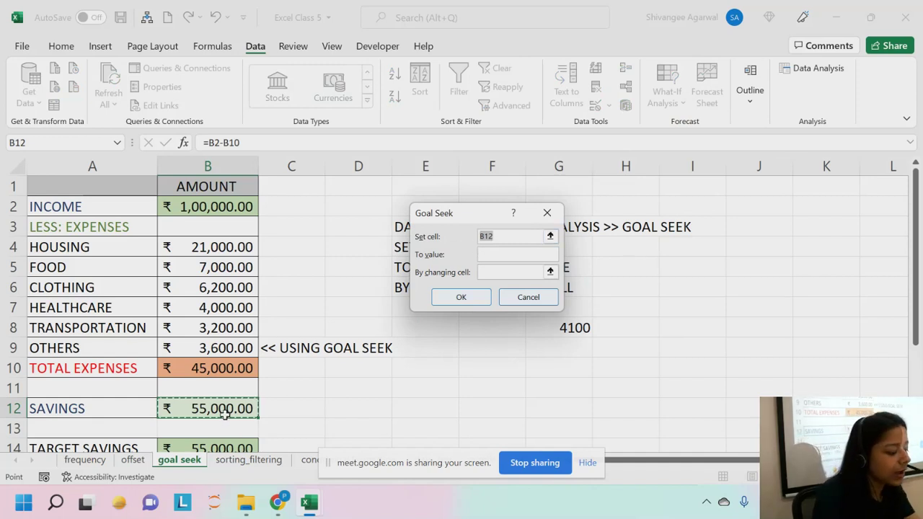
{"action": "key", "text": "Tab"}
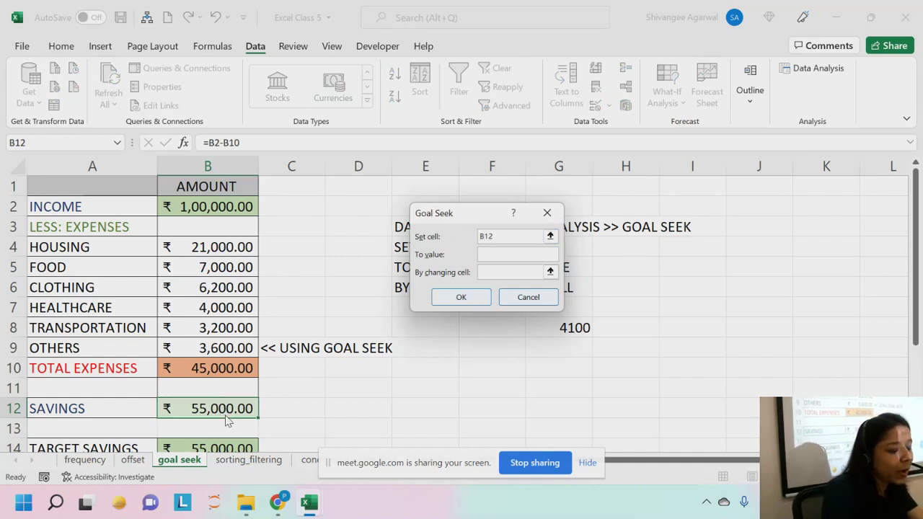
{"action": "type", "text": "55000"}
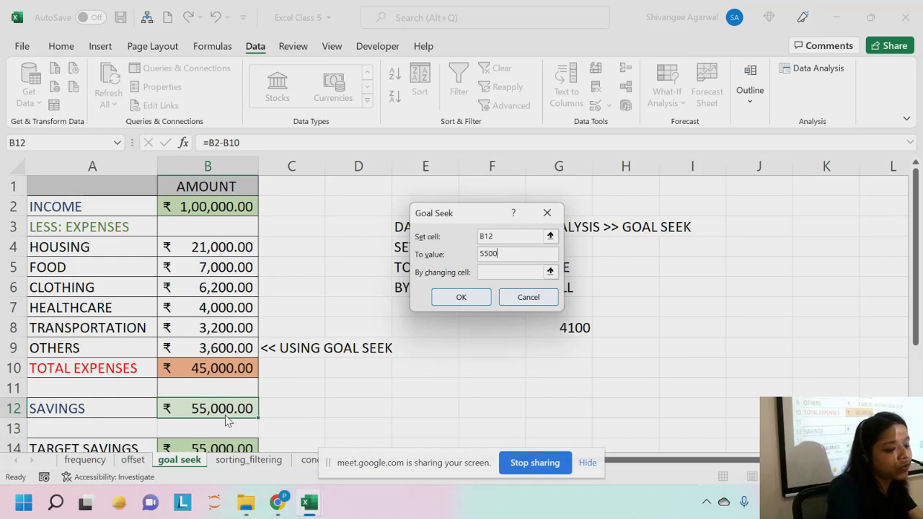
{"action": "left_click", "coordinate": [509, 272]}
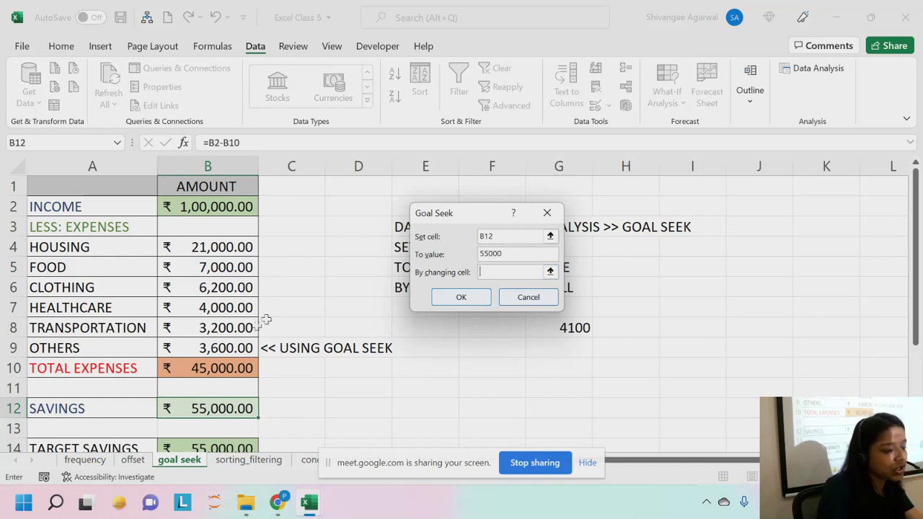
{"action": "left_click", "coordinate": [225, 348]}
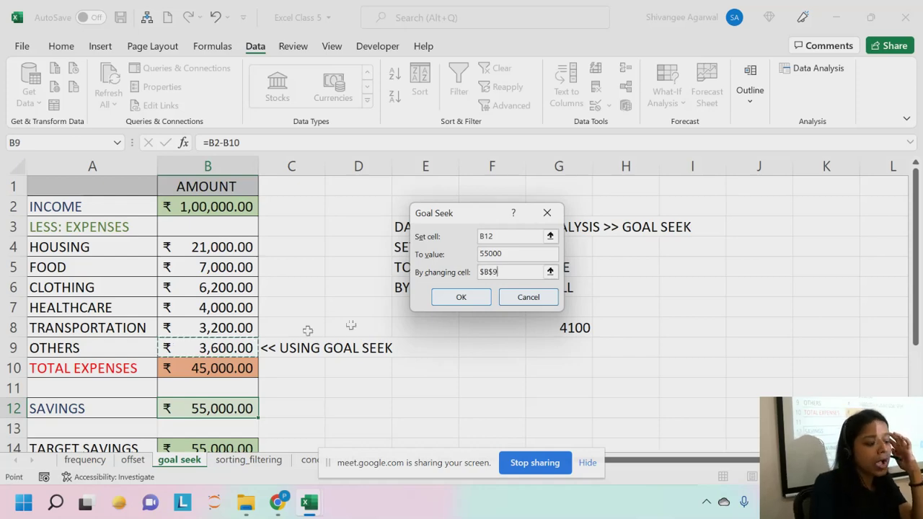
{"action": "left_click", "coordinate": [483, 300]}
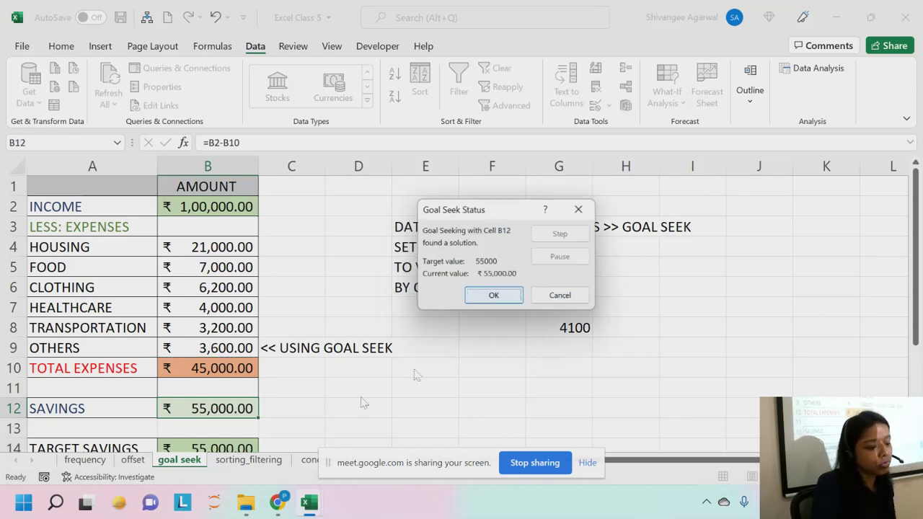
{"action": "left_click", "coordinate": [494, 298]}
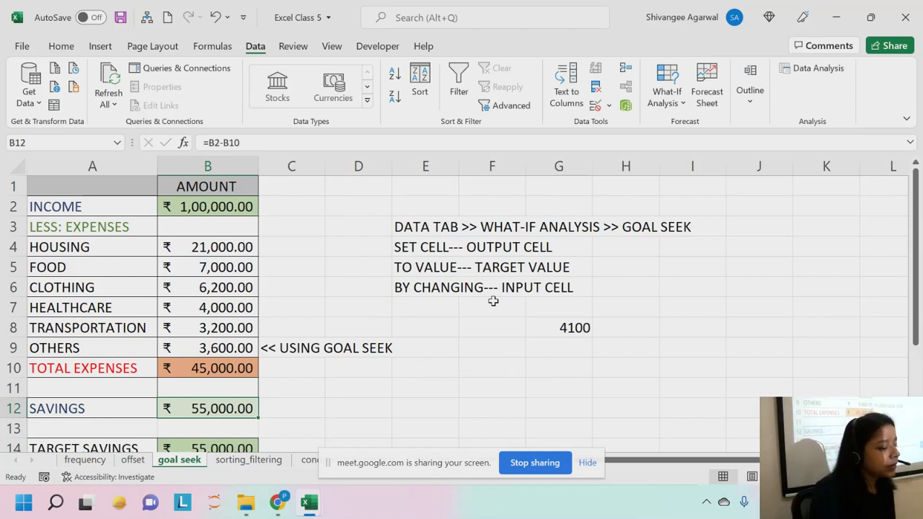
{"action": "left_click", "coordinate": [588, 462]}
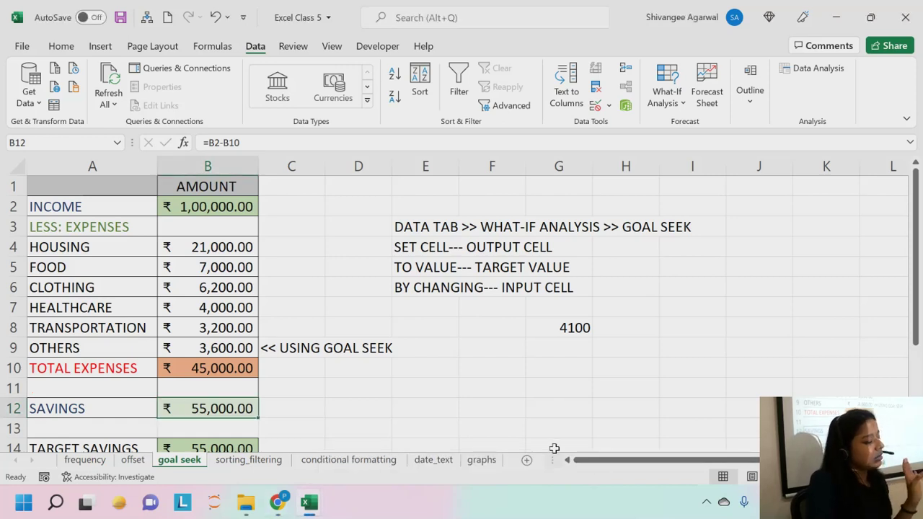